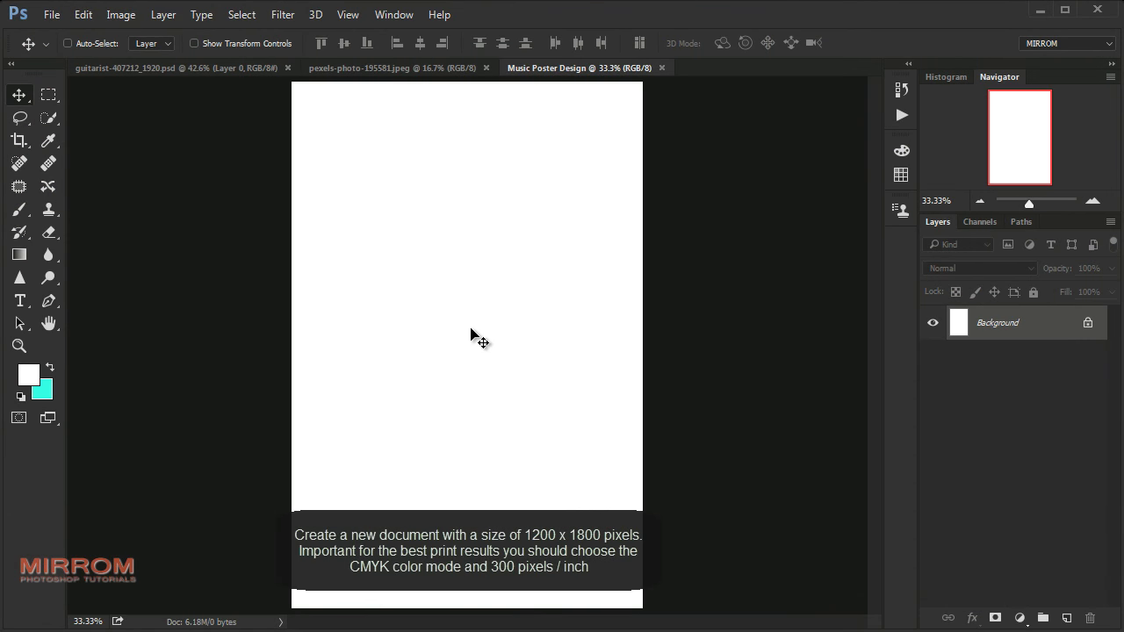
Change the canvas resolution from 200 to 300 pixels per inch in Image Size.
left_click(121, 14)
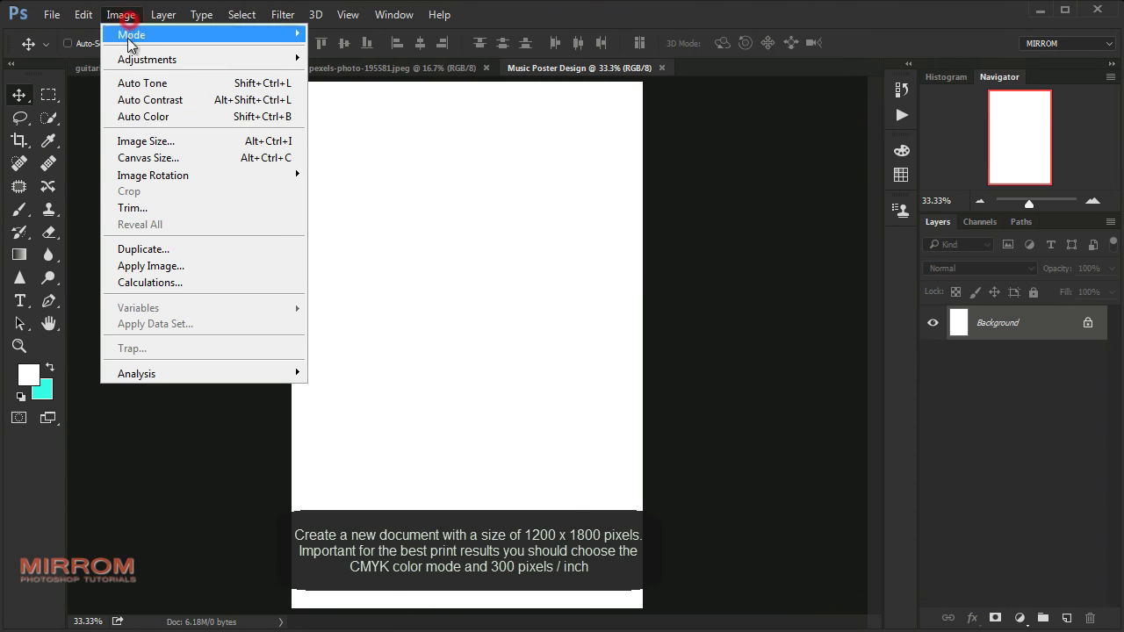
left_click(235, 142)
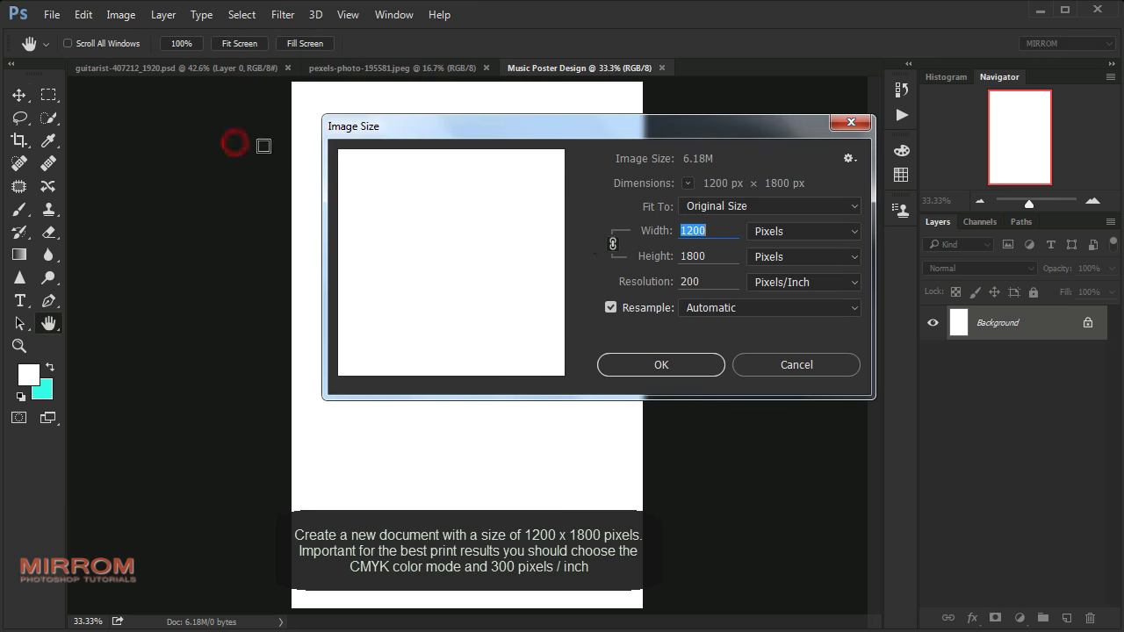
double_click(695, 255)
double_click(691, 282)
type("300")
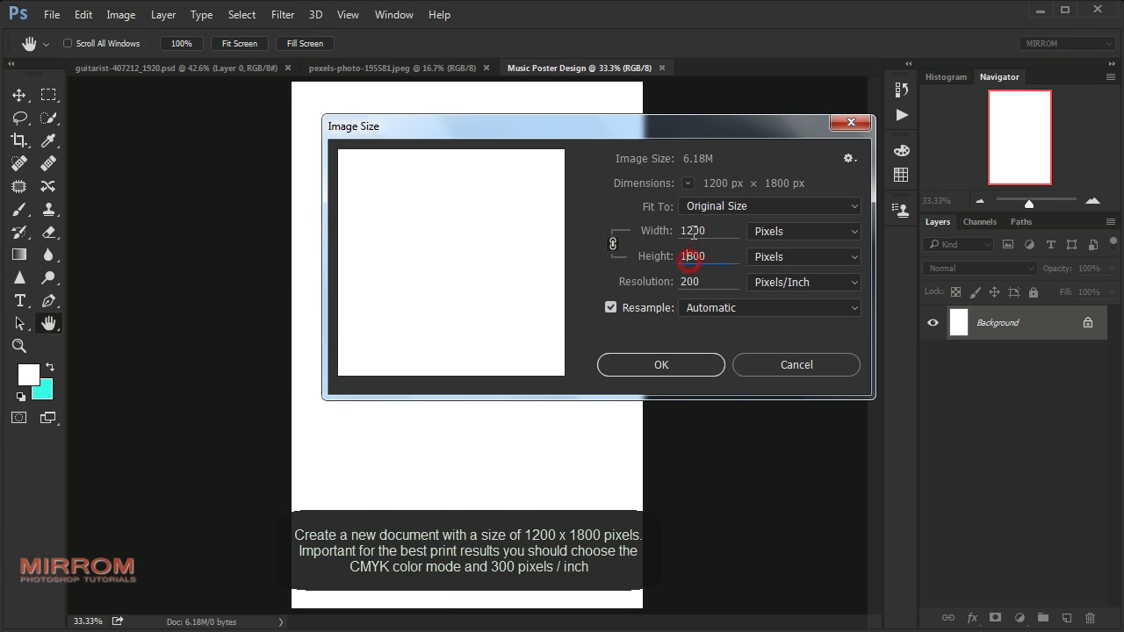
left_click(685, 364)
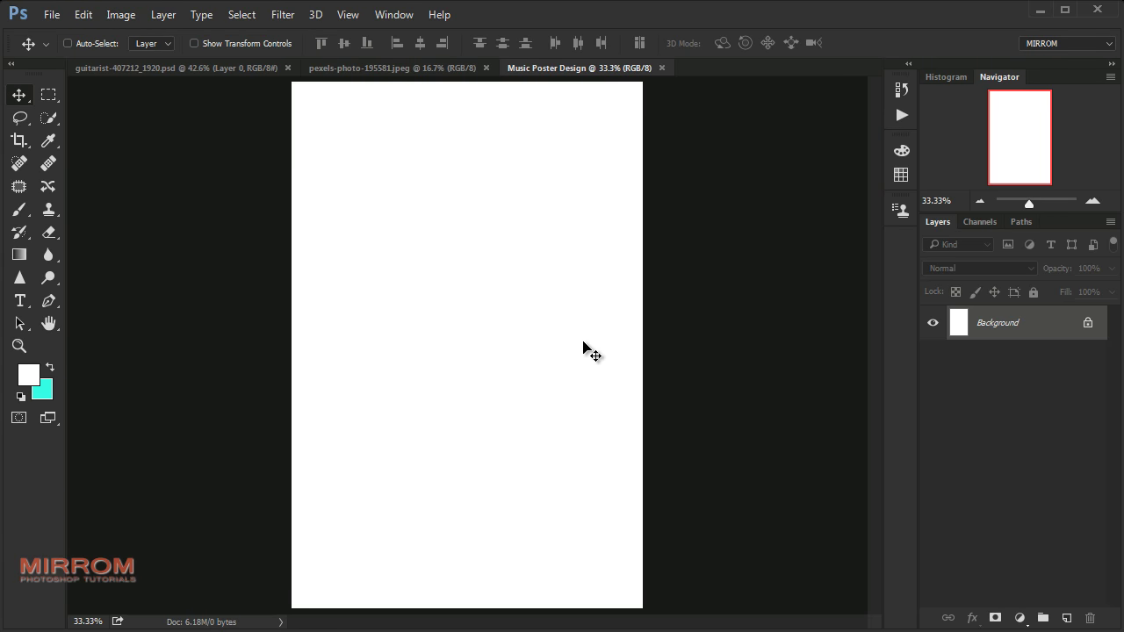
Drag the New York city photo onto the poster and scale it to fit.
left_click(446, 70)
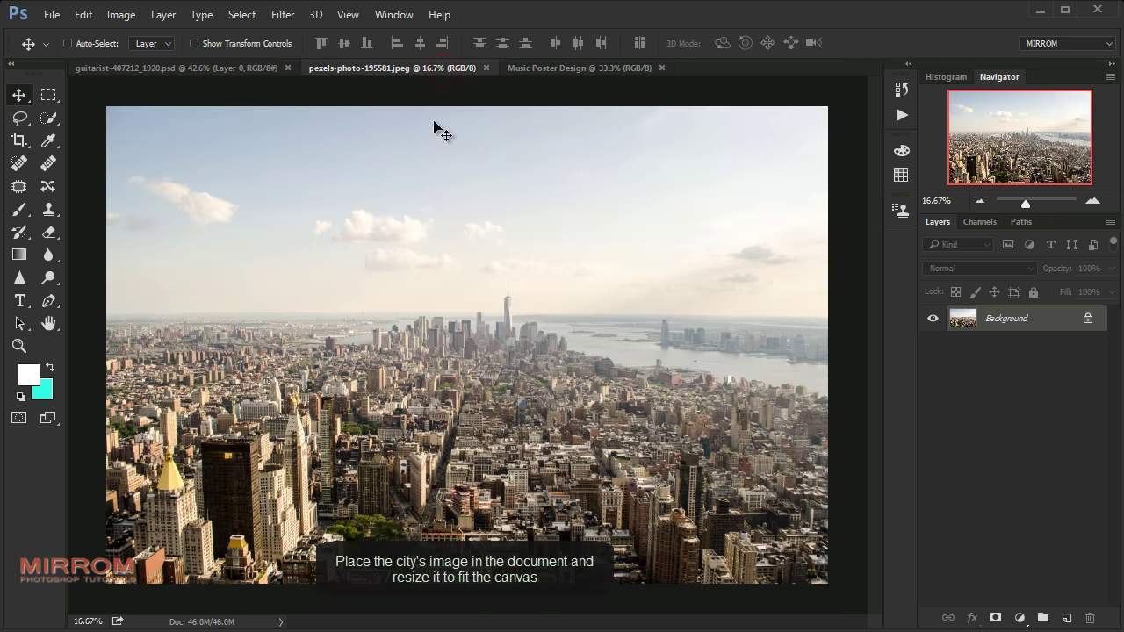
left_click_drag(484, 264, 539, 131)
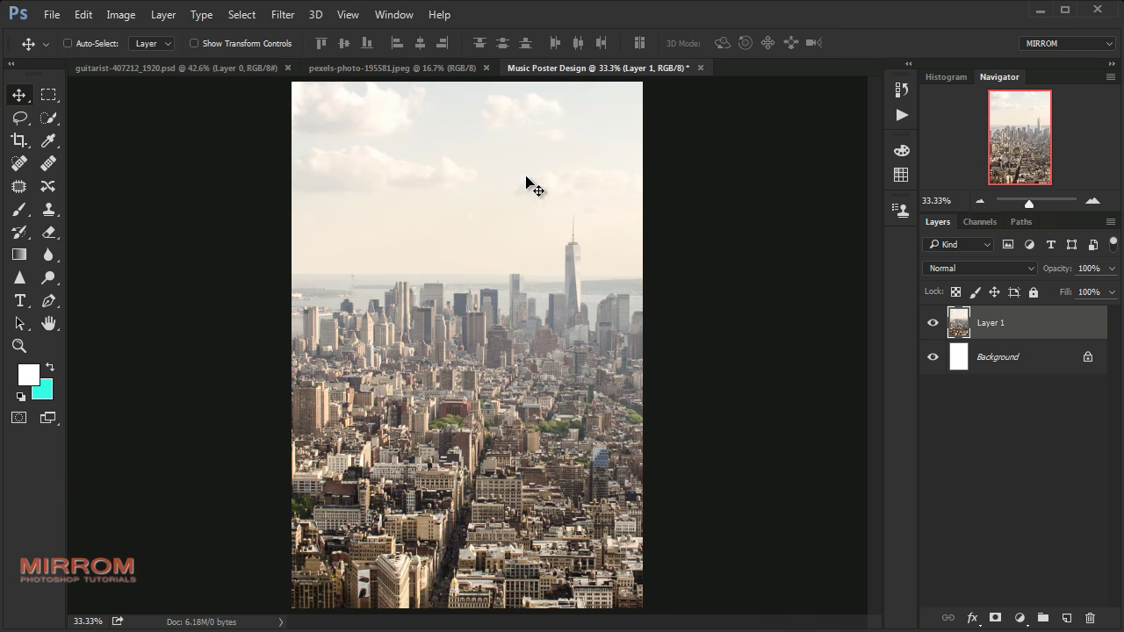
left_click_drag(527, 181, 522, 194)
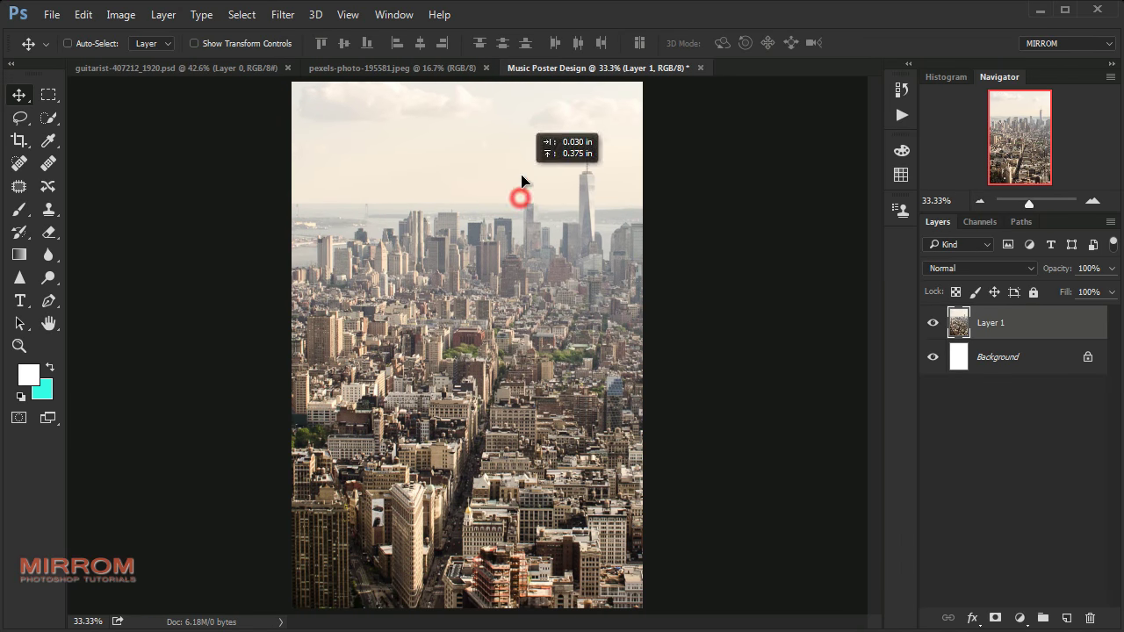
key("ctrl+t")
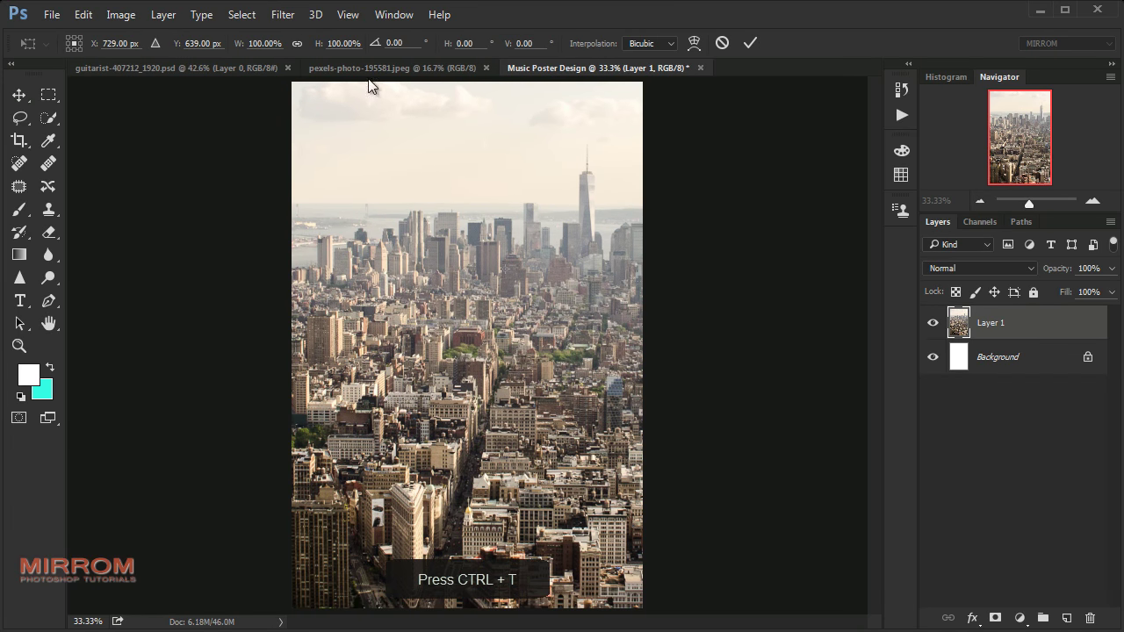
left_click_drag(239, 43, 205, 75)
left_click_drag(527, 190, 572, 206)
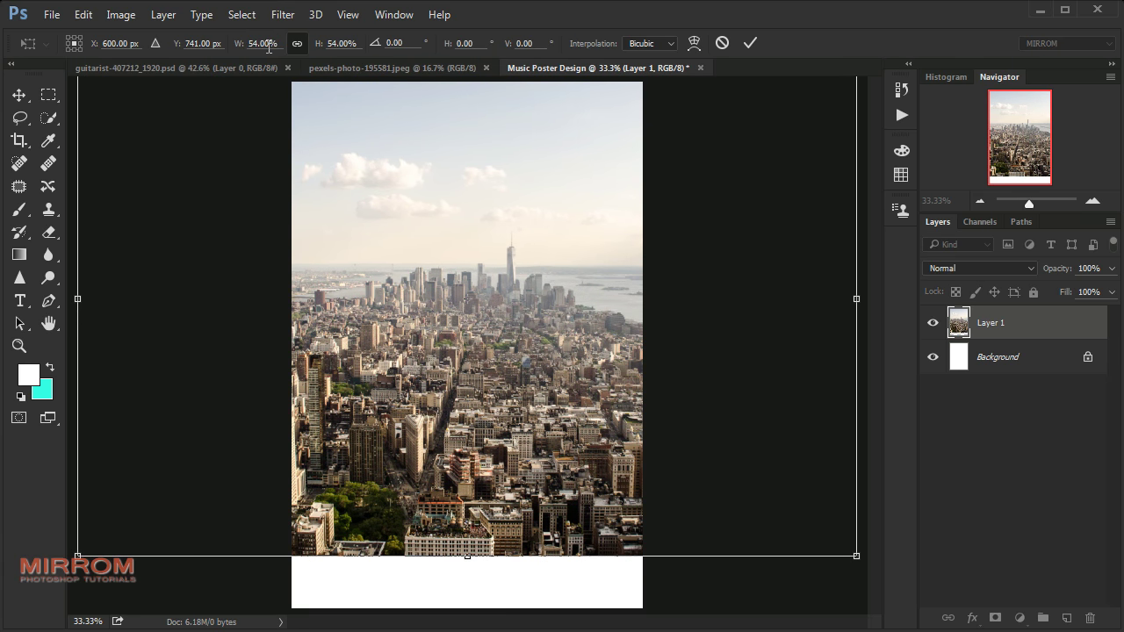
left_click(749, 42)
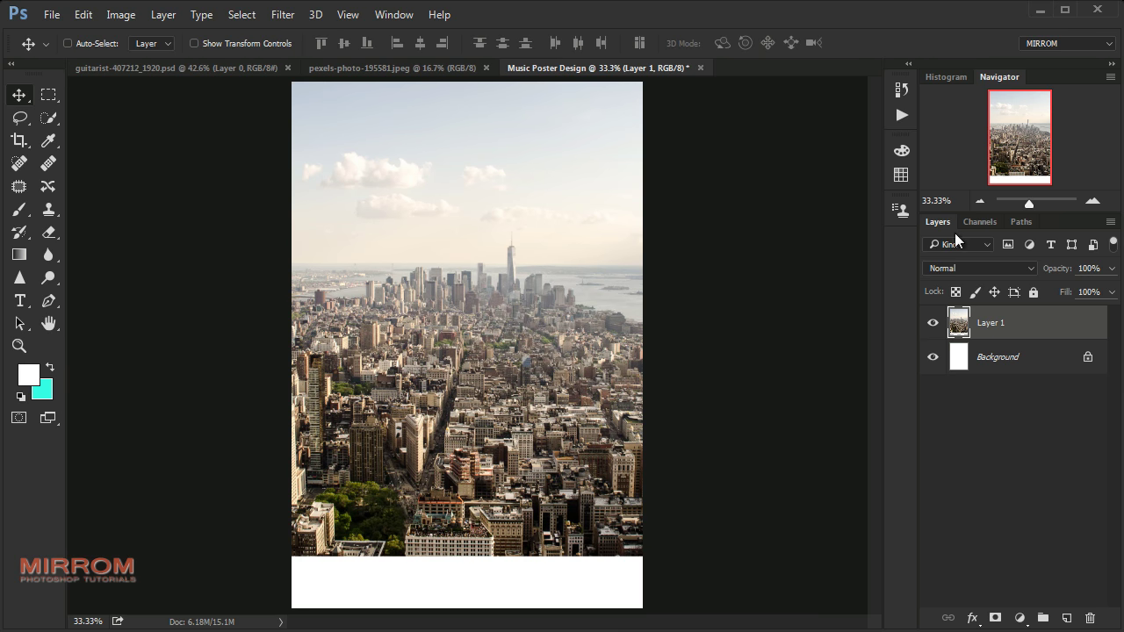
Adjust the city photo's height and nudge it right, leaving a white strip at the bottom.
left_click(977, 205)
key("ctrl+t")
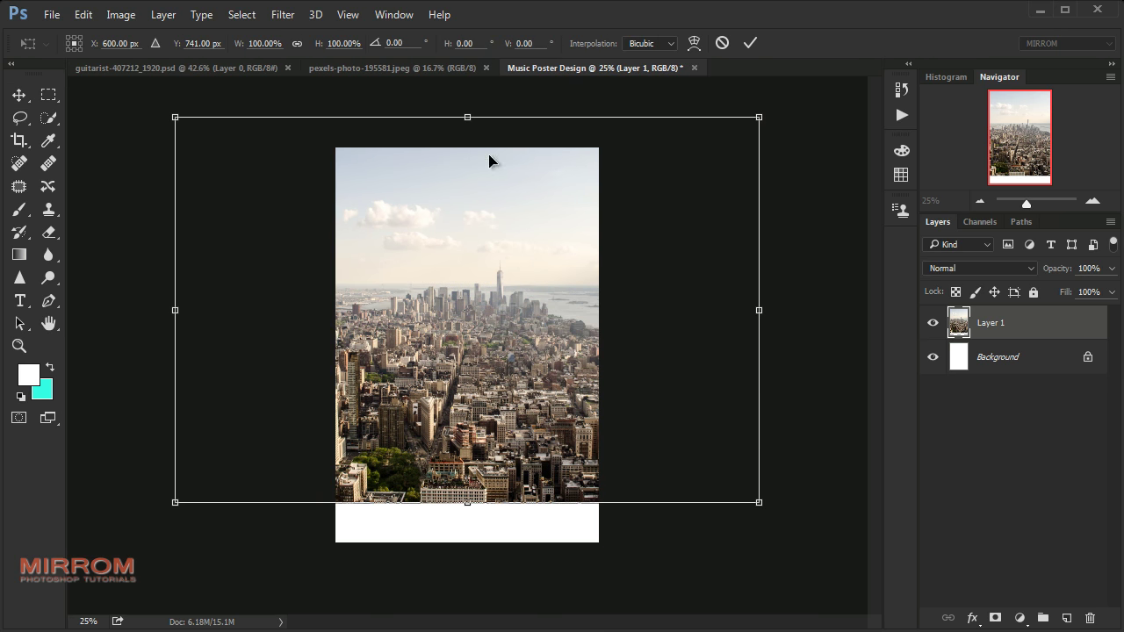
left_click_drag(470, 119, 467, 138)
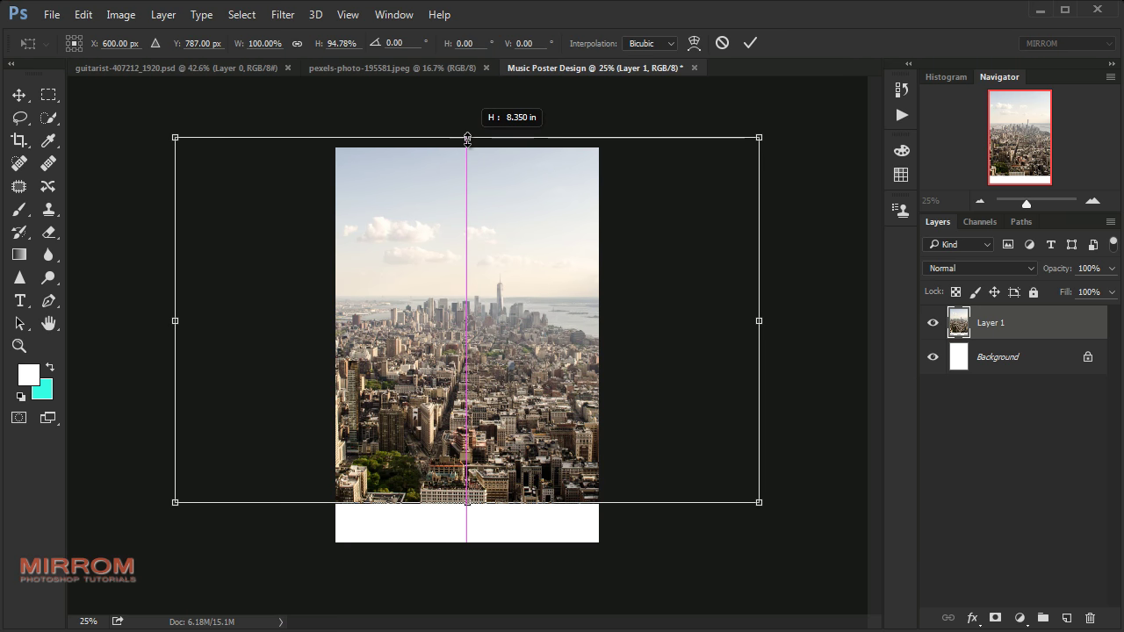
key("Return")
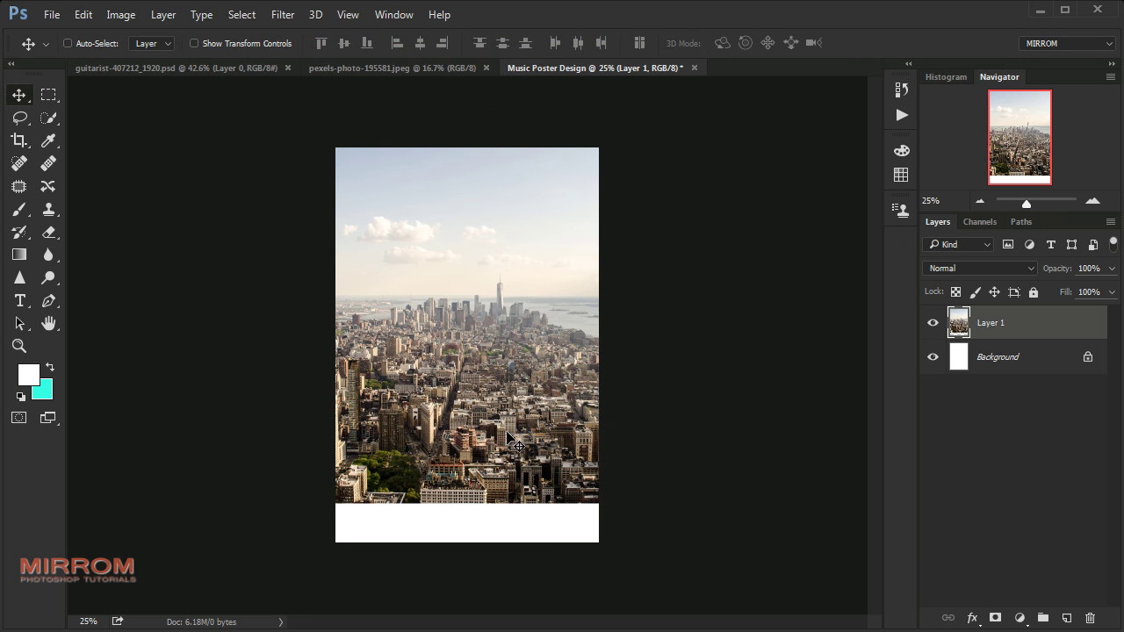
key("shift+Right")
key("shift+Right")
key("shift+Right")
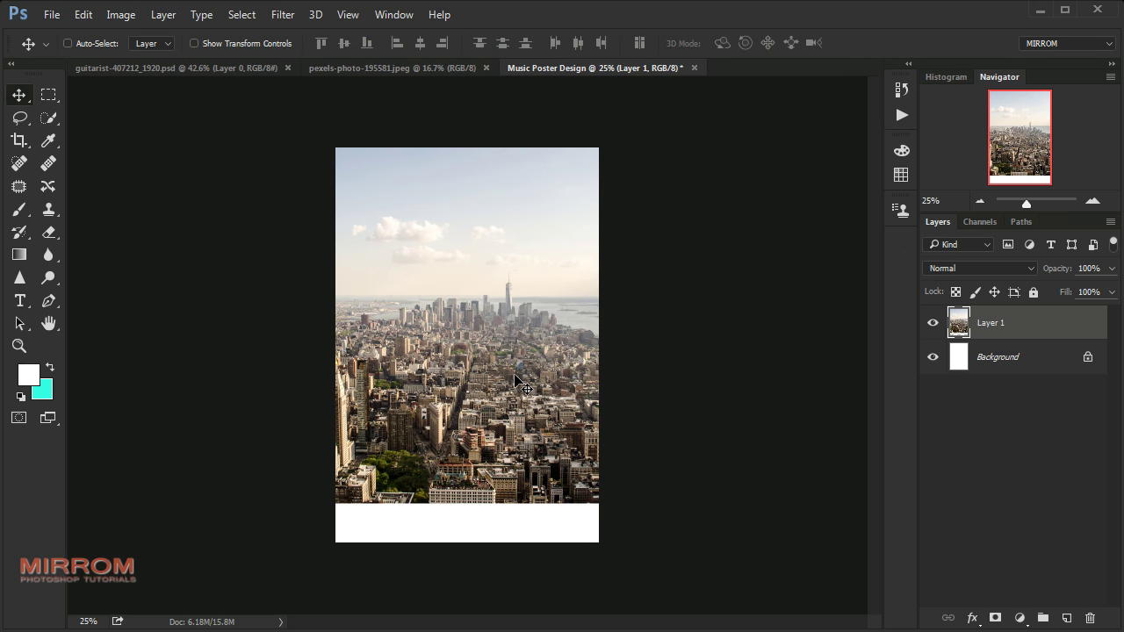
key("shift+Right")
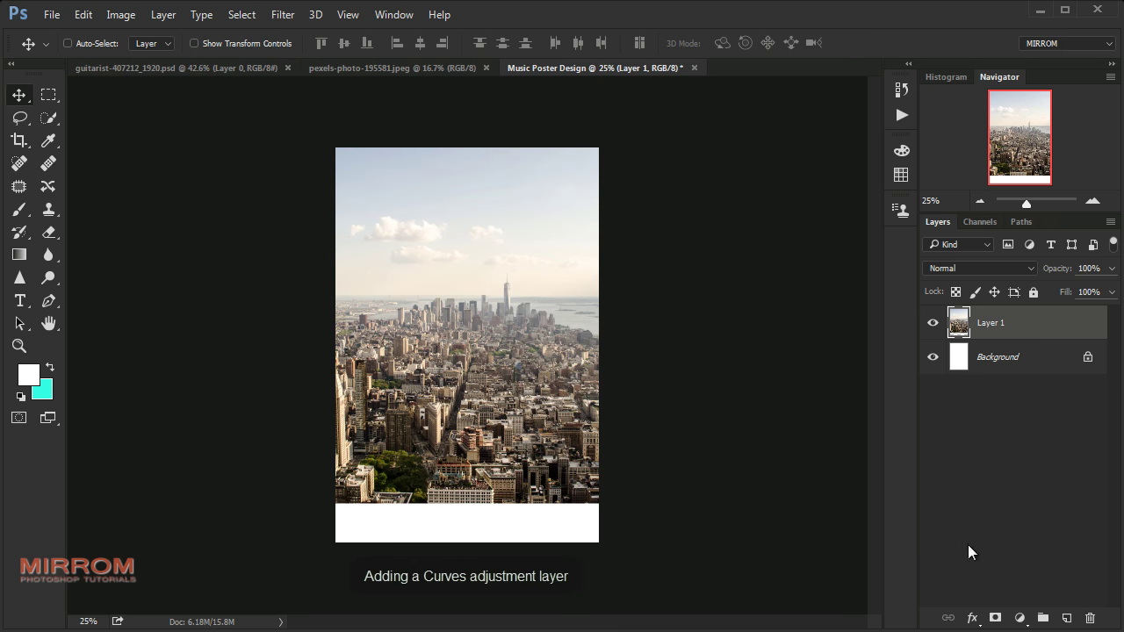
Add a clipped Curves layer that pulls the highlights down and raises the black point.
left_click(1019, 619)
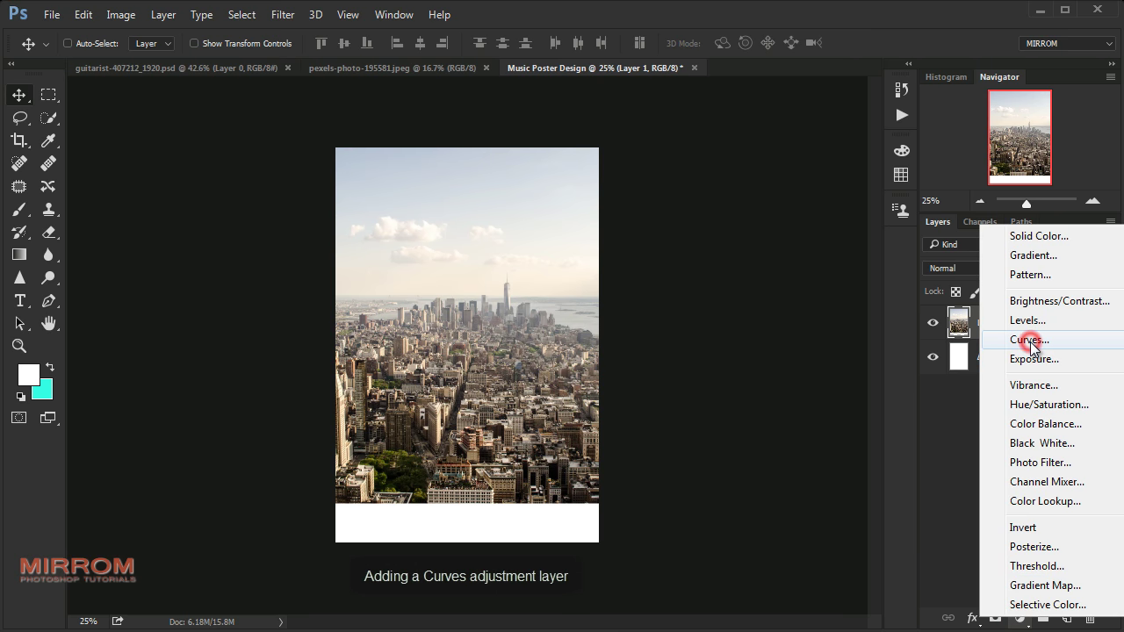
left_click(1033, 339)
left_click(736, 560)
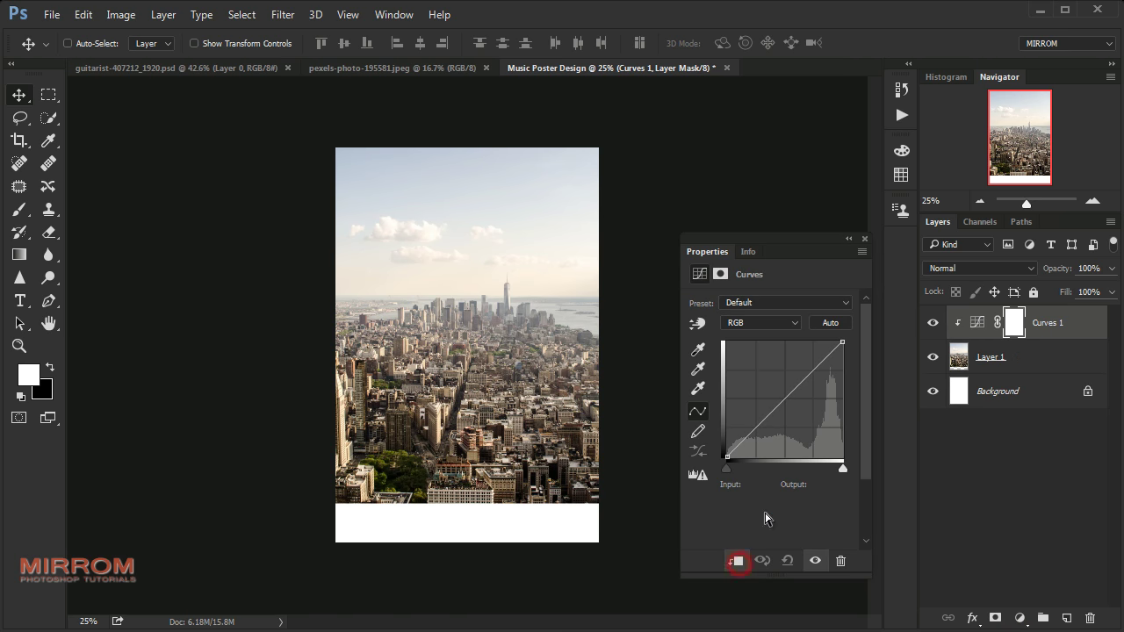
left_click_drag(842, 342, 852, 382)
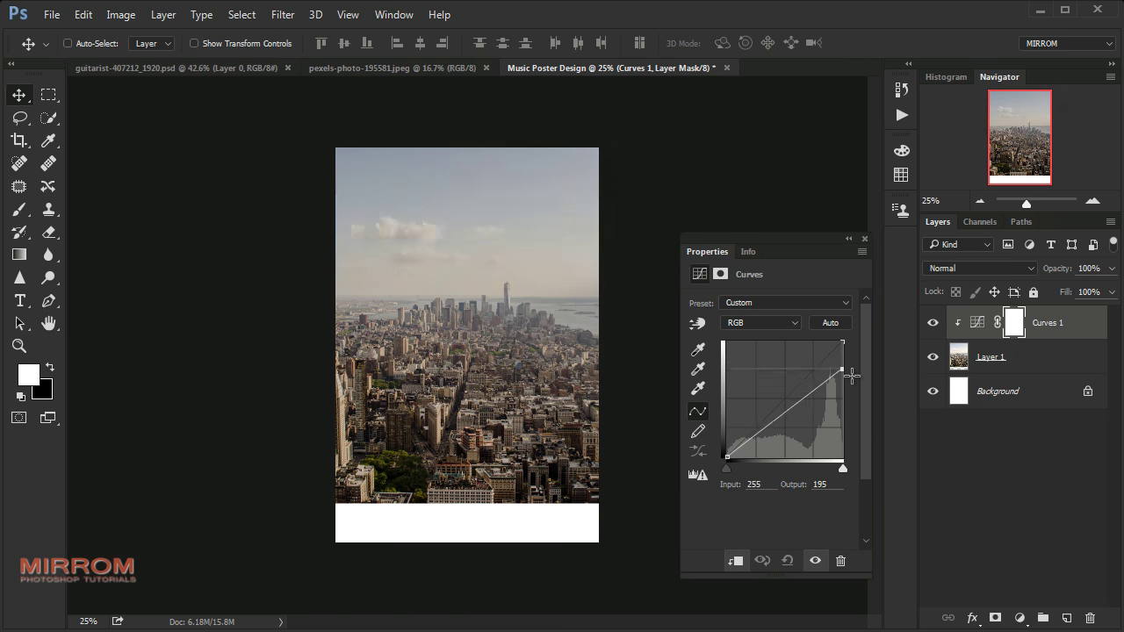
left_click(792, 412)
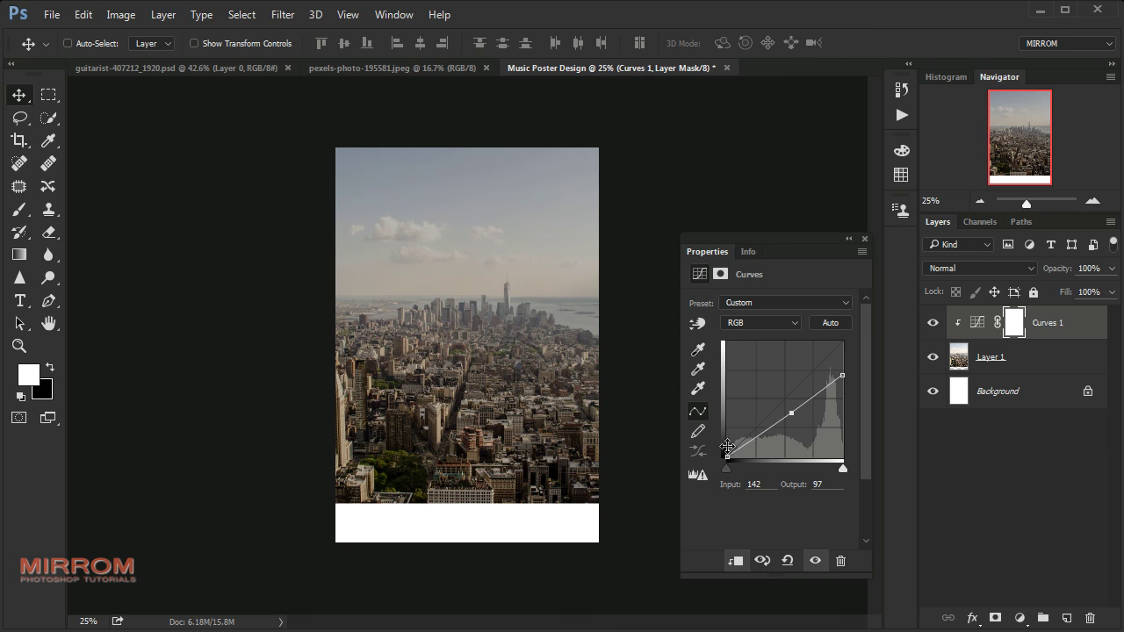
left_click_drag(725, 457, 726, 452)
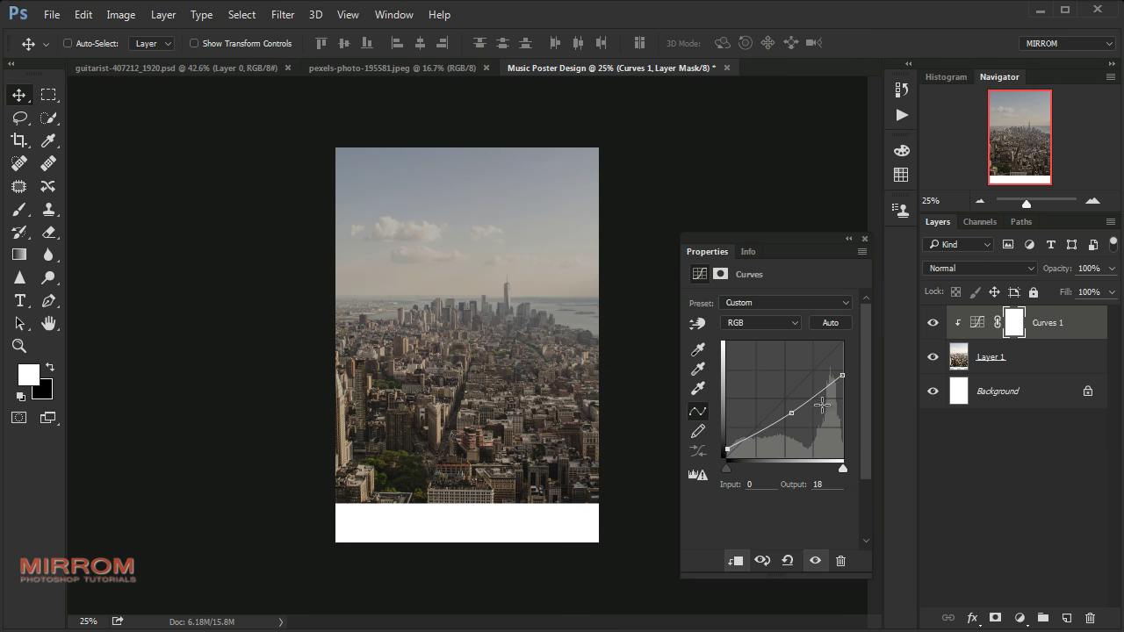
left_click(865, 239)
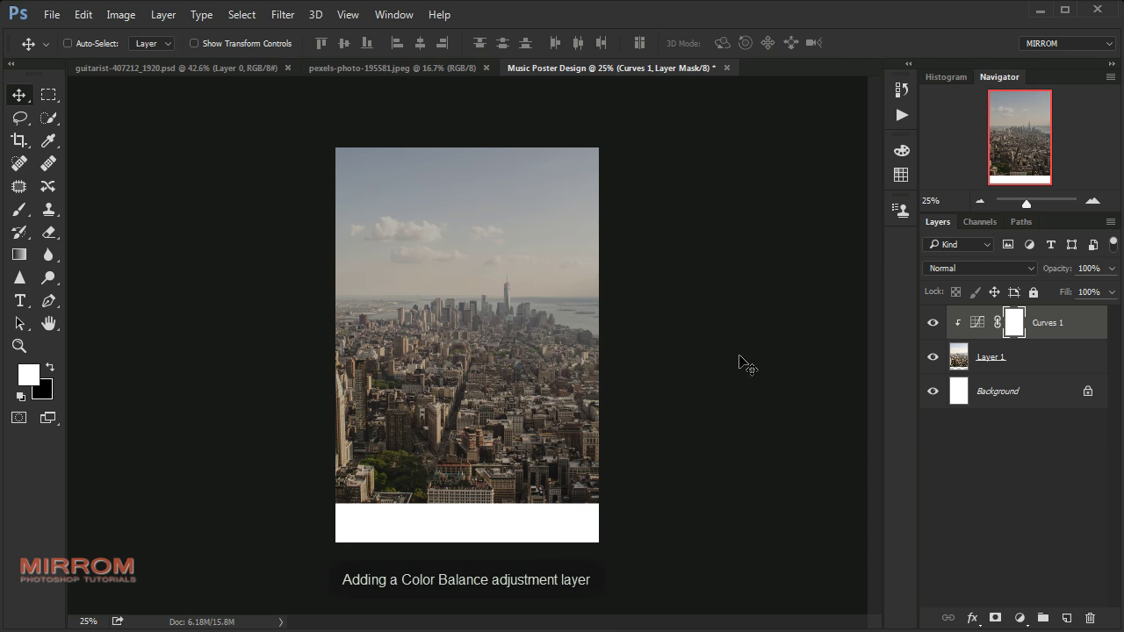
Add a clipped Color Balance layer with midtones Cyan-Red -49 and Yellow-Blue +20.
left_click(1020, 618)
left_click(999, 426)
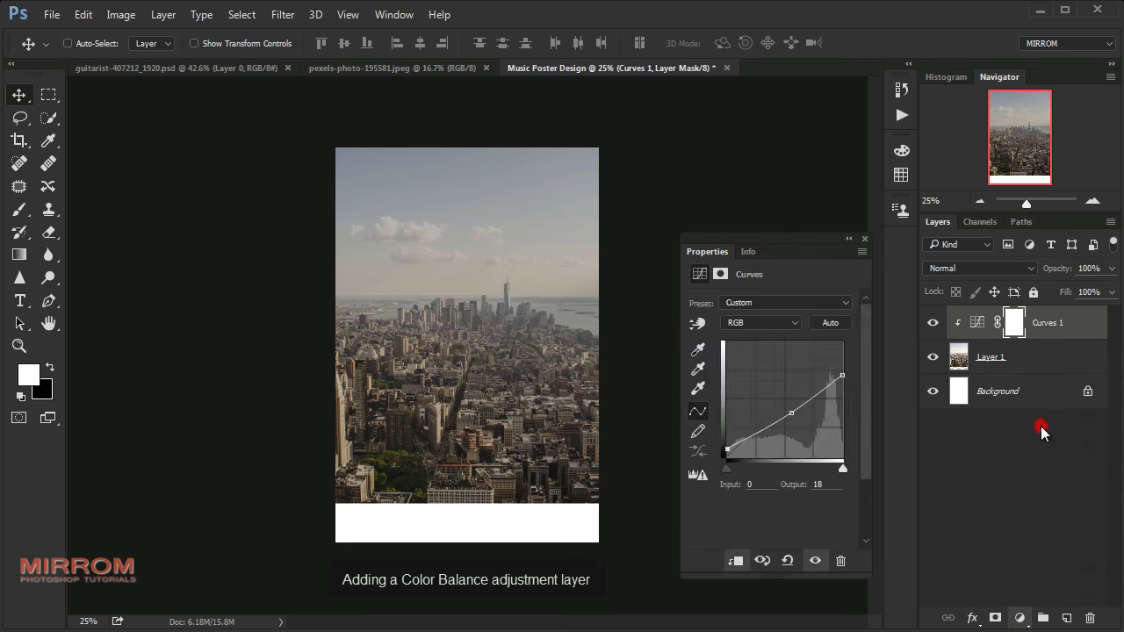
left_click(736, 562)
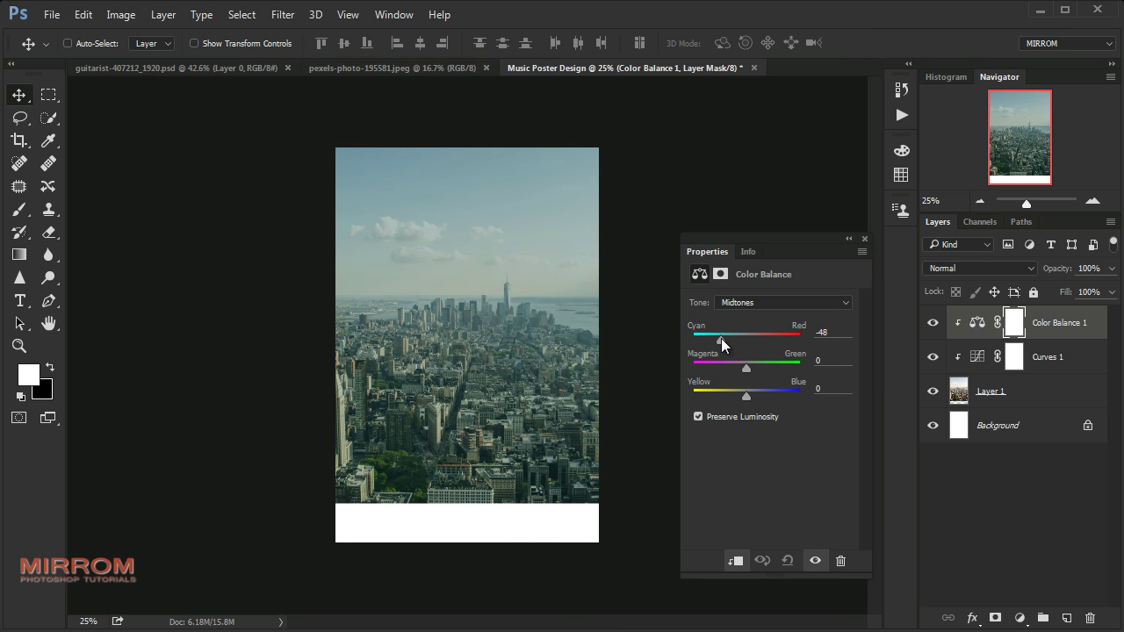
left_click_drag(721, 338, 720, 340)
left_click_drag(745, 395, 757, 396)
left_click(866, 239)
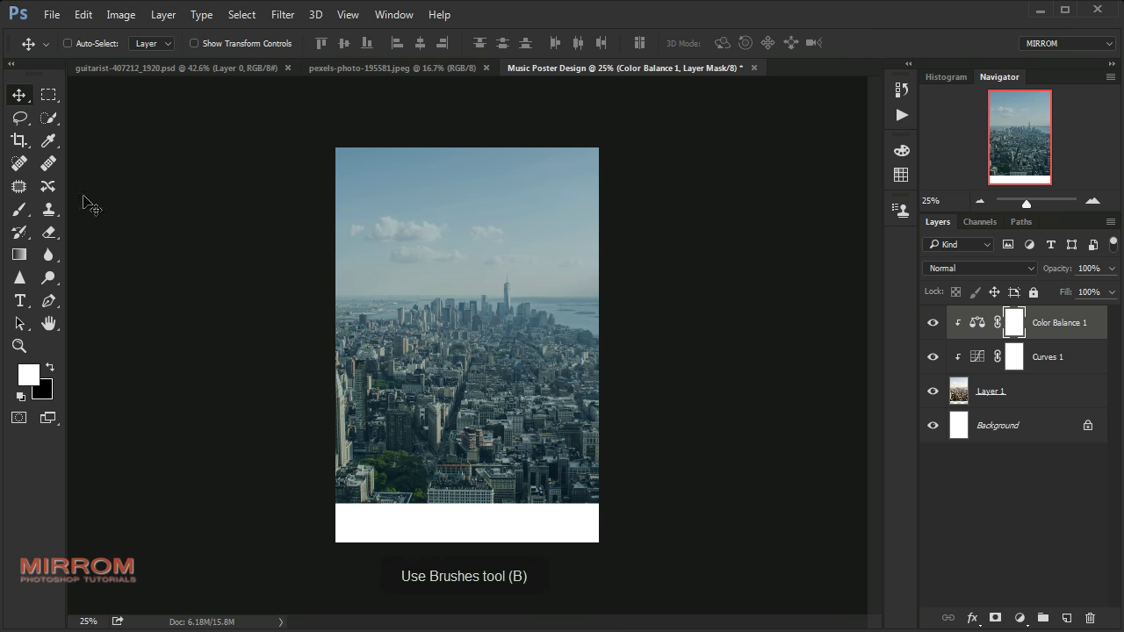
Choose a 500 px soft brush with black as the foreground colour.
left_click(30, 214)
left_click(88, 209)
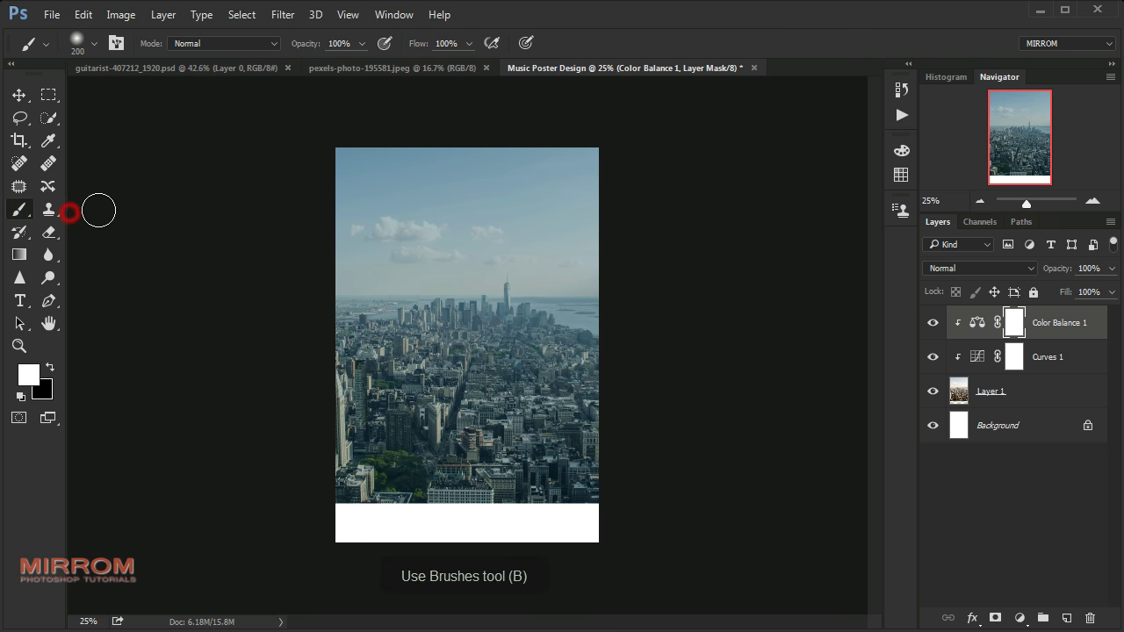
left_click(94, 43)
left_click(67, 299)
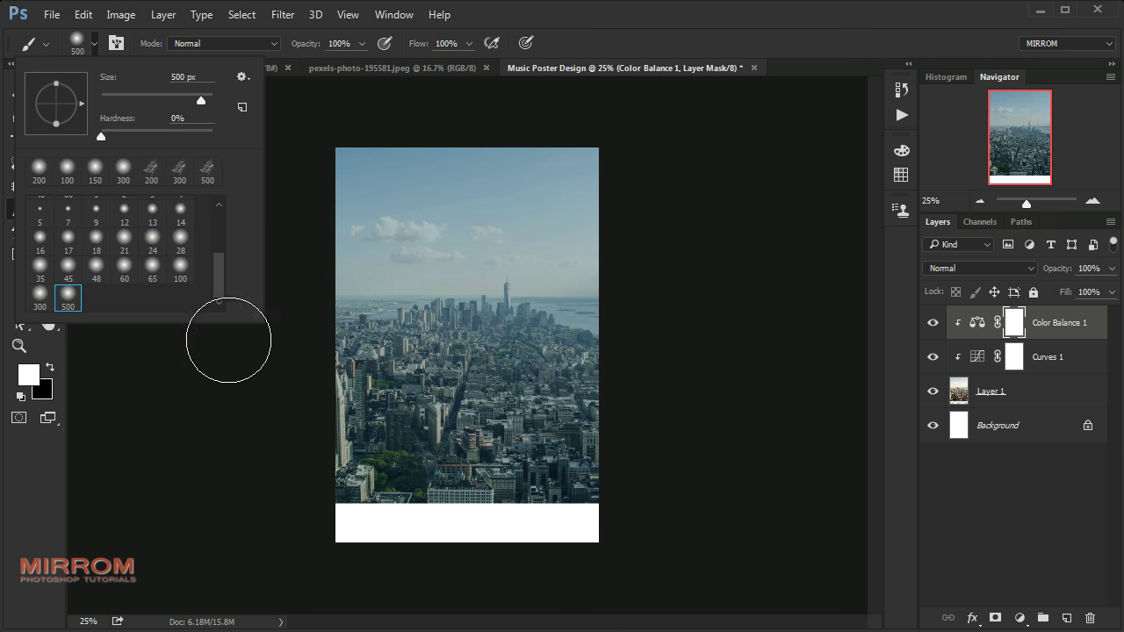
left_click(456, 465)
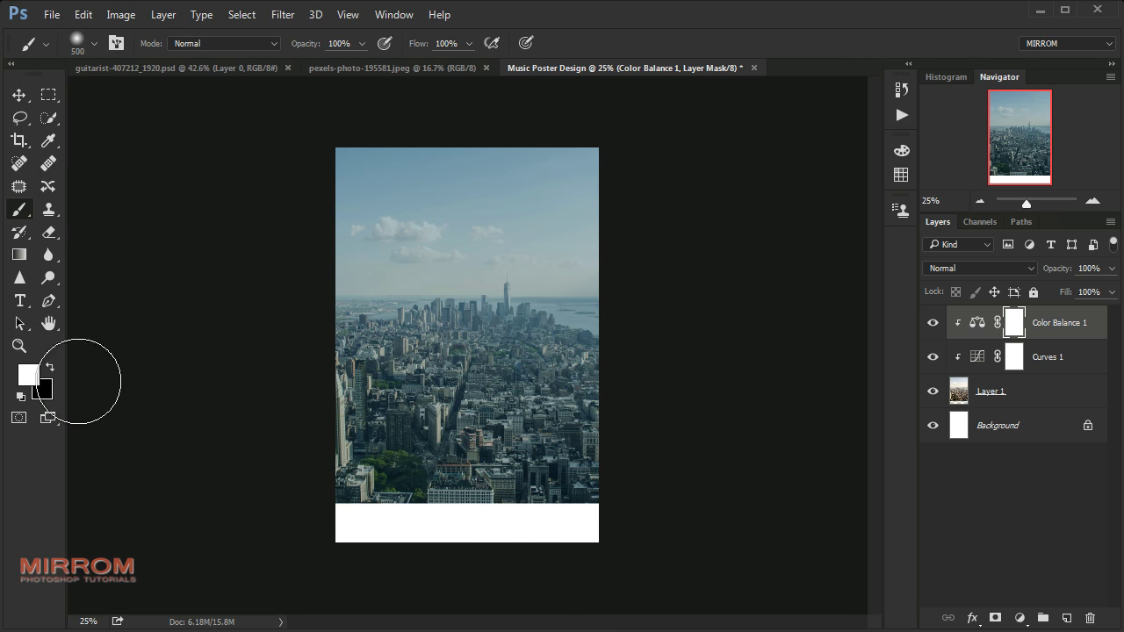
left_click(49, 367)
Paint out the Color Balance mask over the city at 700 px, then at 73% opacity.
mouse_move(295, 466)
left_mouse_down()
mouse_move(401, 477)
mouse_move(368, 442)
mouse_move(539, 431)
mouse_move(570, 371)
mouse_move(439, 363)
left_mouse_up()
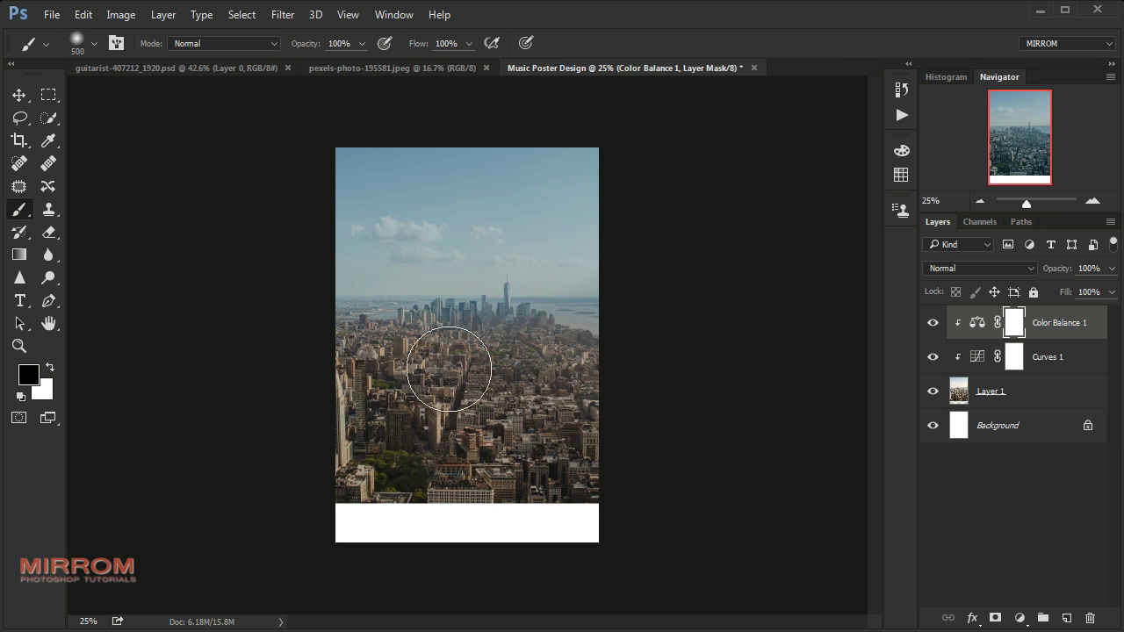
key("bracketright")
key("bracketright")
mouse_move(595, 374)
left_mouse_down()
mouse_move(342, 368)
mouse_move(547, 359)
left_mouse_up()
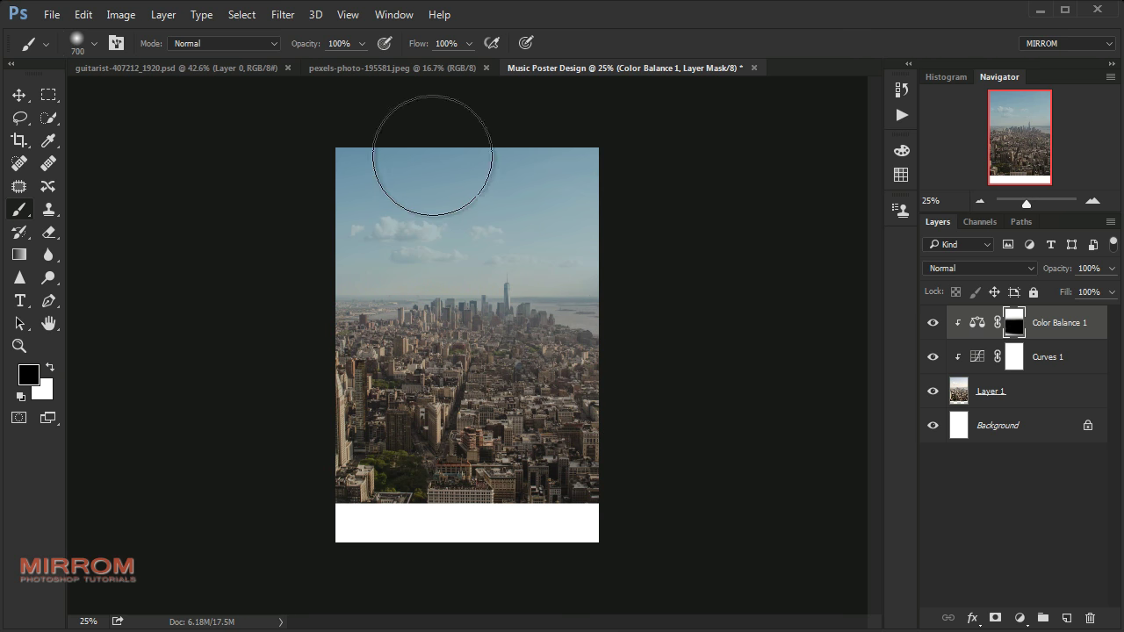
left_click(361, 43)
left_click_drag(366, 64, 339, 61)
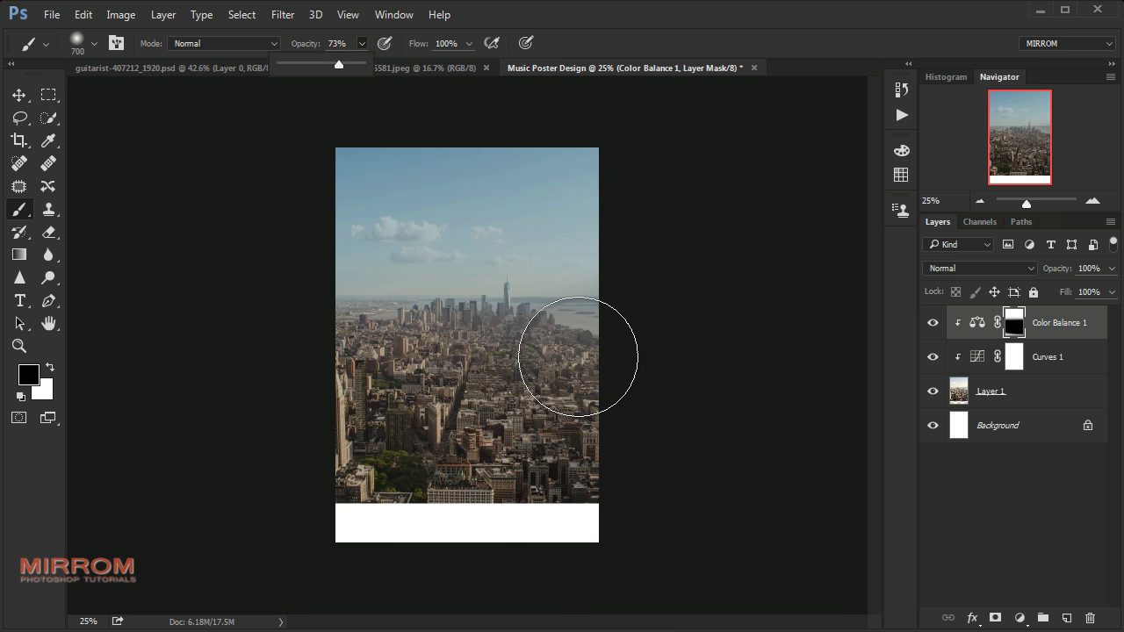
left_click(552, 351)
mouse_move(553, 351)
left_mouse_down()
mouse_move(313, 351)
mouse_move(638, 356)
left_mouse_up()
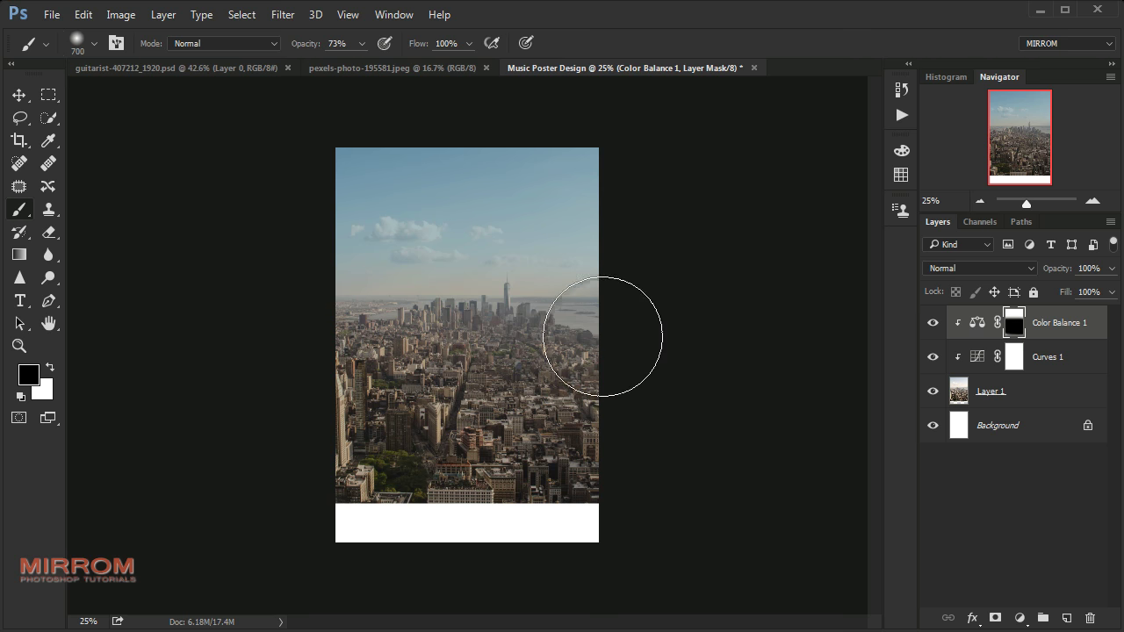
key("v")
left_click(1091, 202)
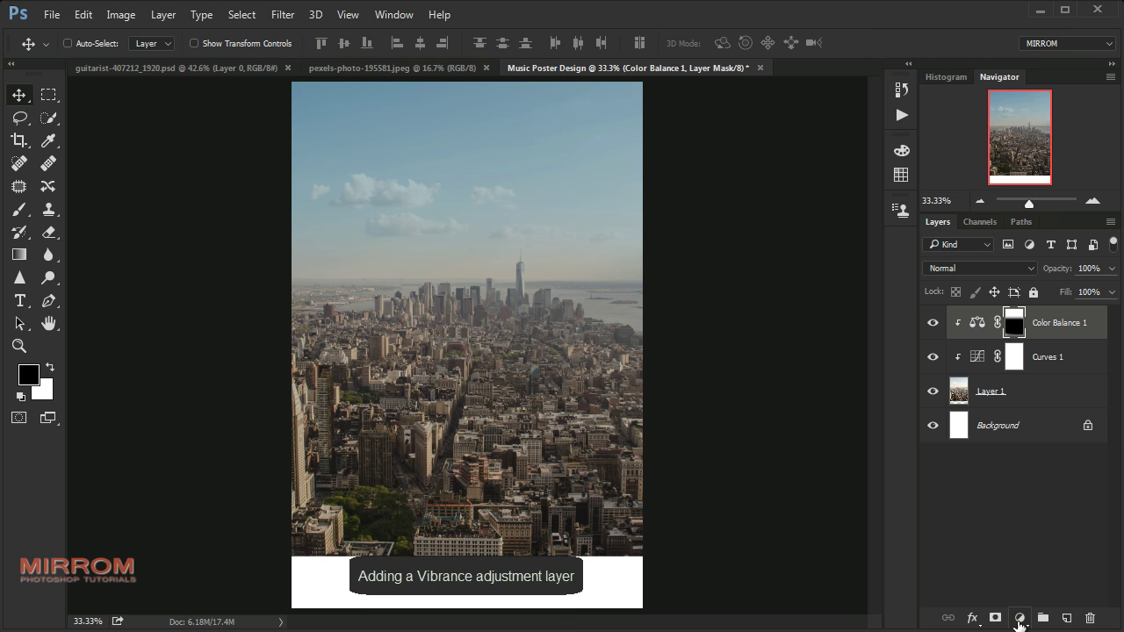
Add a Vibrance adjustment layer with Vibrance lowered to -40.
left_click(1017, 619)
left_click(1031, 389)
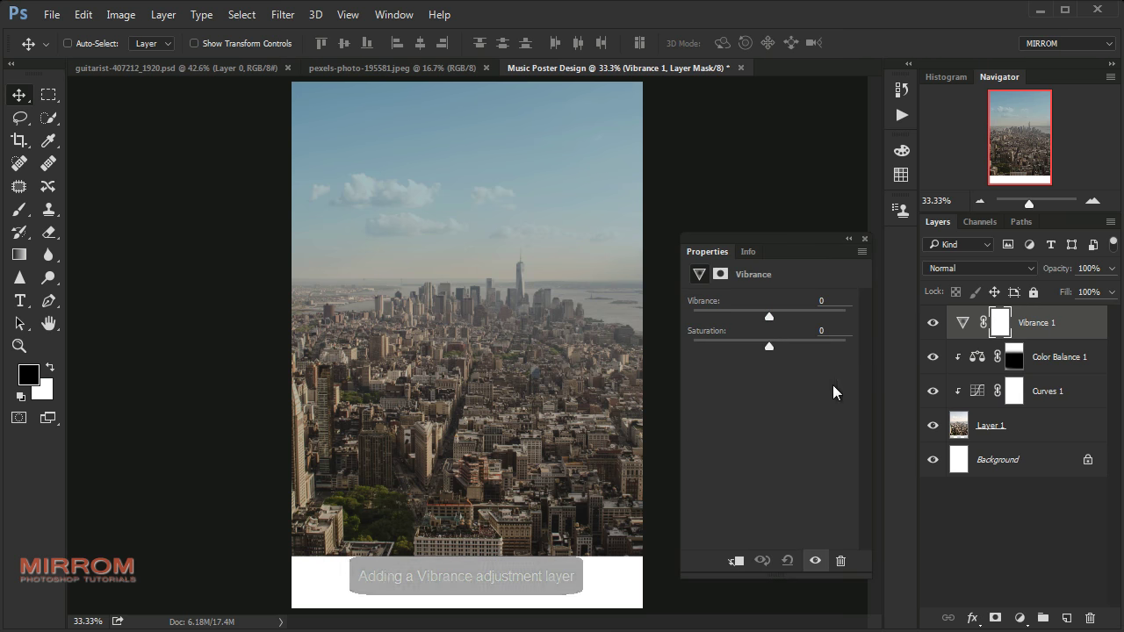
left_click_drag(767, 317, 739, 317)
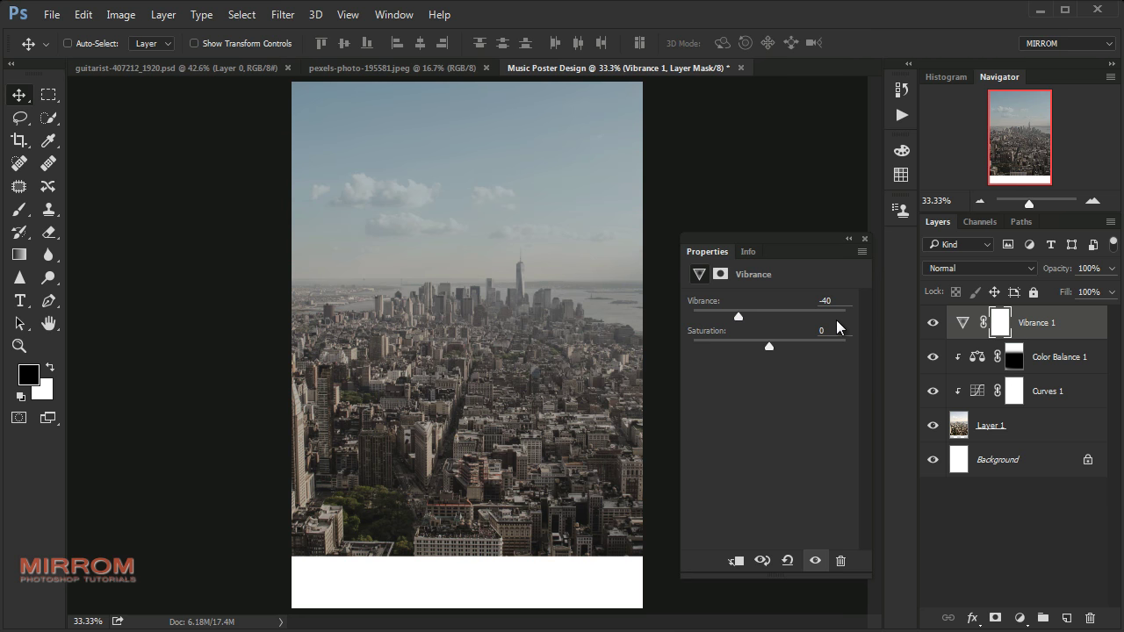
left_click(864, 238)
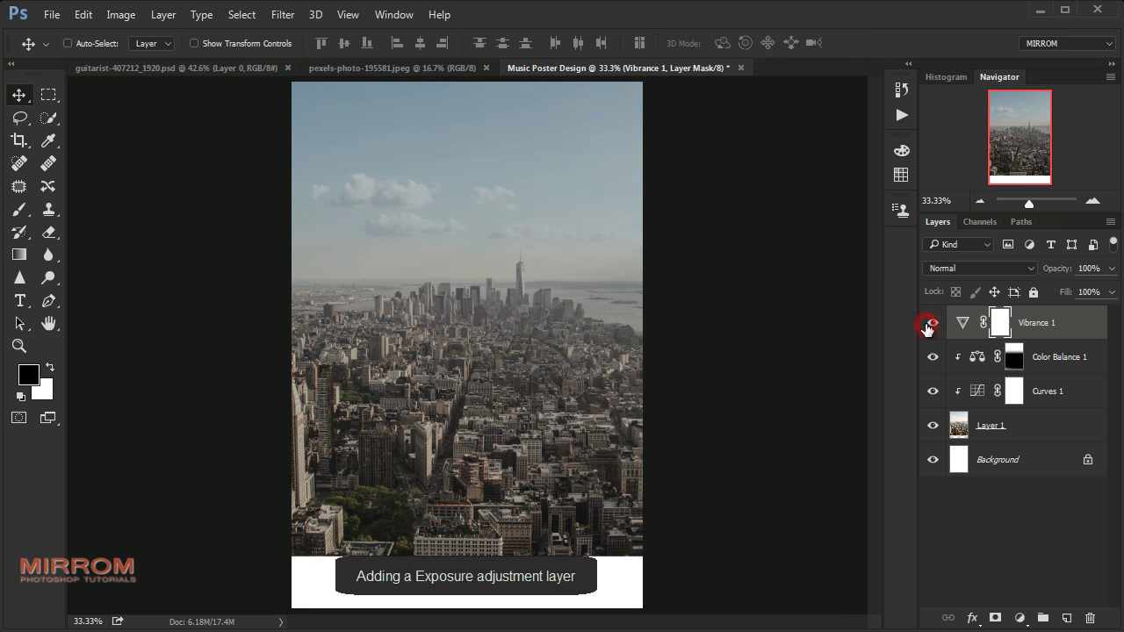
Add an Exposure layer set to Exposure -0.84, Offset +0.0172 and Gamma 0.90.
left_click(1019, 618)
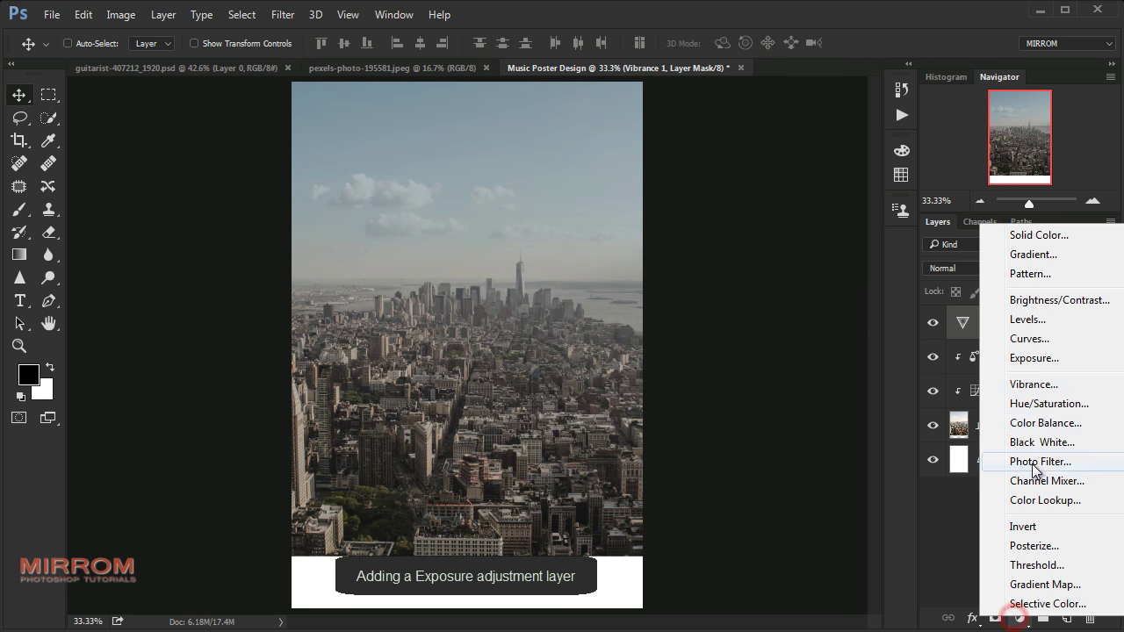
left_click(1029, 360)
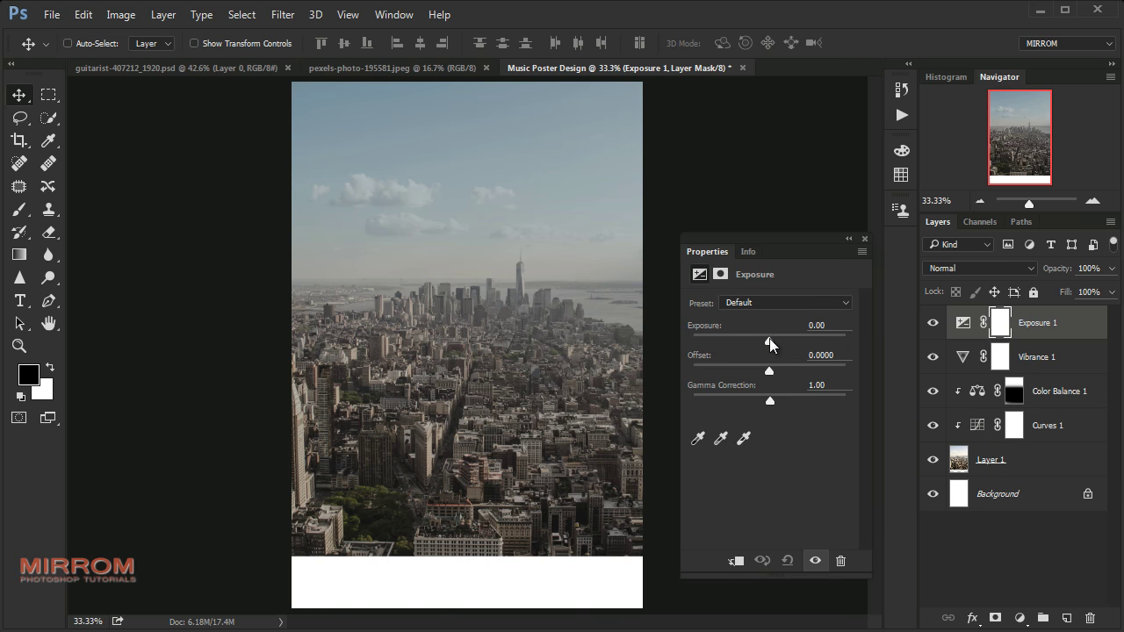
left_click_drag(769, 342, 760, 342)
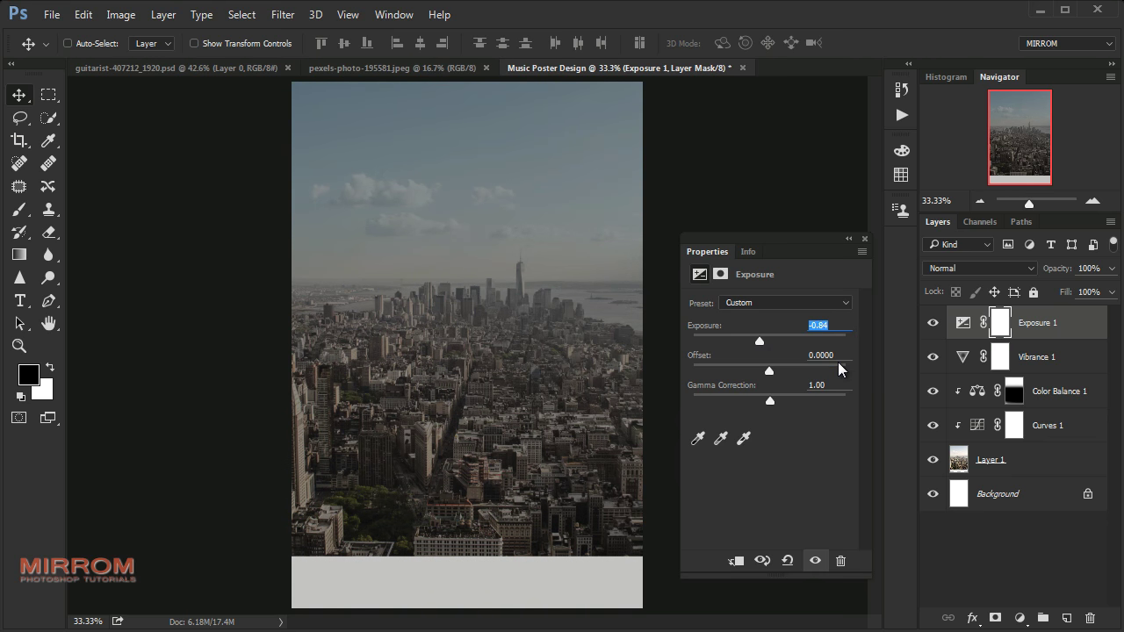
left_click(842, 355)
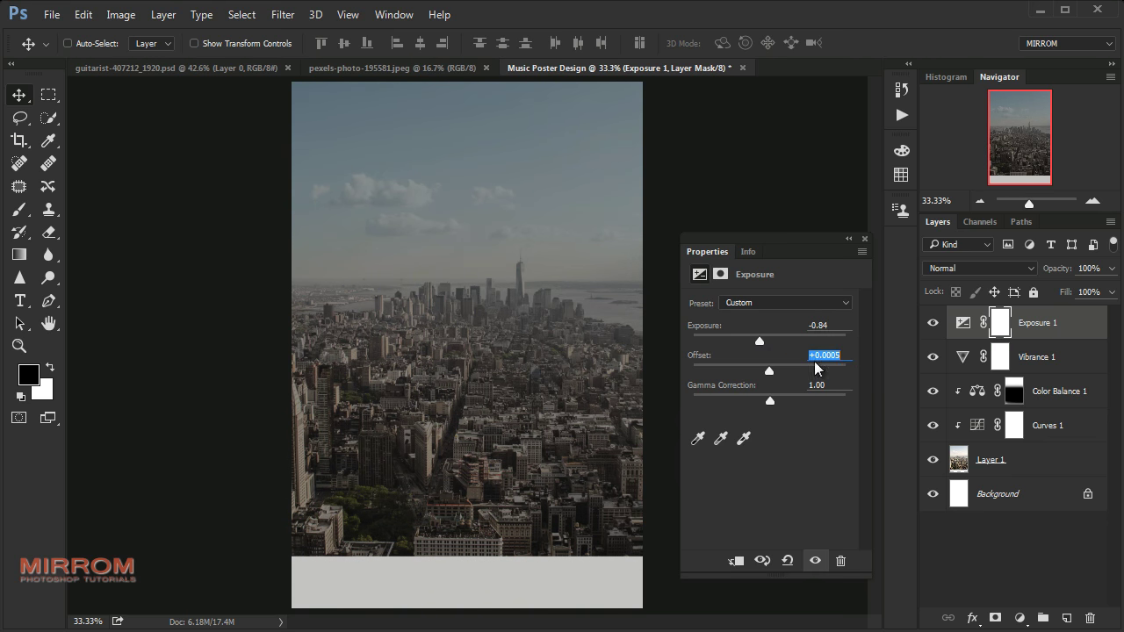
left_click_drag(769, 371, 773, 372)
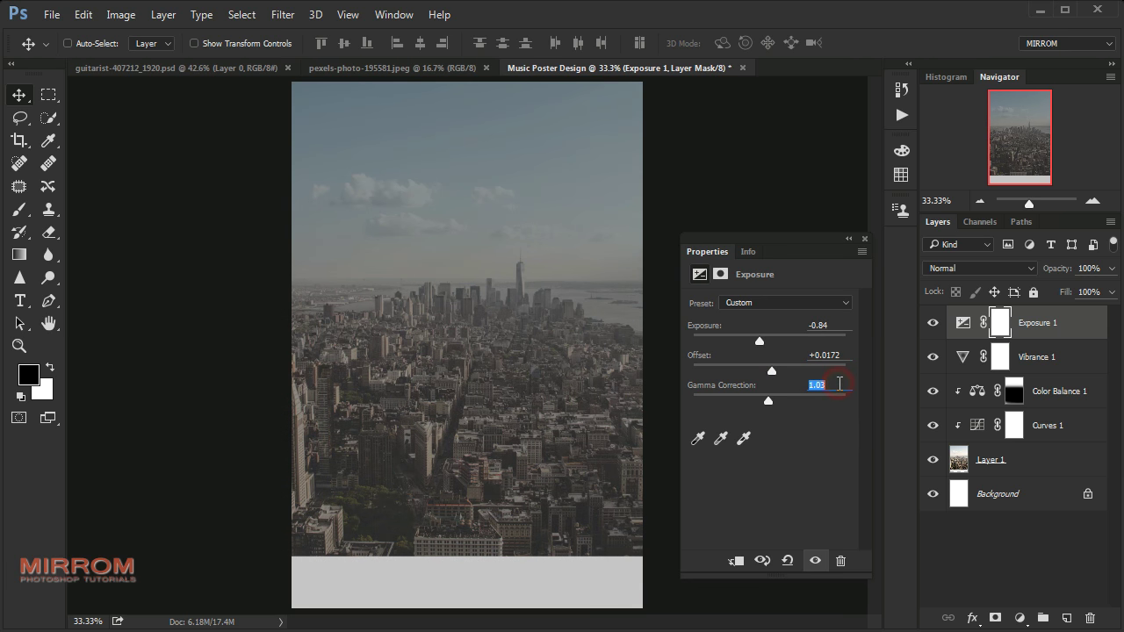
scroll(838, 384, "down", 12)
left_click(864, 239)
left_click(933, 322)
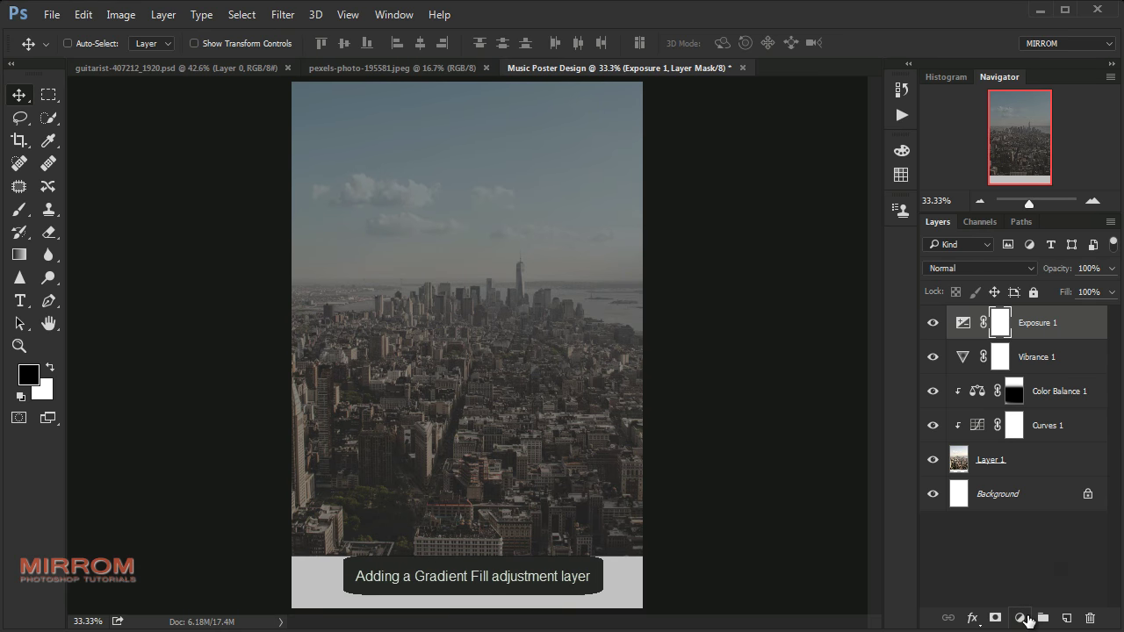
Add a Gradient Fill layer and set the gradient's left colour stop to white.
left_click(1021, 618)
left_click(1033, 253)
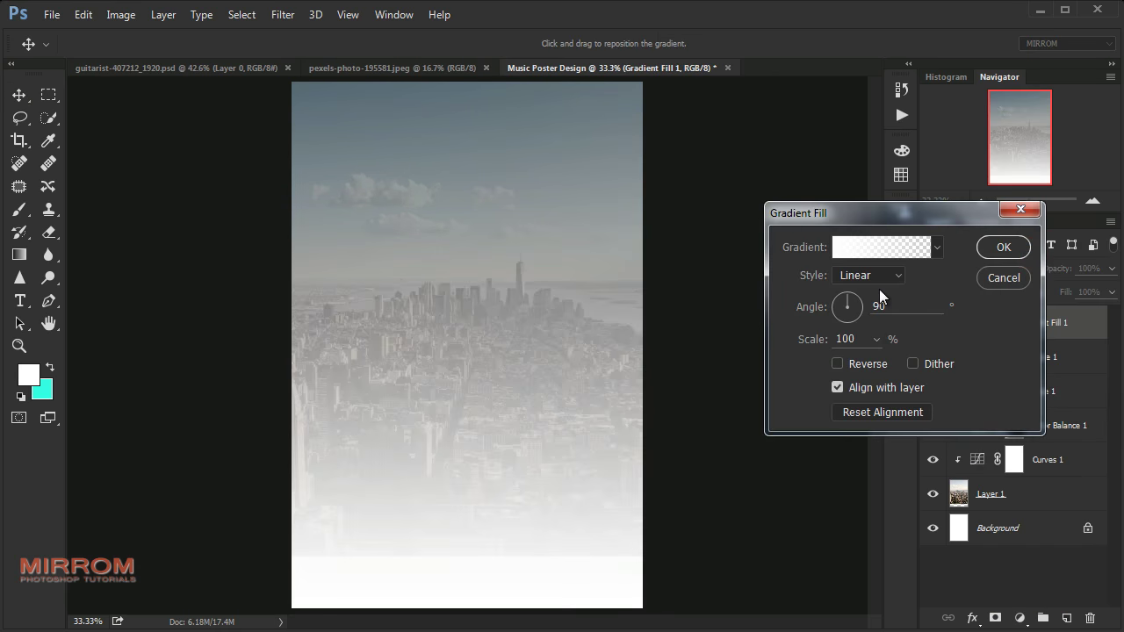
left_click_drag(874, 225, 691, 250)
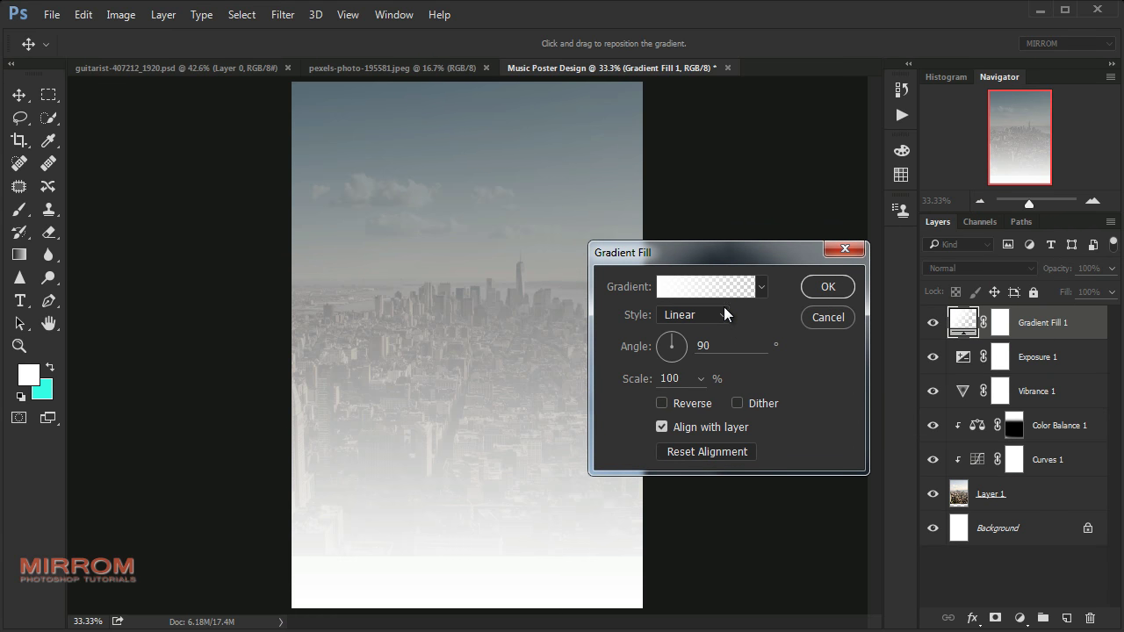
left_click(715, 290)
mouse_move(821, 131)
left_mouse_down()
mouse_move(703, 153)
mouse_move(618, 145)
left_mouse_up()
left_click(565, 436)
left_click(635, 502)
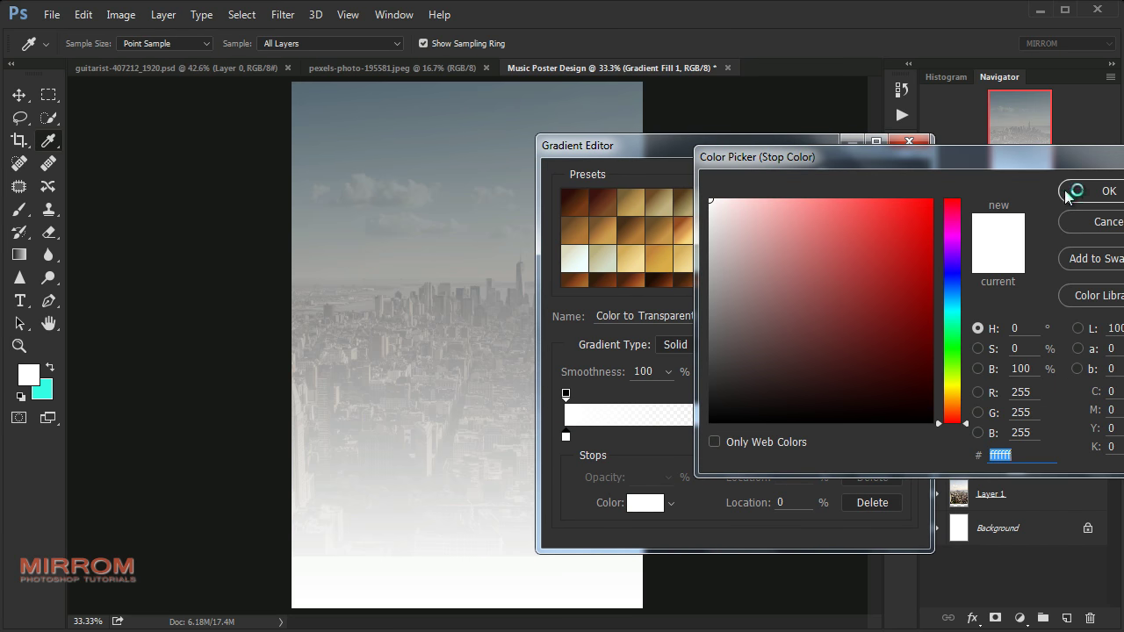
left_click(1073, 188)
Set the gradient's right colour stop to black and confirm the edited gradient.
left_click(904, 393)
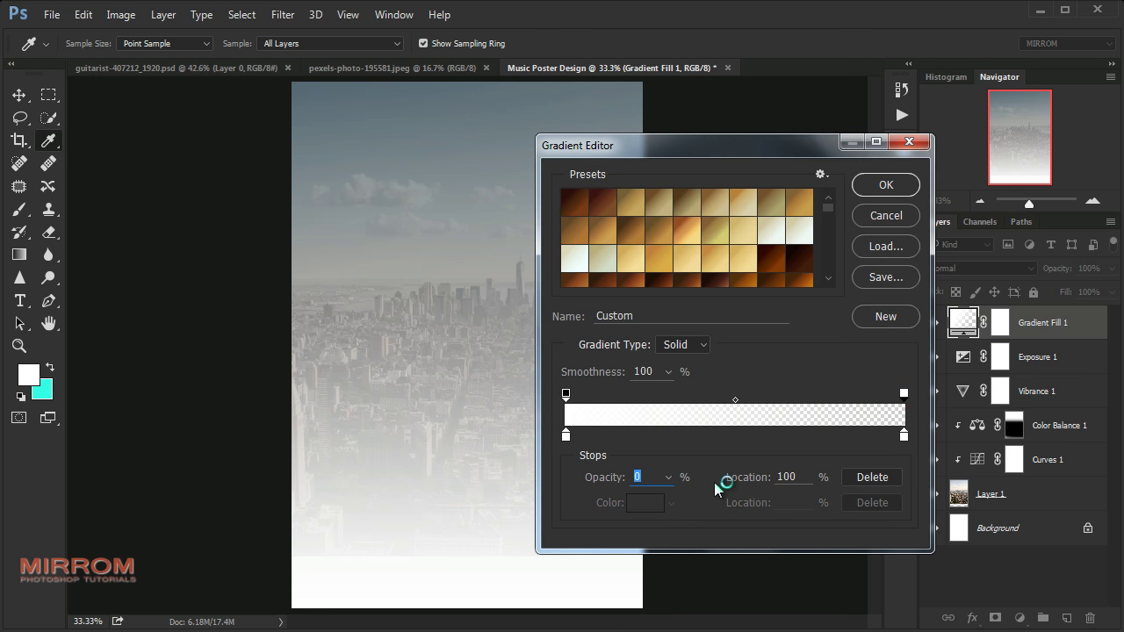
left_click(904, 435)
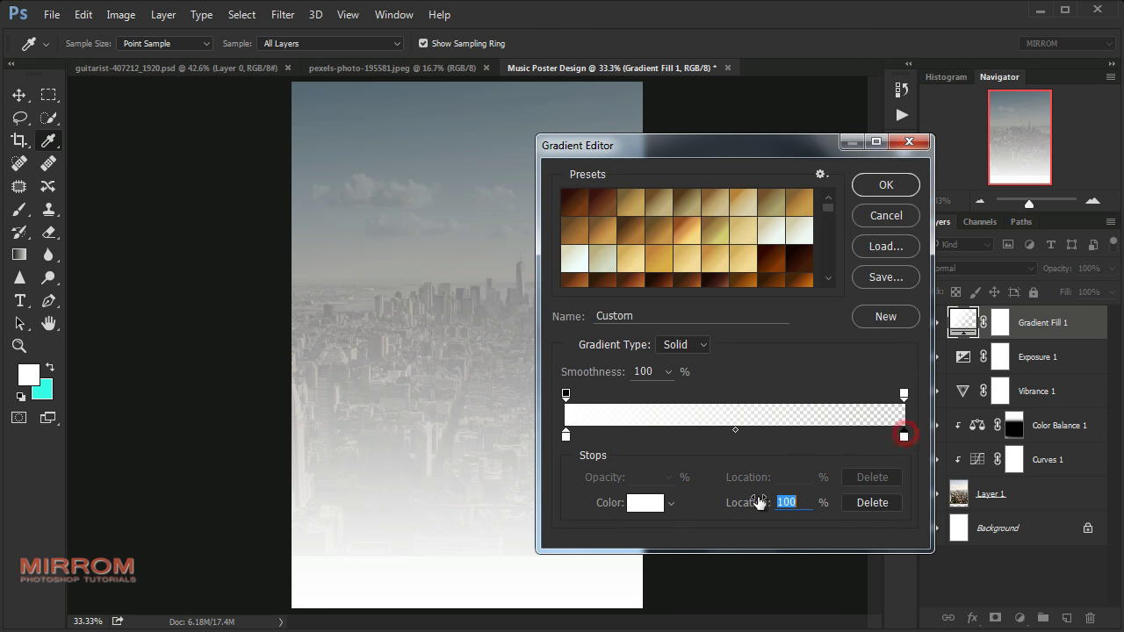
left_click(645, 502)
left_click_drag(726, 407, 710, 422)
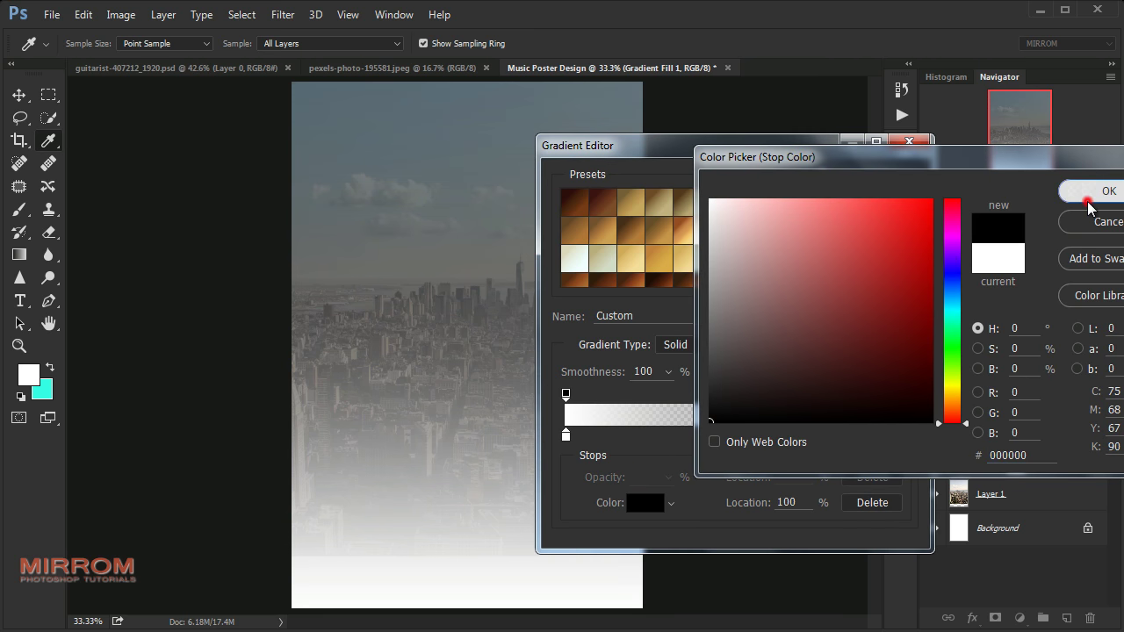
left_click(1079, 189)
left_click(878, 187)
Set the gradient fill to Reflected style at 133% scale and apply it.
left_click(717, 319)
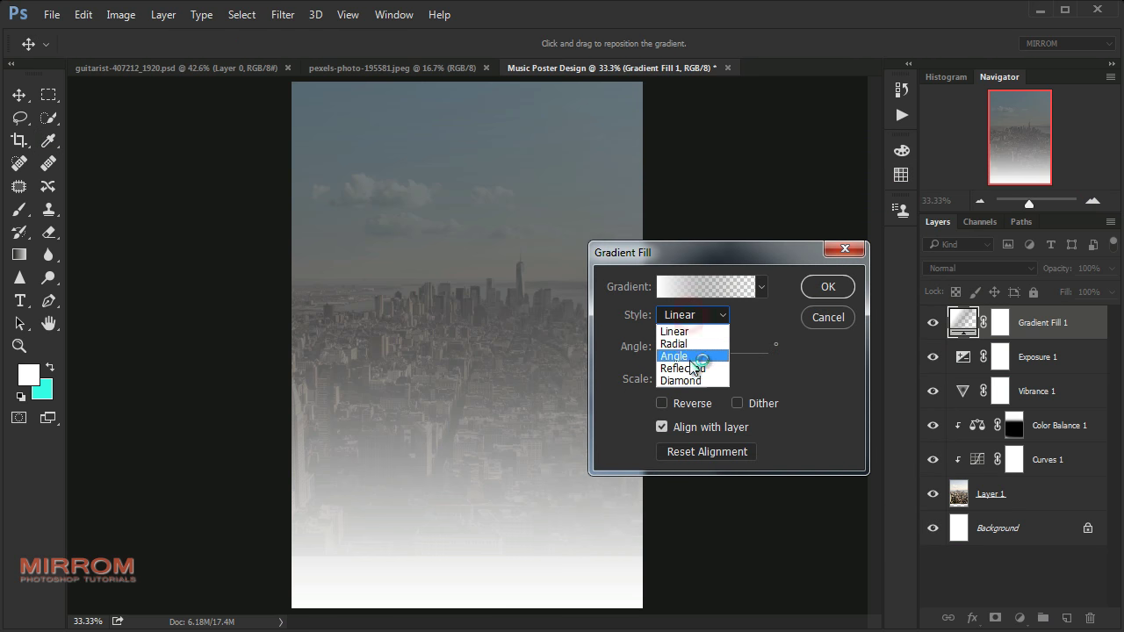
left_click(691, 368)
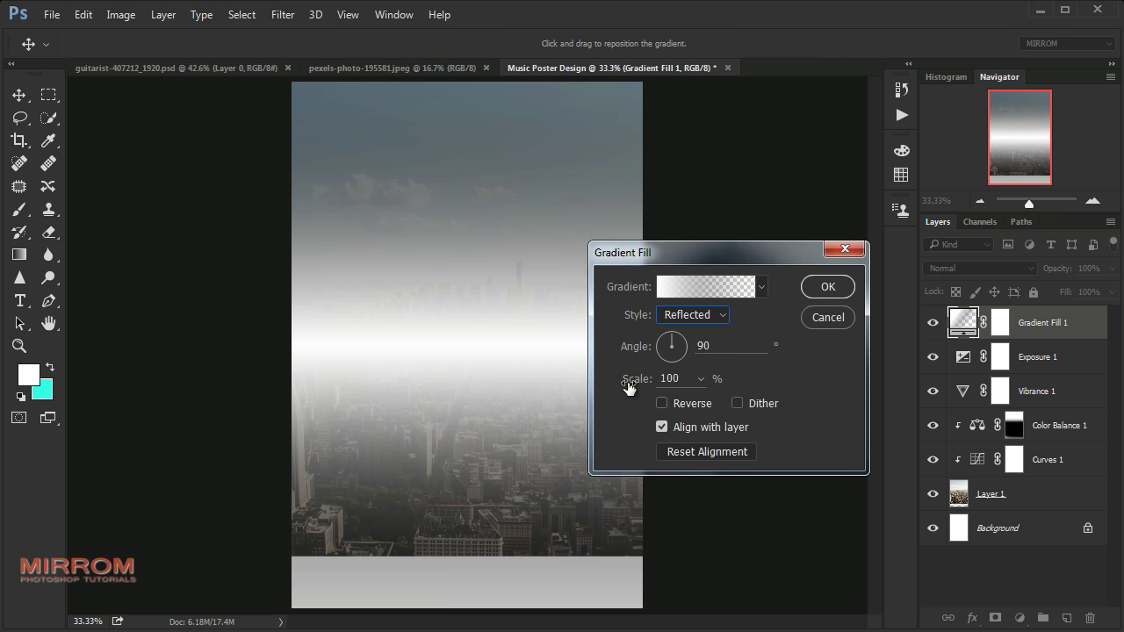
left_click_drag(629, 387, 655, 395)
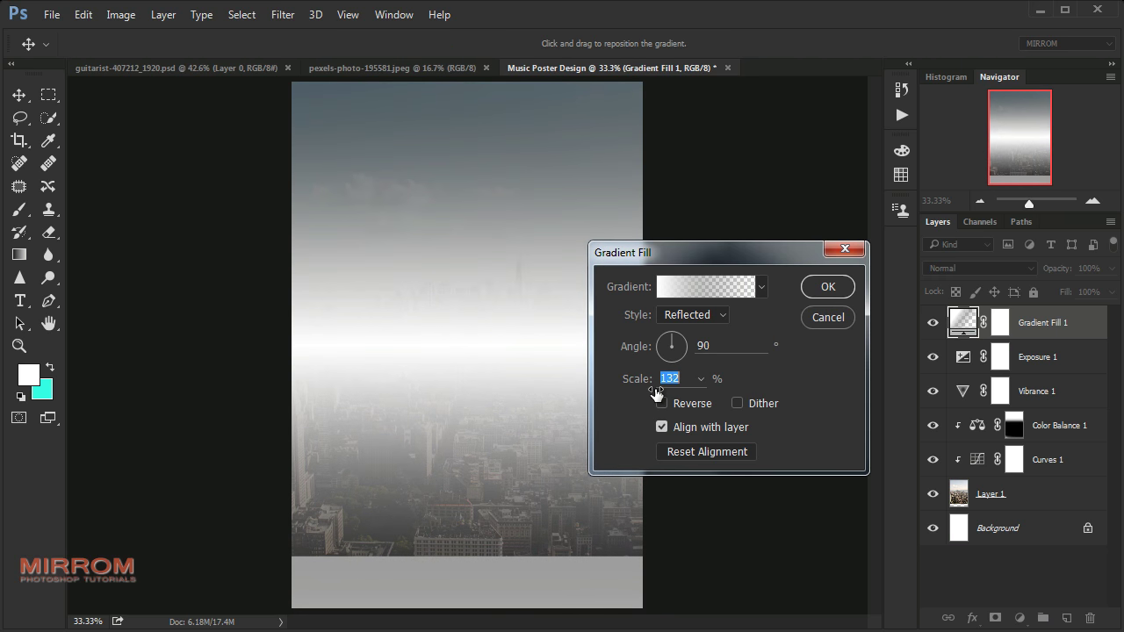
left_click(819, 290)
Blend the gradient layer in Soft Light and reposition its band at 81% scale.
left_click(988, 268)
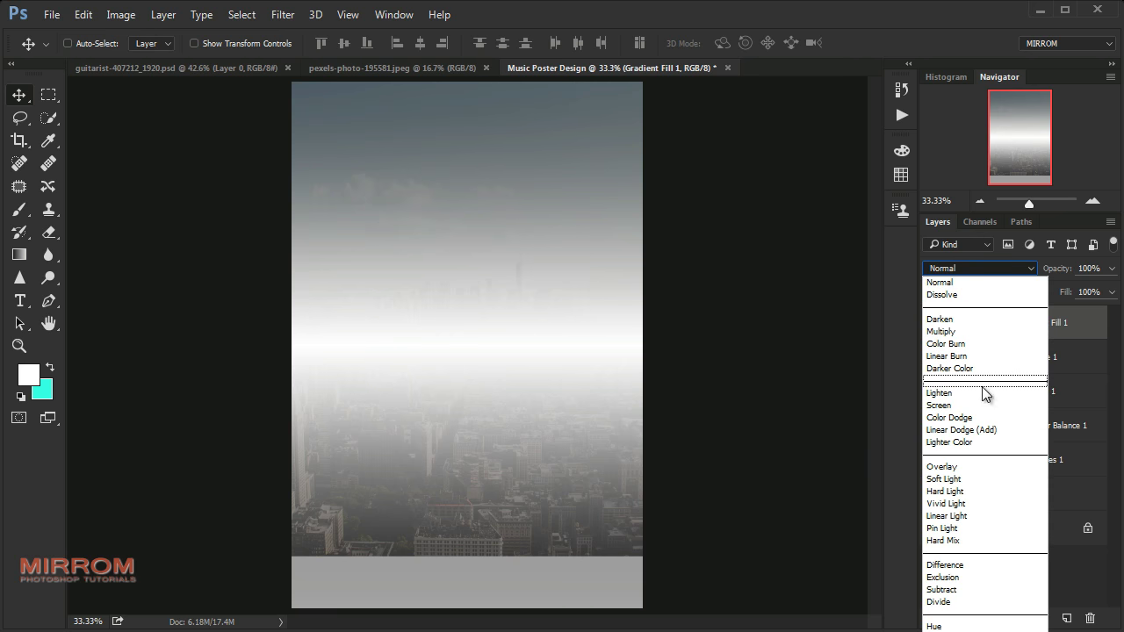
left_click(968, 478)
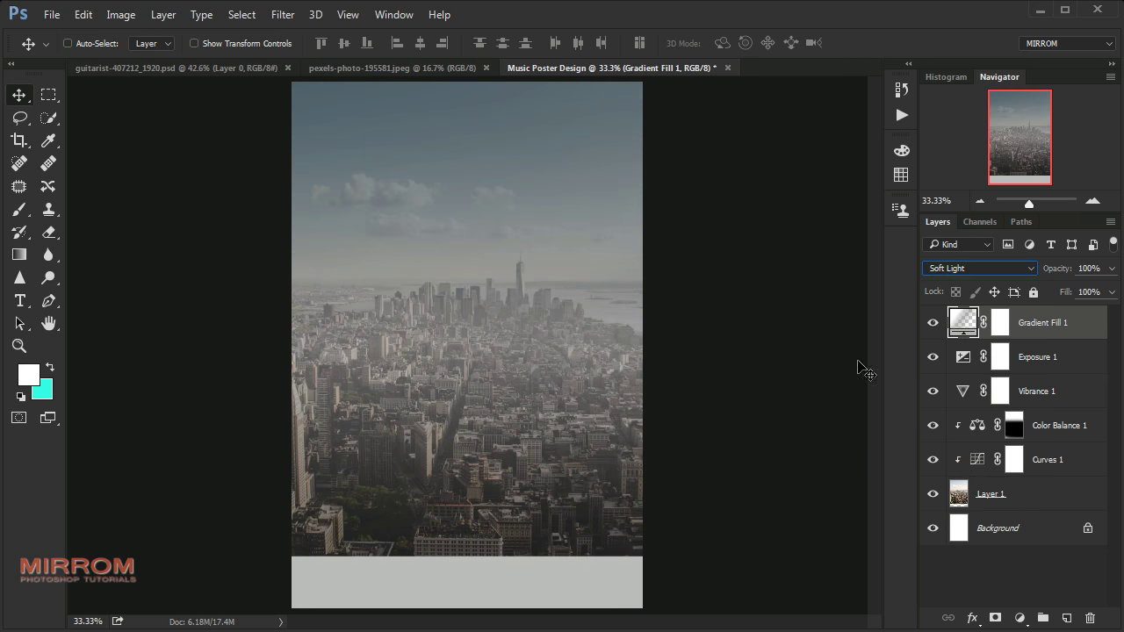
double_click(963, 322)
mouse_move(489, 331)
left_mouse_down()
mouse_move(500, 253)
mouse_move(489, 265)
left_mouse_up()
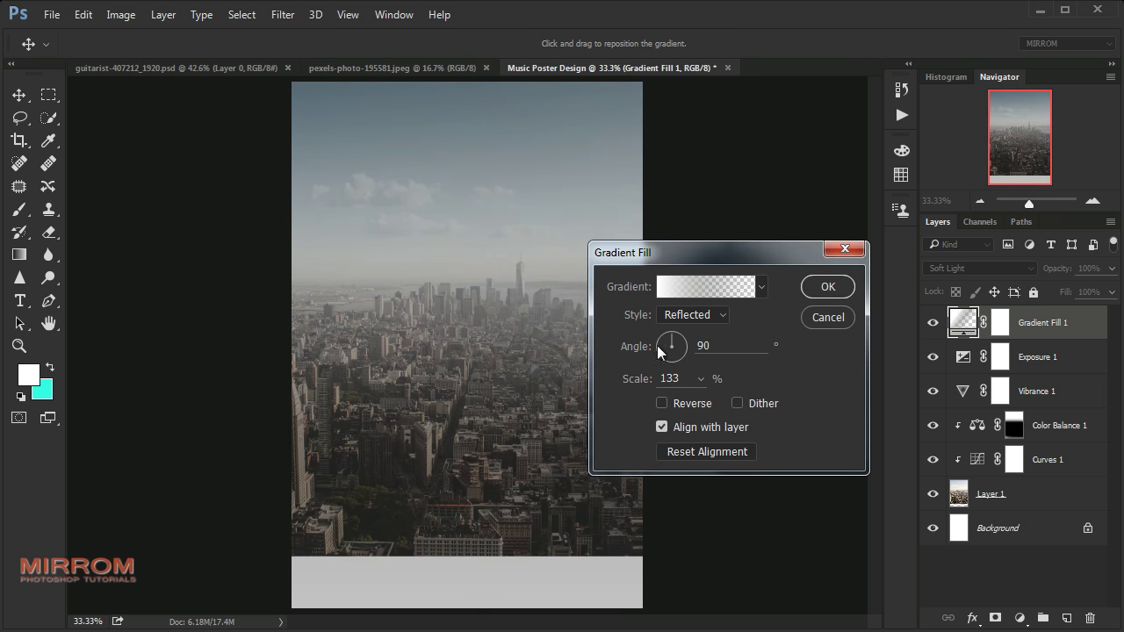
mouse_move(641, 380)
left_mouse_down()
mouse_move(602, 385)
mouse_move(629, 386)
left_mouse_up()
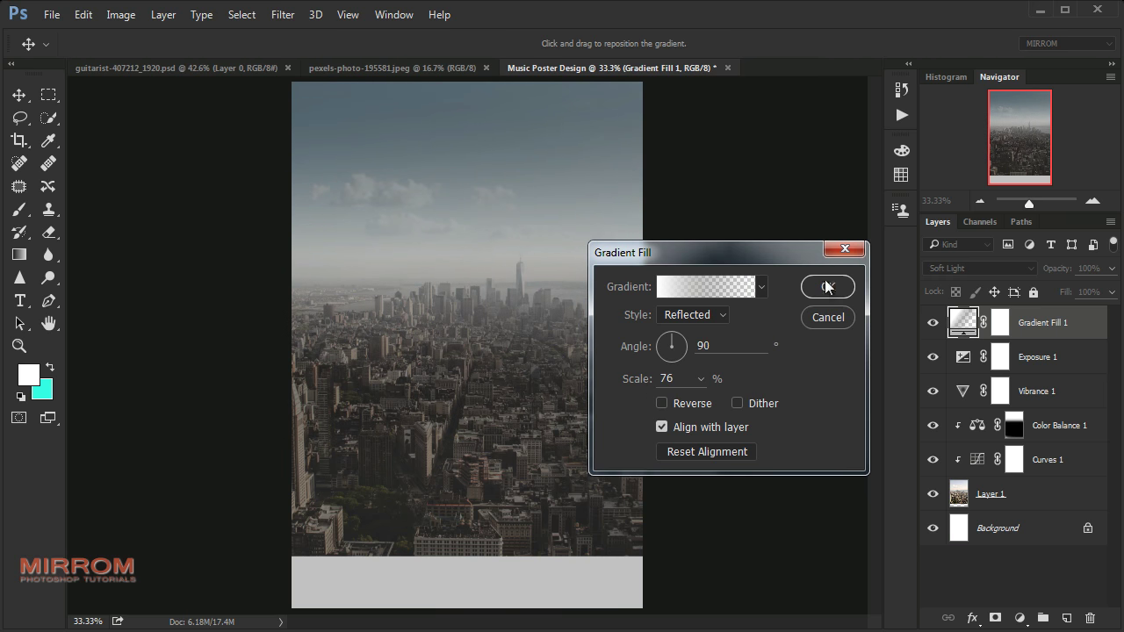
left_click_drag(464, 263, 466, 274)
left_click(824, 290)
Bring the guitarist layer into the poster and enlarge it to about 116%.
left_click(202, 70)
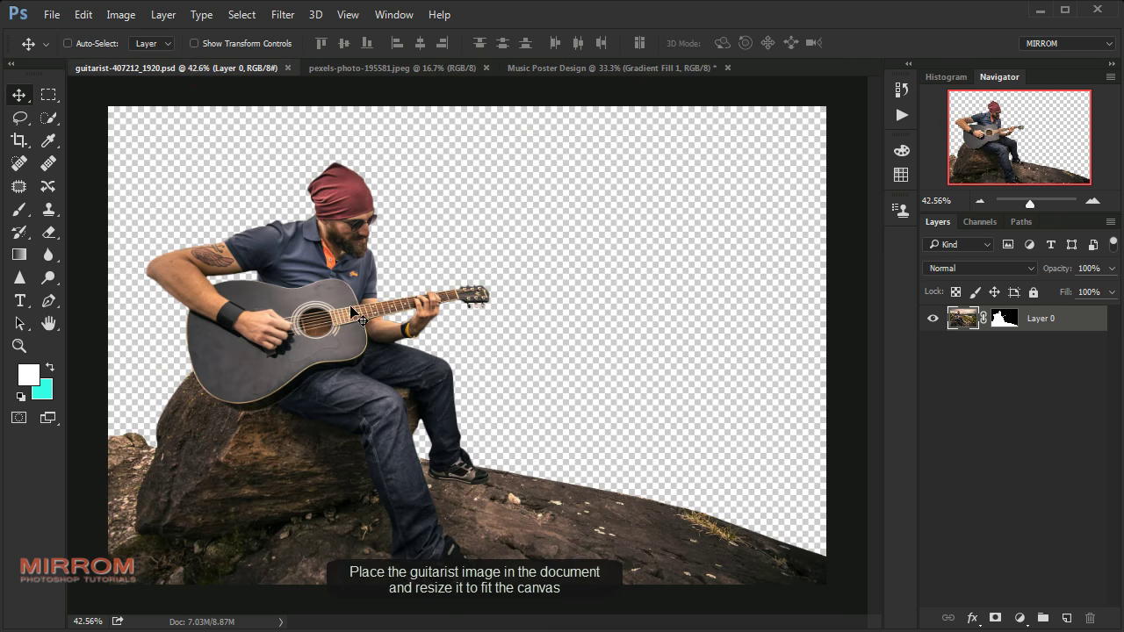
mouse_move(324, 323)
left_mouse_down()
mouse_move(482, 183)
mouse_move(446, 379)
left_mouse_up()
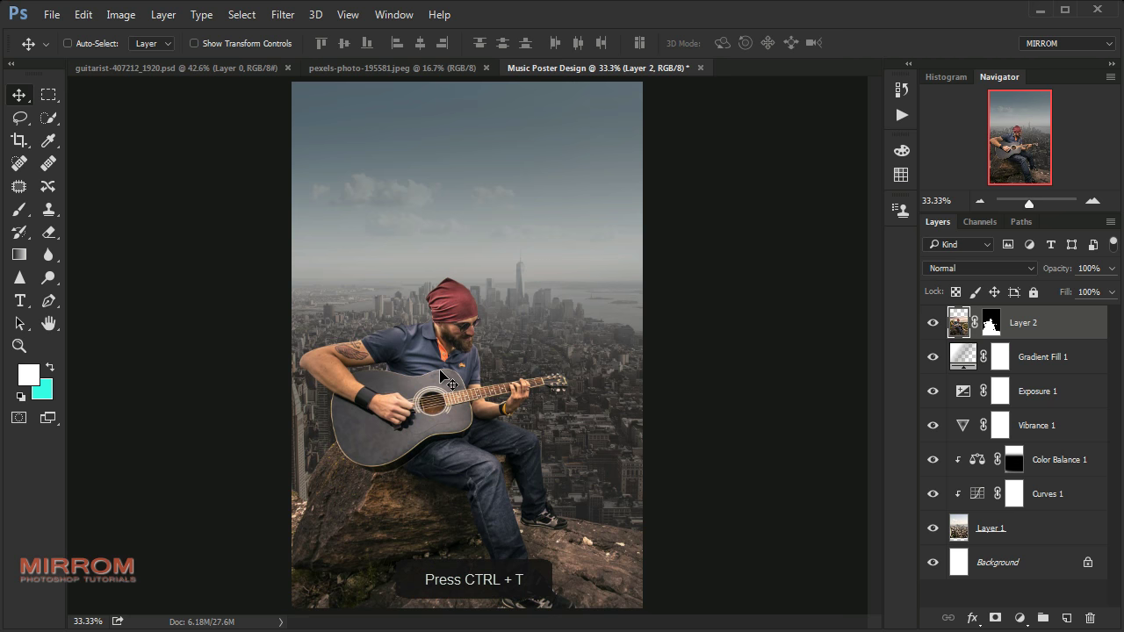
key("ctrl")
key("ctrl+t")
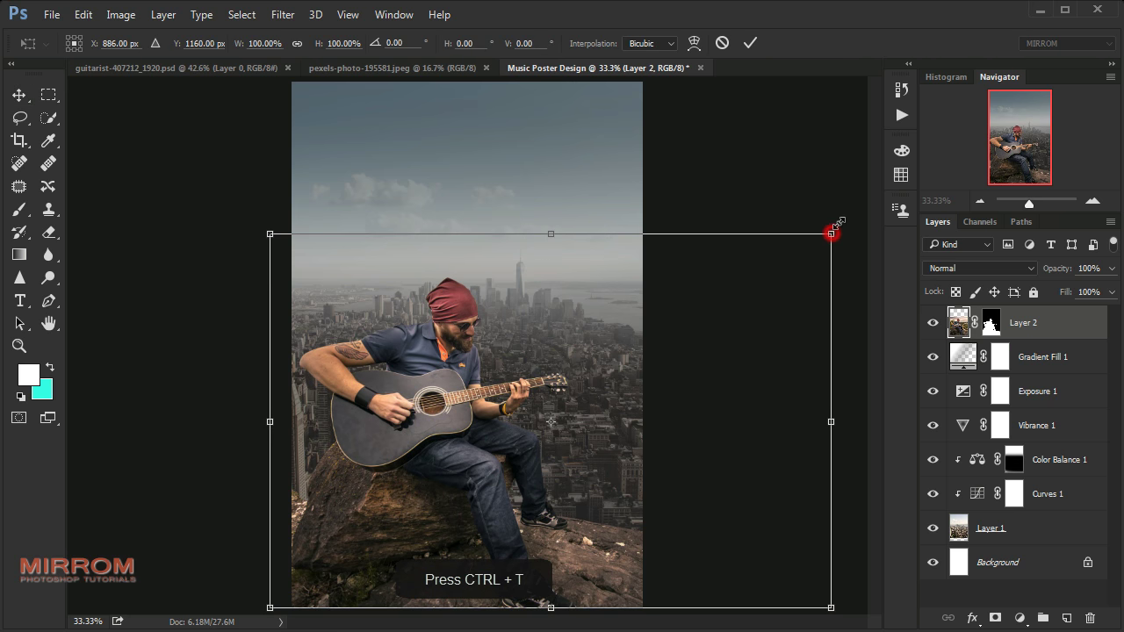
left_click_drag(831, 232, 921, 178)
Reposition the guitarist and settle its size at about 113% width.
left_click_drag(790, 258, 725, 281)
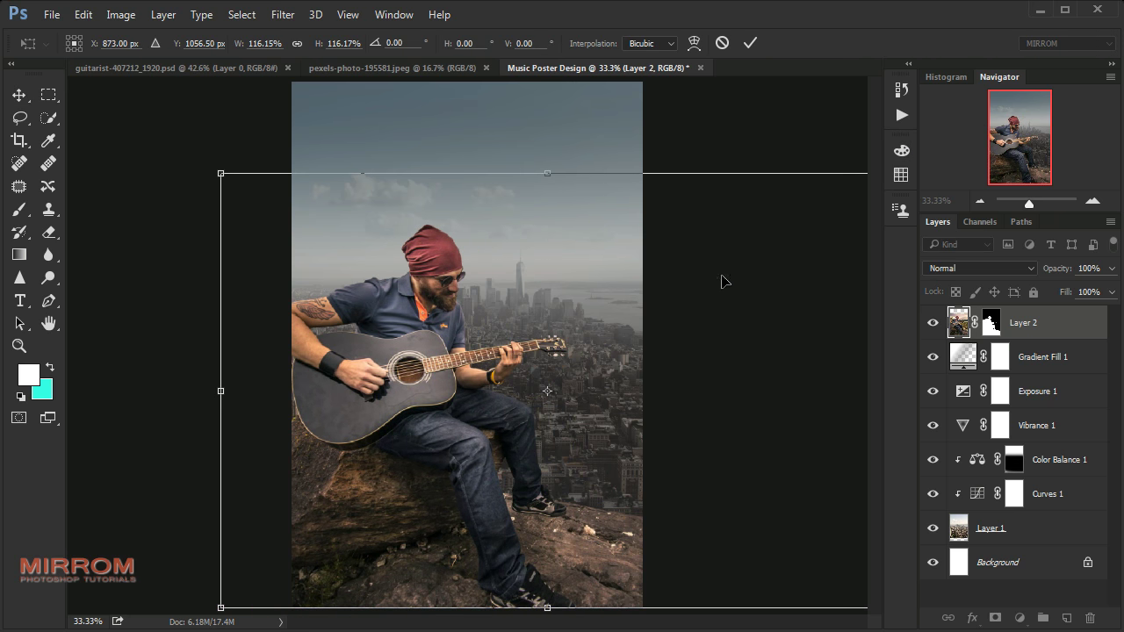
left_click_drag(634, 291, 626, 300)
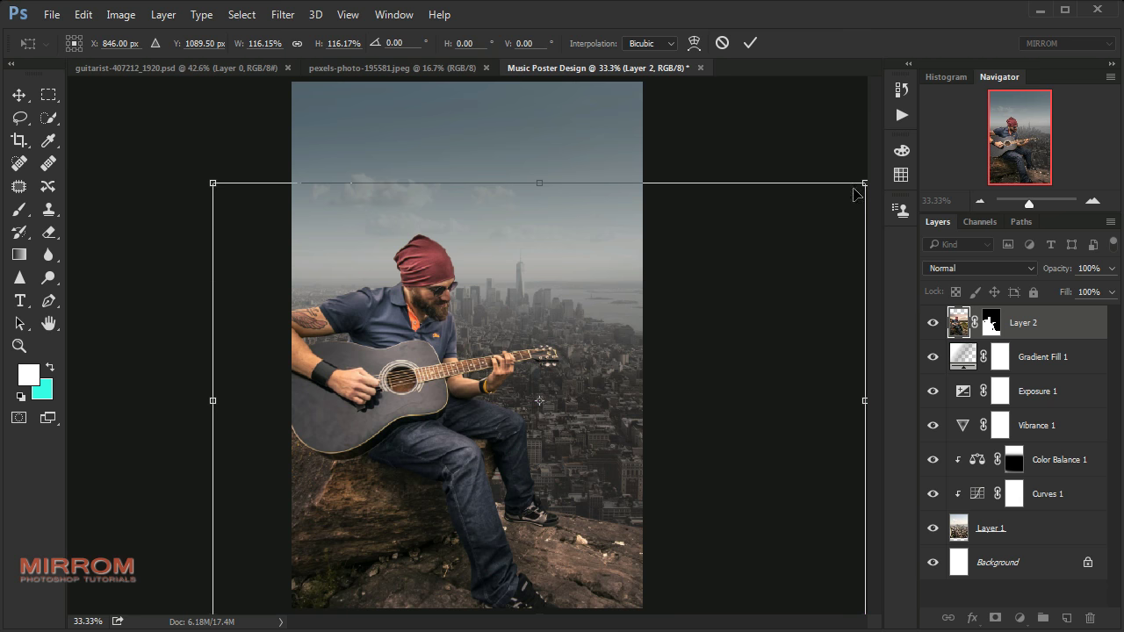
left_click_drag(540, 183, 557, 167)
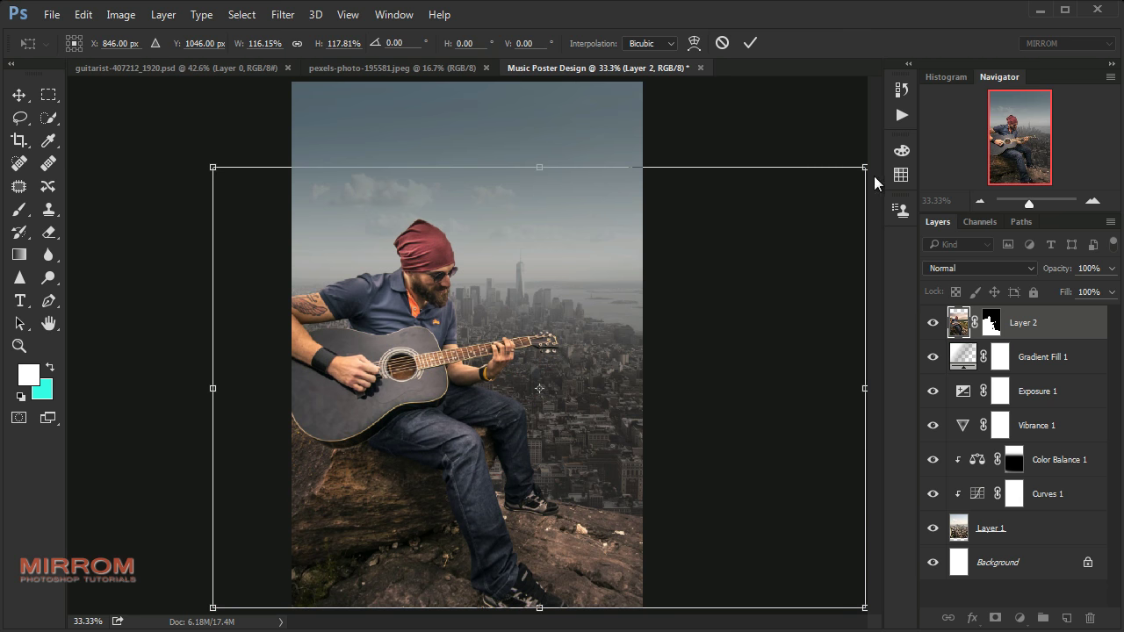
left_click_drag(865, 167, 856, 174)
left_click_drag(214, 172, 219, 178)
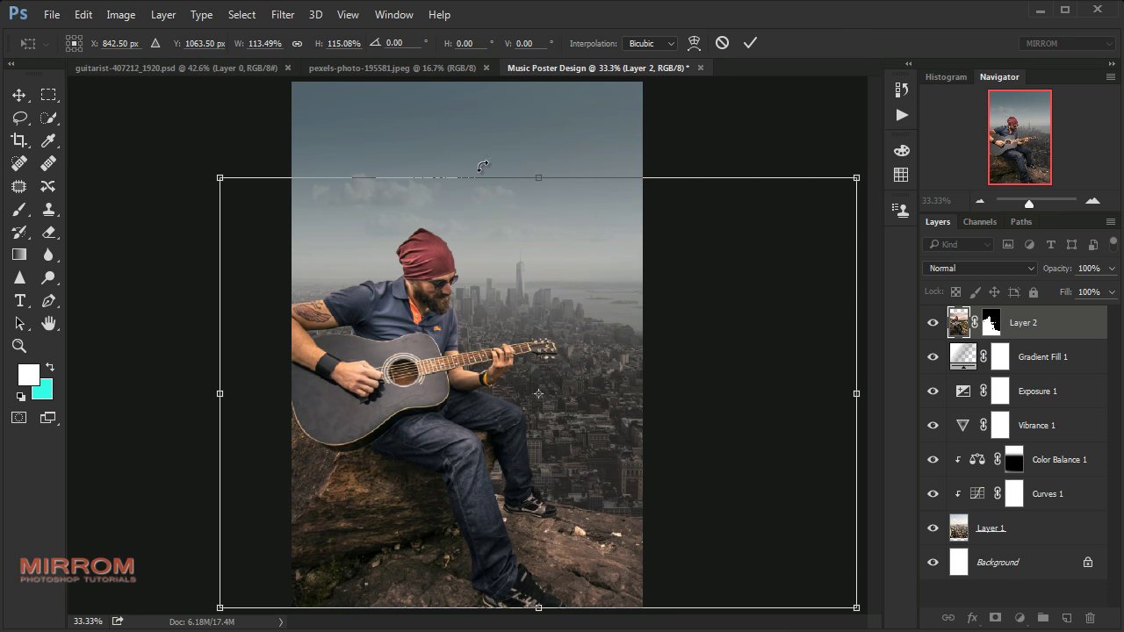
left_click(754, 44)
Apply the guitarist layer's mask permanently and compare the poster with and without it.
right_click(993, 325)
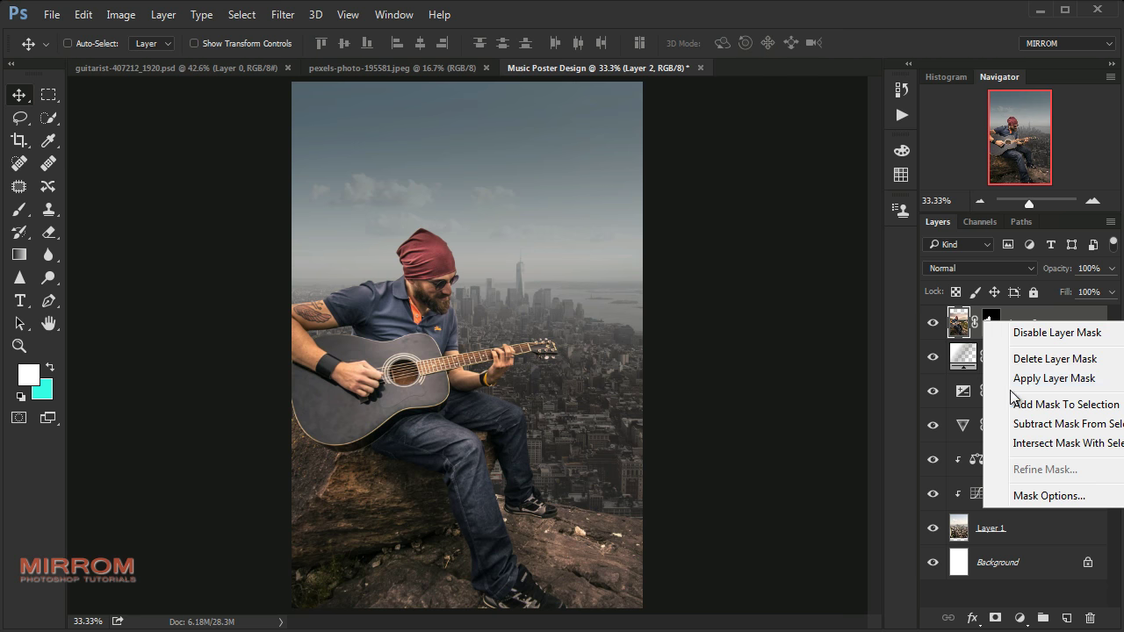
left_click(1023, 378)
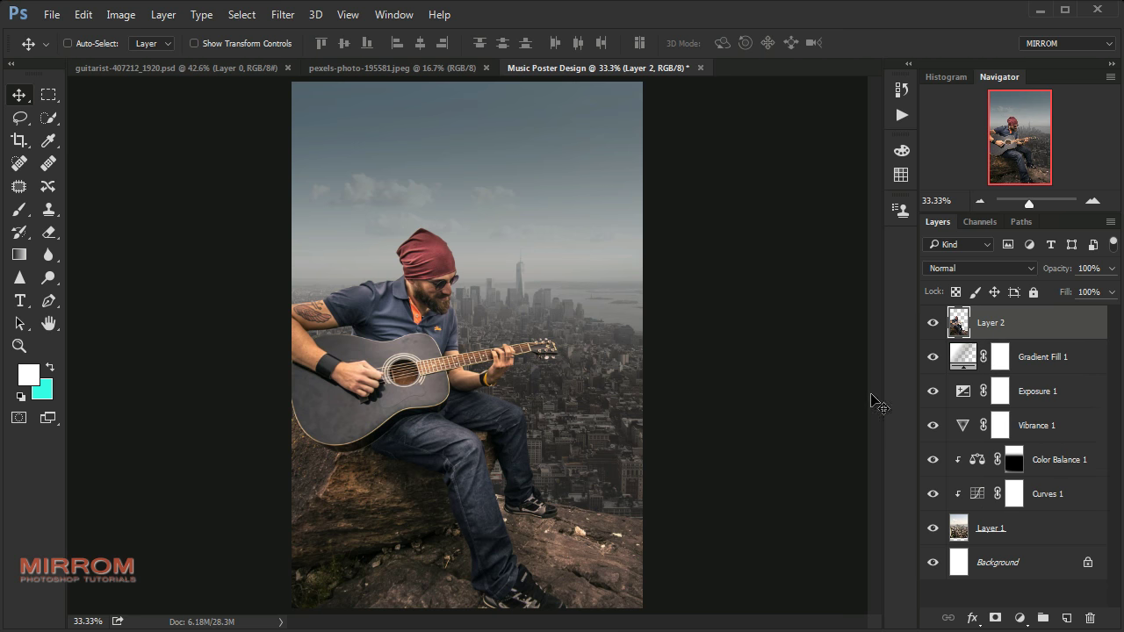
left_click(932, 323)
left_click(933, 323)
Enlarge Gradient Fill 1's gradient scale to about 147%, then duplicate the layer.
left_click(932, 362)
left_click(933, 362)
double_click(964, 355)
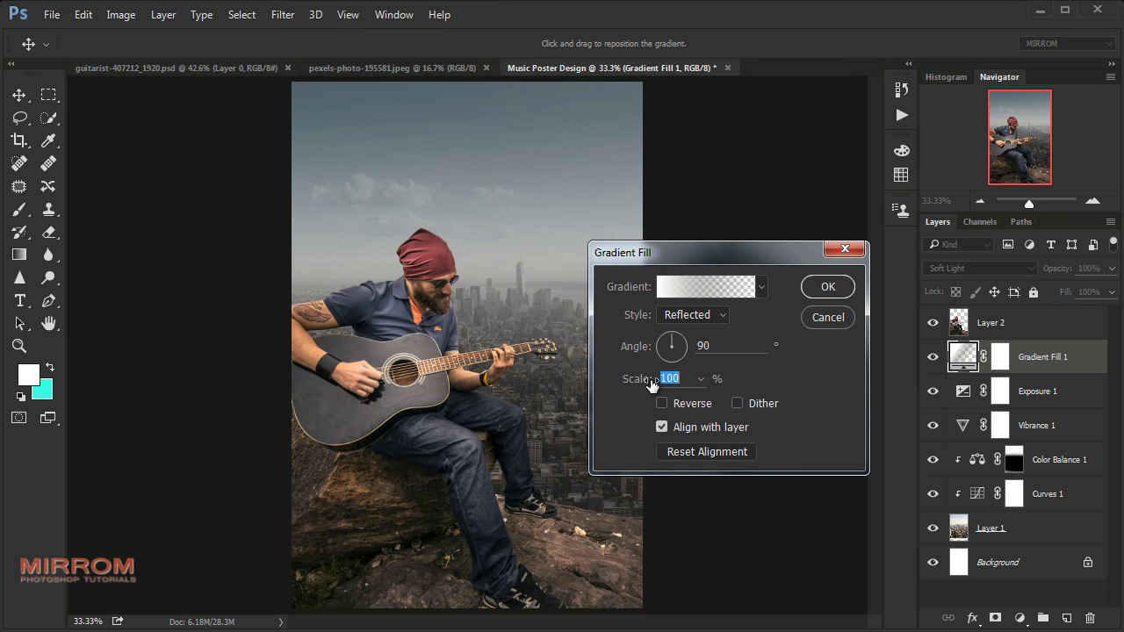
left_click_drag(669, 388, 693, 393)
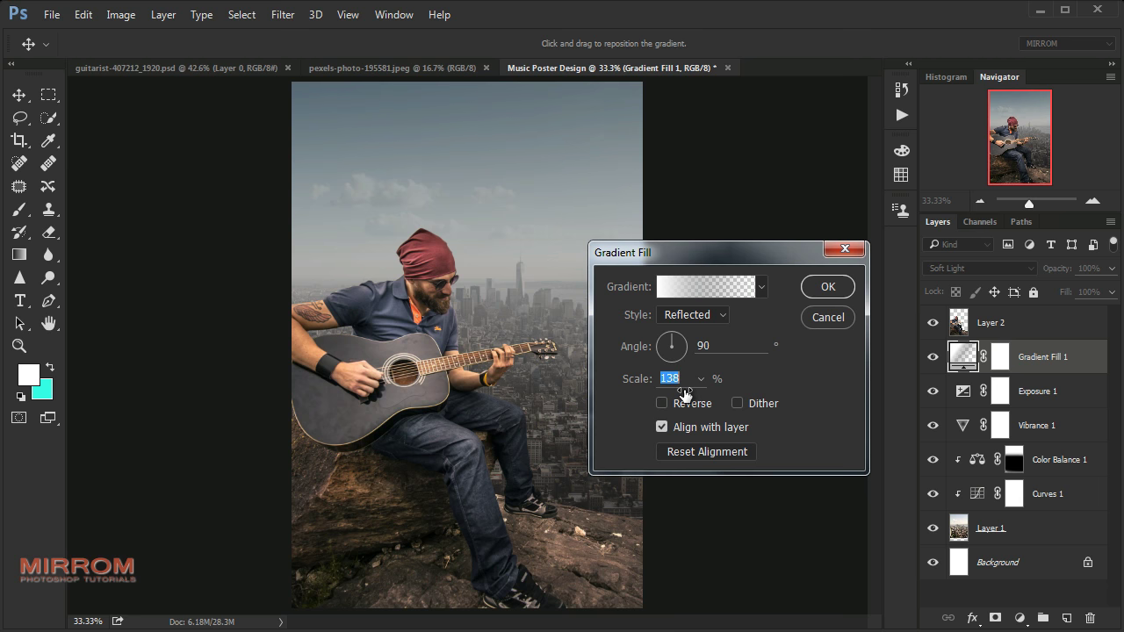
left_click_drag(623, 382, 629, 385)
left_click(825, 287)
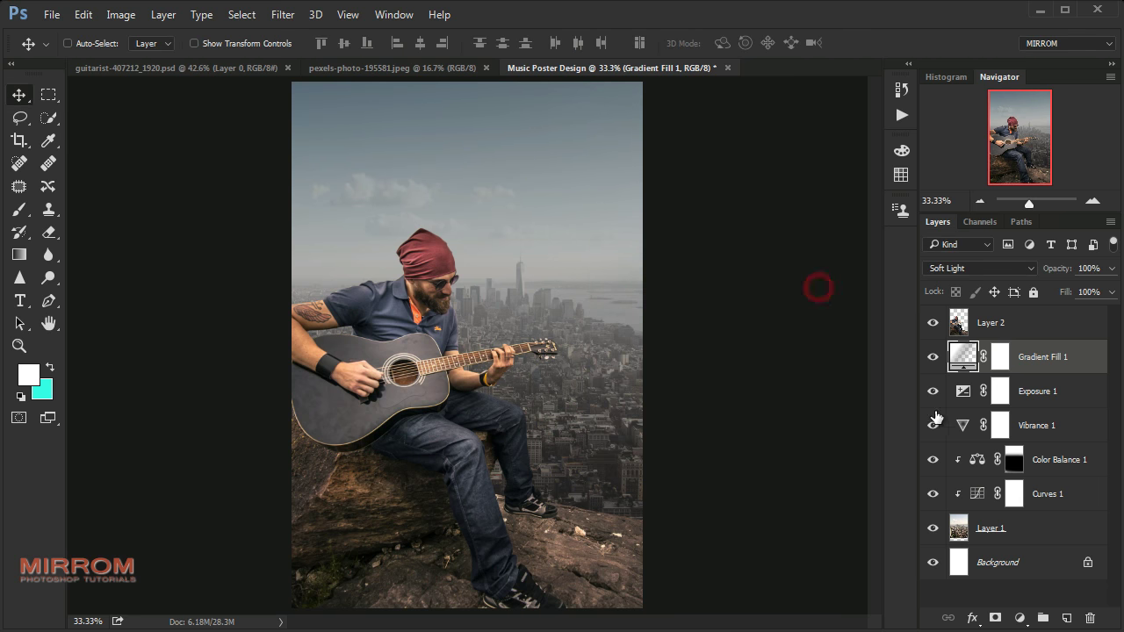
left_click(932, 356)
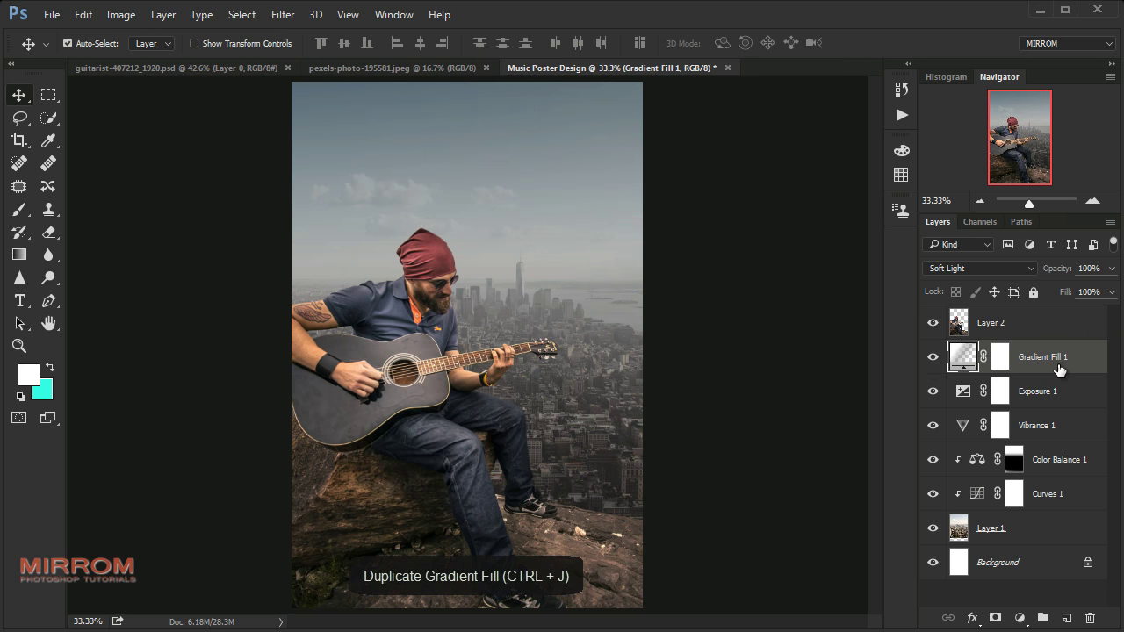
key("ctrl+j")
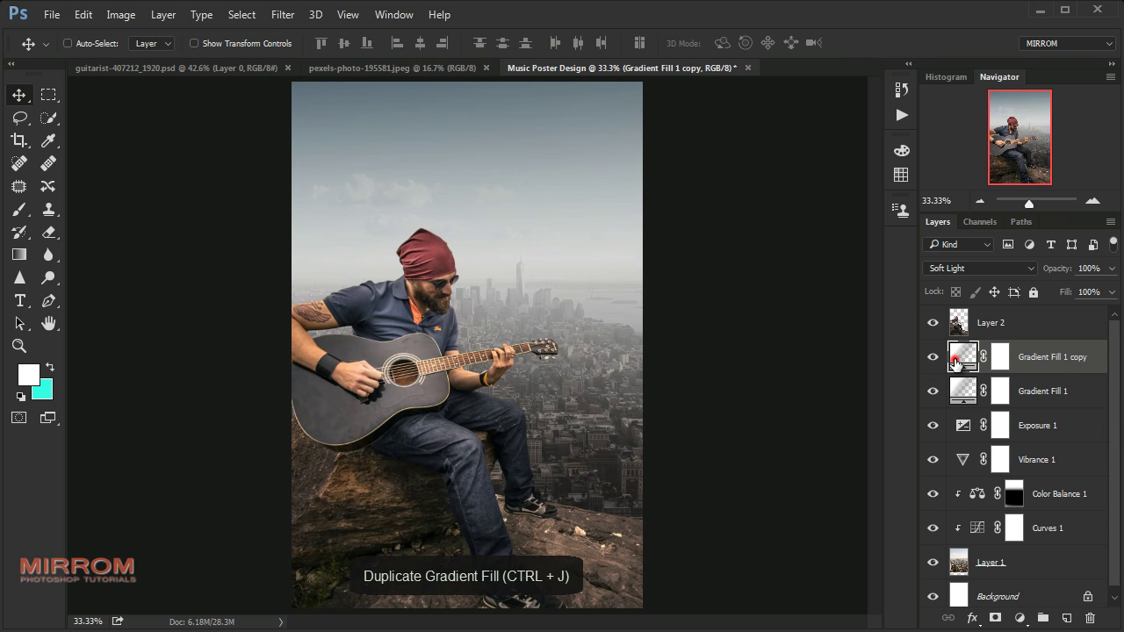
Shrink the copy's gradient scale to 51% and shift the gradient band on the canvas.
double_click(955, 360)
left_click_drag(644, 381, 615, 383)
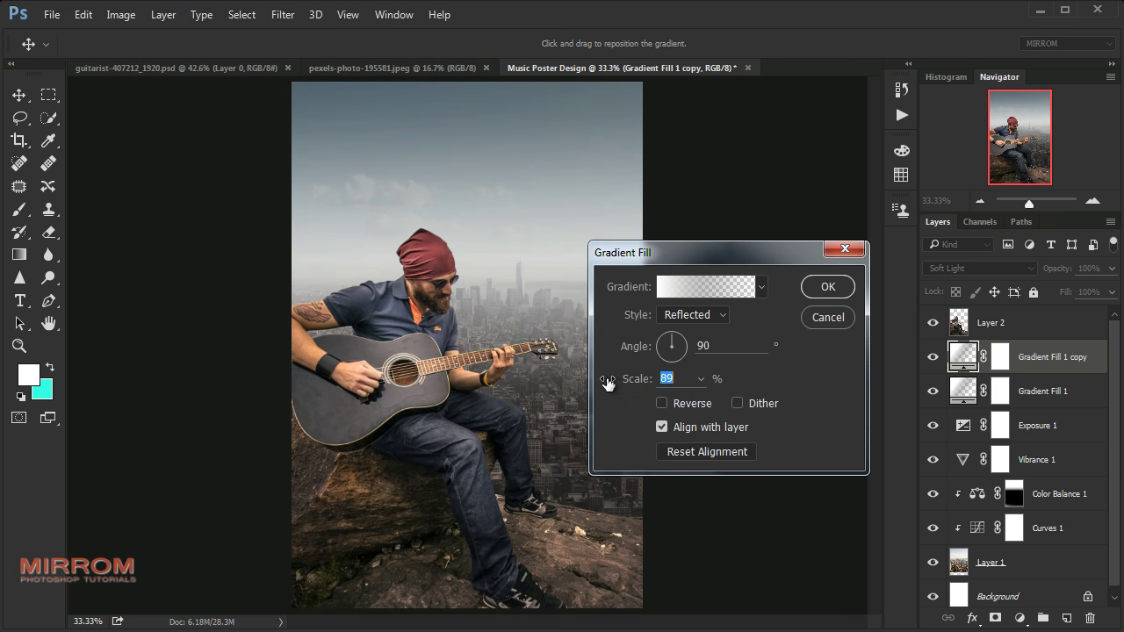
mouse_move(509, 293)
left_mouse_down()
mouse_move(519, 205)
mouse_move(509, 303)
left_mouse_up()
left_click_drag(648, 384, 631, 384)
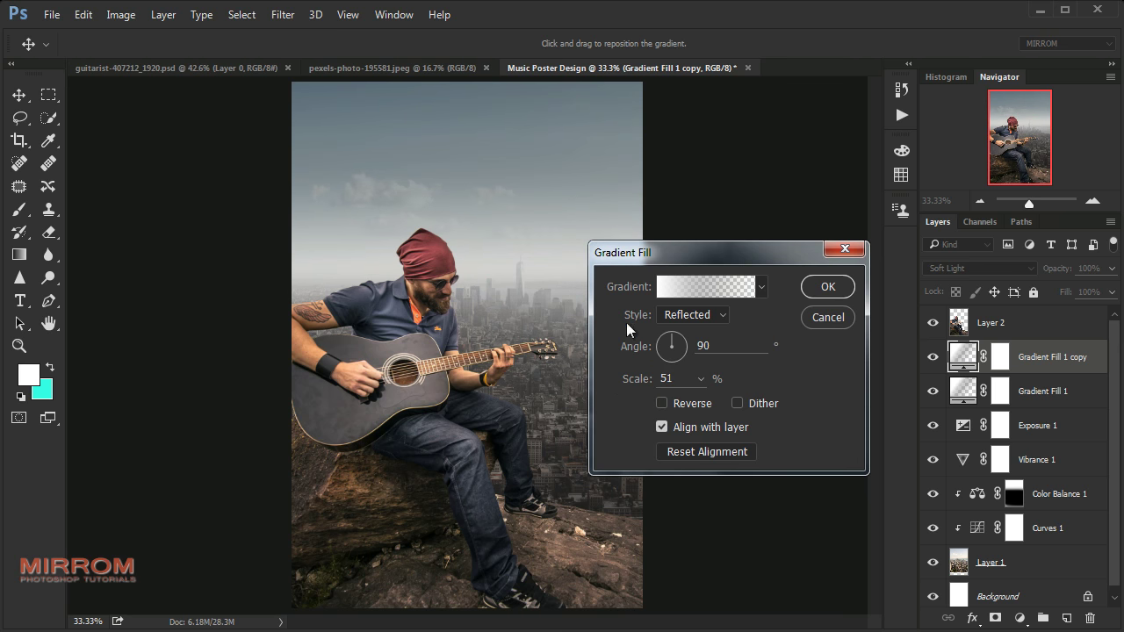
left_click(847, 286)
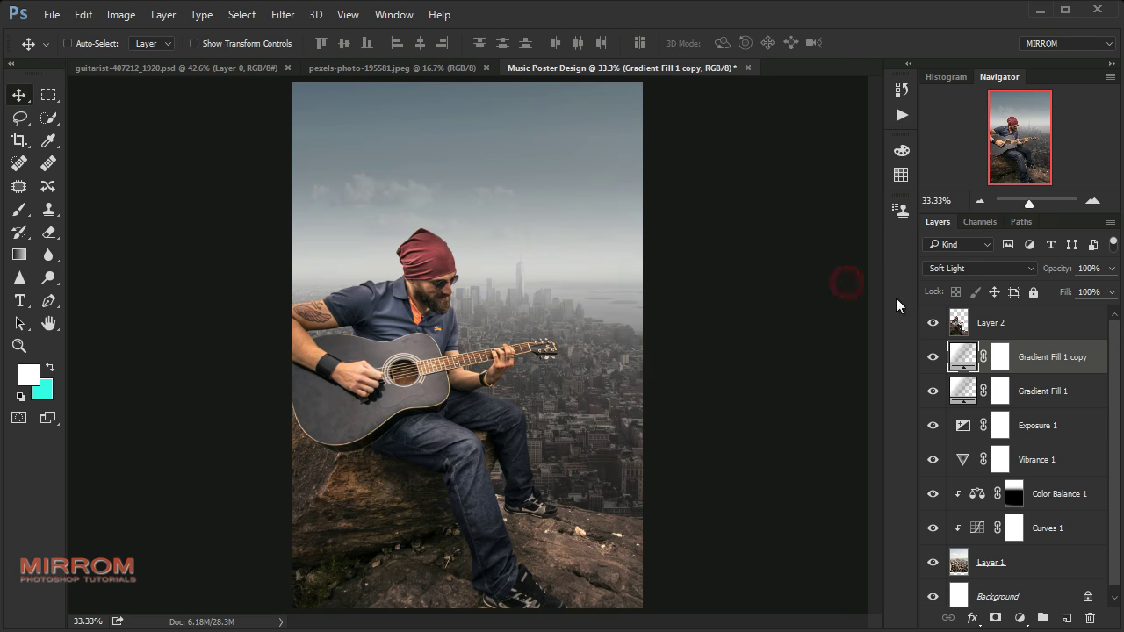
Lower the Gradient Fill 1 copy opacity to 26%, keeping its gradient settings unchanged.
left_click(1109, 269)
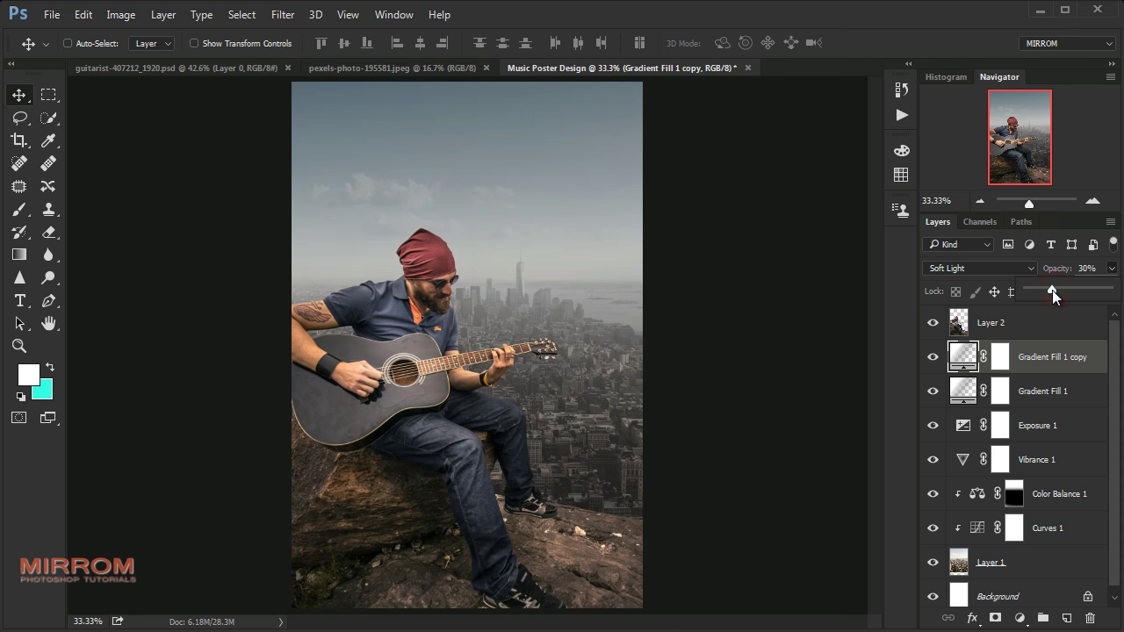
left_click_drag(1053, 290, 1046, 293)
left_click(933, 358)
left_click(934, 357)
left_click_drag(794, 344, 824, 343)
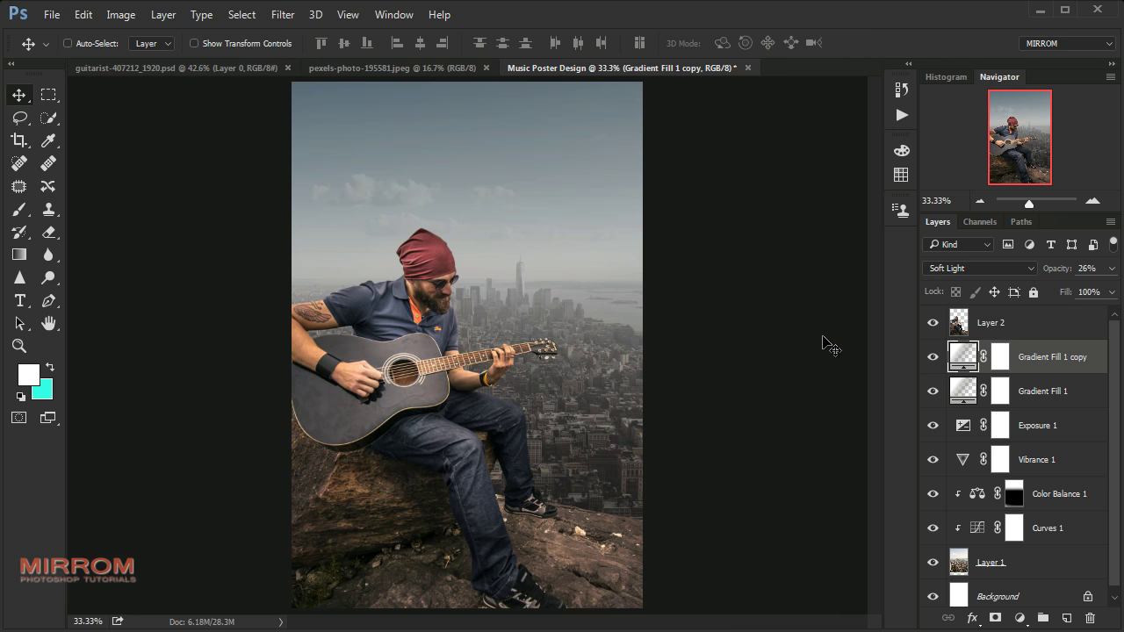
double_click(963, 356)
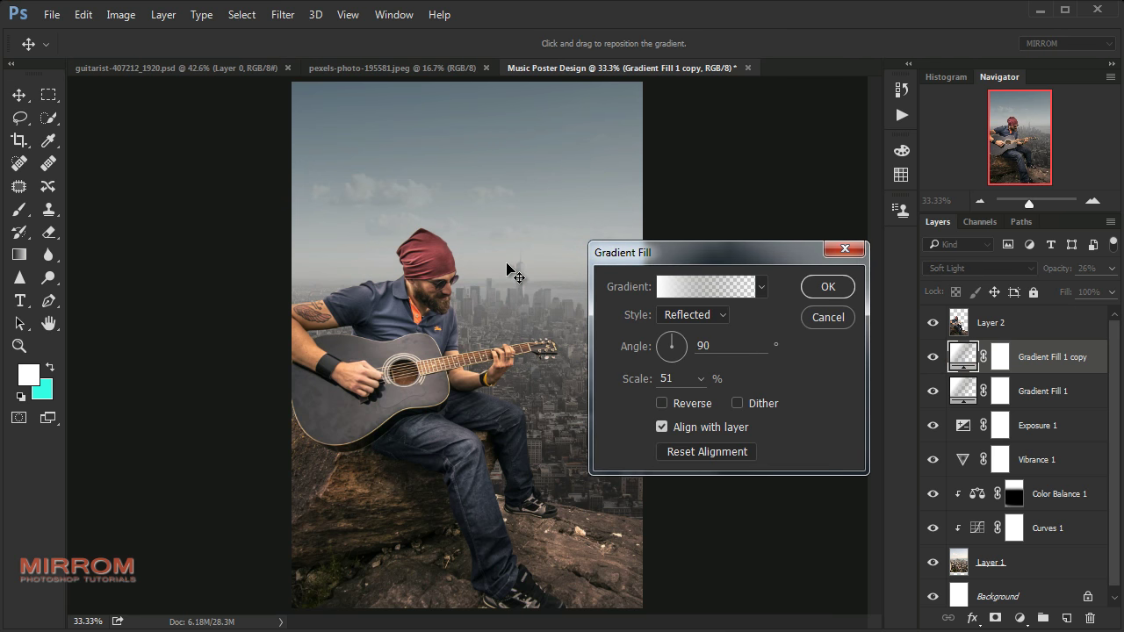
left_click(828, 294)
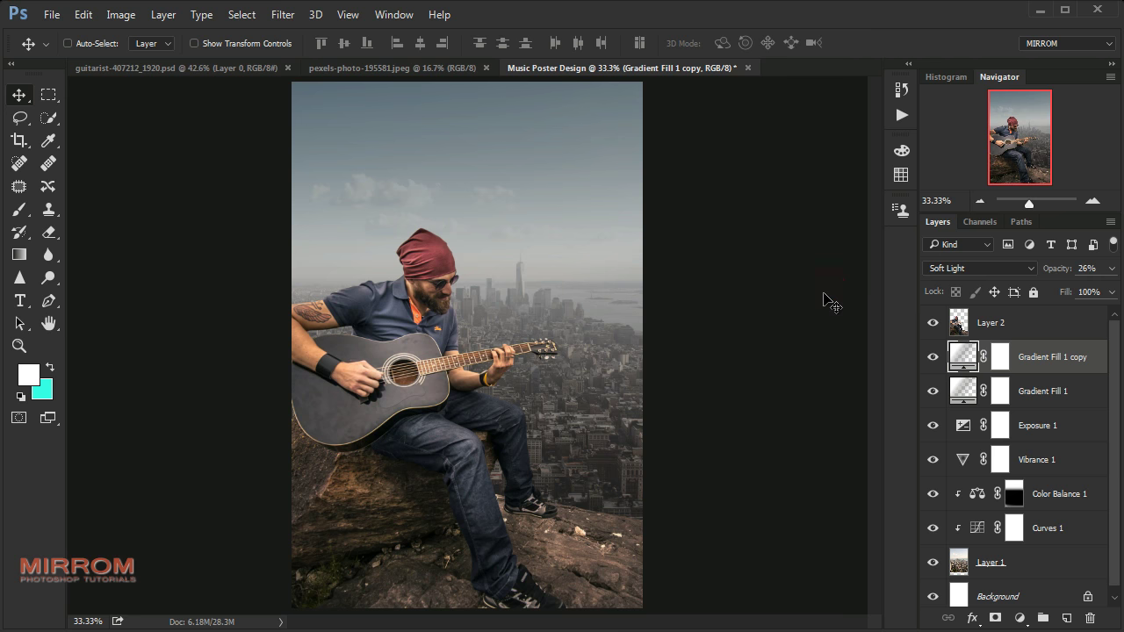
left_click(997, 335)
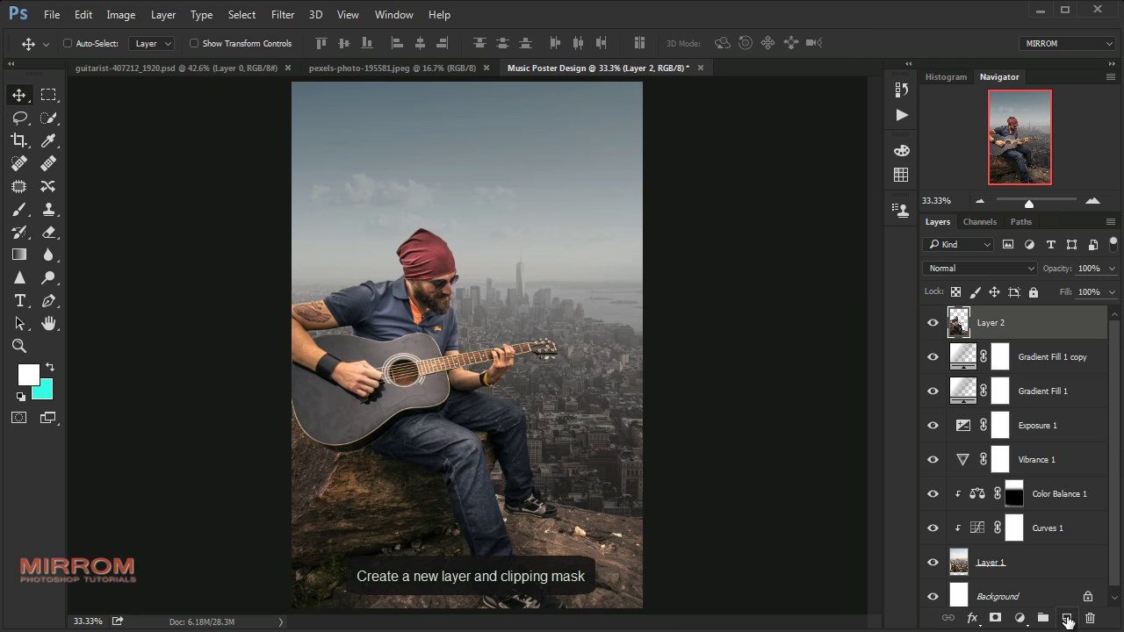
Add Layer 3 clipped to Layer 2 and set the foreground colour to near-black 000101.
left_click(1067, 619)
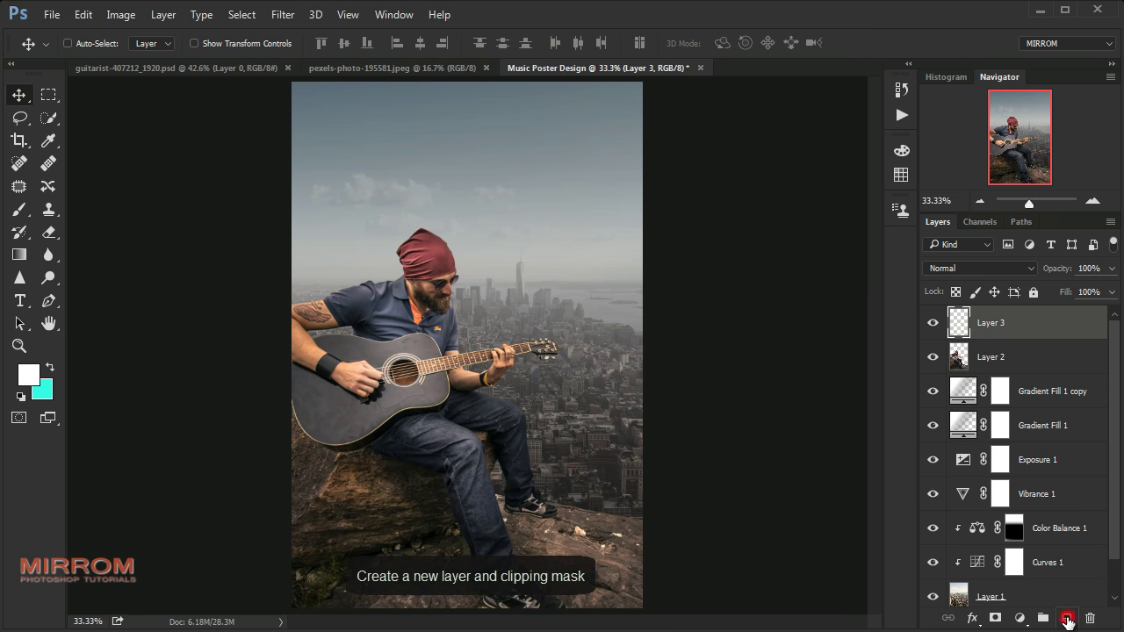
left_click(1079, 339, "alt")
left_click(29, 375)
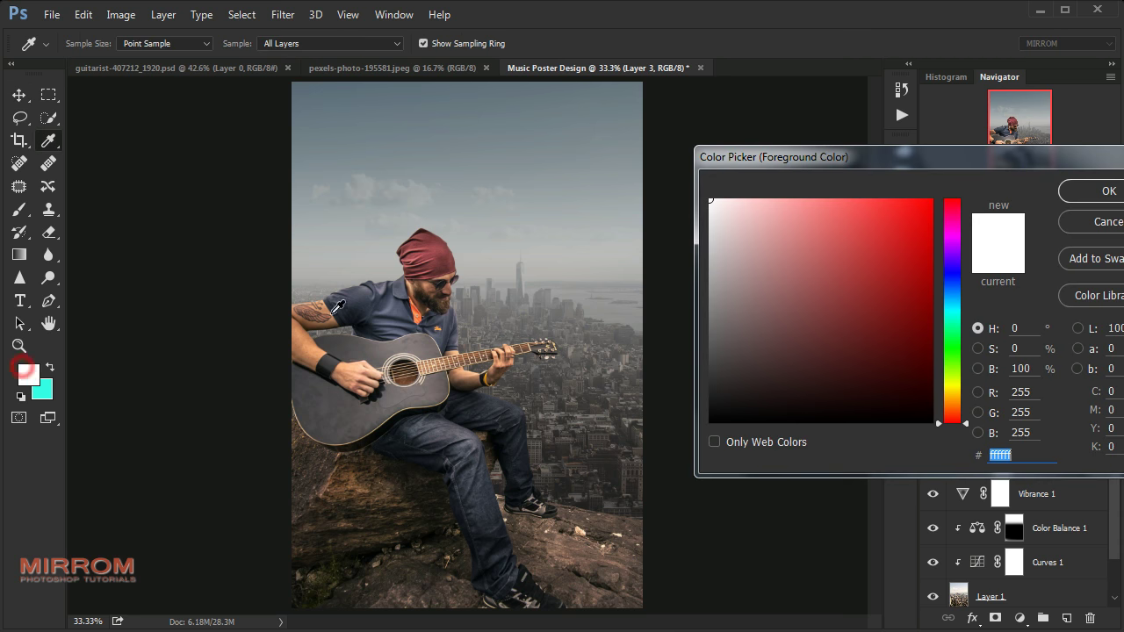
left_click_drag(740, 156, 618, 168)
left_click_drag(602, 266, 588, 396)
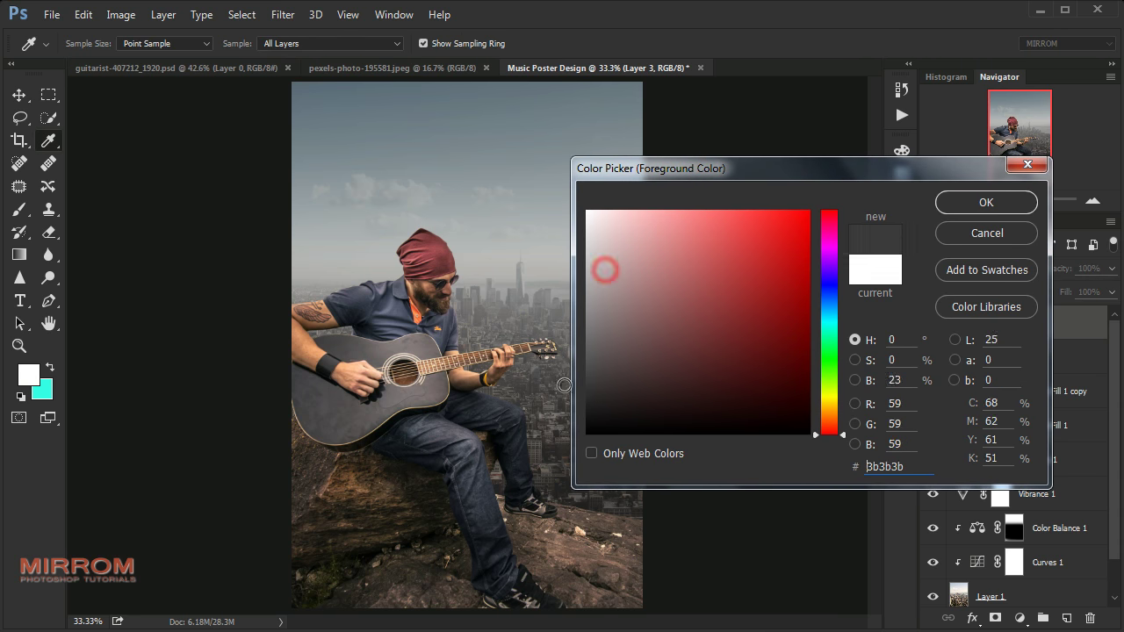
left_click(579, 426)
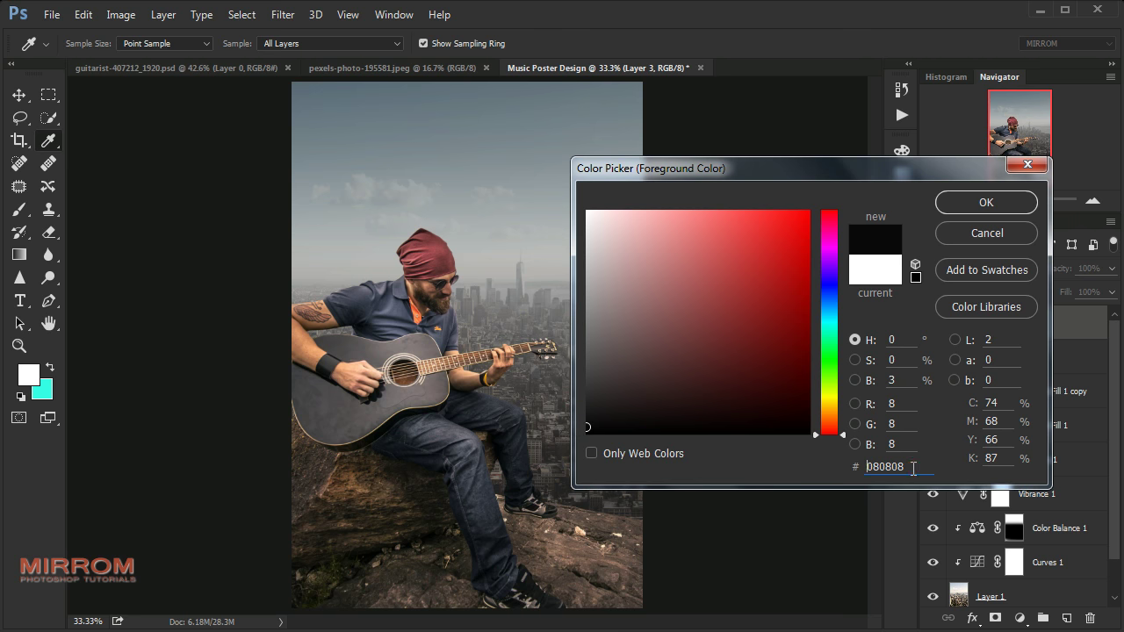
left_click_drag(913, 468, 850, 471)
type("0001")
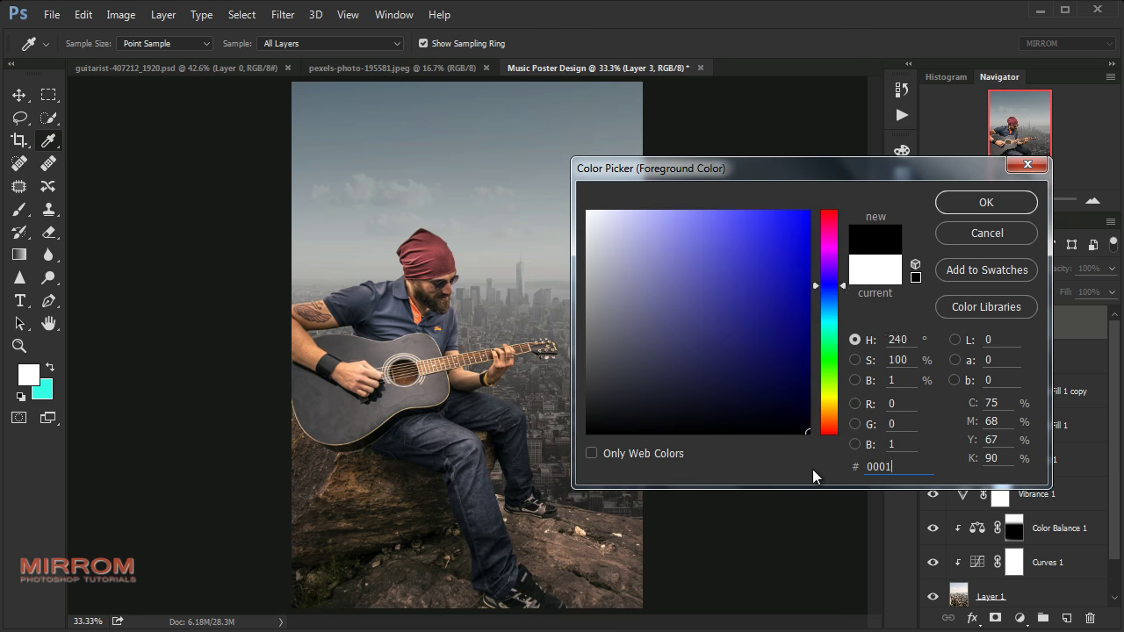
type("01")
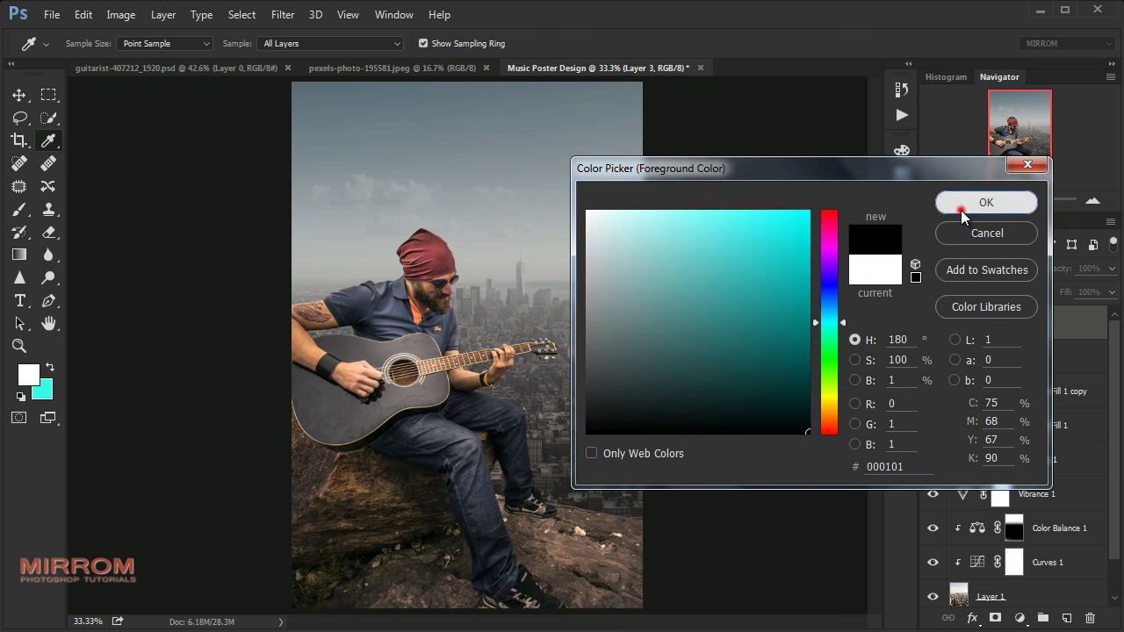
left_click(966, 207)
Paint soft black at 24% opacity with a 400 brush over the bottom-left rock.
key("b")
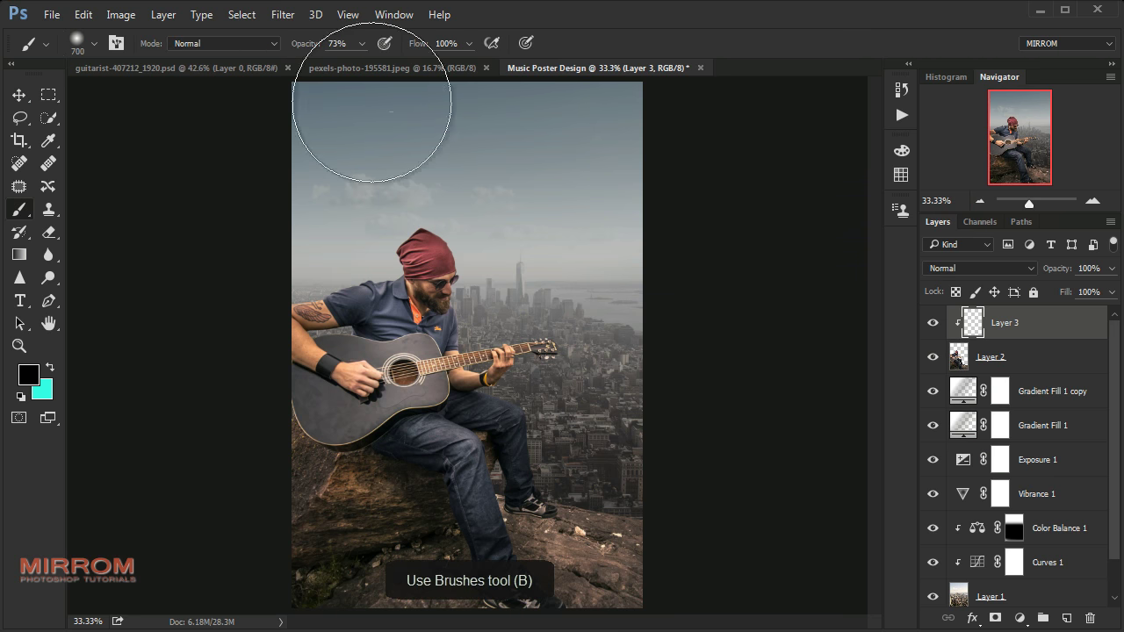
left_click(360, 45)
left_click_drag(323, 64, 321, 65)
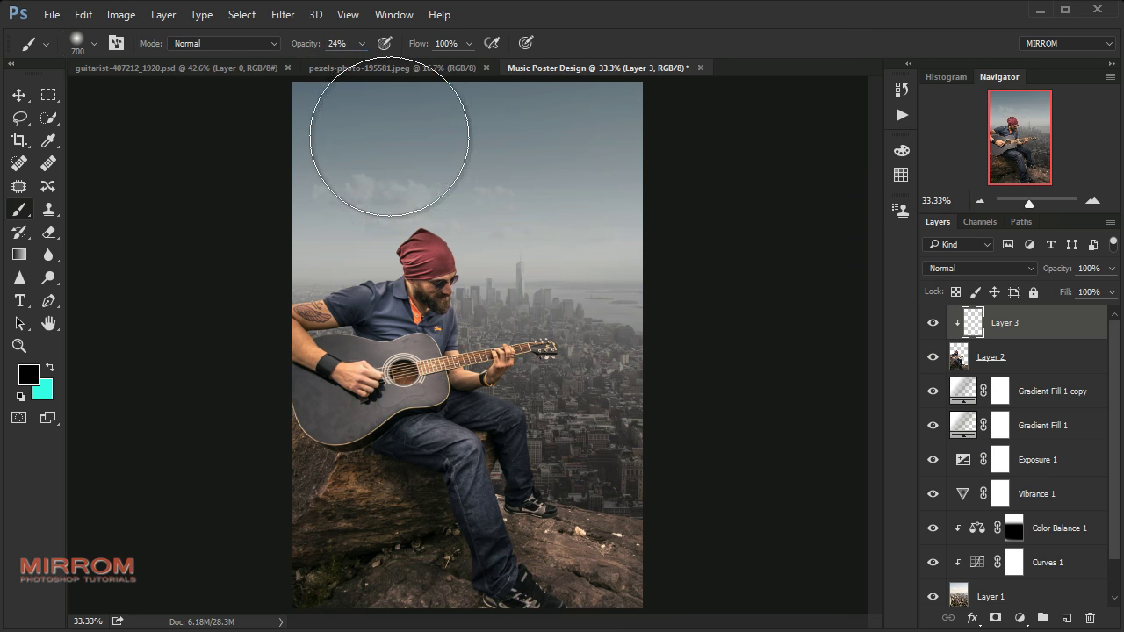
key("bracketleft")
key("bracketleft")
key("bracketleft")
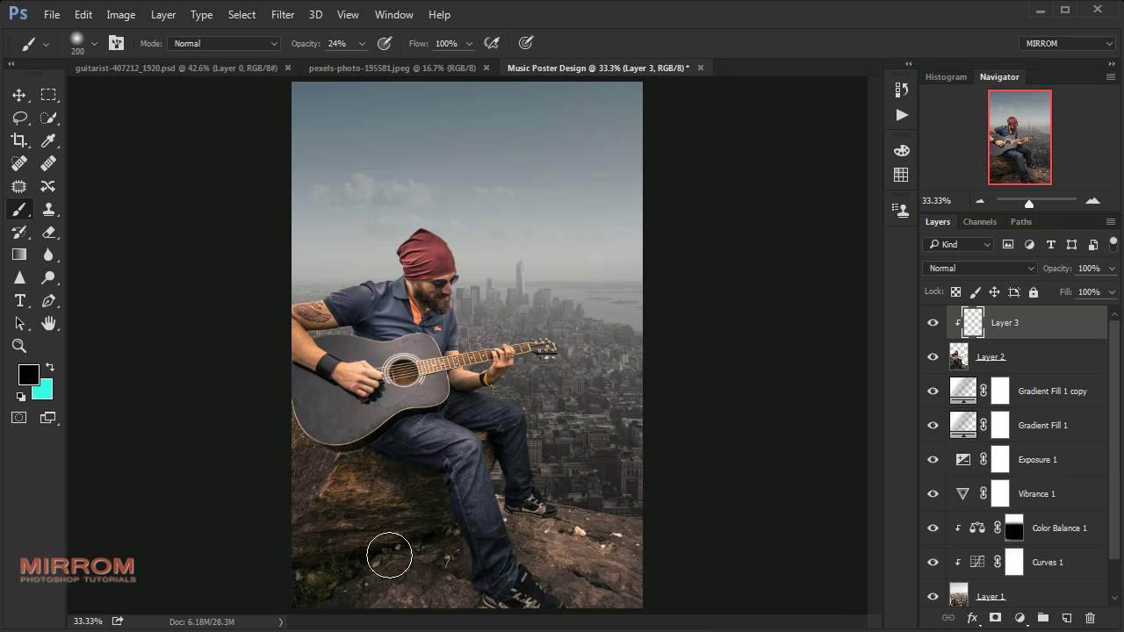
key("bracketright")
key("bracketright")
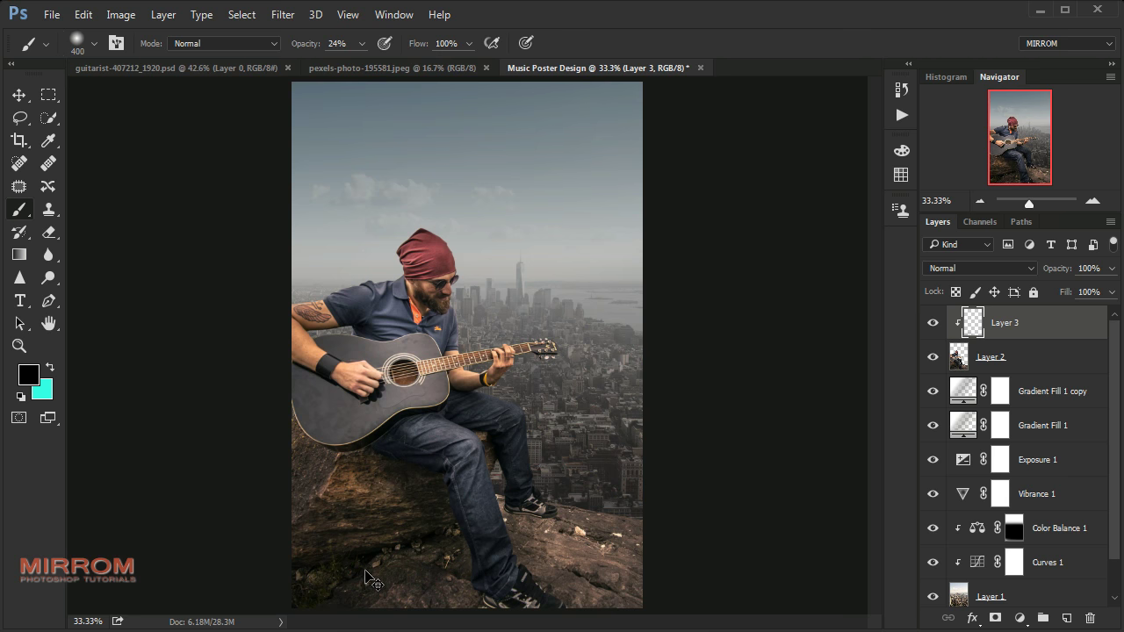
left_click_drag(281, 556, 382, 551)
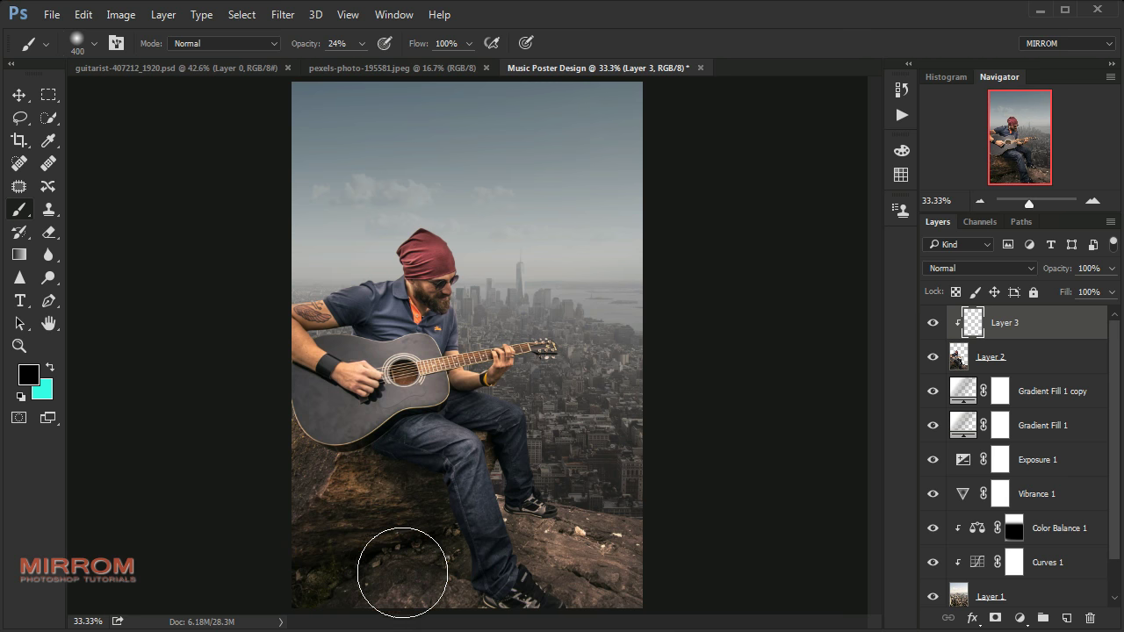
left_click(270, 571)
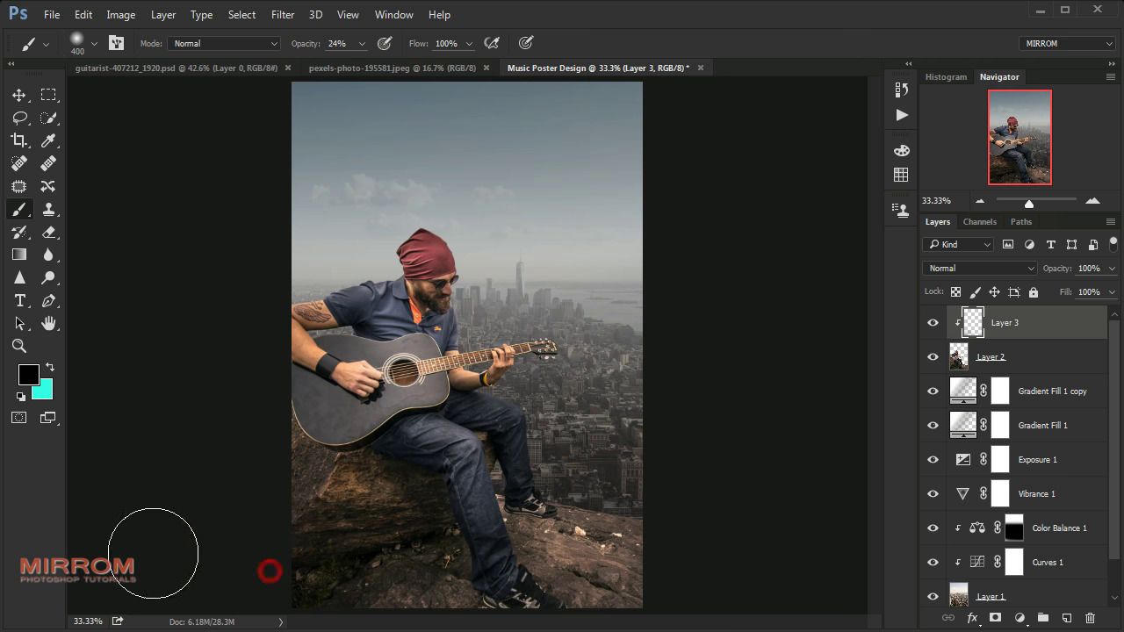
Quick-select the guitarist's lower leg and raised sneaker on Layer 2.
right_click(57, 122)
left_click(105, 119)
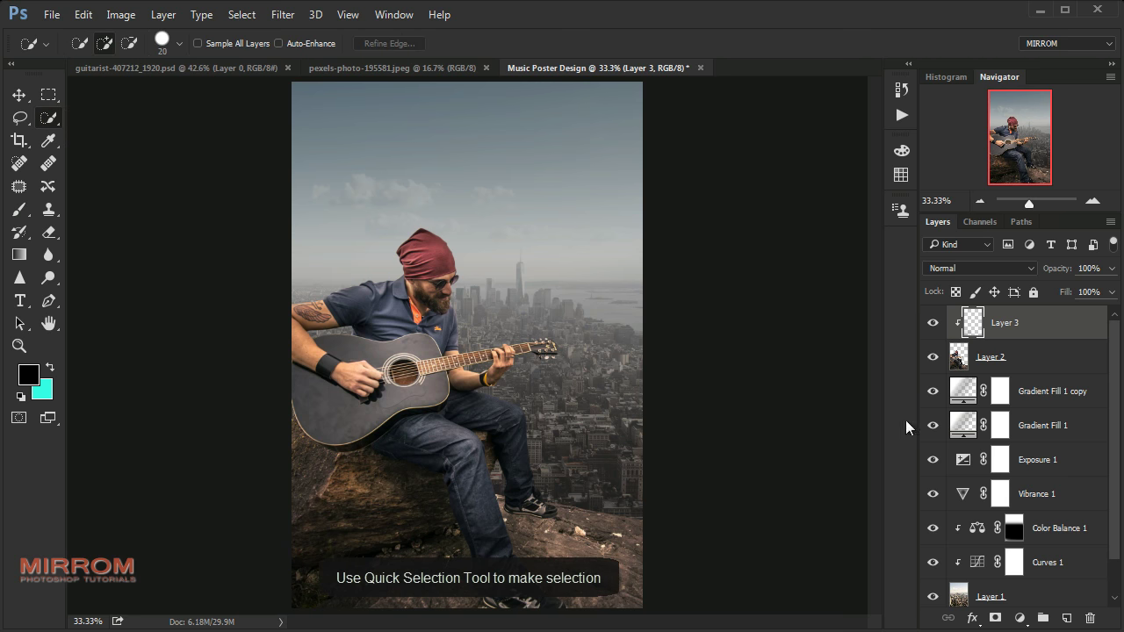
left_click(957, 359)
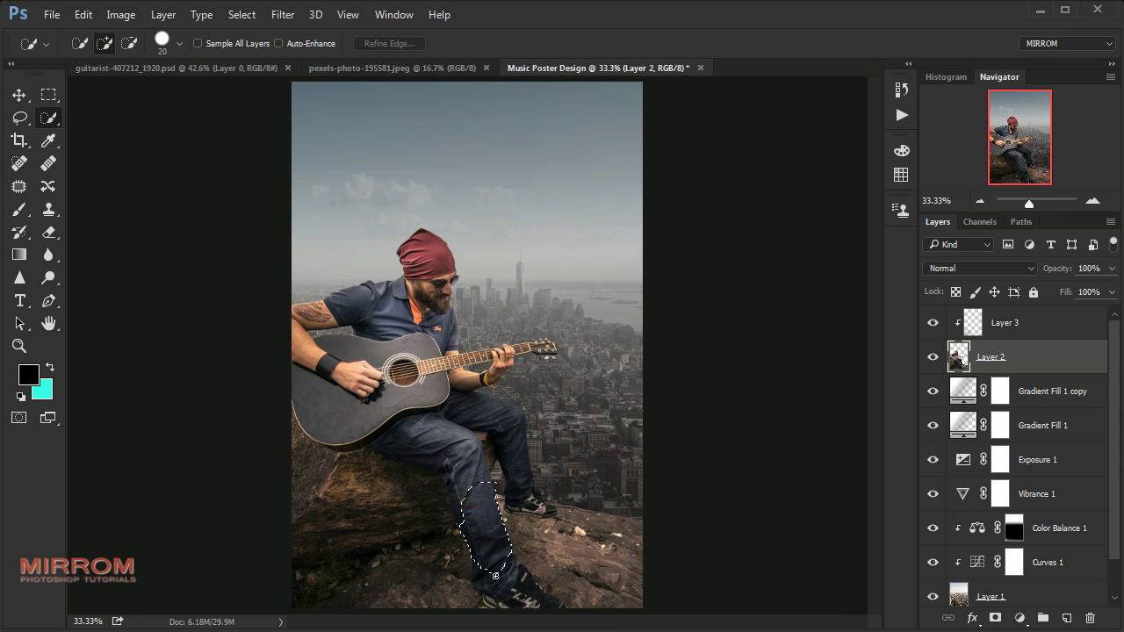
left_click(462, 508)
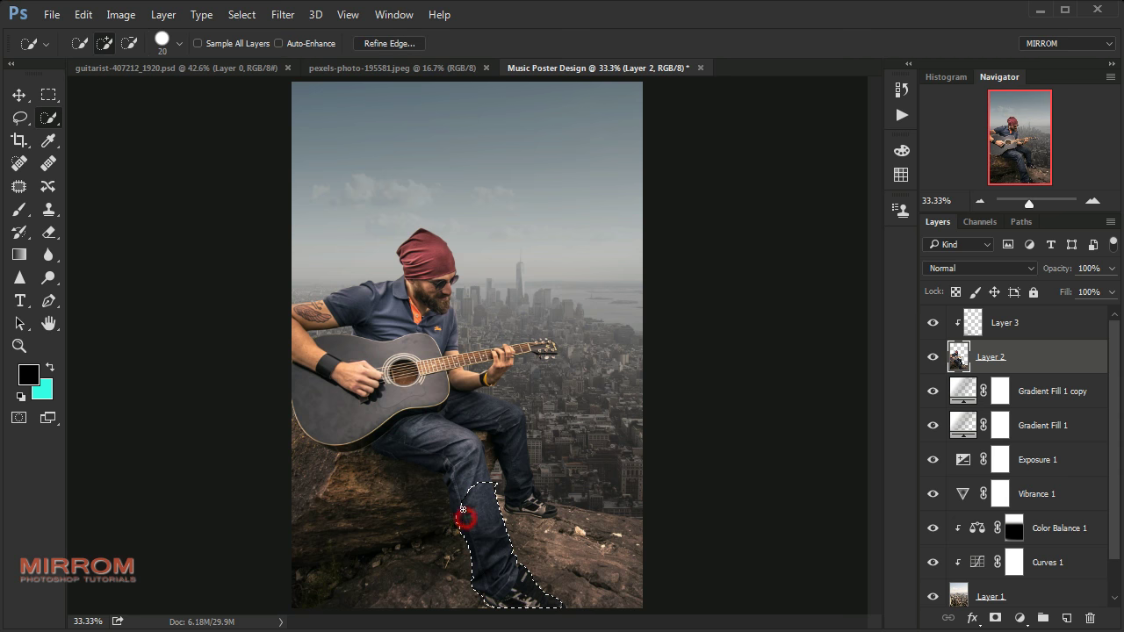
left_click(533, 496)
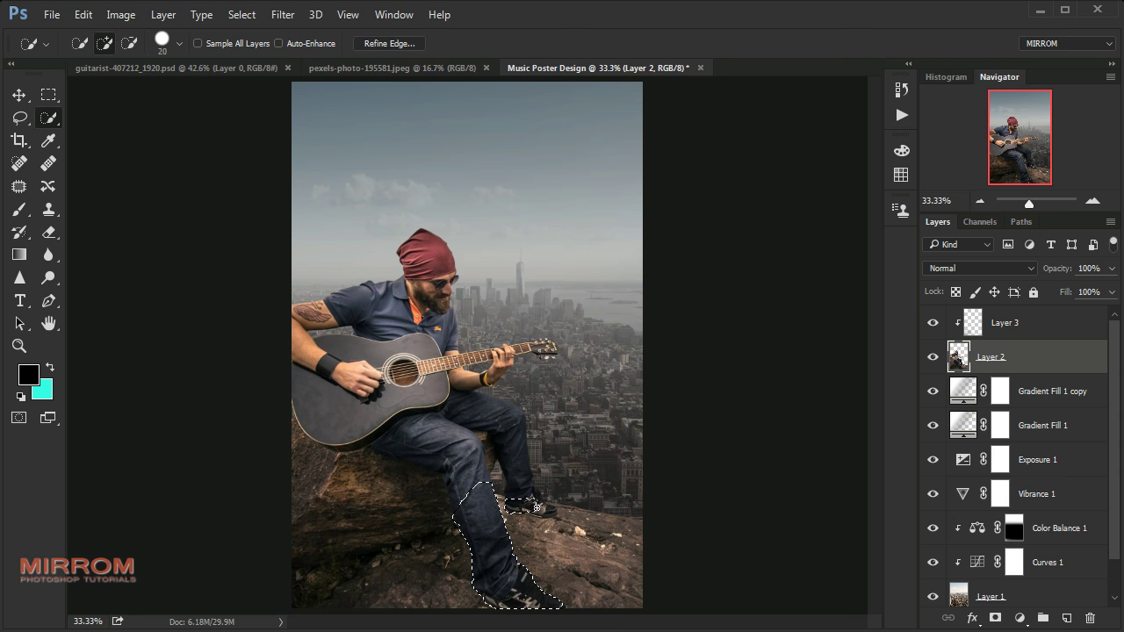
Zoom to 66.7% and trim the selection around the sneaker tip, then select Layer 3.
left_click(1092, 200)
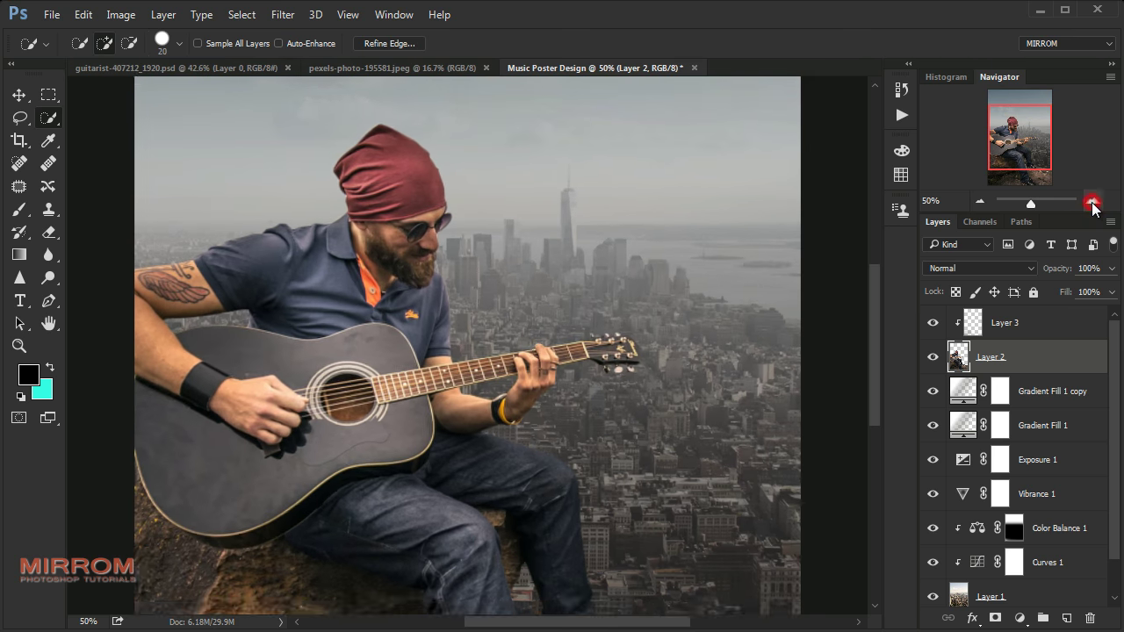
scroll(637, 382, "down", 5)
left_click(614, 359)
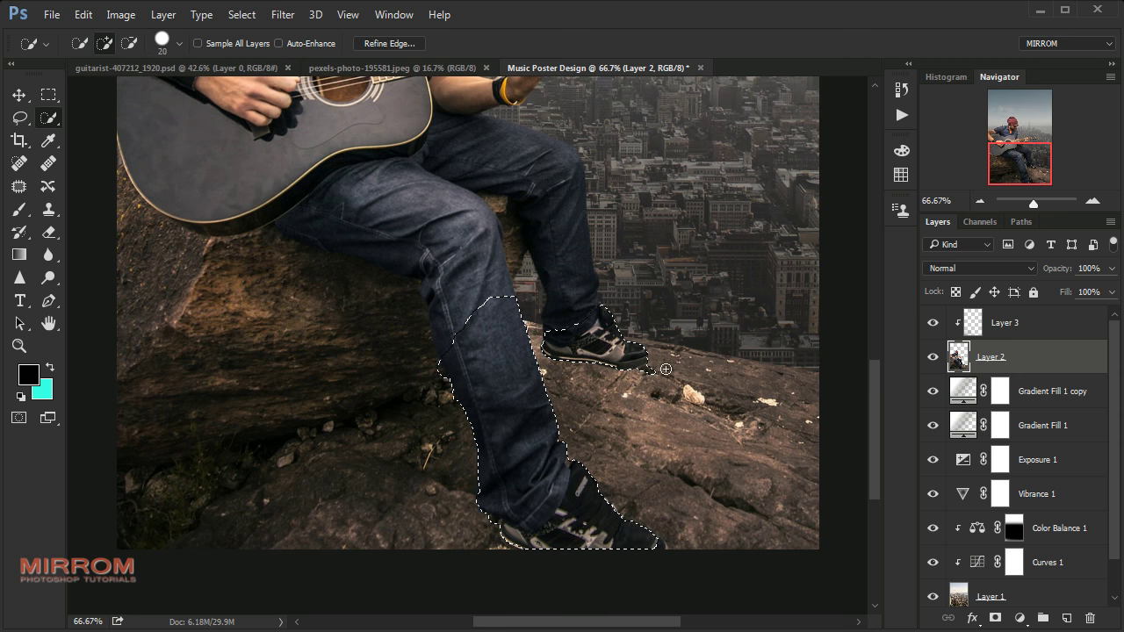
left_click(648, 373, "alt")
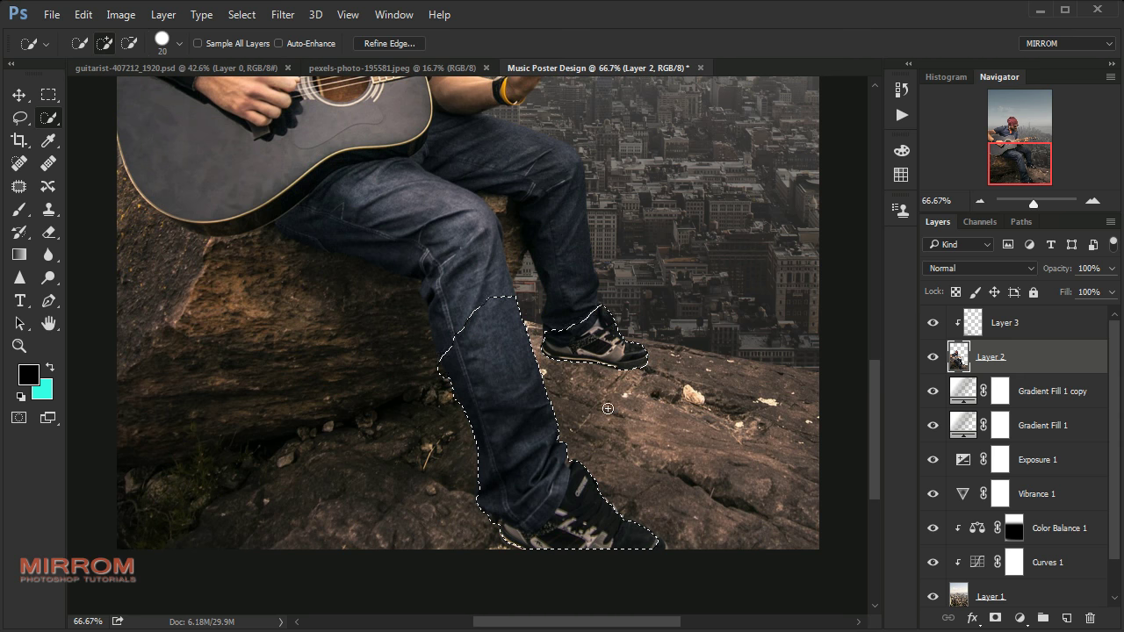
scroll(627, 415, "down", 1)
left_click(966, 332)
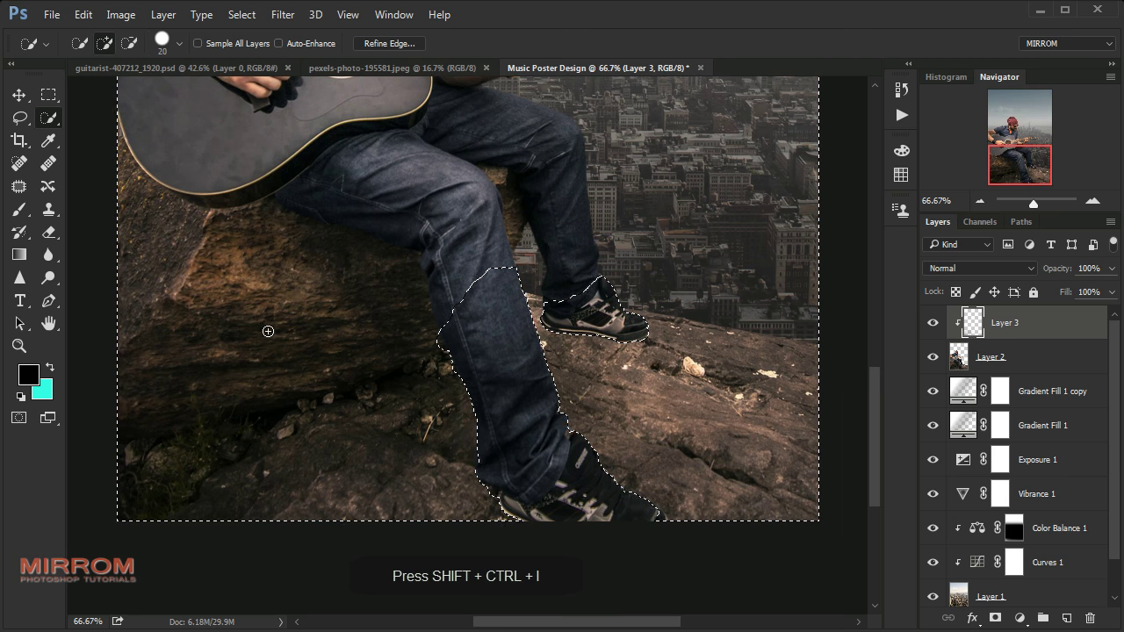
Brush dark shading on Layer 3 beside the lower and upper shoes.
left_click(19, 209)
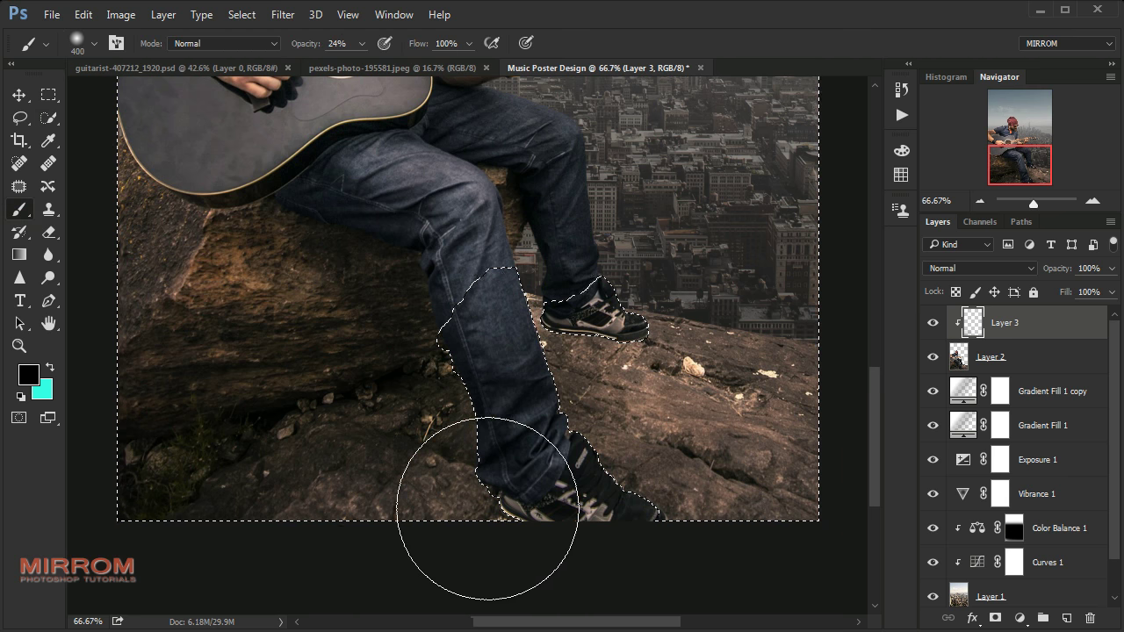
key("bracketleft")
key("bracketleft")
mouse_move(474, 496)
left_mouse_down()
mouse_move(439, 500)
mouse_move(483, 501)
mouse_move(452, 499)
left_mouse_up()
key("bracketright")
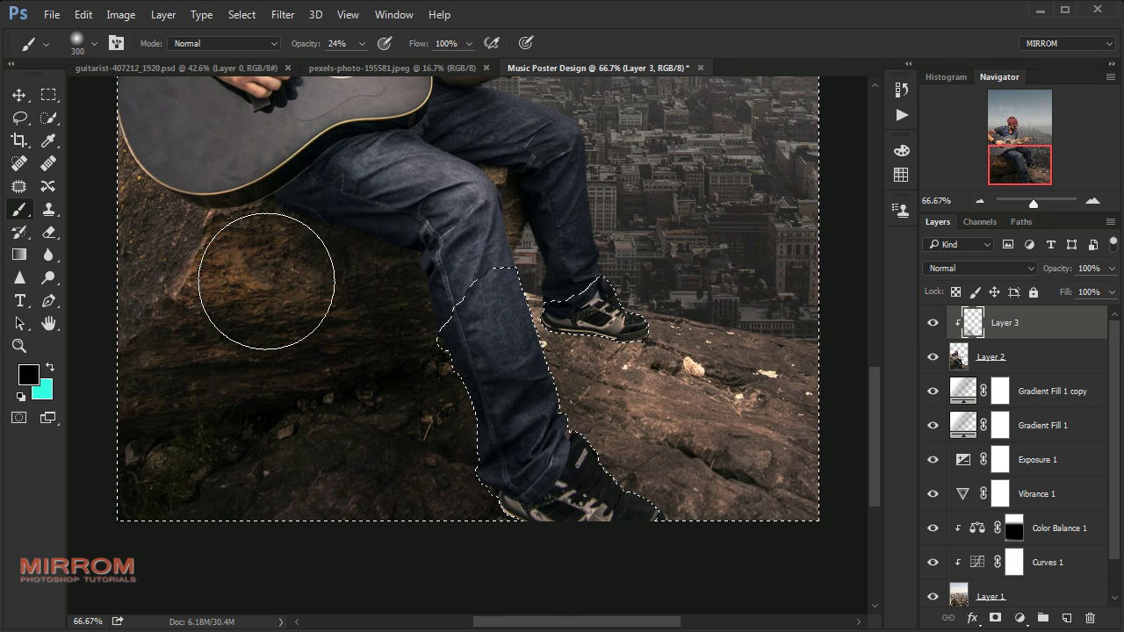
key("bracketleft")
key("bracketleft")
key("bracketleft")
left_click_drag(590, 319, 564, 327)
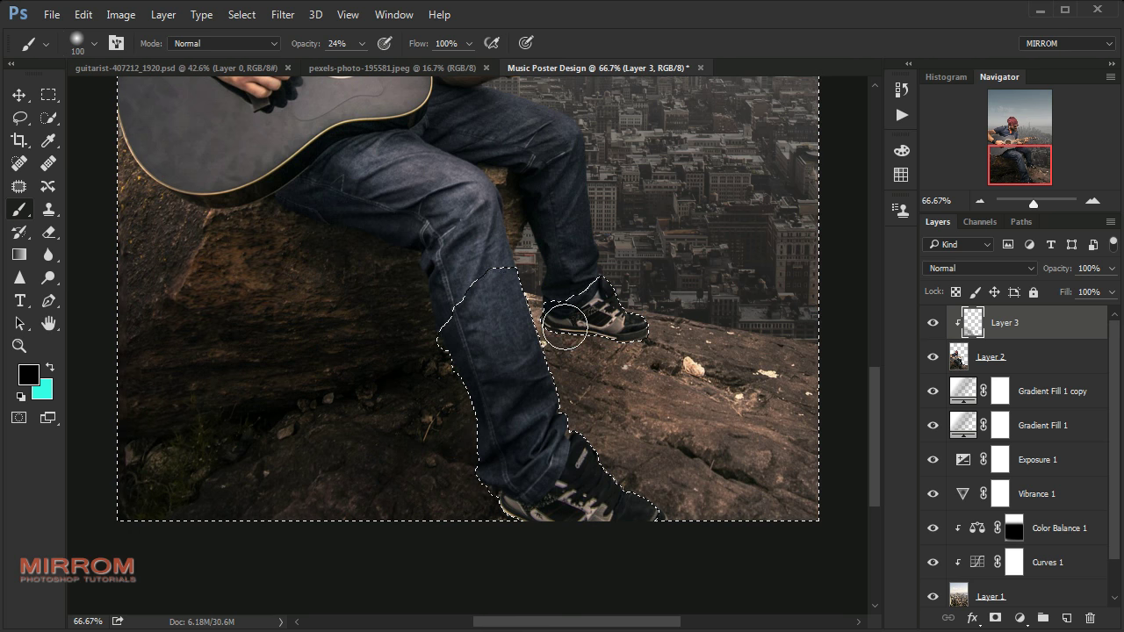
key("bracketleft")
key("bracketleft")
key("bracketright")
key("bracketright")
key("bracketright")
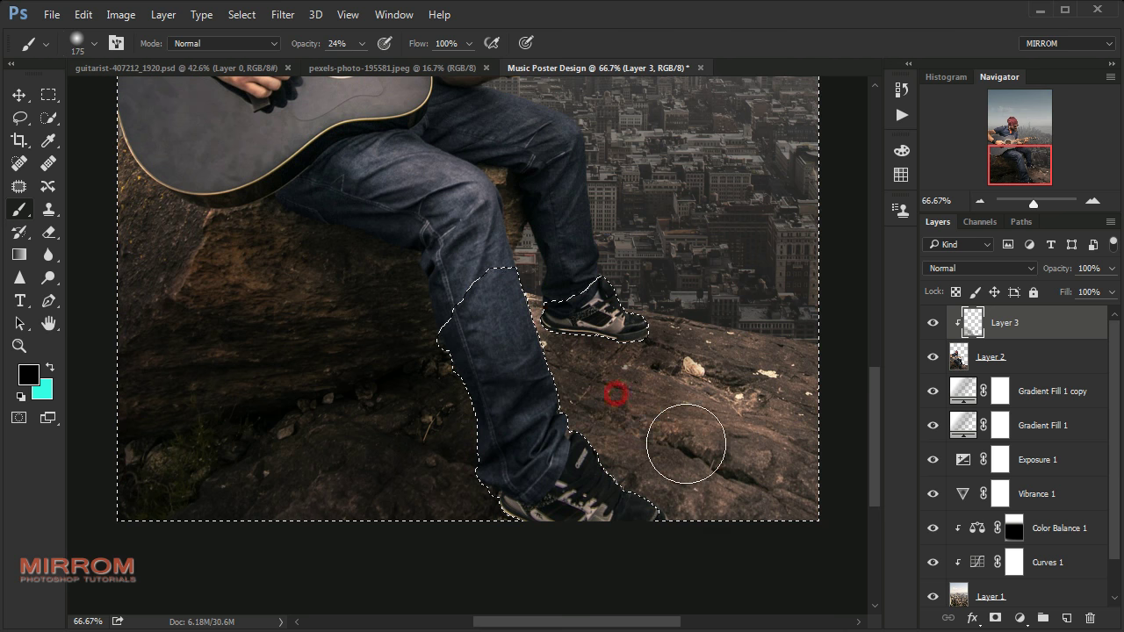
Darken the lower-right rock and lower leg area, then drop the selection.
left_click_drag(607, 389, 798, 464)
left_click_drag(536, 389, 515, 532)
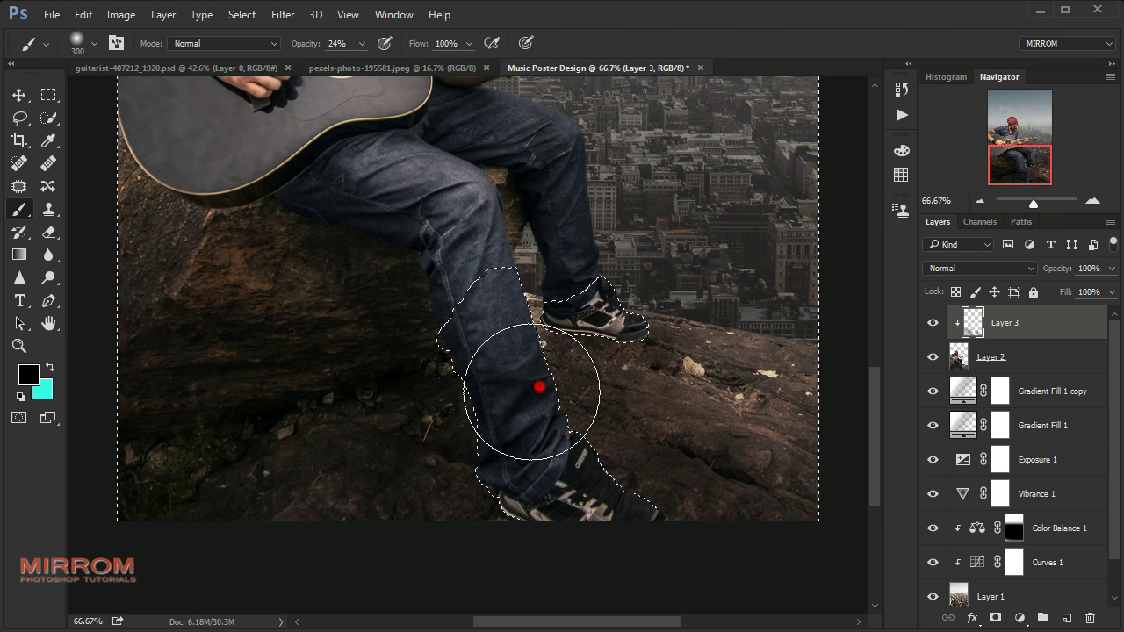
key("bracketleft")
left_click_drag(615, 369, 778, 489)
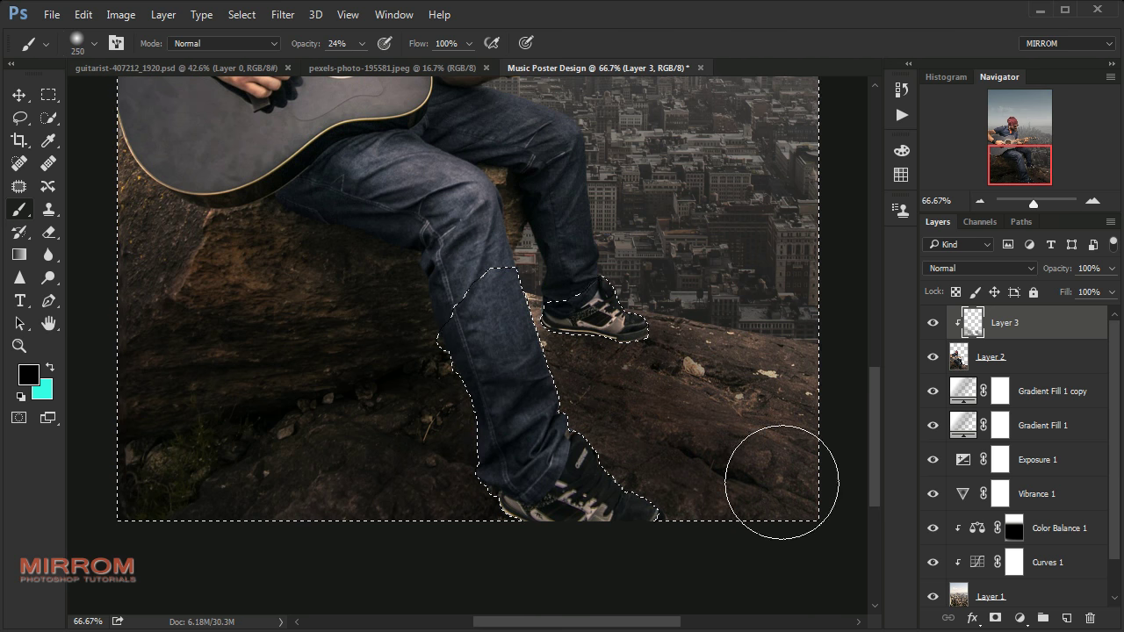
key("bracketleft")
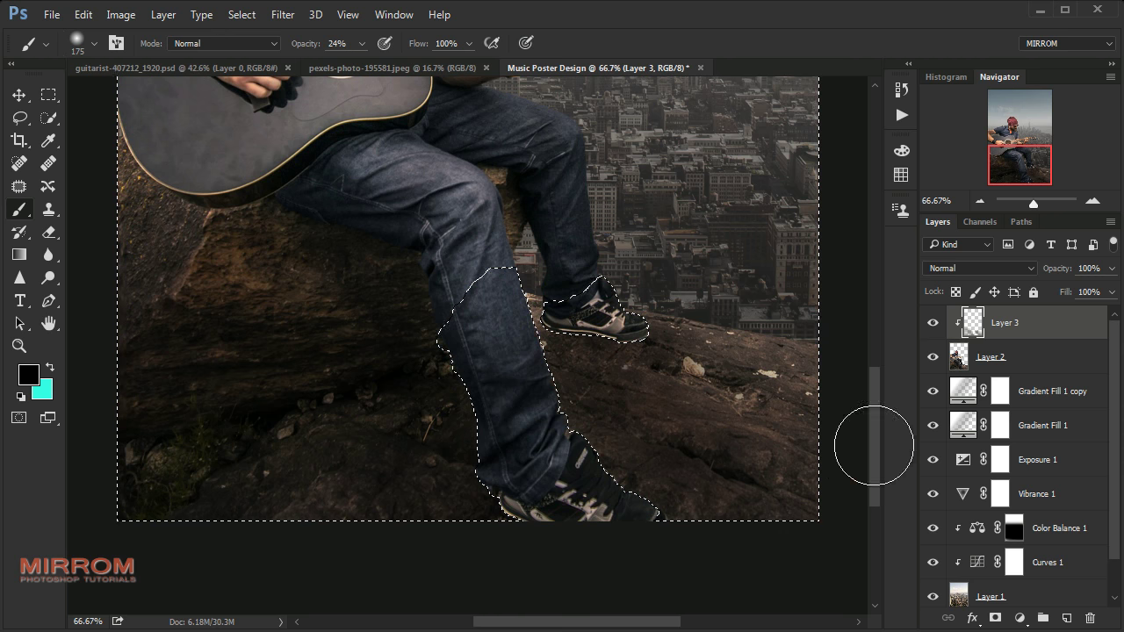
left_click(980, 201)
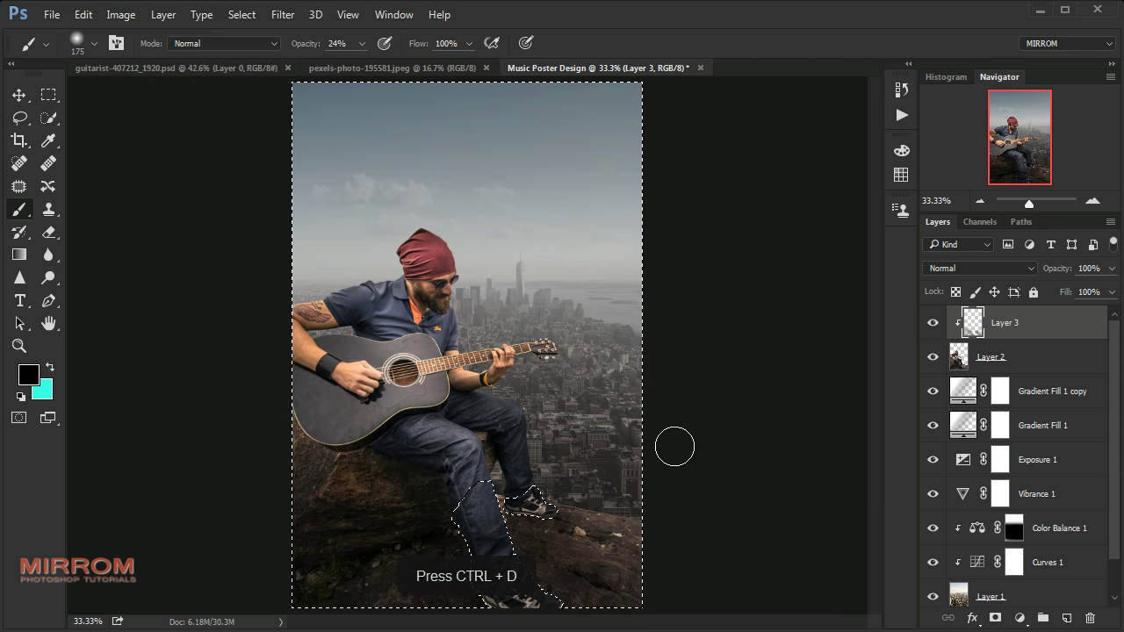
key("ctrl+d")
key("v")
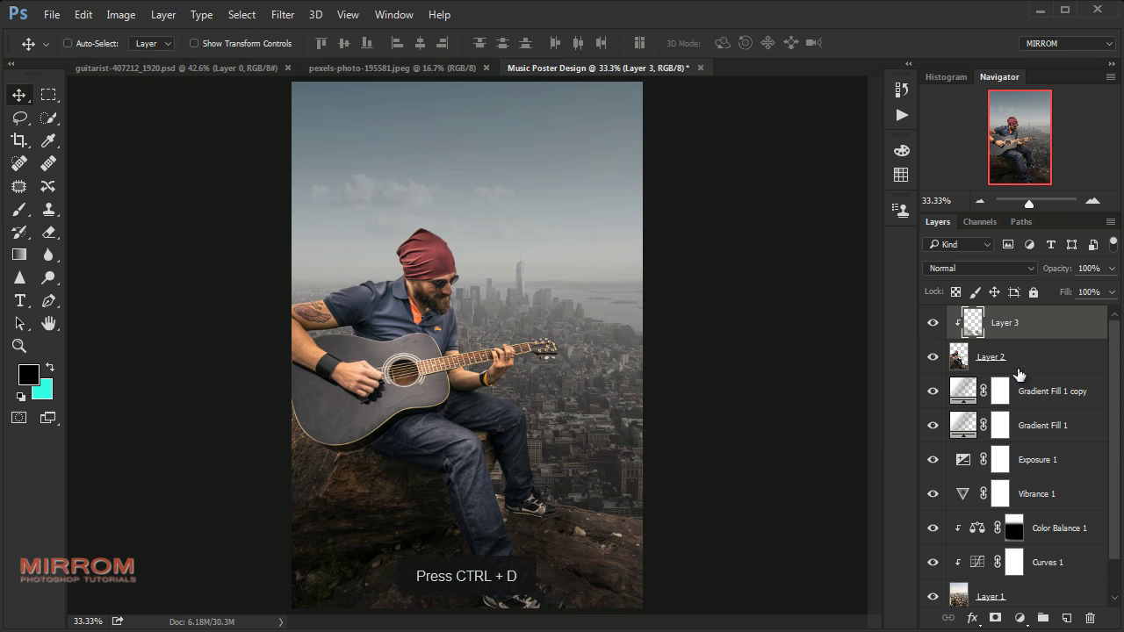
Add a layer mask to Layer 3 and mask out shading beside the upper shoe.
left_click(933, 323)
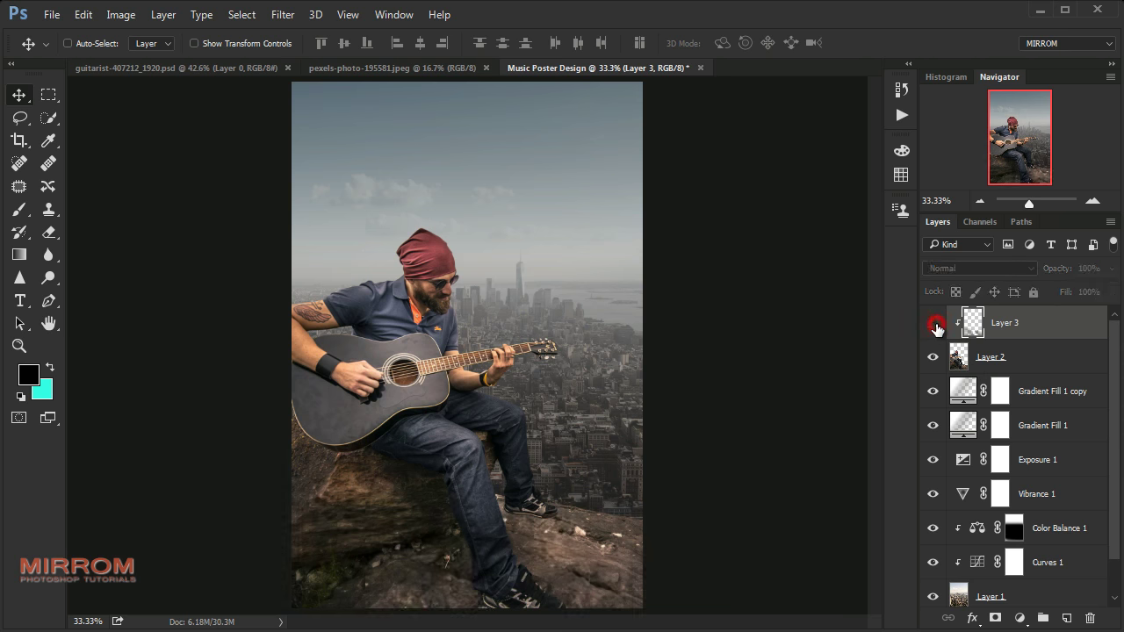
left_click(1092, 202)
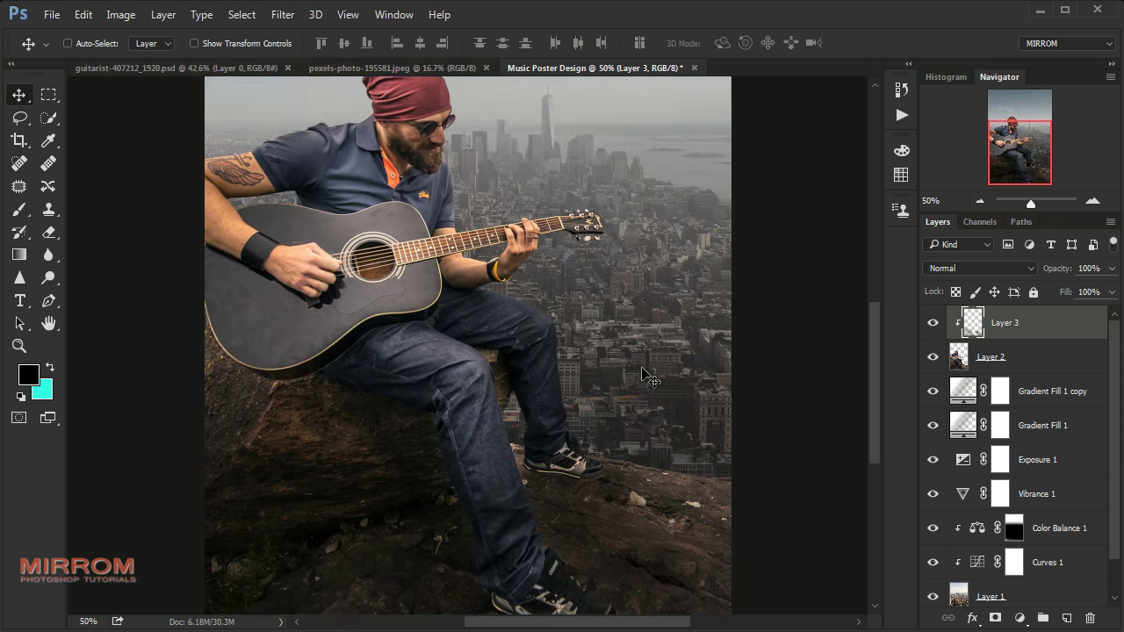
scroll(645, 375, "down", 5)
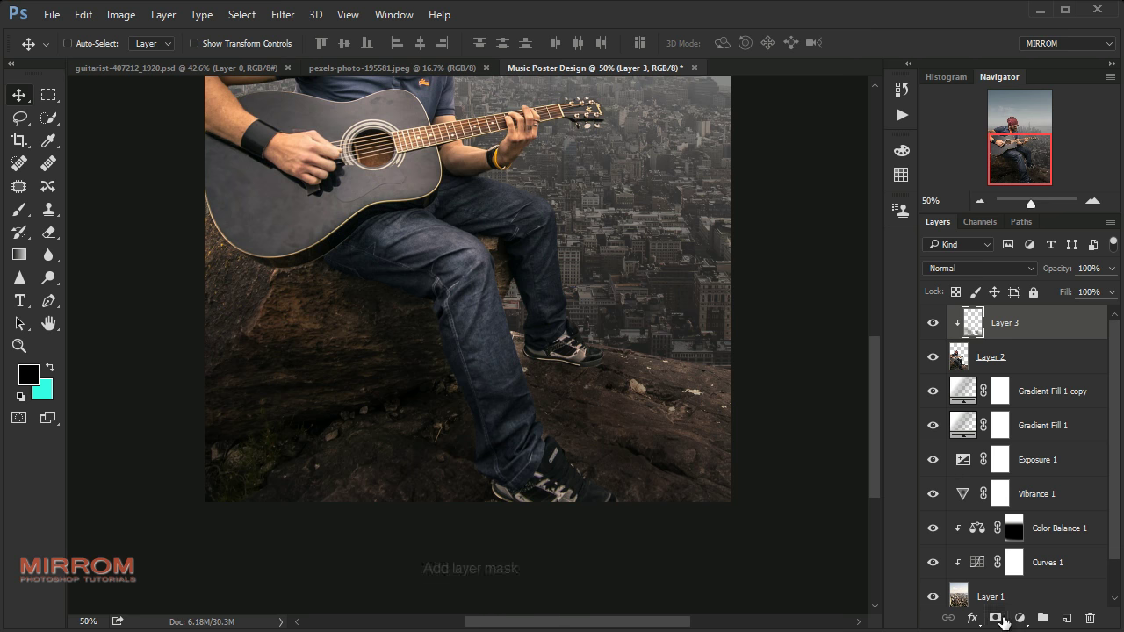
left_click(995, 614)
key("b")
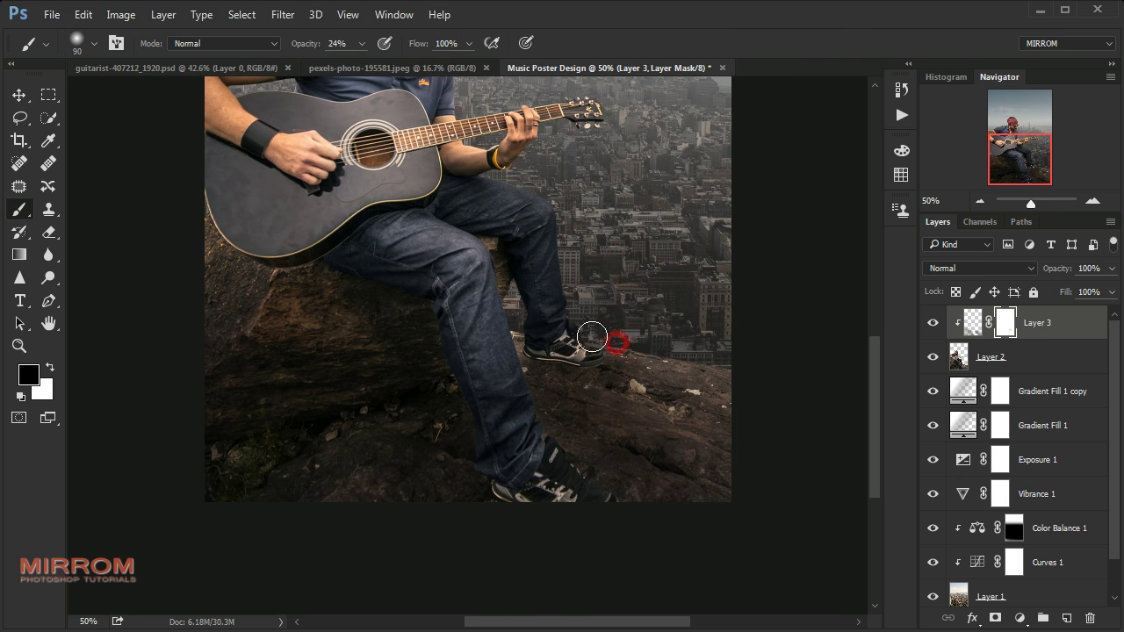
left_click_drag(600, 332, 601, 324)
key("bracketright")
key("bracketright")
key("bracketright")
left_click(632, 334)
Switch to the Move tool and fit the whole poster on screen.
key("v")
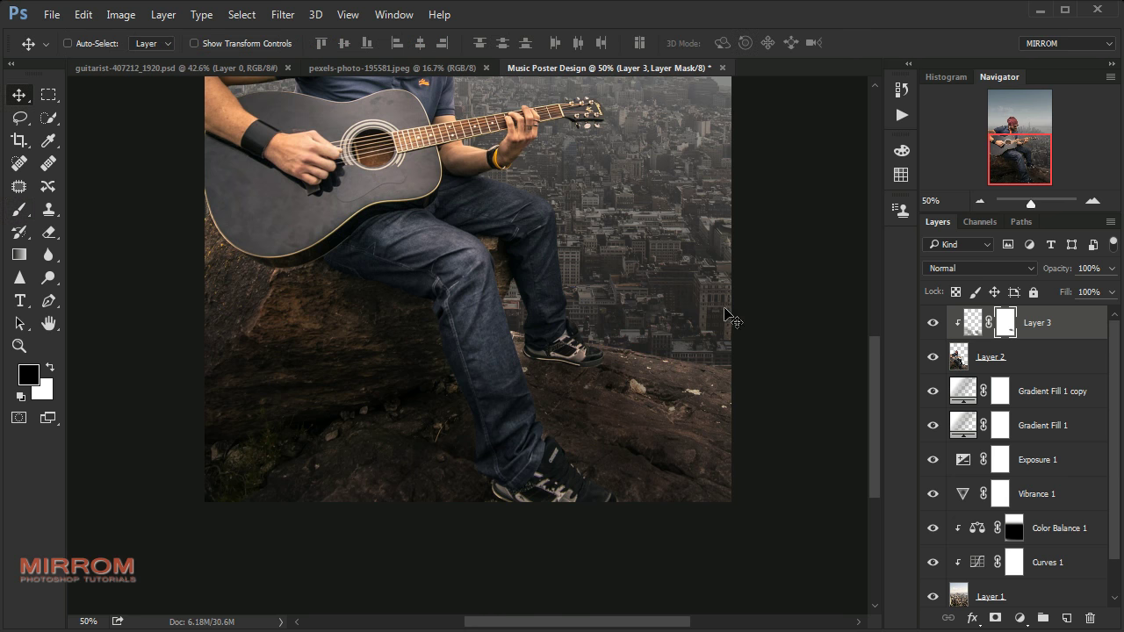
scroll(700, 430, "up", 1)
scroll(700, 430, "up", 1)
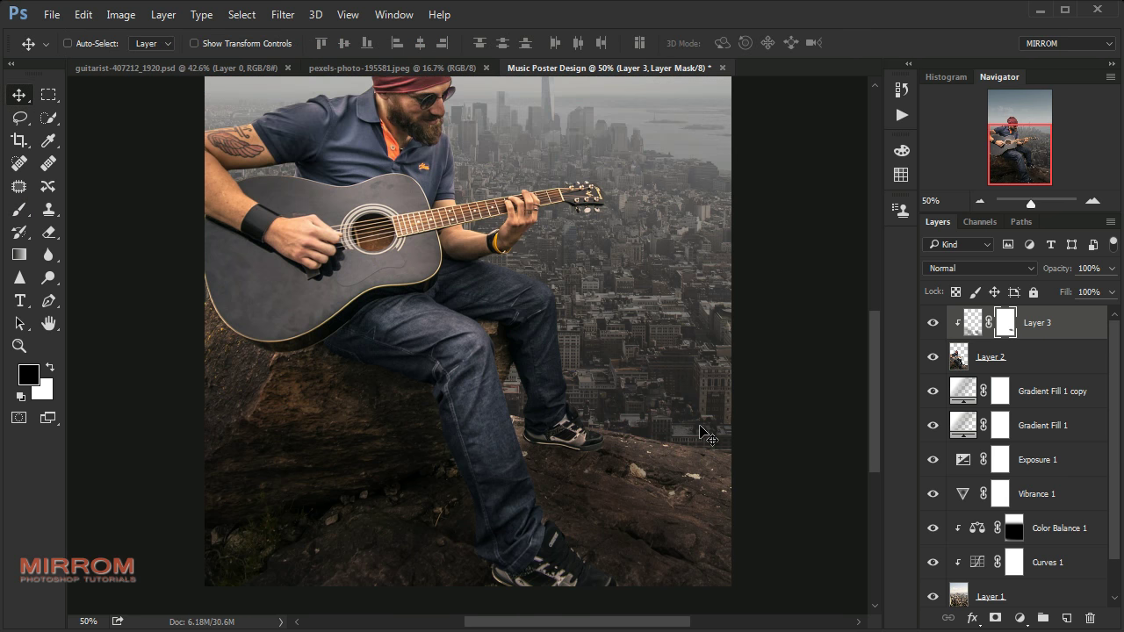
scroll(700, 430, "down", 1)
scroll(700, 431, "up", 1)
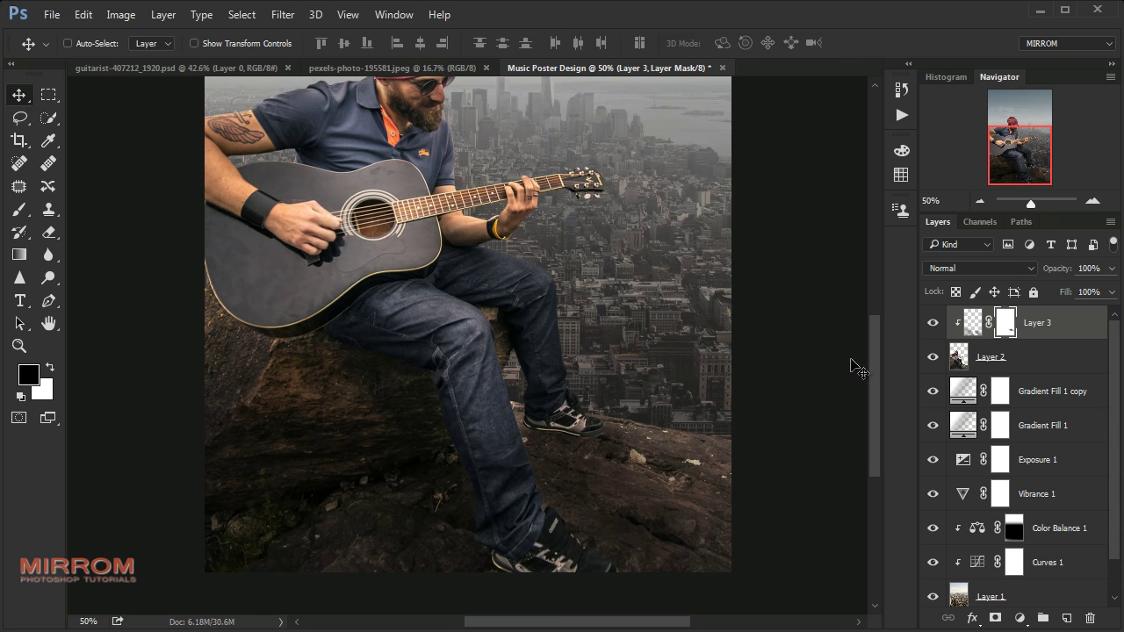
key("ctrl+0")
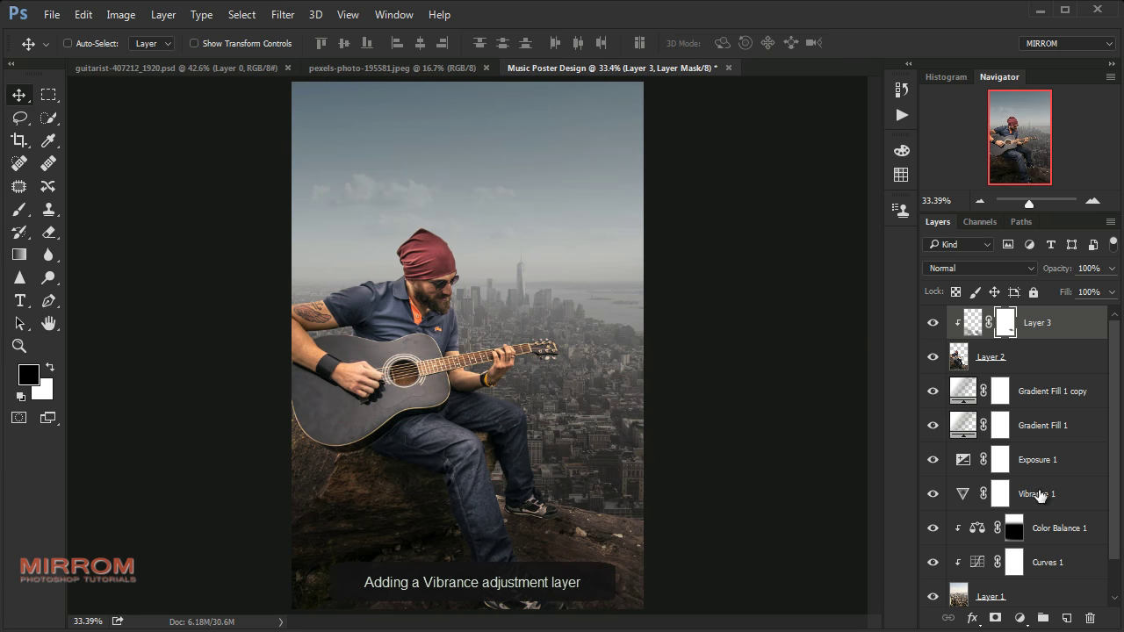
Add a Vibrance adjustment clipped above Layer 3 with Vibrance at -41.
left_click(1026, 616)
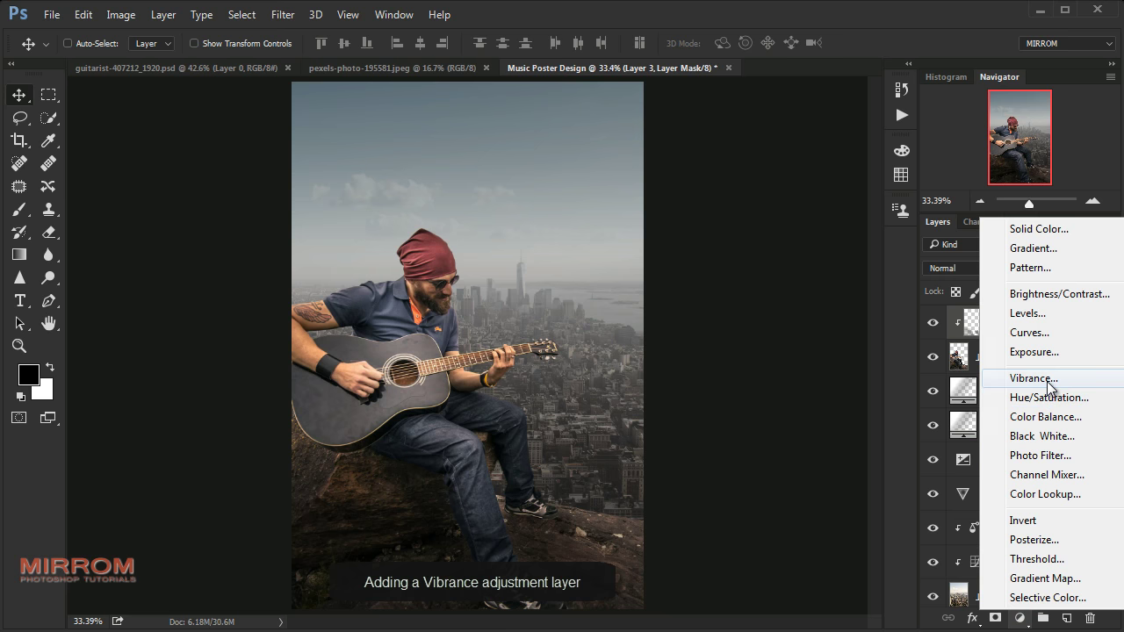
left_click(966, 374)
left_click(736, 562)
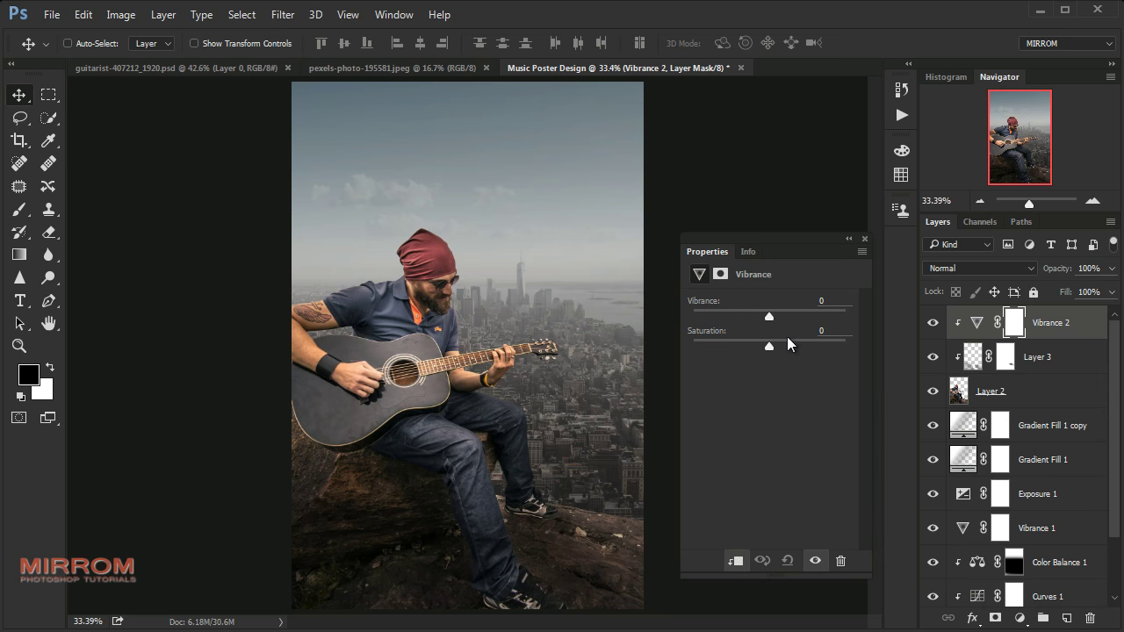
left_click_drag(756, 320, 737, 321)
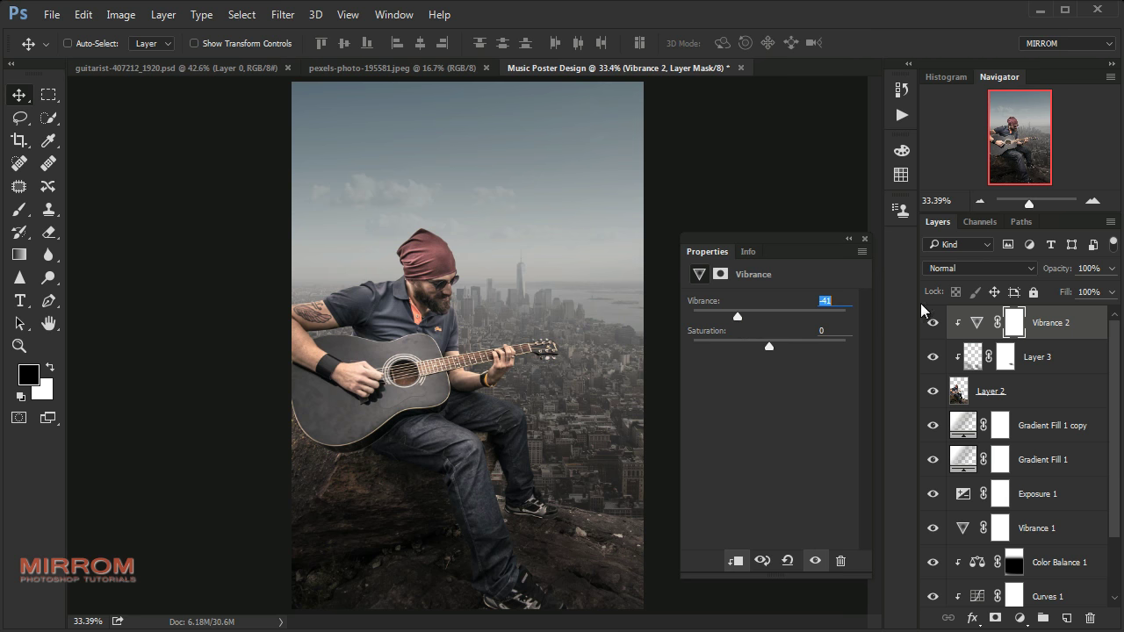
left_click(864, 239)
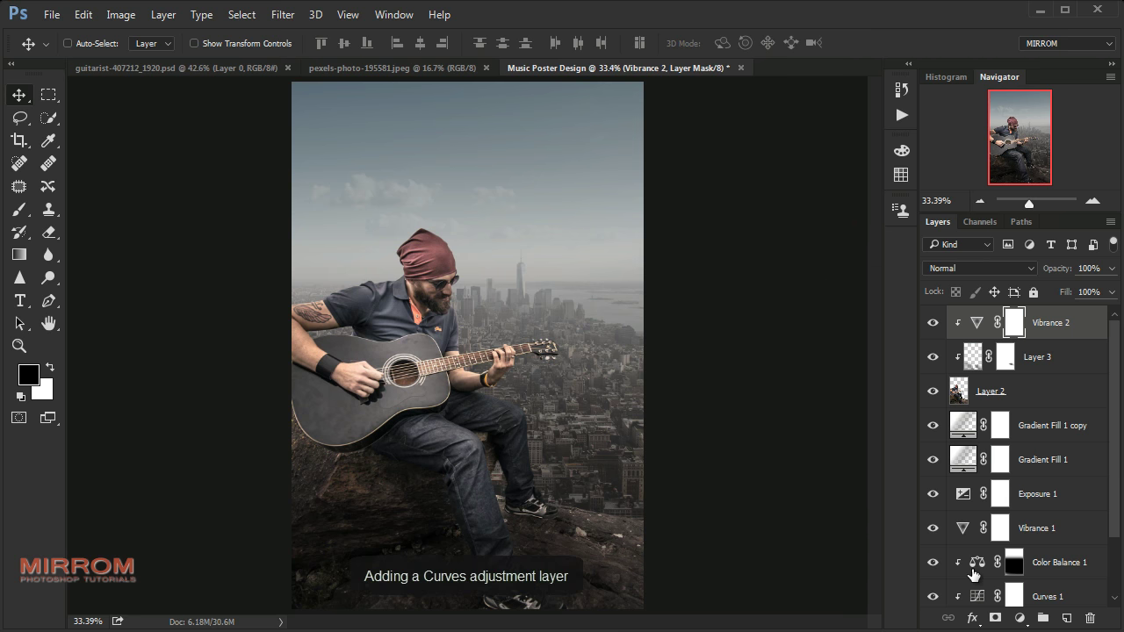
Add a clipped Curves layer with the white point output lowered to 206, and compare it.
left_click(1020, 618)
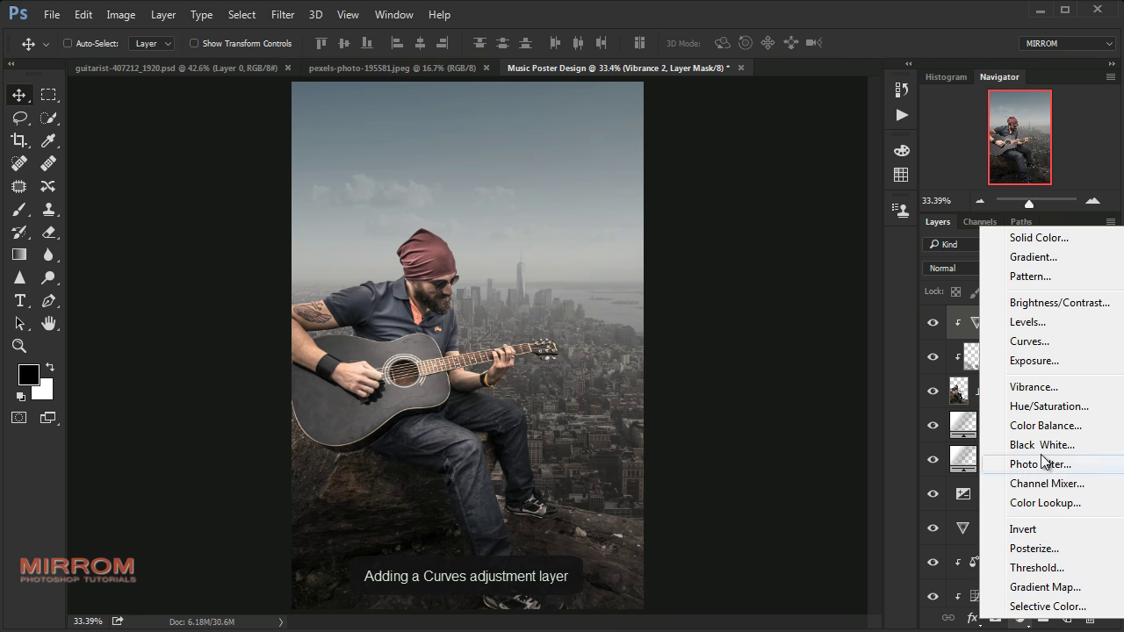
left_click(1027, 342)
left_click(739, 560)
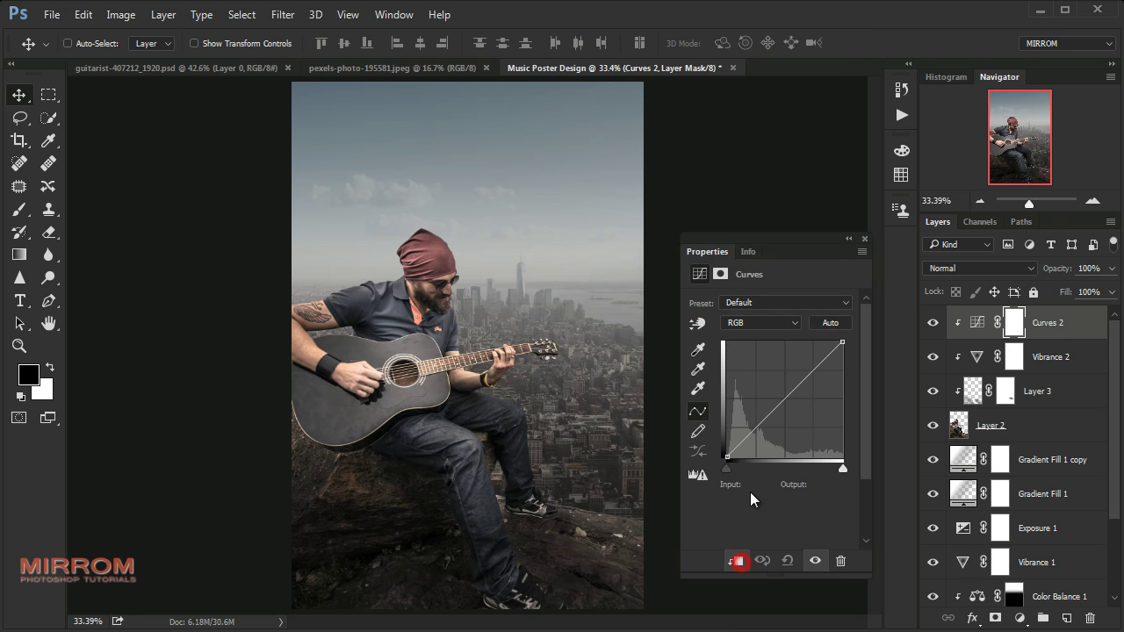
left_click_drag(843, 341, 851, 363)
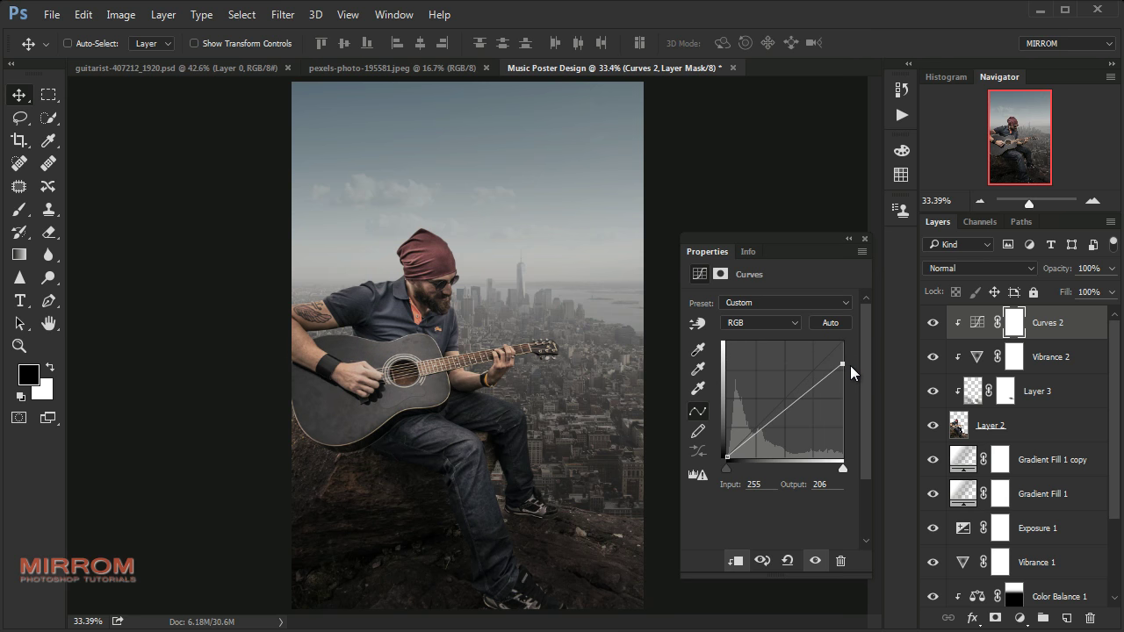
left_click(844, 364)
left_click(856, 240)
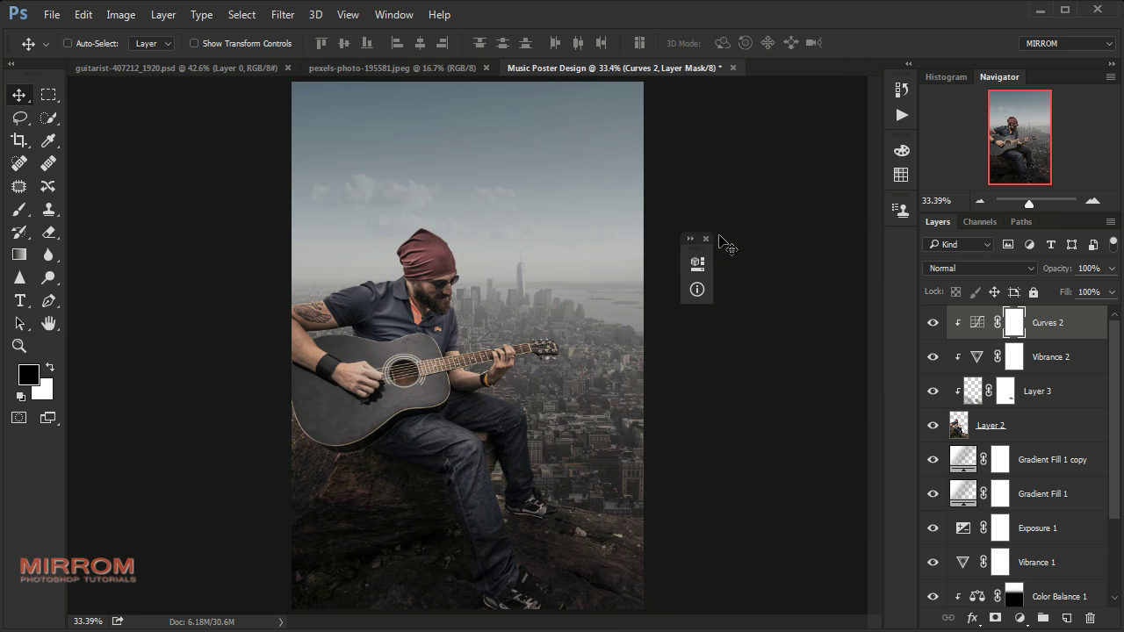
left_click(705, 237)
left_click(932, 322)
left_click(1056, 328)
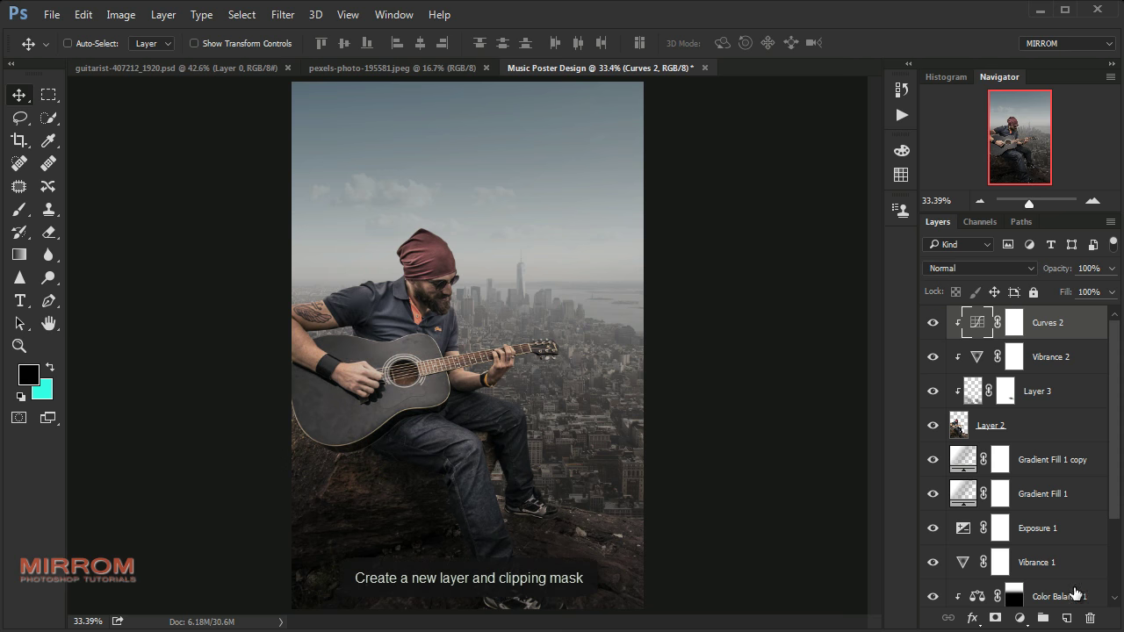
Add clipped Layer 4 in Soft Light blending with white as the foreground colour.
left_click(1068, 619)
left_click(1052, 339, "alt")
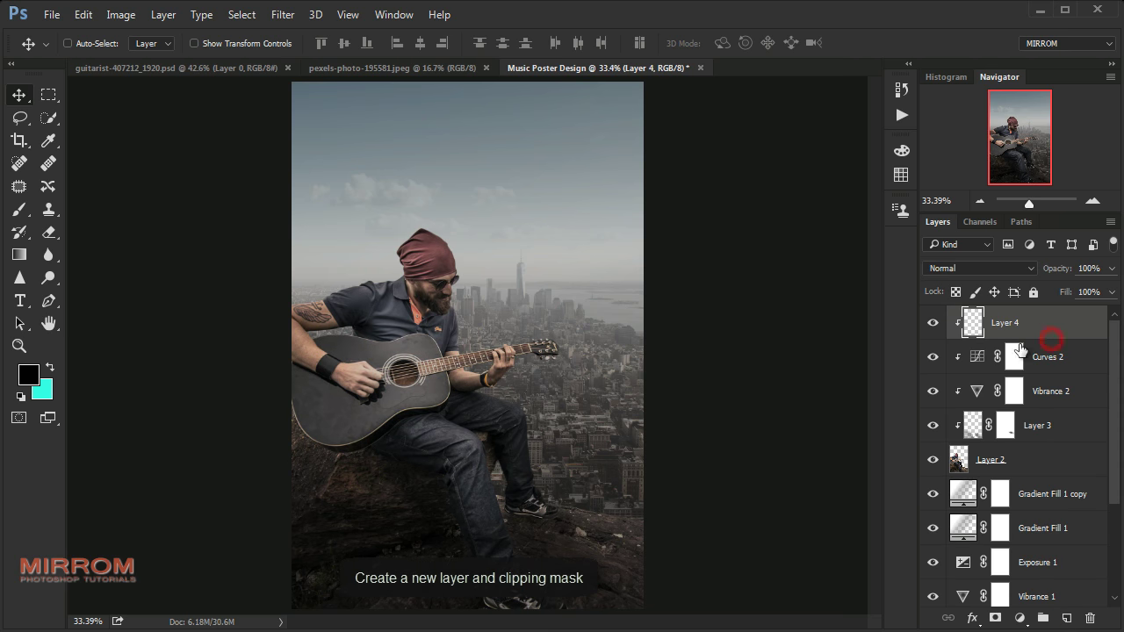
left_click(29, 373)
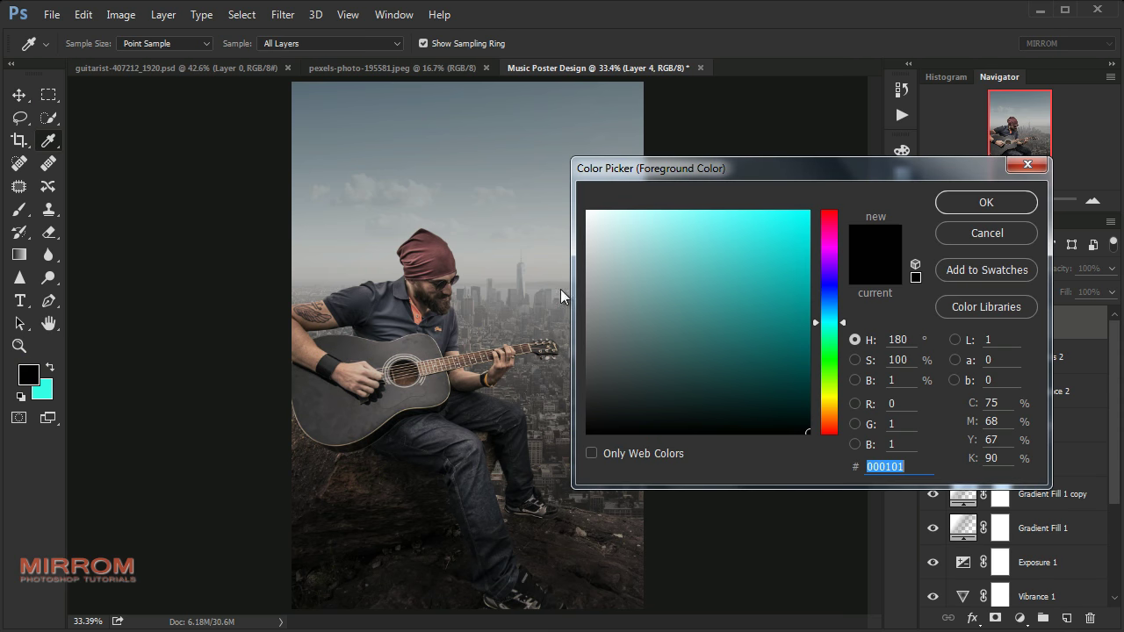
left_click(597, 249)
left_click(966, 205)
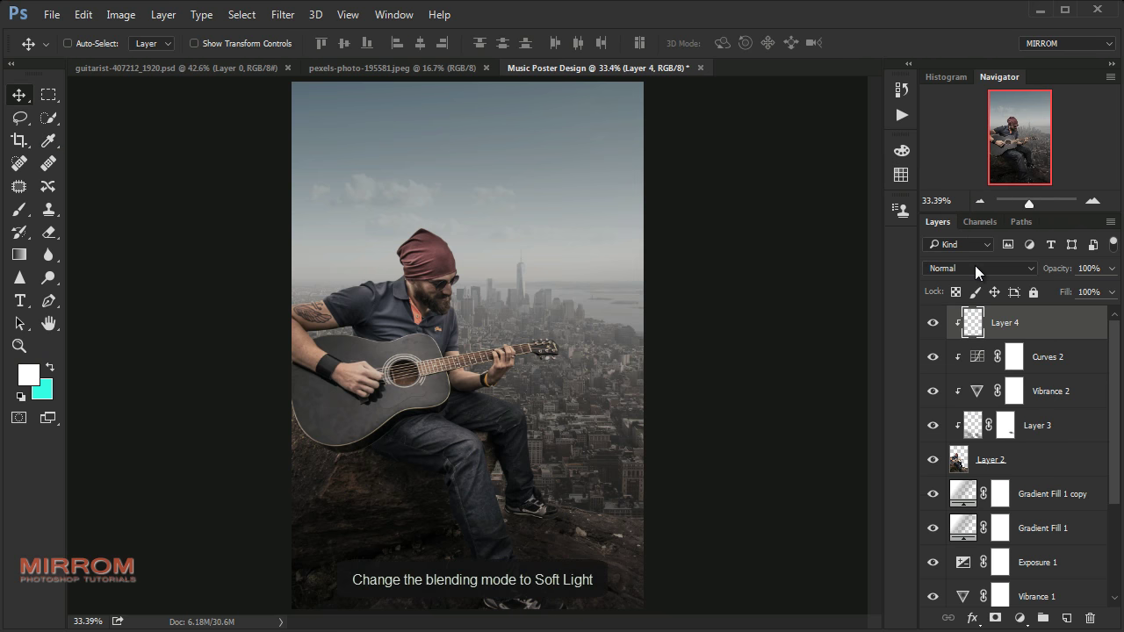
left_click(976, 267)
left_click(976, 487)
Paint soft white on the sky beside the beanie, resizing the brush between 300 and 125.
key("ctrl+plus")
scroll(527, 283, "up", 1)
key("b")
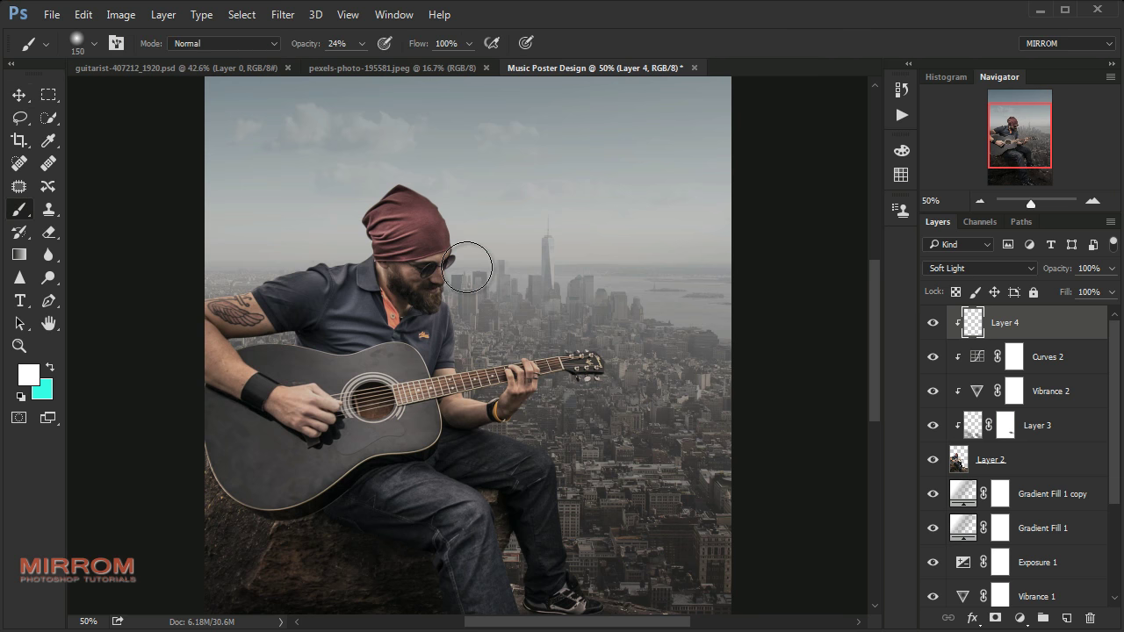
mouse_move(386, 184)
left_mouse_down()
mouse_move(313, 238)
mouse_move(313, 251)
mouse_move(158, 281)
mouse_move(289, 262)
mouse_move(439, 181)
mouse_move(466, 364)
mouse_move(603, 376)
left_mouse_up()
key("bracketleft")
key("bracketleft")
key("bracketleft")
key("bracketleft")
key("bracketleft")
key("bracketleft")
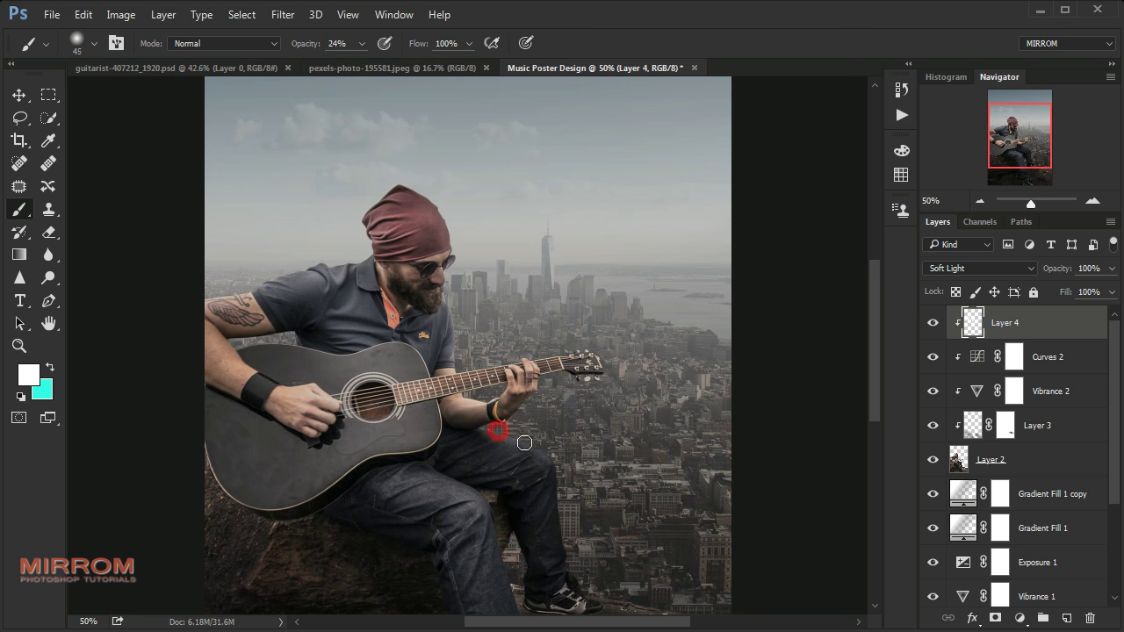
scroll(524, 442, "down", 3)
key("bracketright")
key("bracketright")
key("bracketright")
key("bracketright")
key("bracketright")
key("bracketright")
key("bracketright")
key("bracketright")
scroll(702, 462, "down", 4)
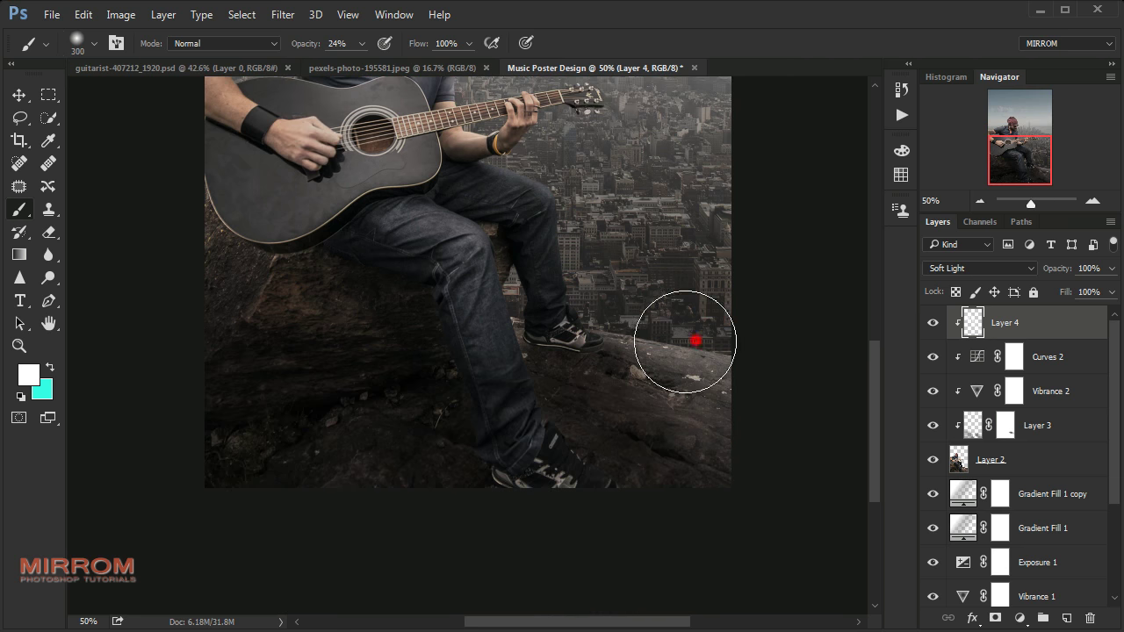
key("bracketleft")
key("bracketleft")
key("bracketleft")
Brighten the jeans and guitarist with white strokes at 10% brush opacity.
key("1")
left_click_drag(519, 306, 492, 311)
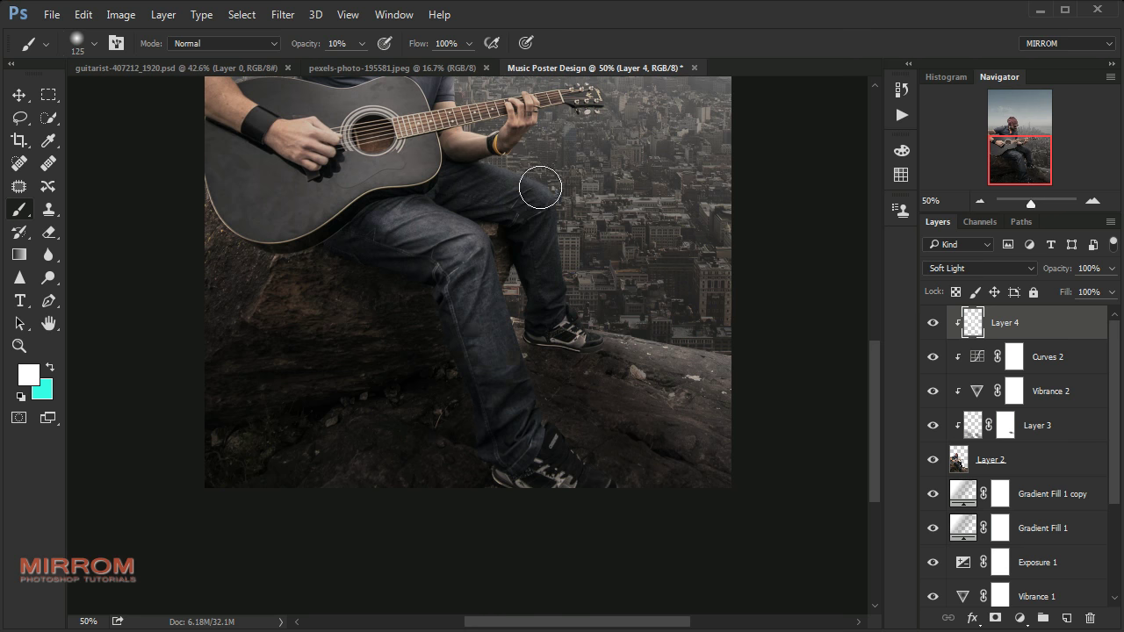
scroll(540, 188, "up", 3)
key("bracketleft")
key("bracketleft")
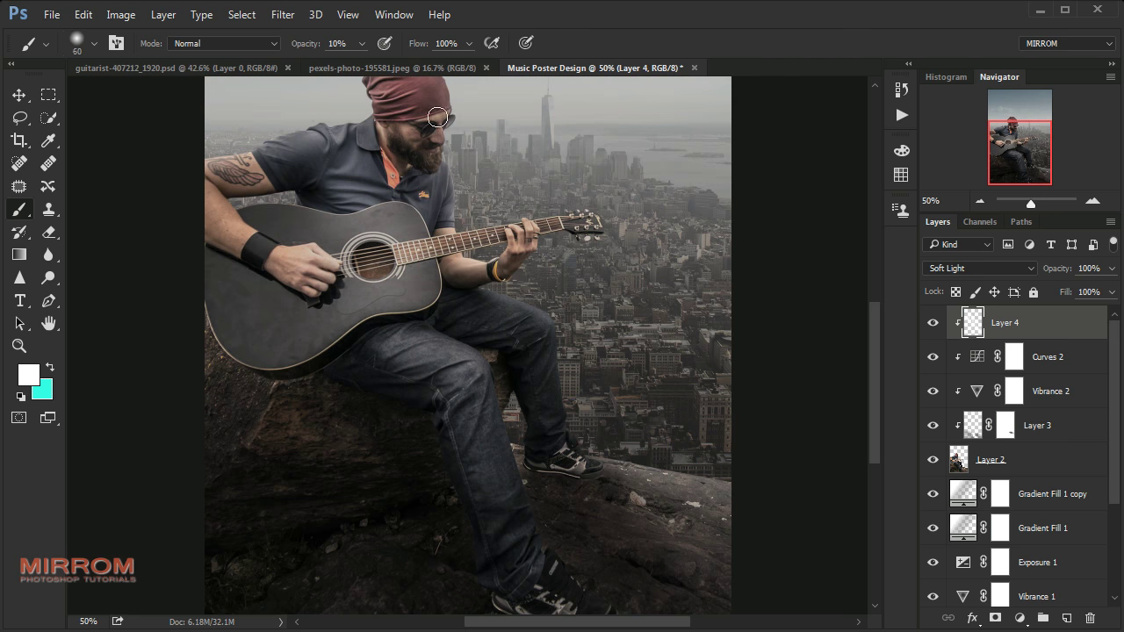
key("bracketright")
key("bracketright")
key("bracketright")
left_click(202, 202)
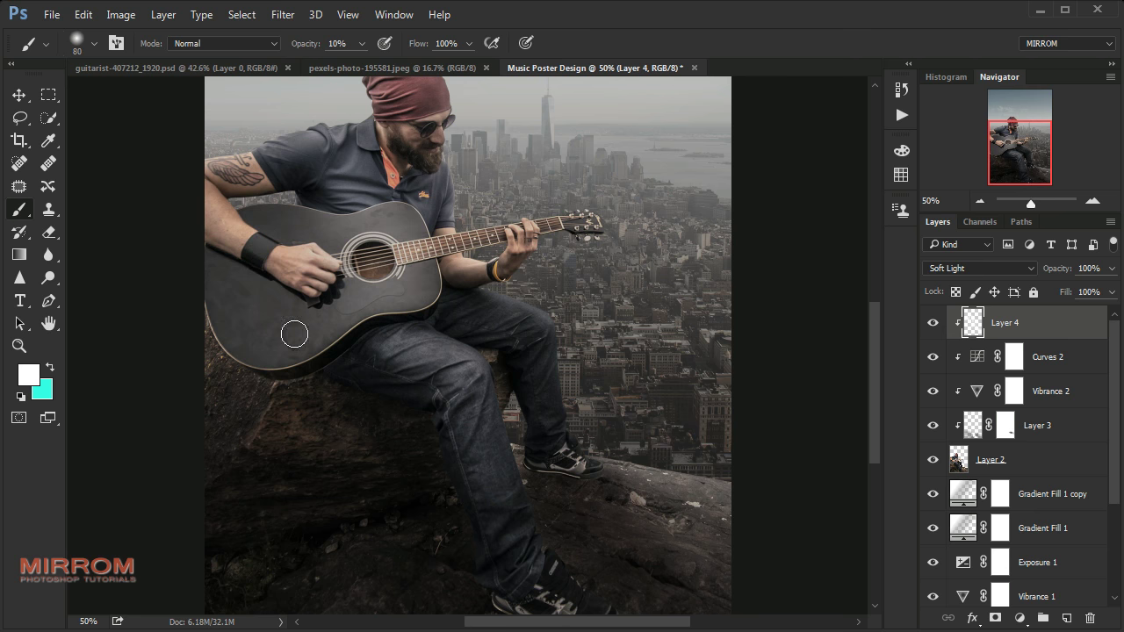
key("bracketright")
key("bracketright")
key("bracketright")
Switch to near-black 0f0f0f at 15% brush opacity and darken around the head and beard.
left_click(30, 375)
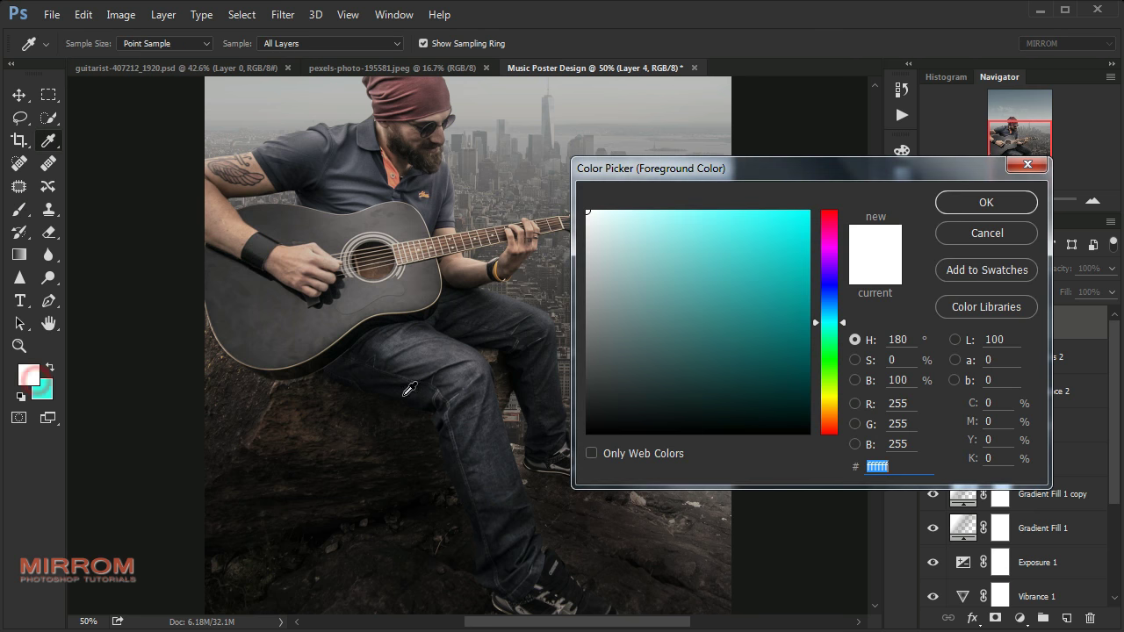
left_click(595, 420)
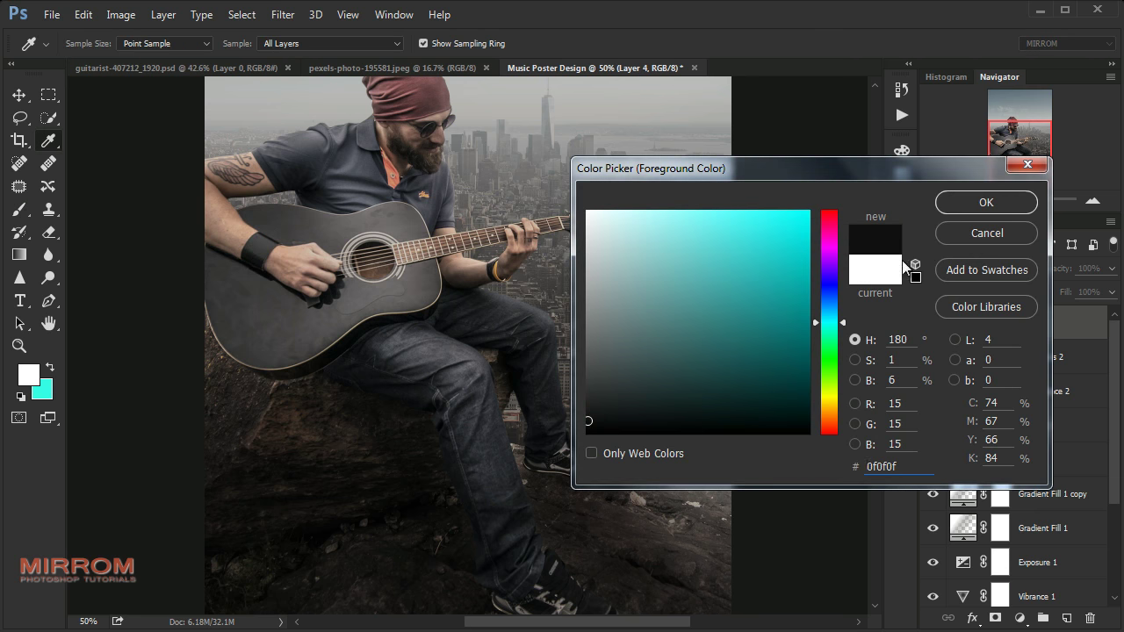
left_click(986, 203)
left_click(307, 45)
left_click(602, 150)
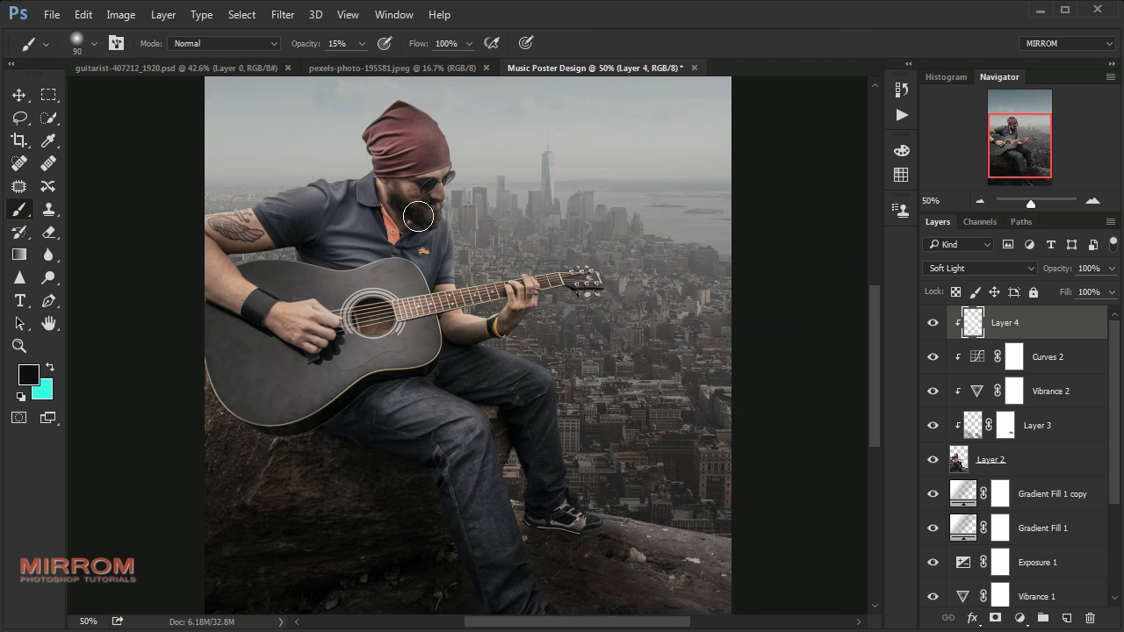
left_click(397, 195)
Deepen shadows on the guitar's lower body and jeans, then fit the poster on screen.
key("bracketright")
key("bracketright")
key("bracketright")
left_click(294, 403)
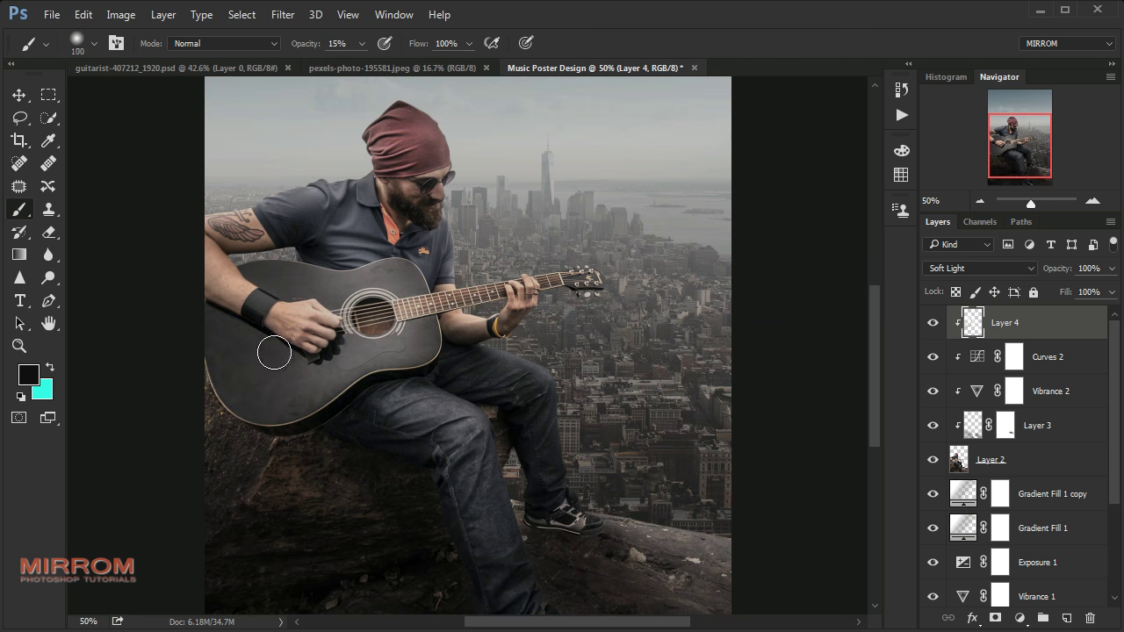
key("bracketleft")
scroll(439, 324, "down", 3)
left_click(425, 345)
key("bracketleft")
key("bracketleft")
key("bracketleft")
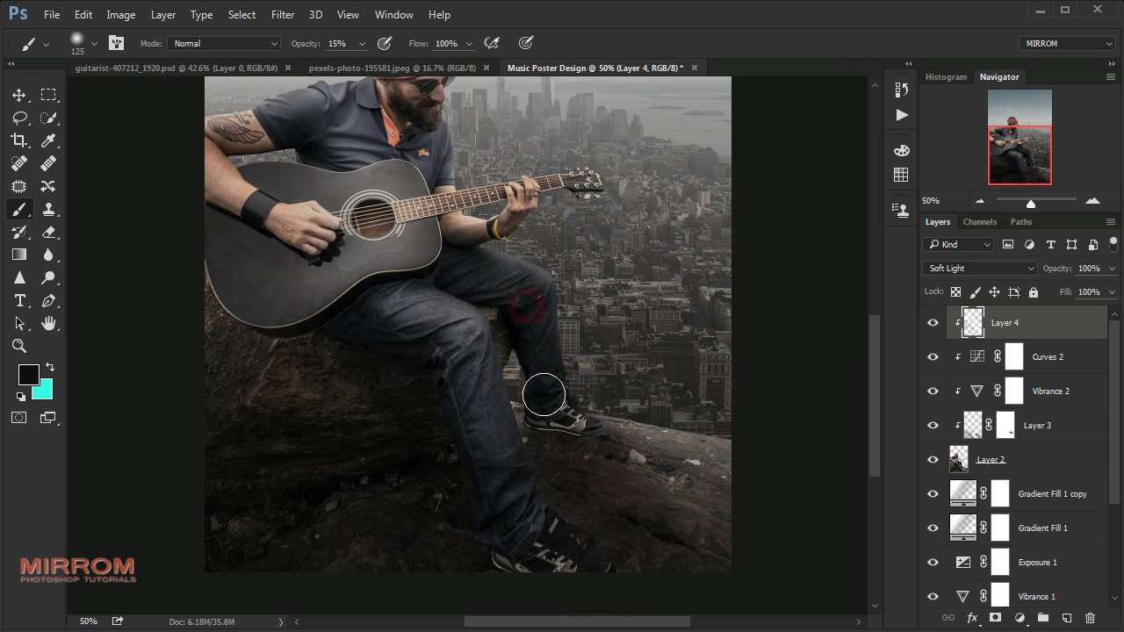
scroll(510, 290, "up", 1)
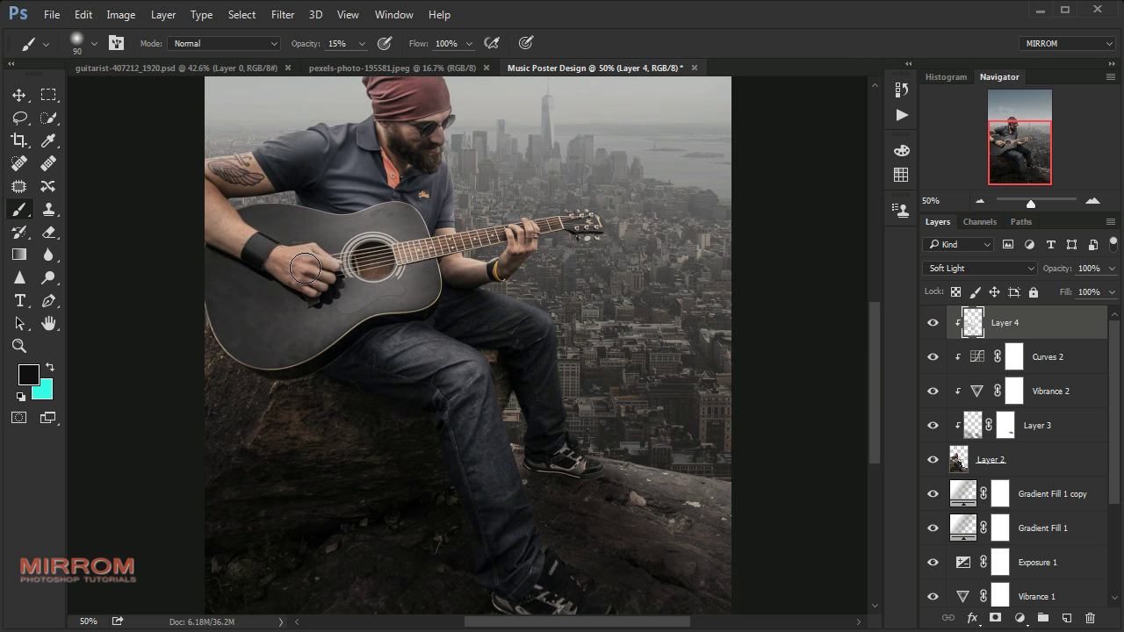
key("bracketright")
key("ctrl+0")
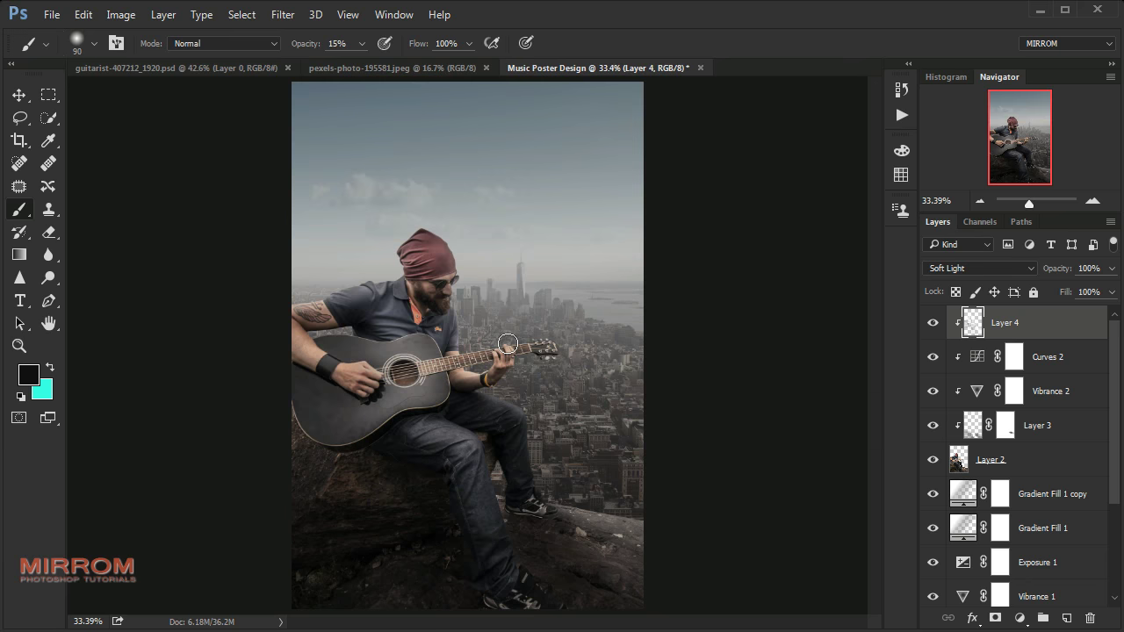
key("v")
scroll(1014, 454, "down", 3)
Group Layer 1 through Gradient Fill 1 copy into Group 1.
scroll(1014, 454, "down", 1)
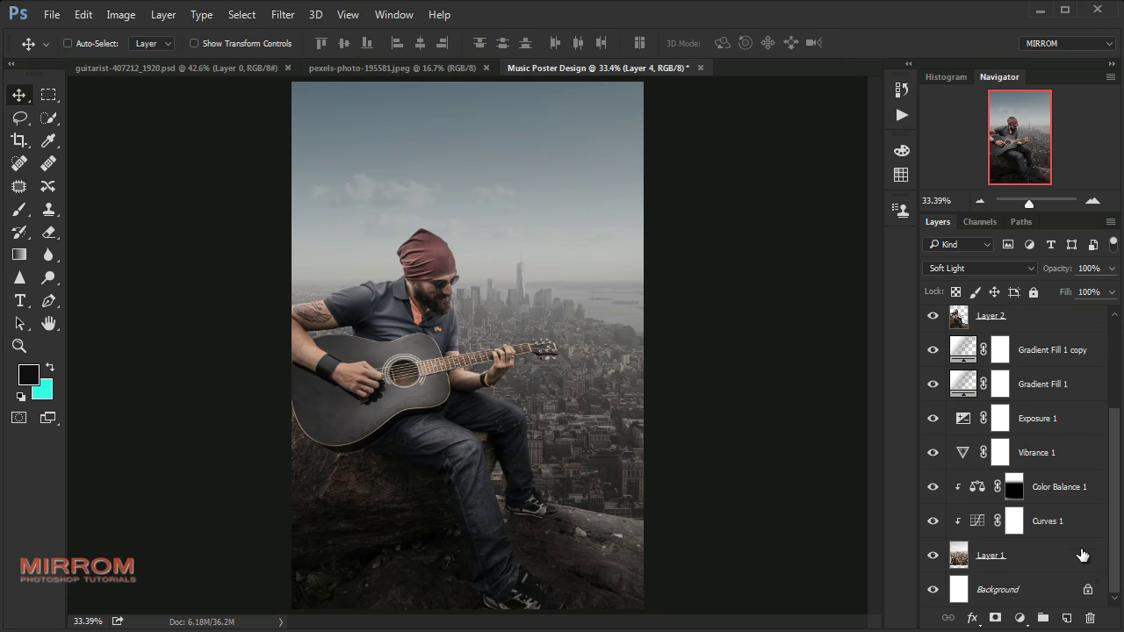
left_click(1089, 590)
scroll(1024, 502, "up", 2)
left_click(1054, 431, "shift")
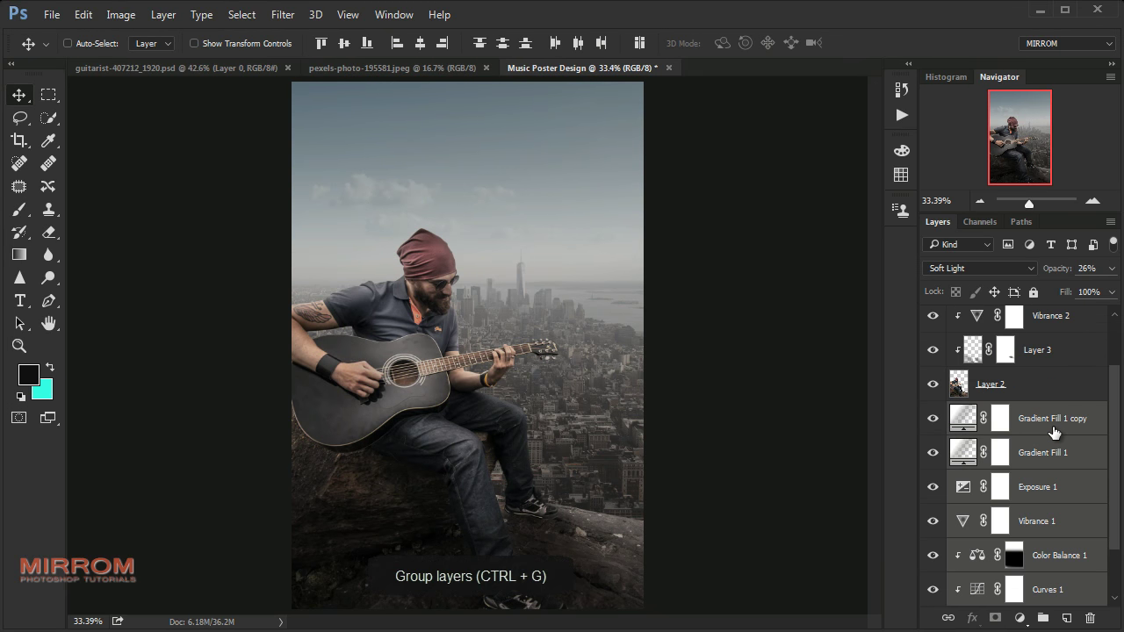
key("ctrl+g")
Stamp the guitarist alone into merged Layer 5, then show Group 1 and hide Layer 2.
left_click(934, 488)
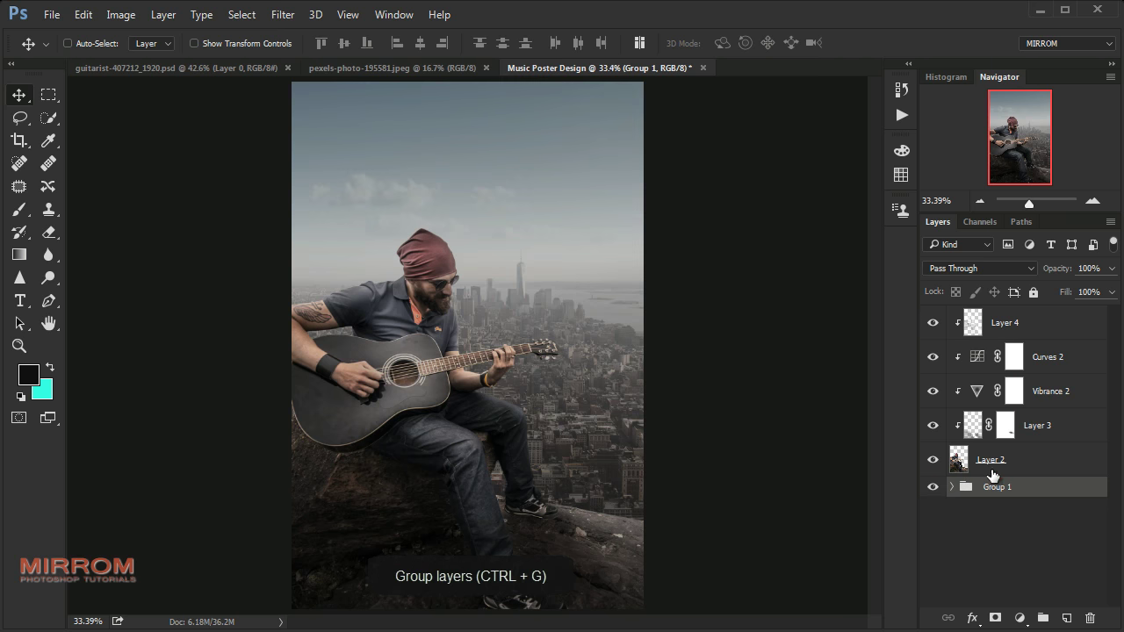
left_click(1023, 335)
left_click(932, 489)
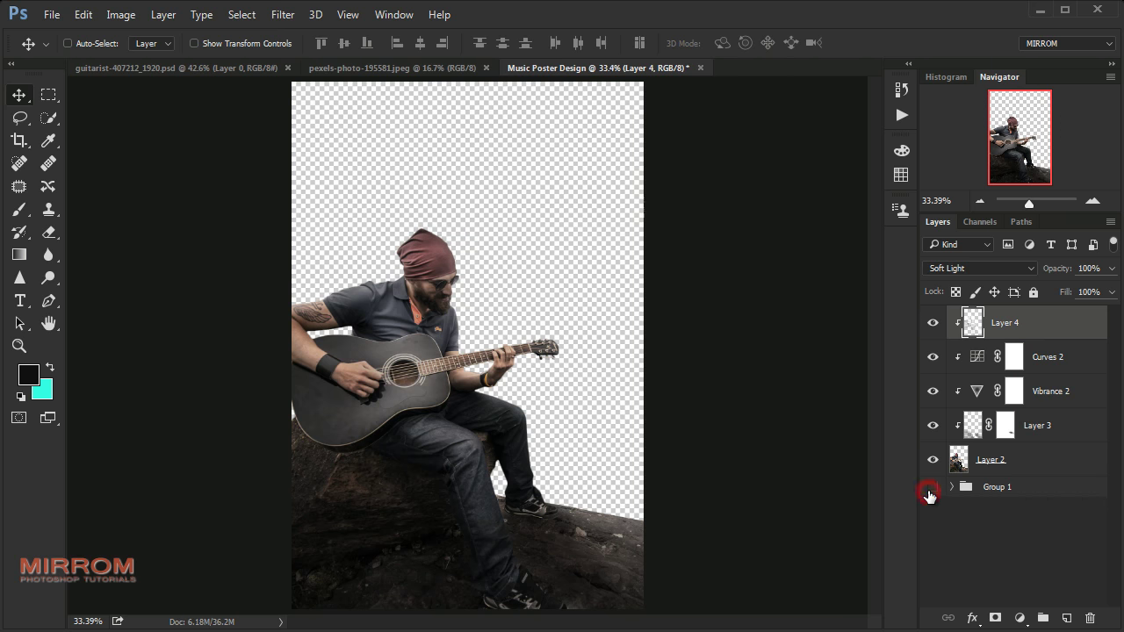
key("shift+ctrl+alt+e")
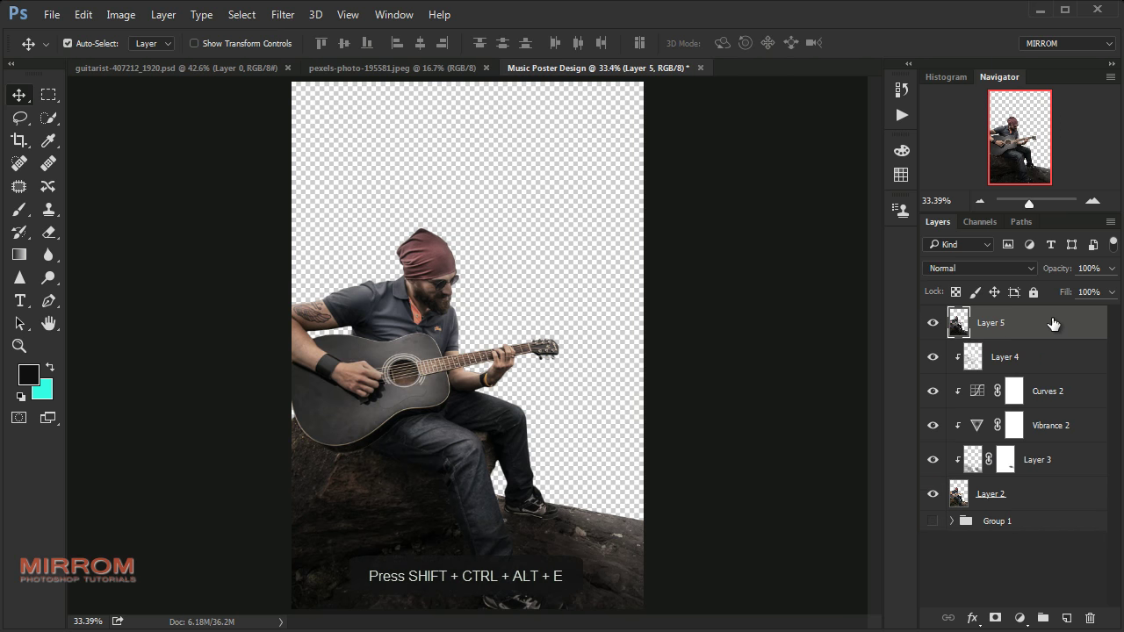
left_click(933, 521)
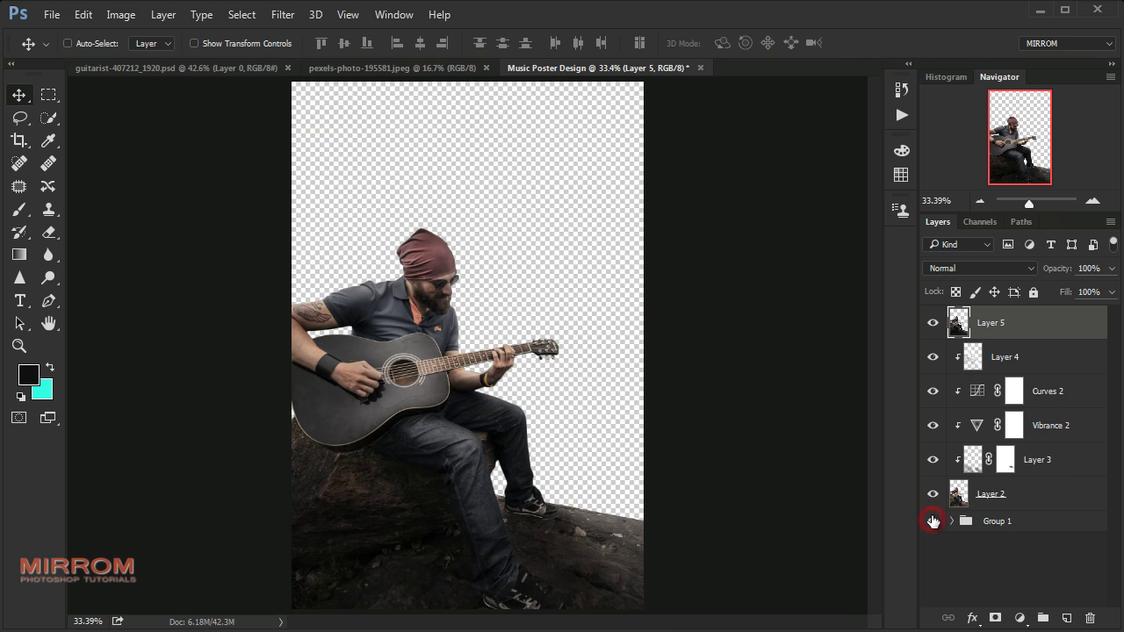
left_click(933, 322)
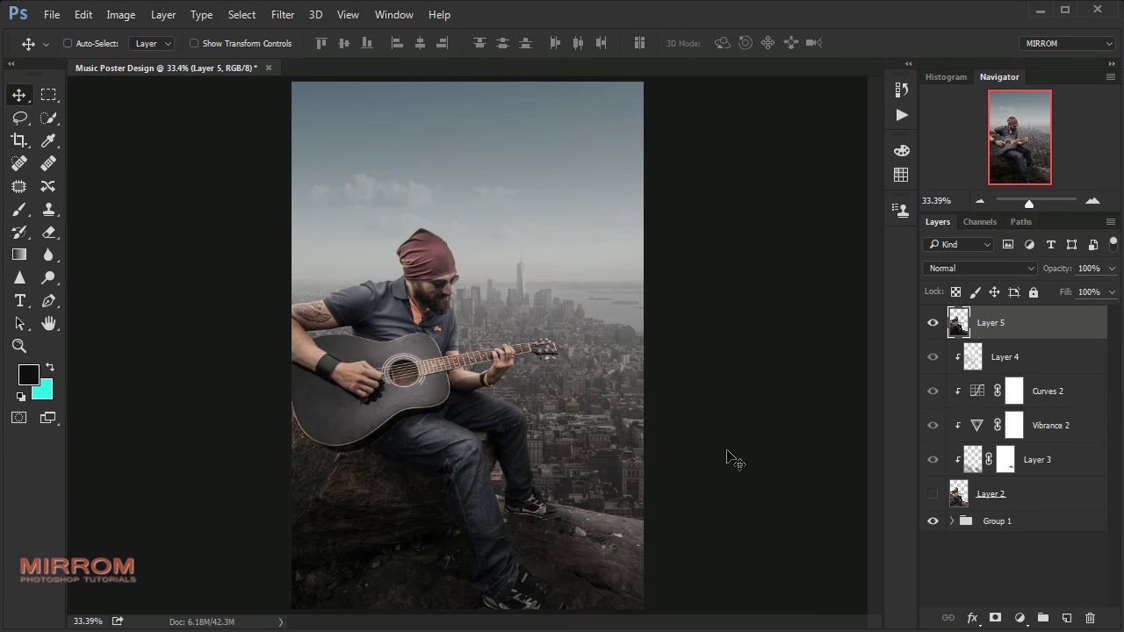
Camera Raw Layer 5: Clarity +37, Vibrance -14, Highlights -37, Shadows +13, Whites +3.
left_click(283, 15)
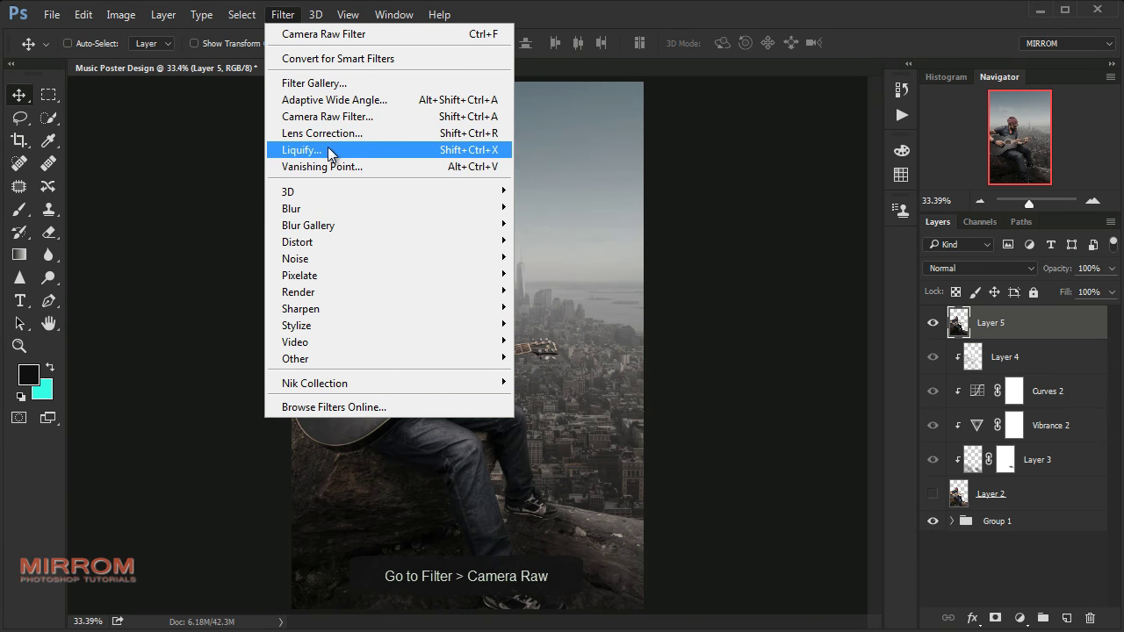
left_click(347, 121)
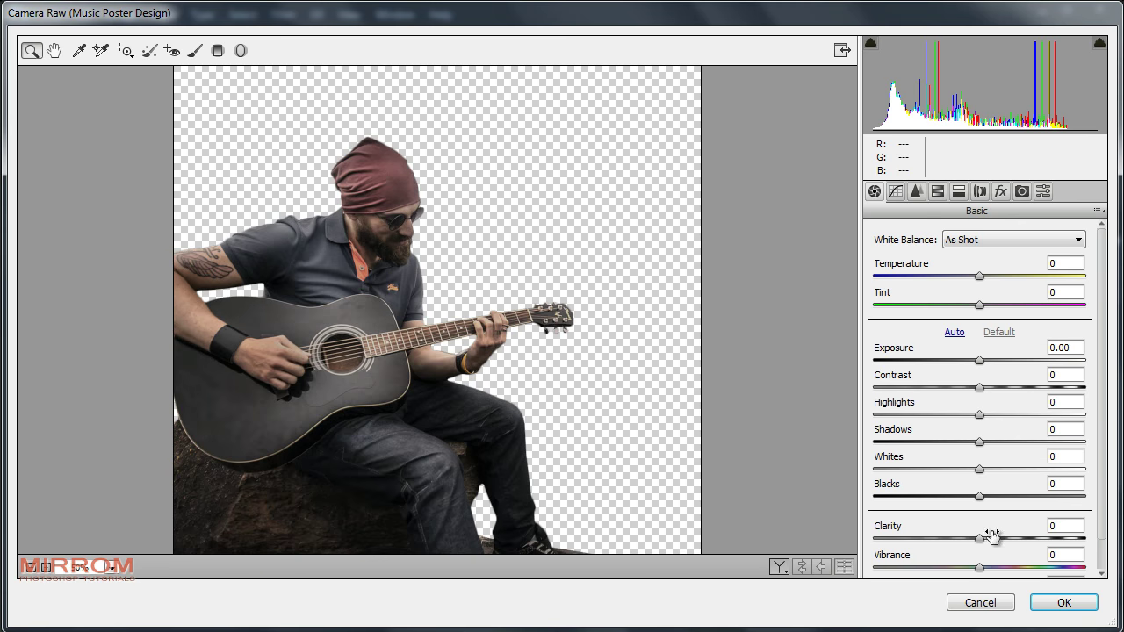
mouse_move(979, 538)
left_mouse_down()
mouse_move(1028, 543)
mouse_move(945, 571)
mouse_move(959, 575)
left_mouse_up()
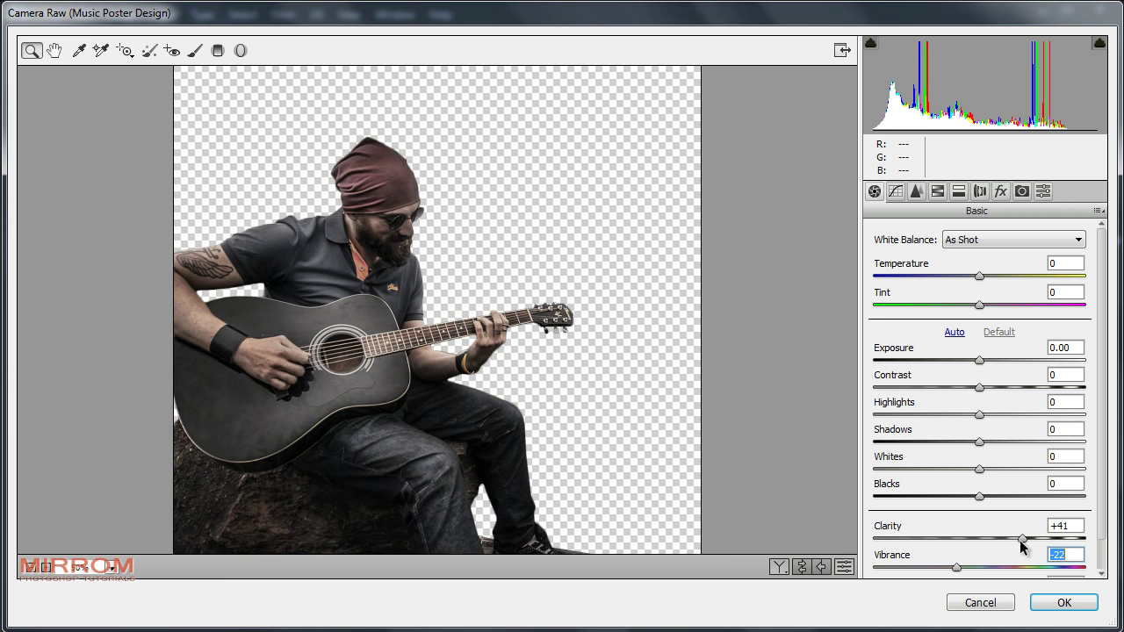
left_click_drag(1021, 539, 1016, 539)
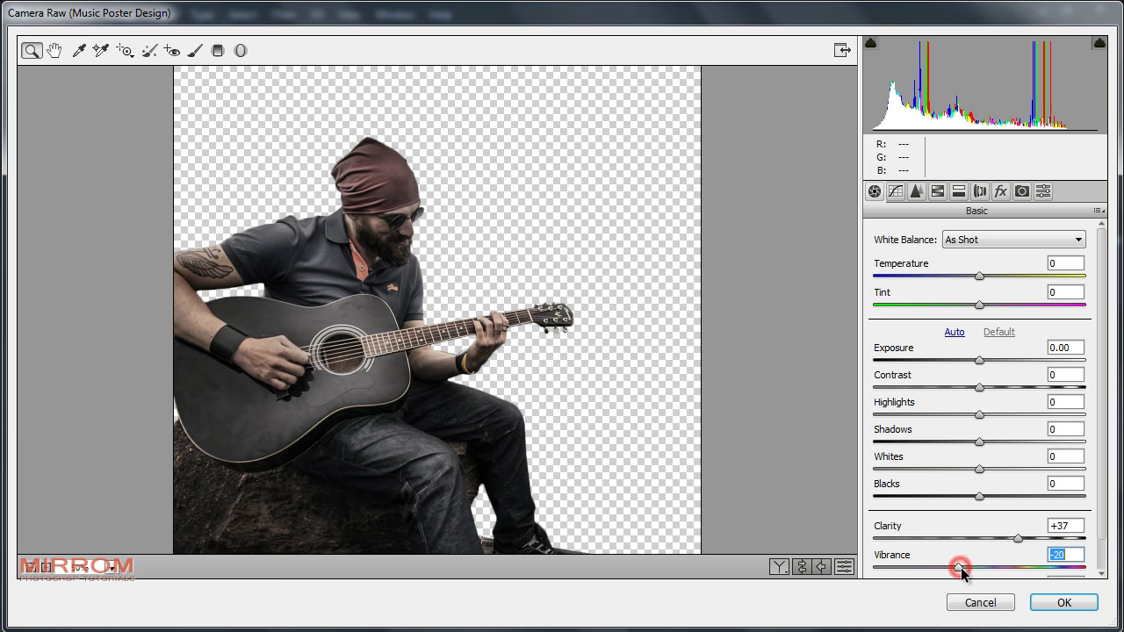
left_click_drag(957, 567, 965, 568)
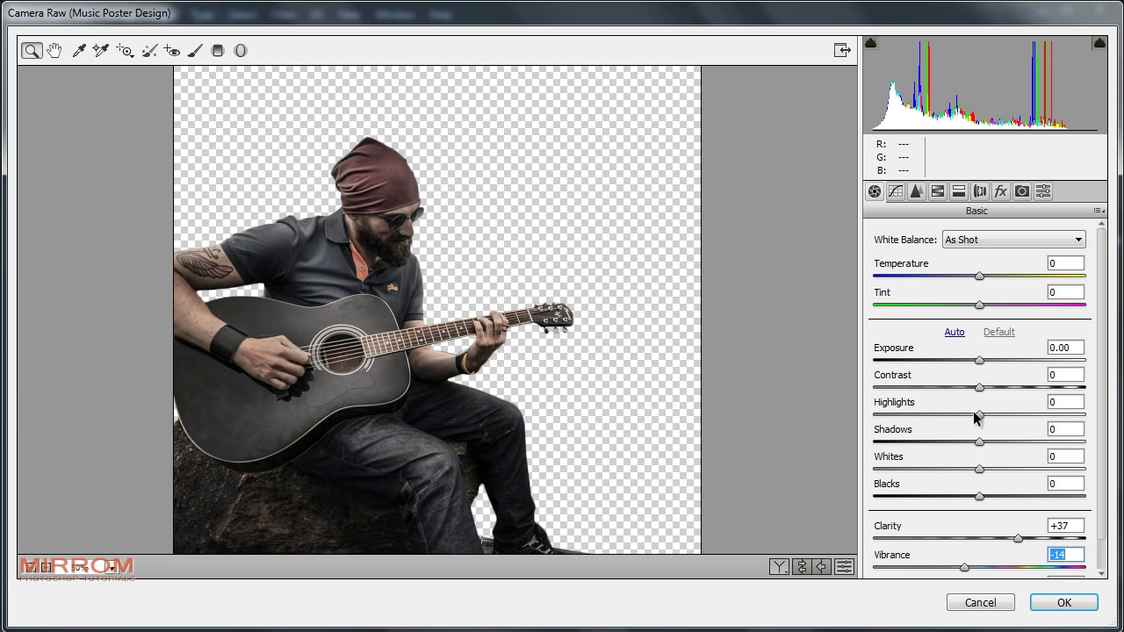
mouse_move(979, 415)
left_mouse_down()
mouse_move(939, 416)
mouse_move(996, 447)
left_mouse_up()
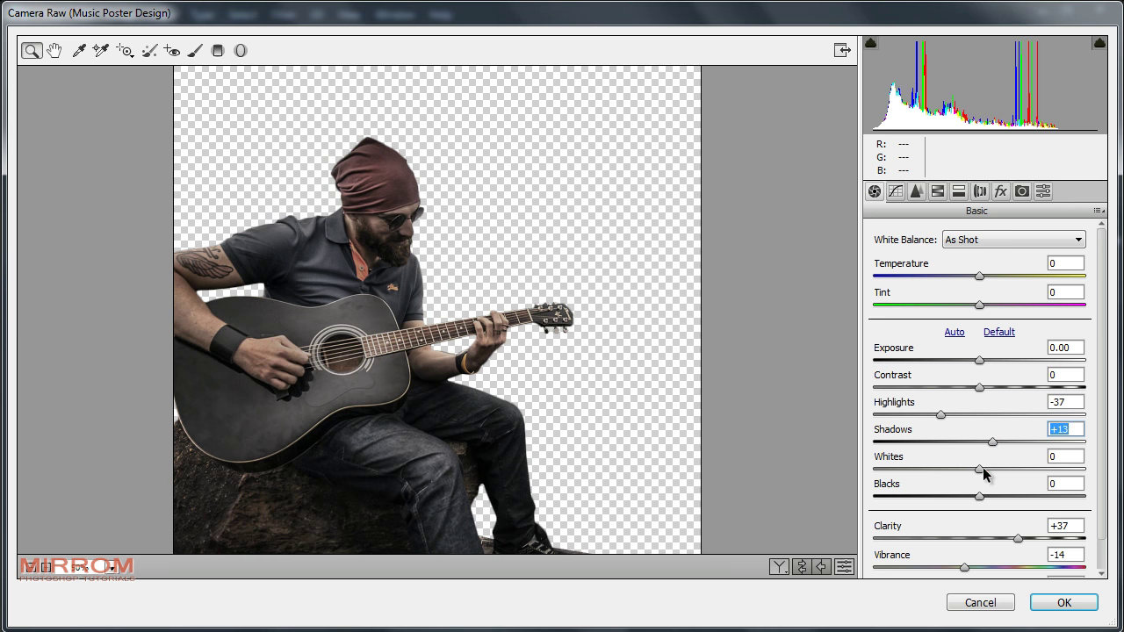
left_click(983, 470)
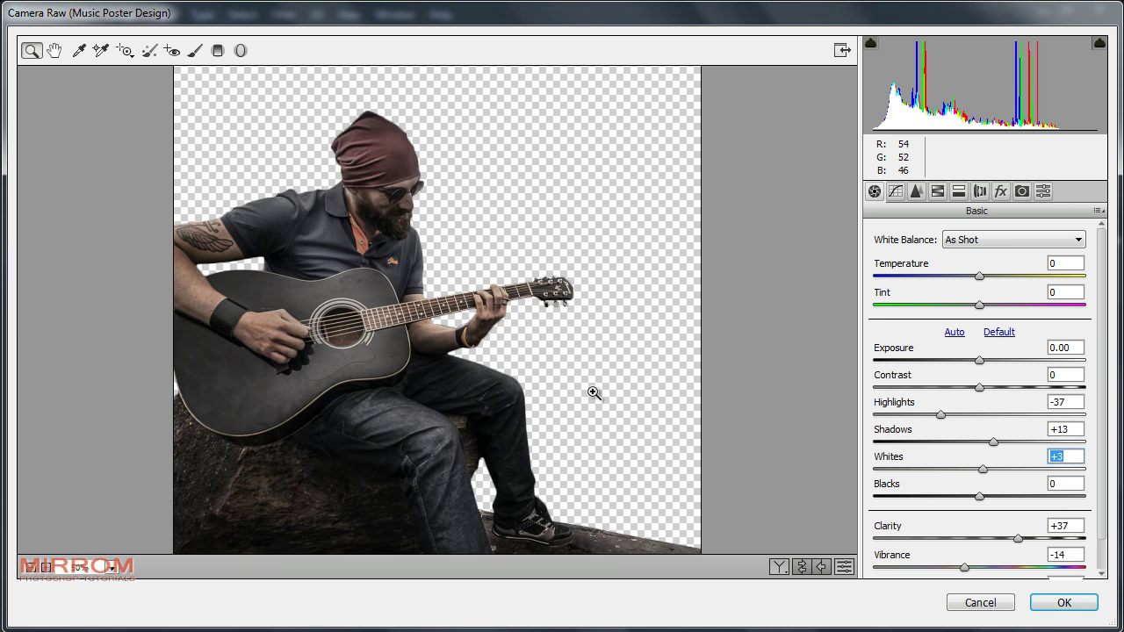
left_click(1063, 602)
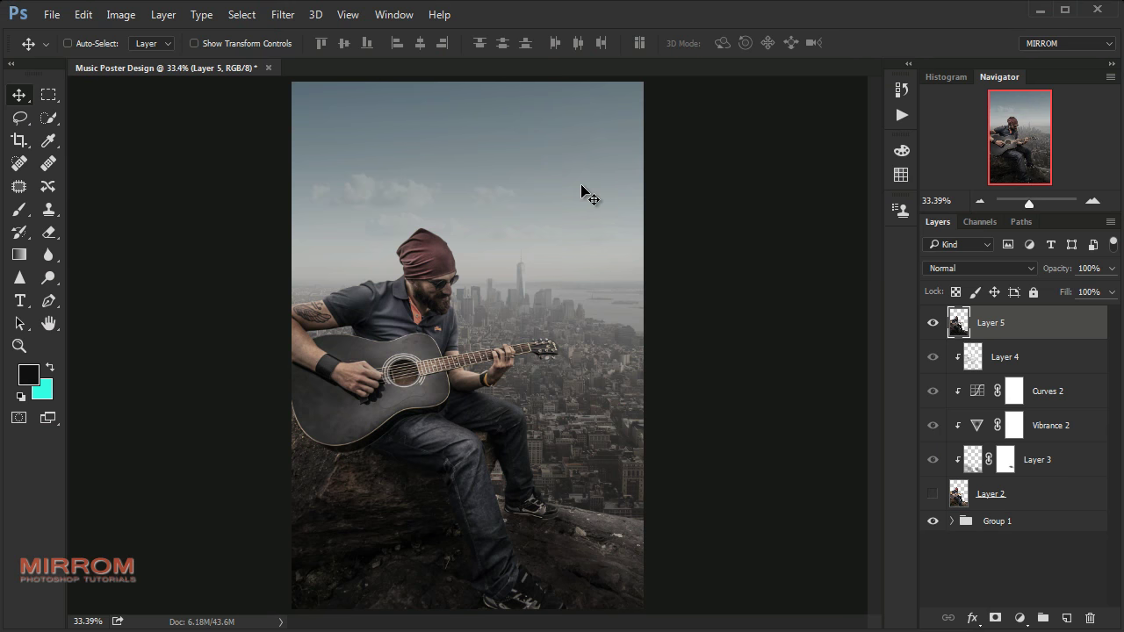
Delete Layer 2 through Layer 4 with their clipped adjustments, then zoom to 50%.
left_click(932, 496)
left_click(933, 493)
left_click(1012, 494)
left_click(1013, 369, "shift")
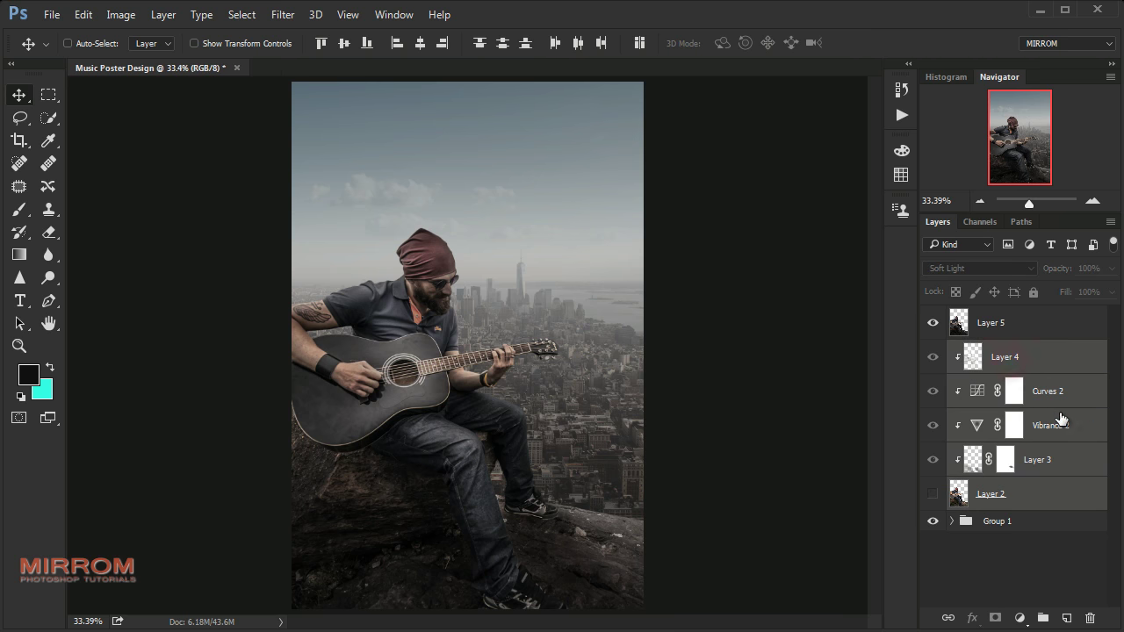
left_click_drag(1051, 477, 1089, 618)
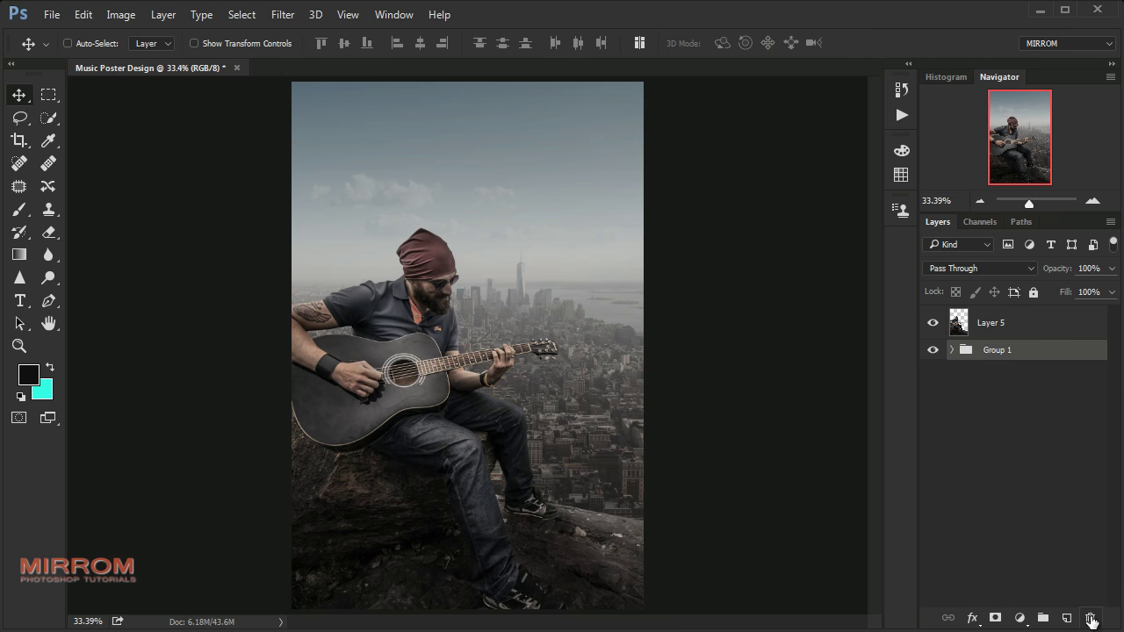
left_click(963, 328)
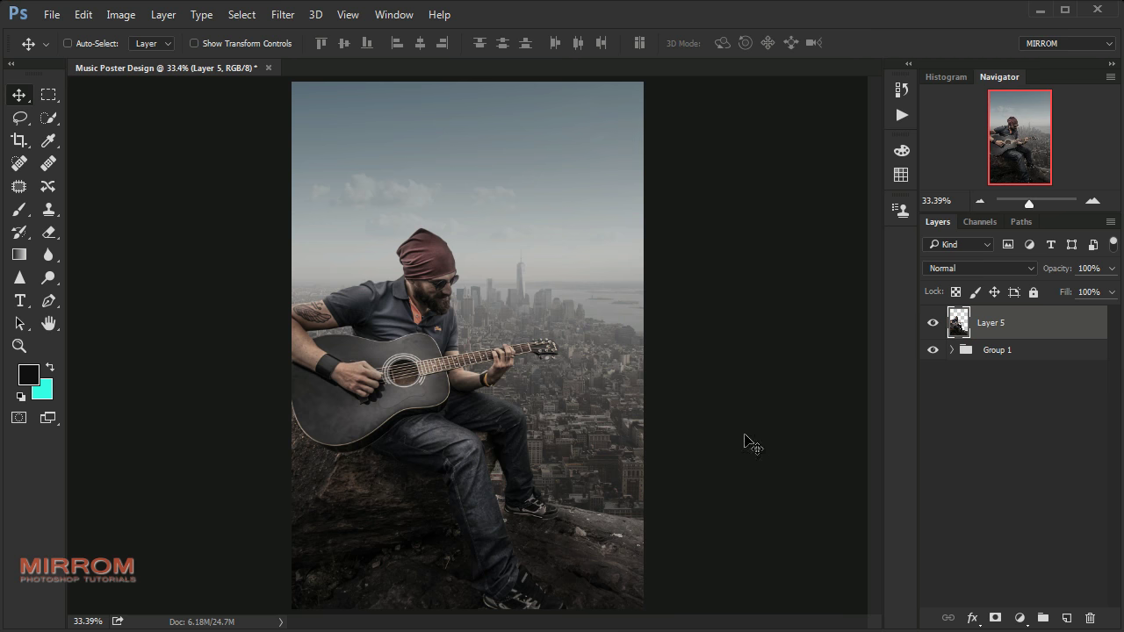
left_click(1093, 201)
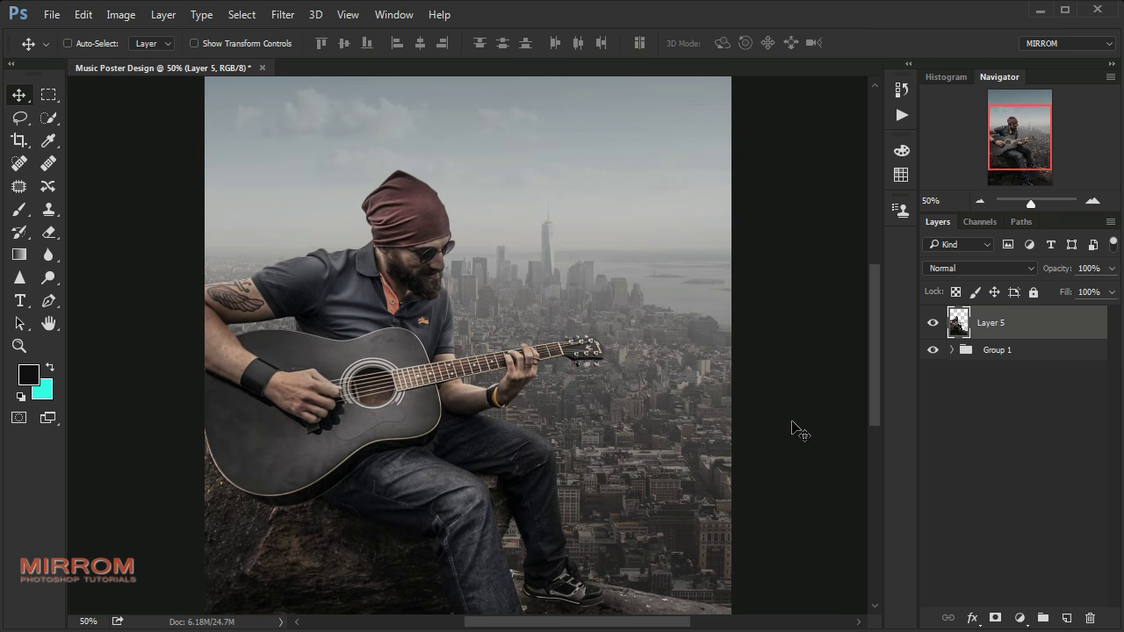
left_click_drag(662, 625, 703, 625)
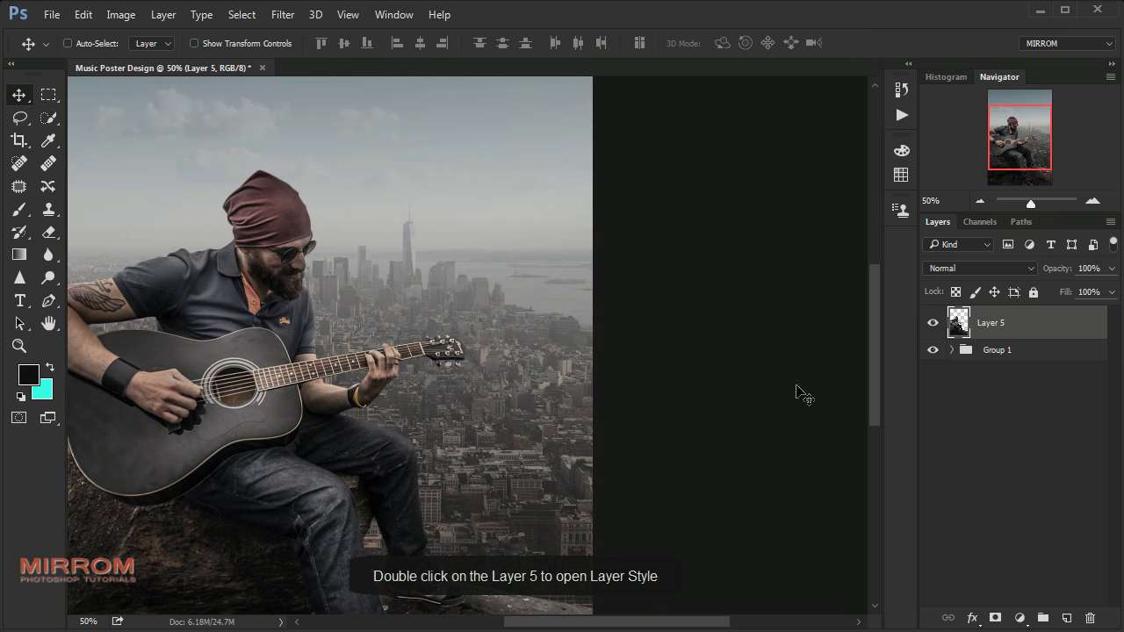
Enable an Inner Shadow on Layer 5 with white (ffffff) as its colour.
double_click(1086, 331)
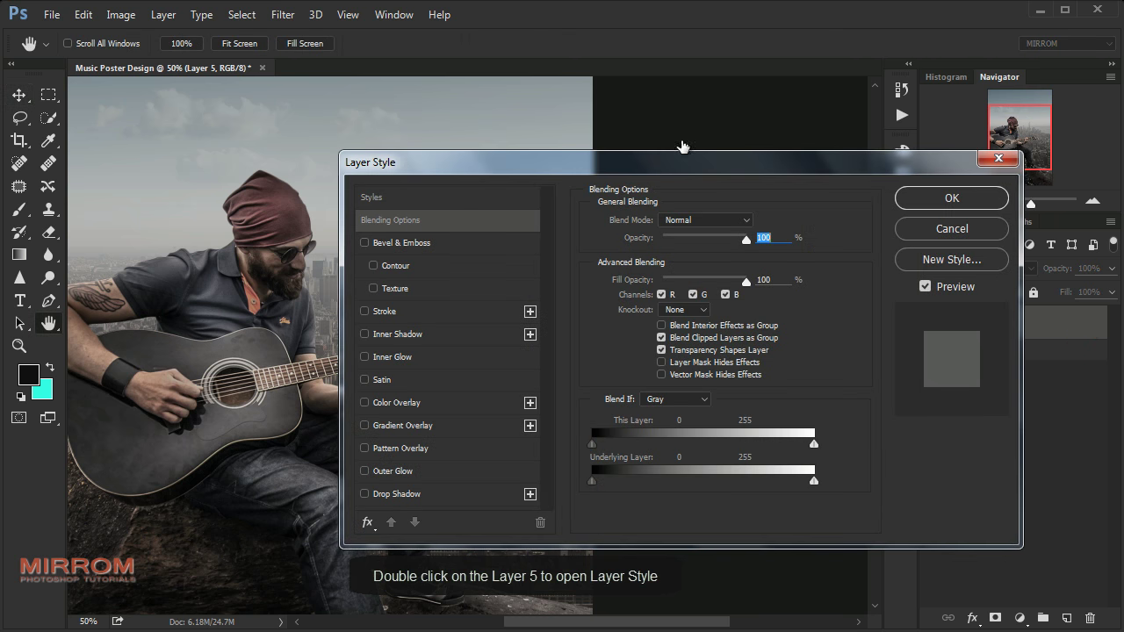
left_click_drag(660, 145, 672, 127)
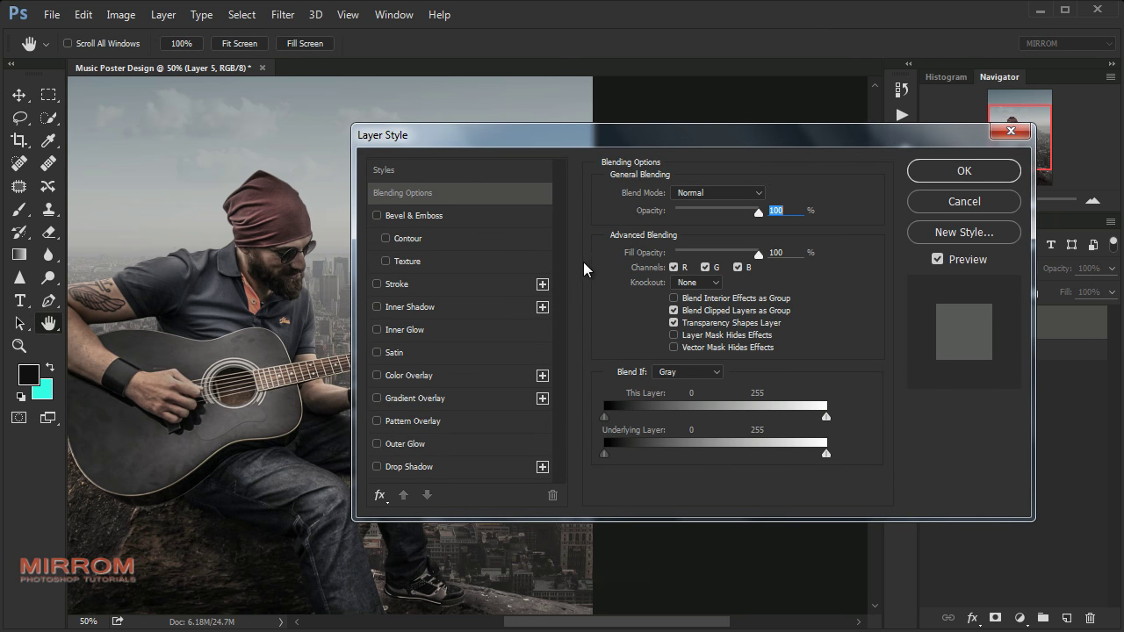
left_click(434, 191)
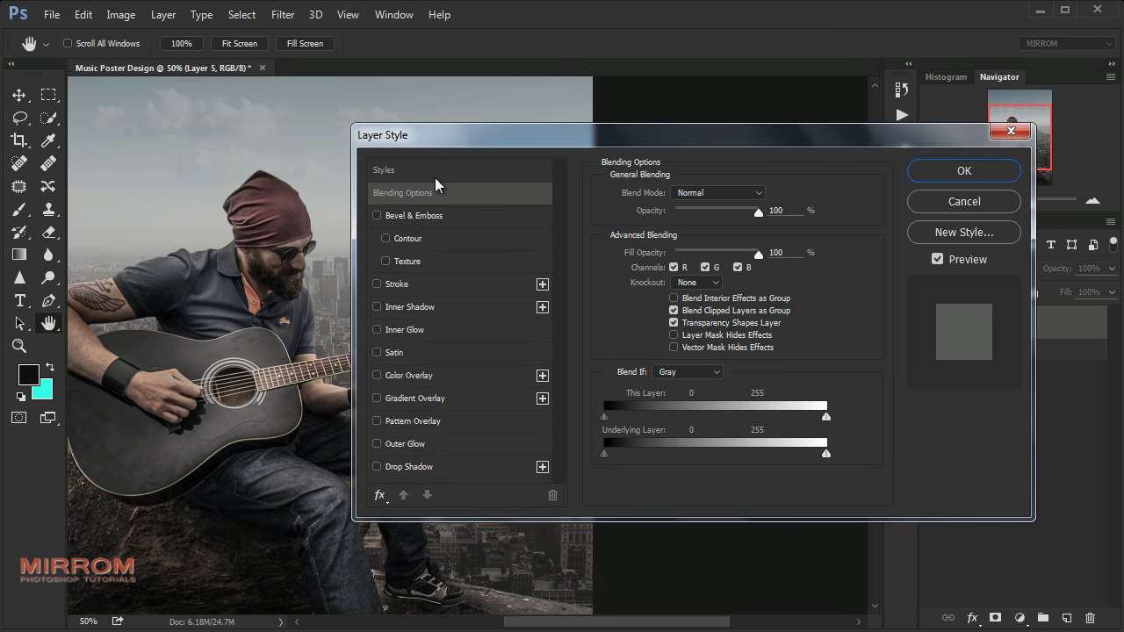
left_click(405, 329)
left_click(376, 329)
left_click(389, 306)
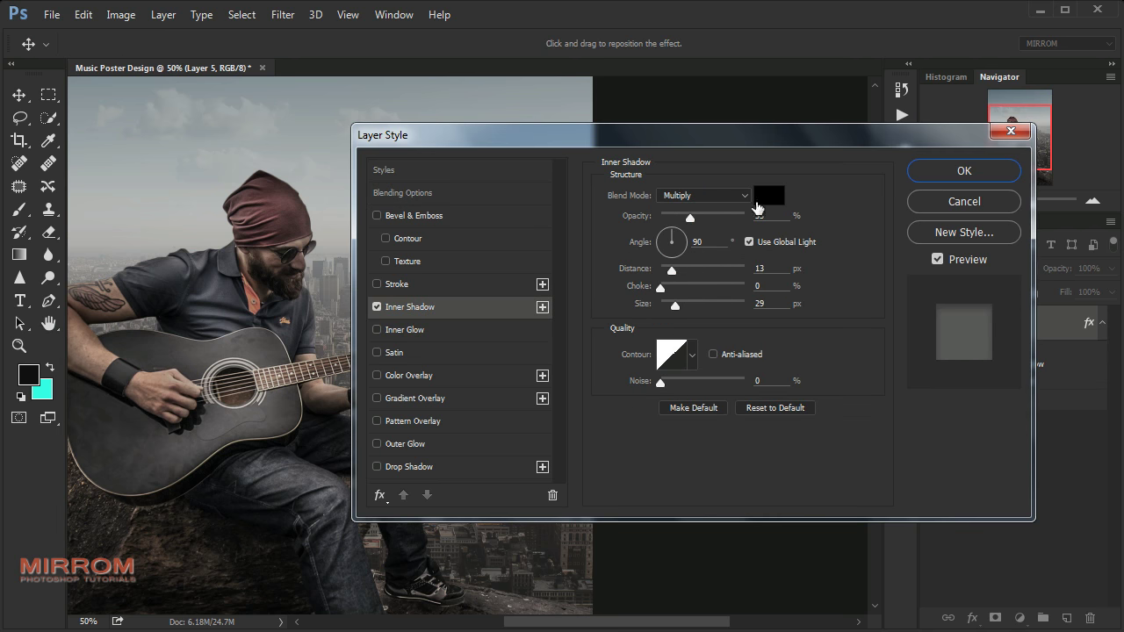
left_click(768, 195)
type("ffffff")
left_click(953, 203)
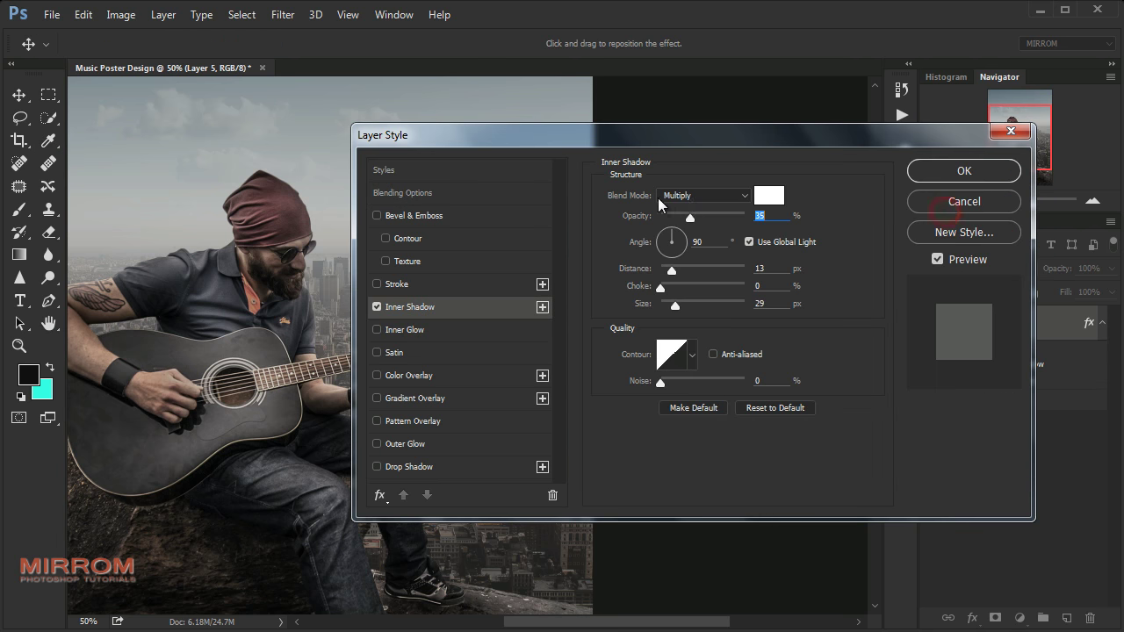
Set the inner shadow to Overlay, 97% opacity, 7 px distance, 2% choke, 11 px size.
left_click(689, 197)
left_click(684, 392)
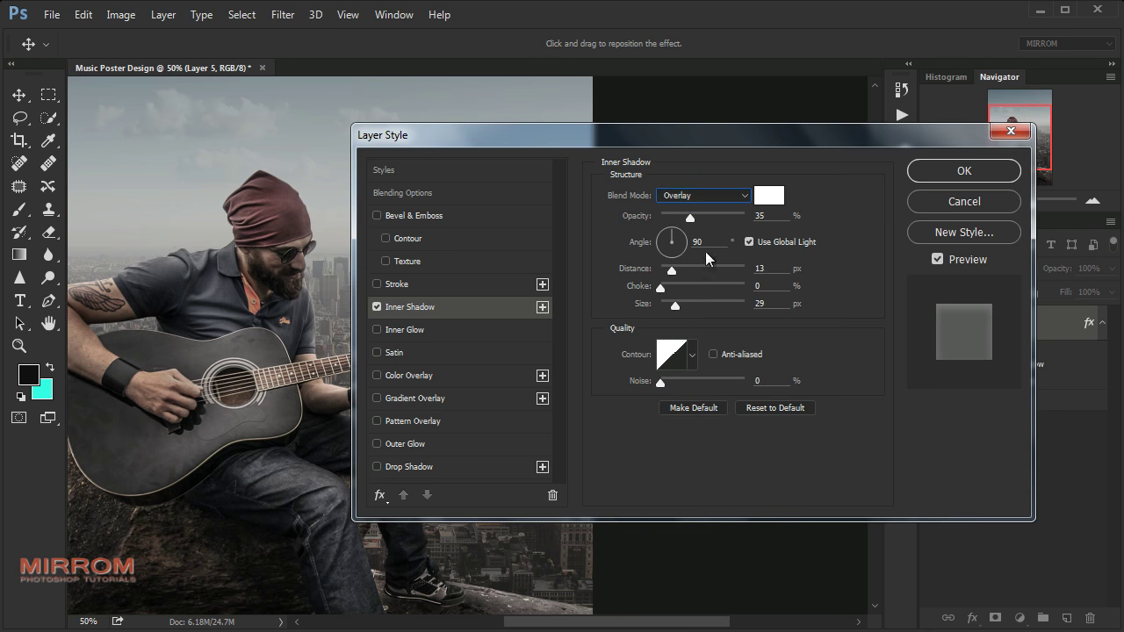
left_click_drag(690, 215, 750, 218)
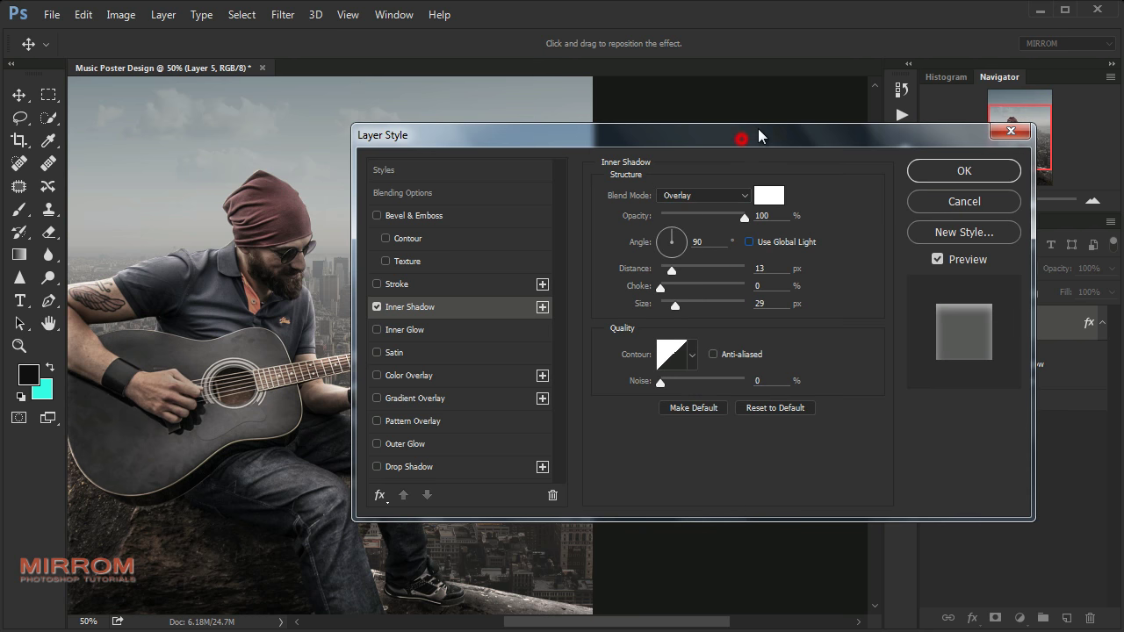
left_click_drag(758, 130, 794, 110)
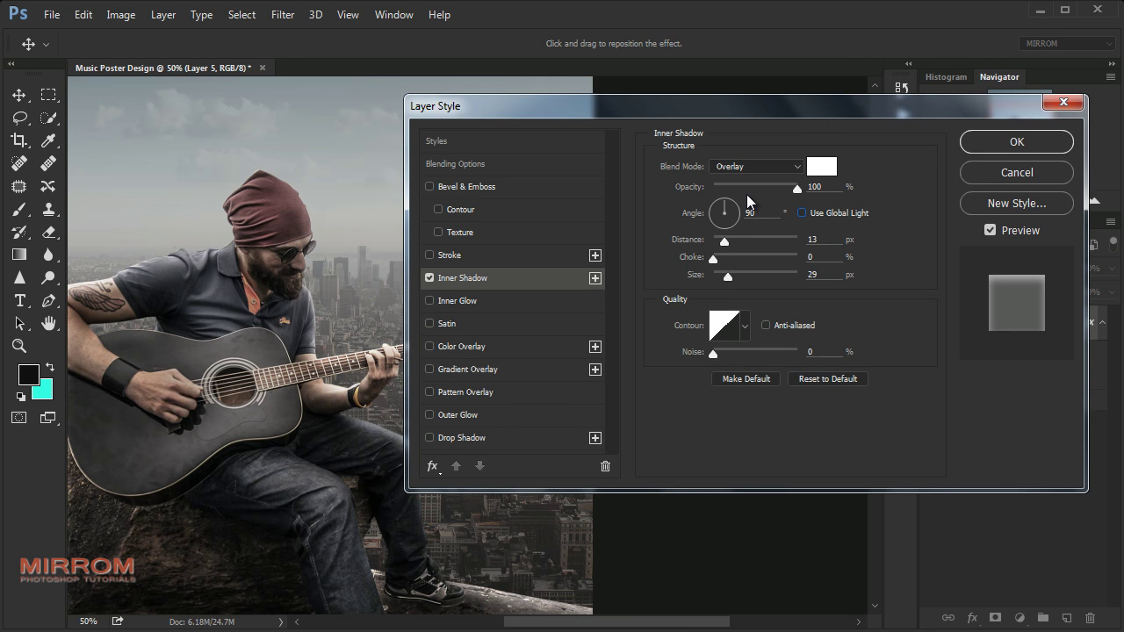
type("5")
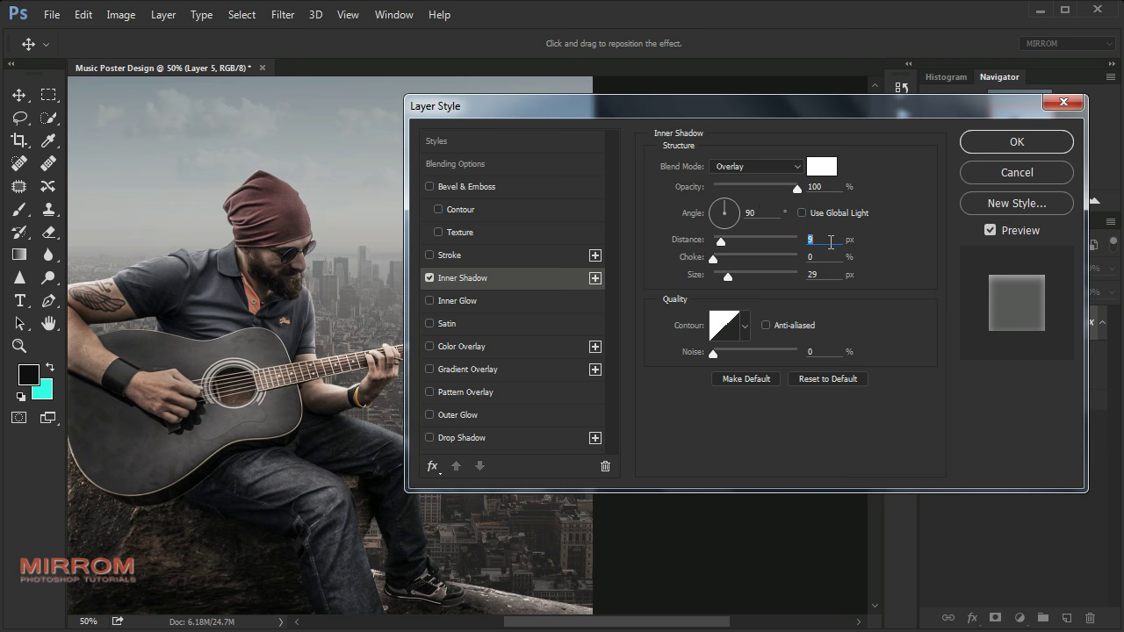
left_click(831, 274)
key("shift+Down")
type("11")
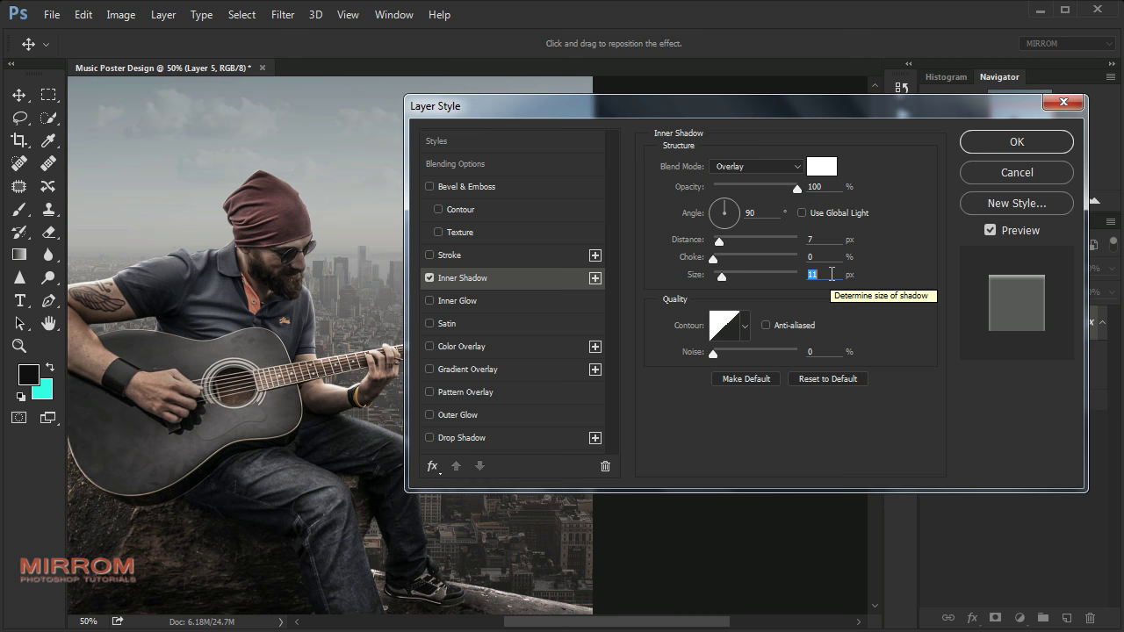
left_click_drag(796, 187, 785, 189)
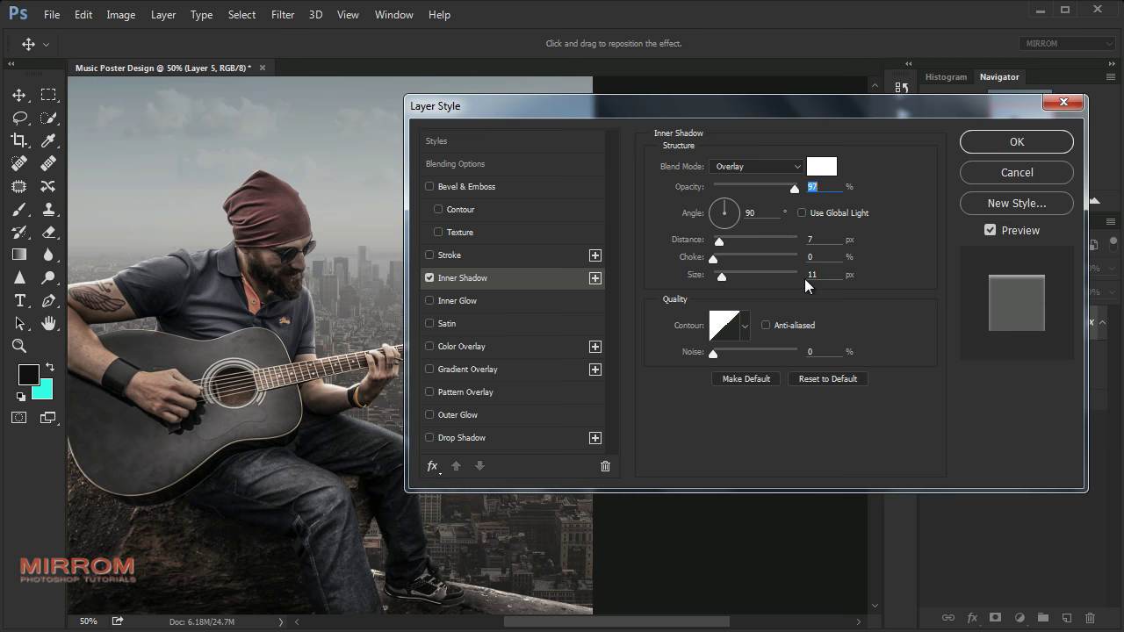
left_click(822, 256)
key("Up")
key("Return")
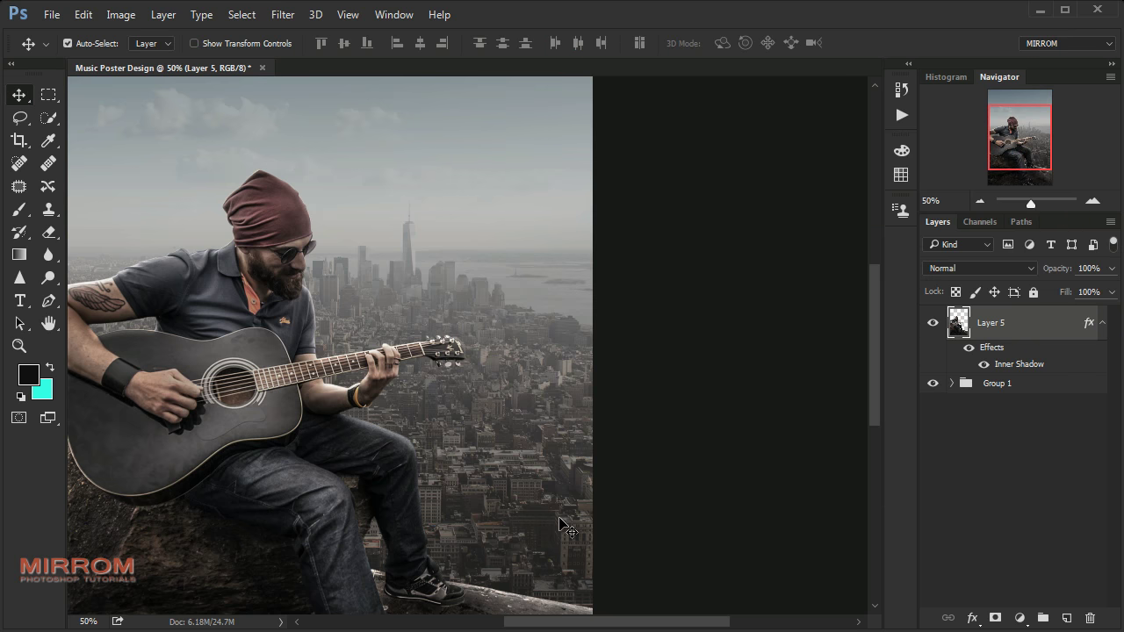
Convert Layer 5's inner shadow effect into its own clipped layer.
key("ctrl+minus")
left_click(1102, 323)
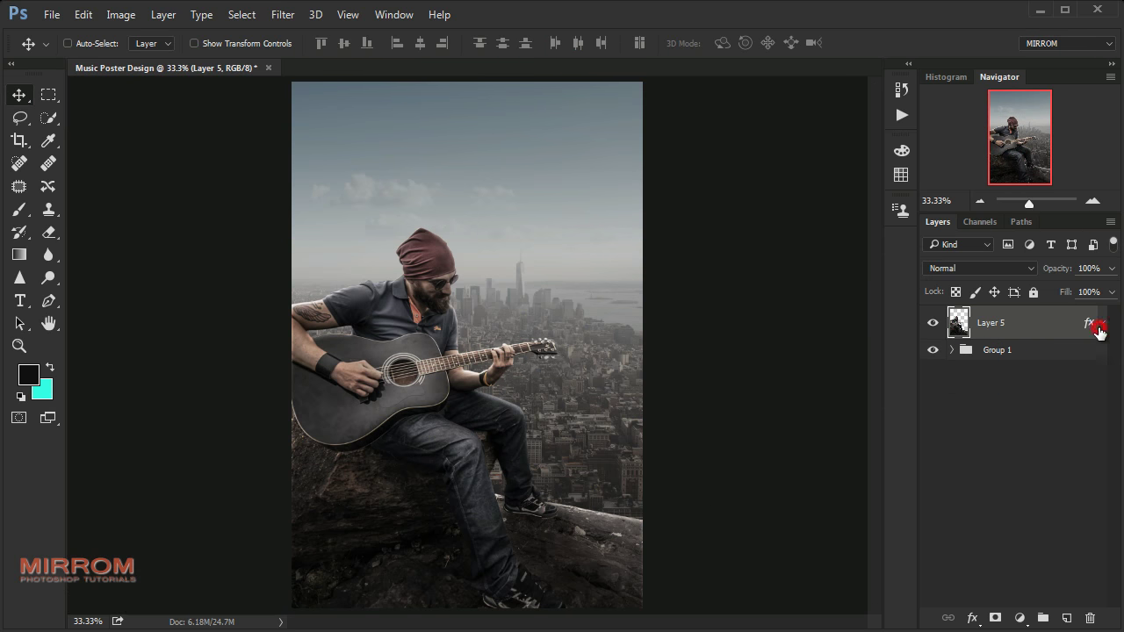
right_click(1102, 323)
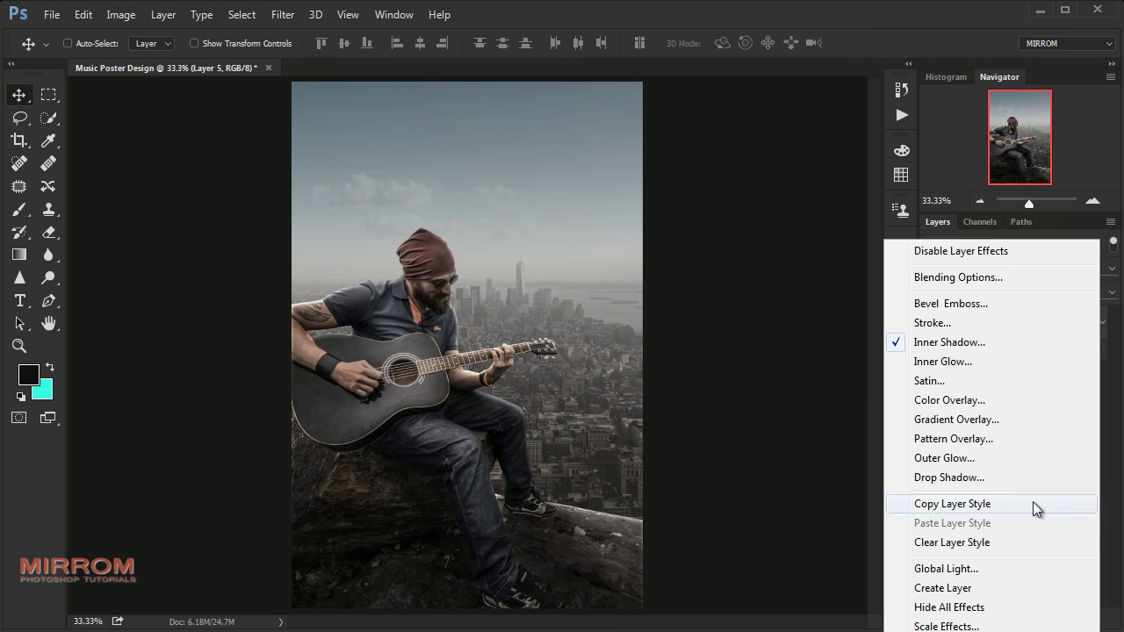
left_click(975, 593)
left_click(933, 324)
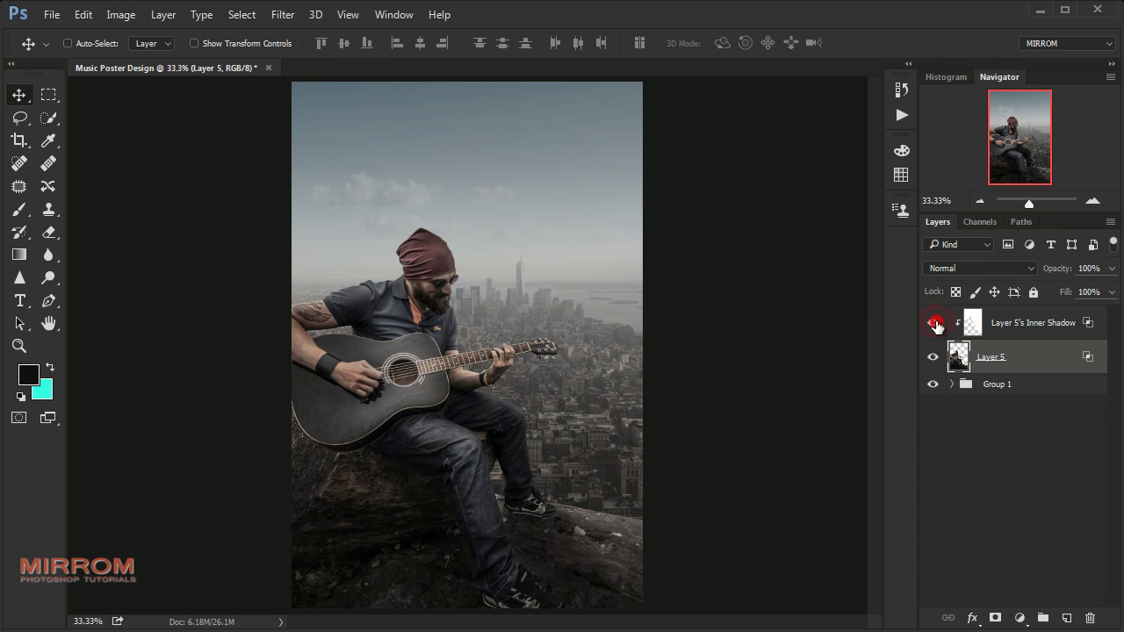
left_click(934, 323)
left_click(933, 323)
Mask the Inner Shadow layer, painting it out with a 200 px black brush at 100%.
left_click(984, 330)
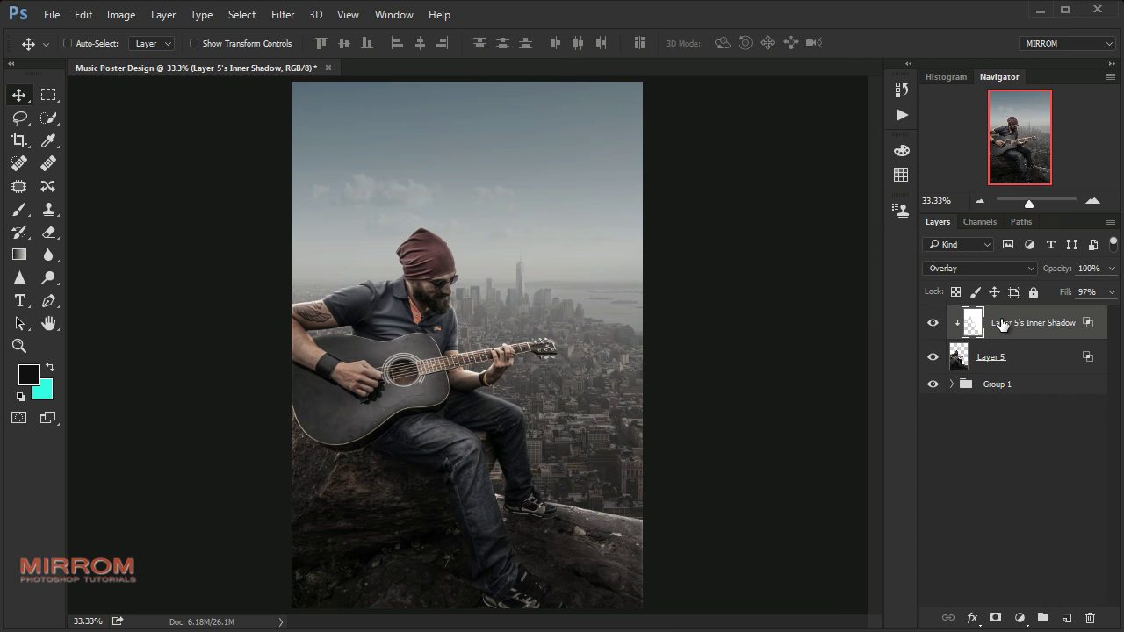
left_click(997, 617)
key("b")
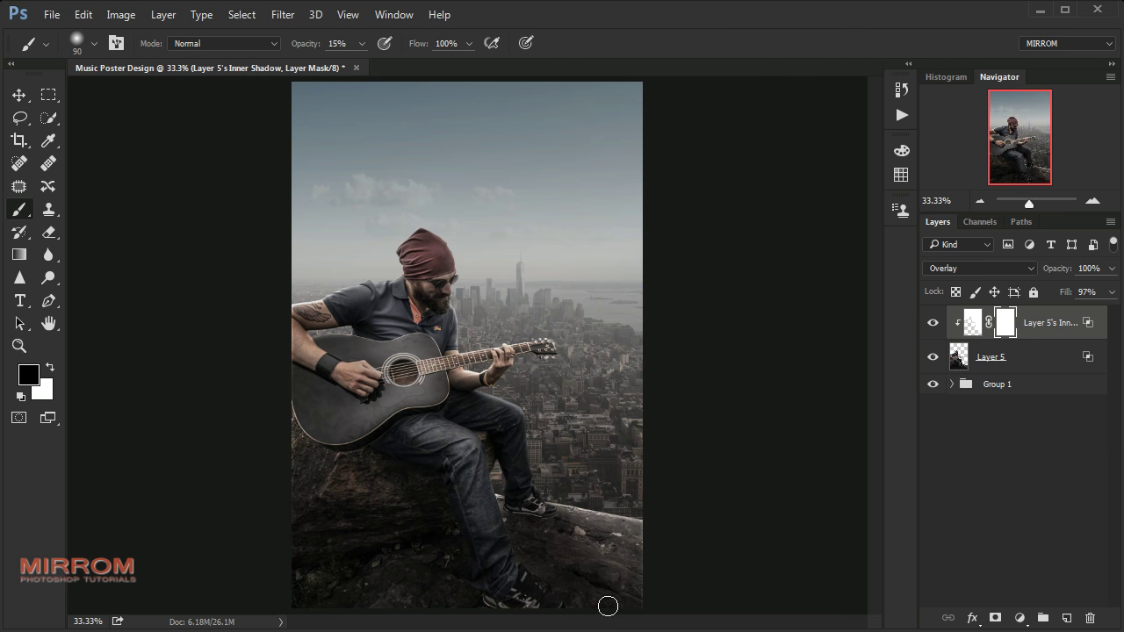
left_click_drag(365, 57, 477, 85)
key("bracketright")
key("bracketright")
key("bracketright")
key("v")
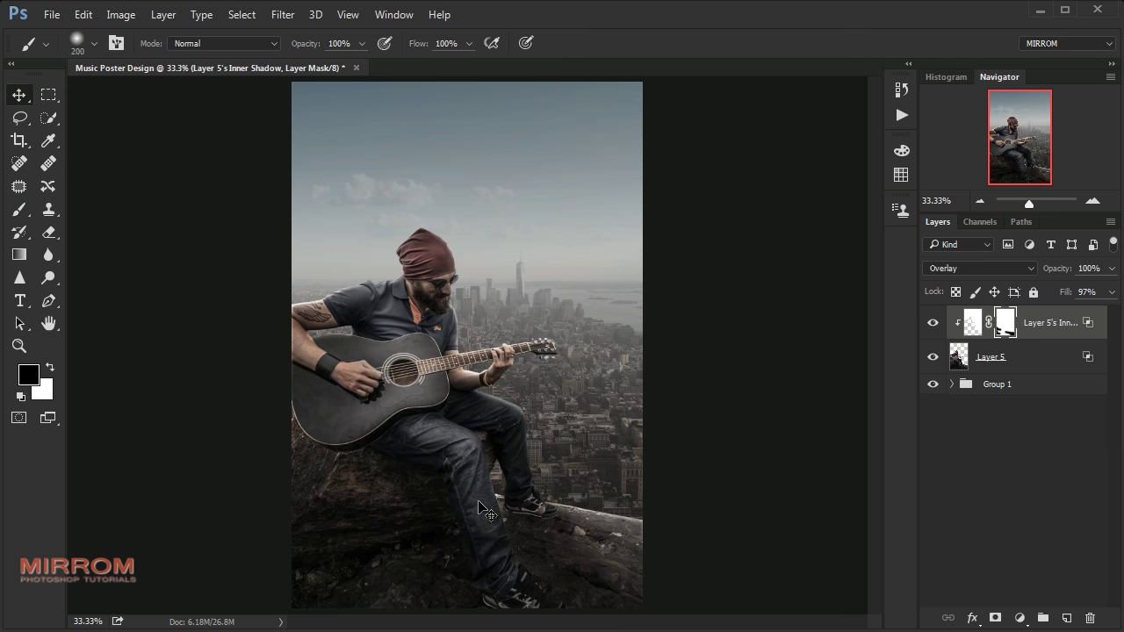
left_click(932, 323)
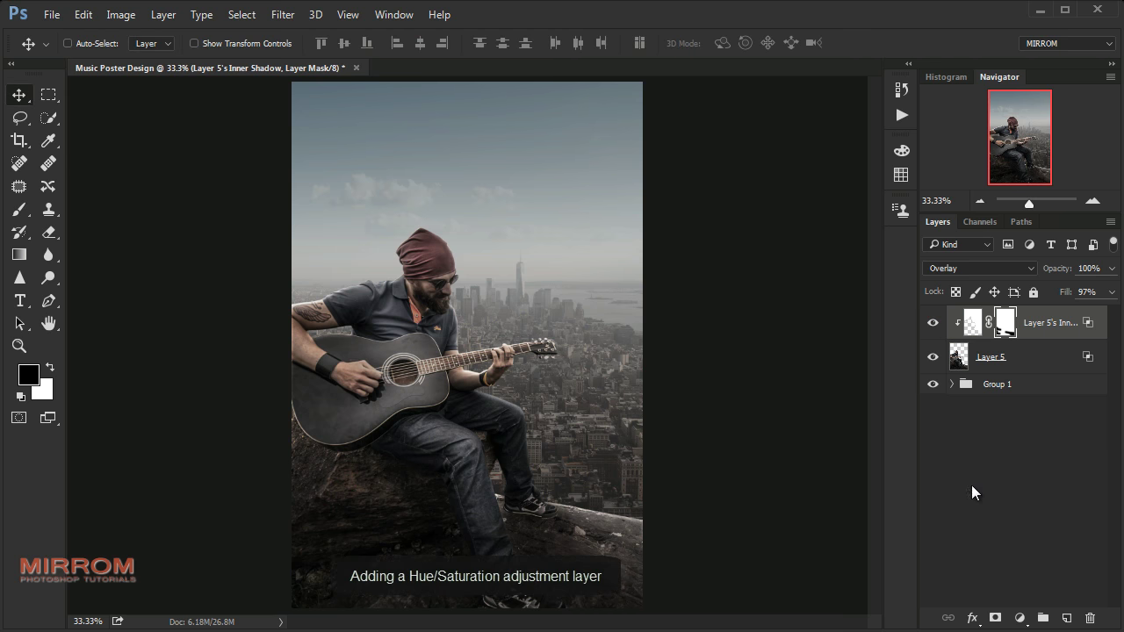
Add a Hue/Saturation layer with raised saturation and lightness.
left_click(1021, 616)
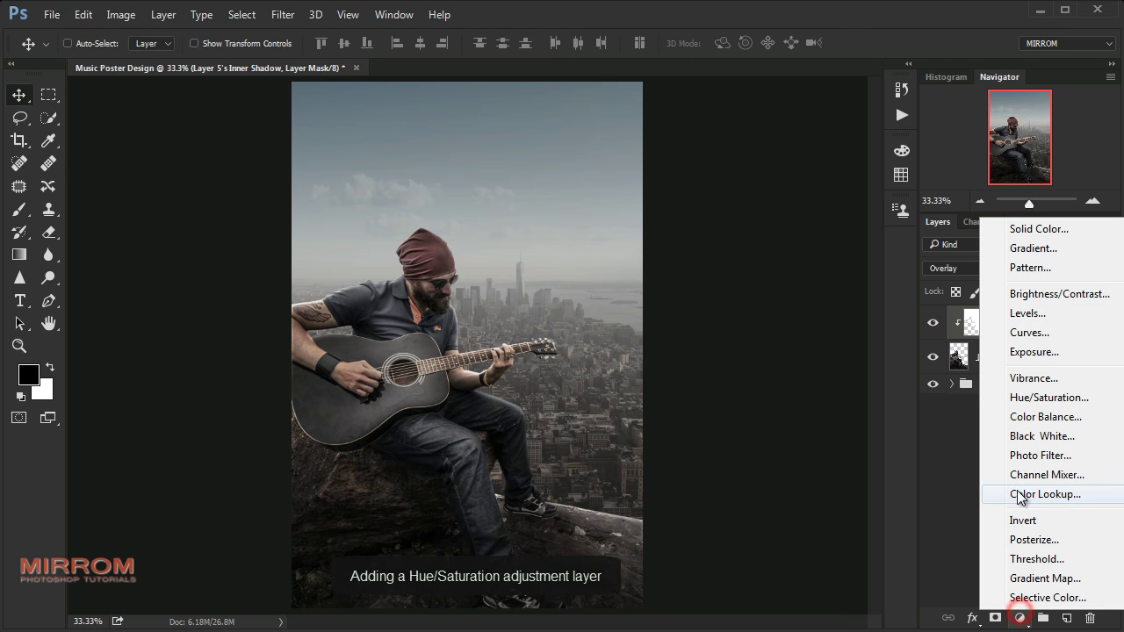
left_click(1030, 397)
left_click_drag(618, 256, 796, 203)
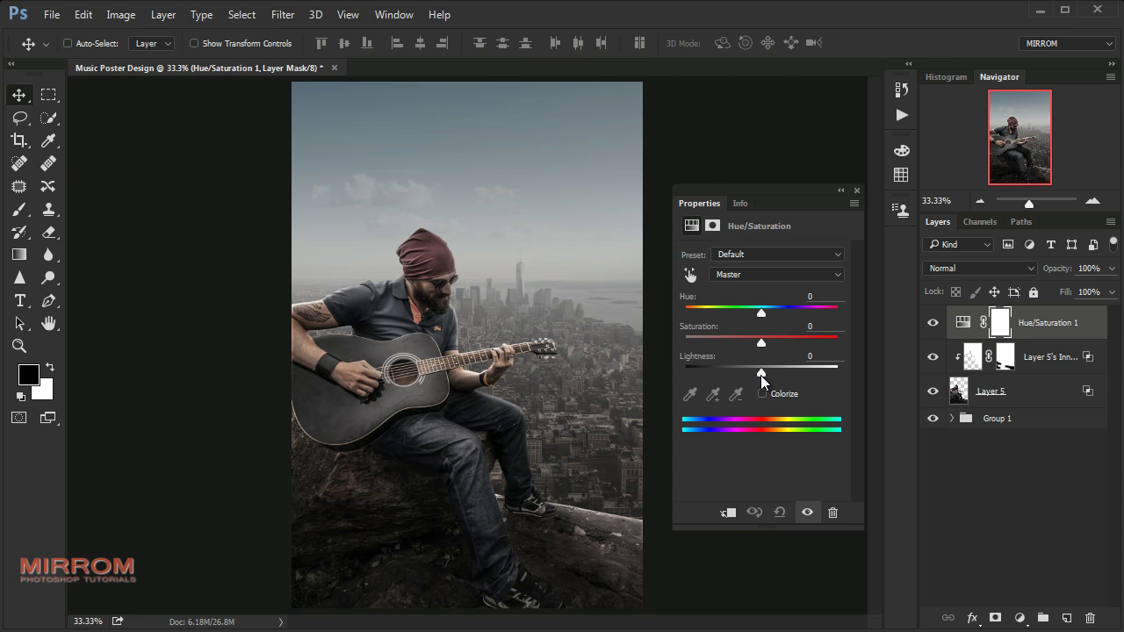
left_click_drag(760, 374, 781, 340)
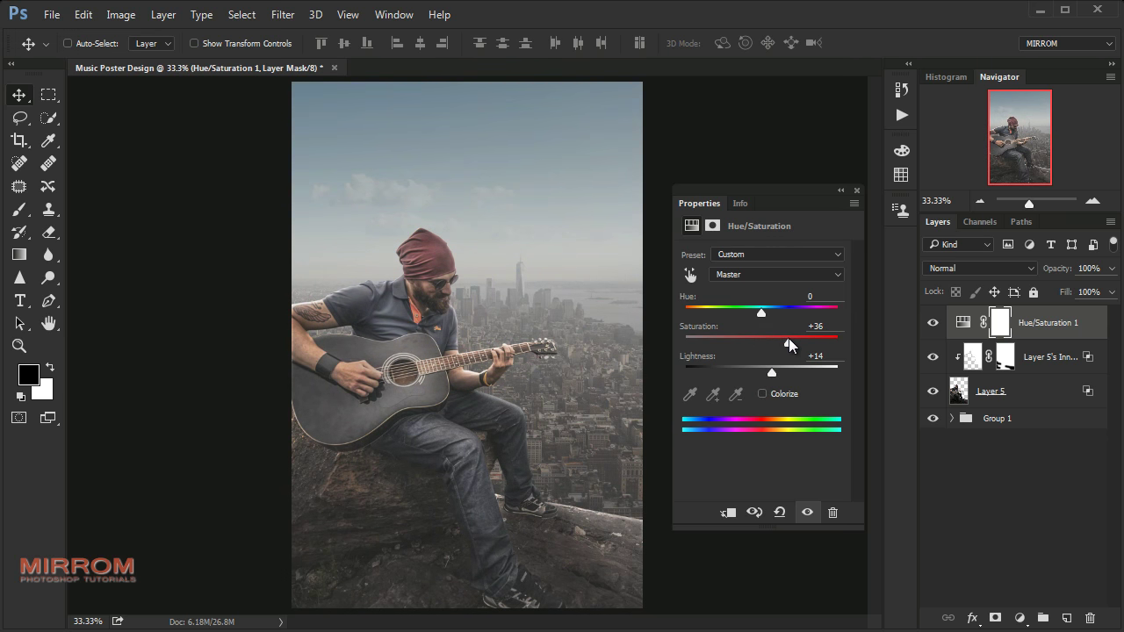
left_click(857, 189)
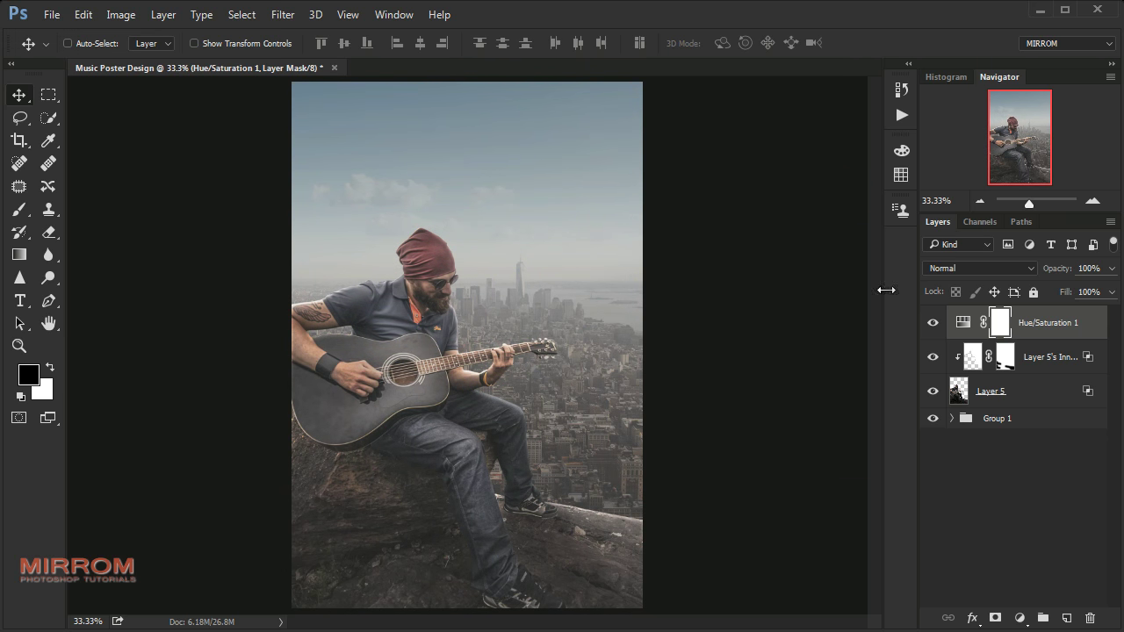
left_click(932, 323)
left_click(933, 323)
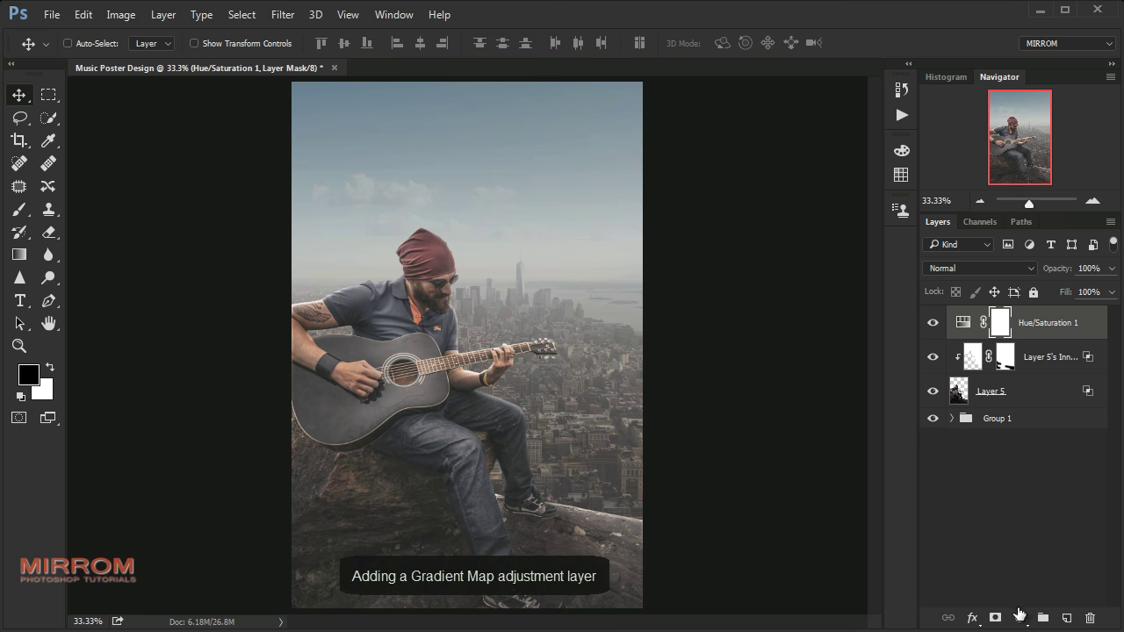
Add a Gradient Map using the purple-to-yellow gradient preset.
left_click(1019, 617)
left_click(1028, 576)
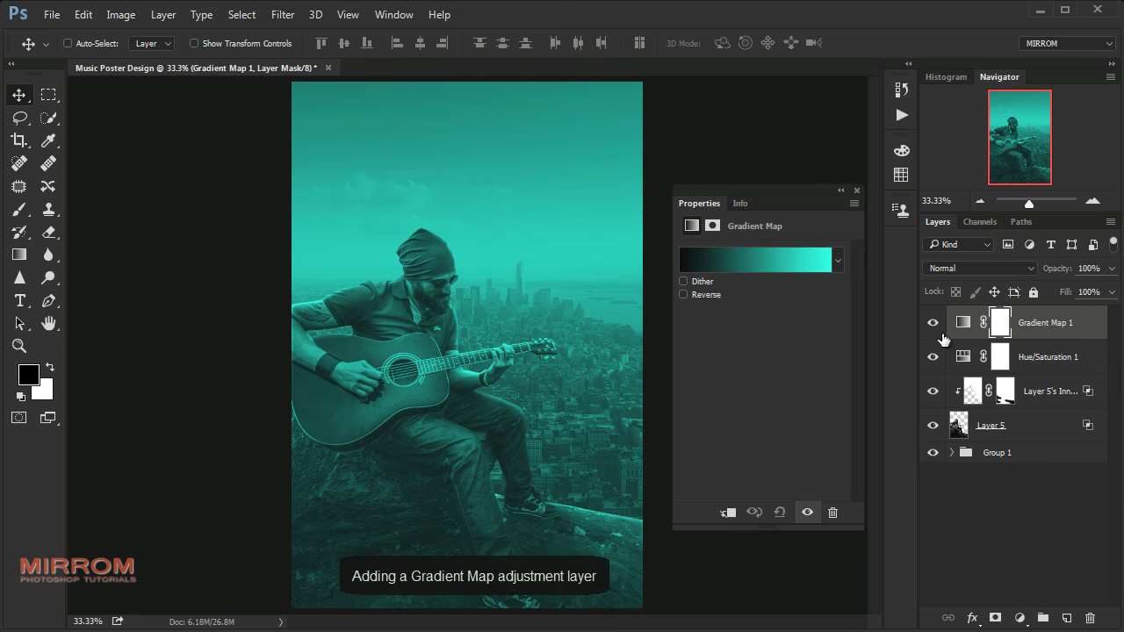
left_click(955, 269)
left_click(826, 327)
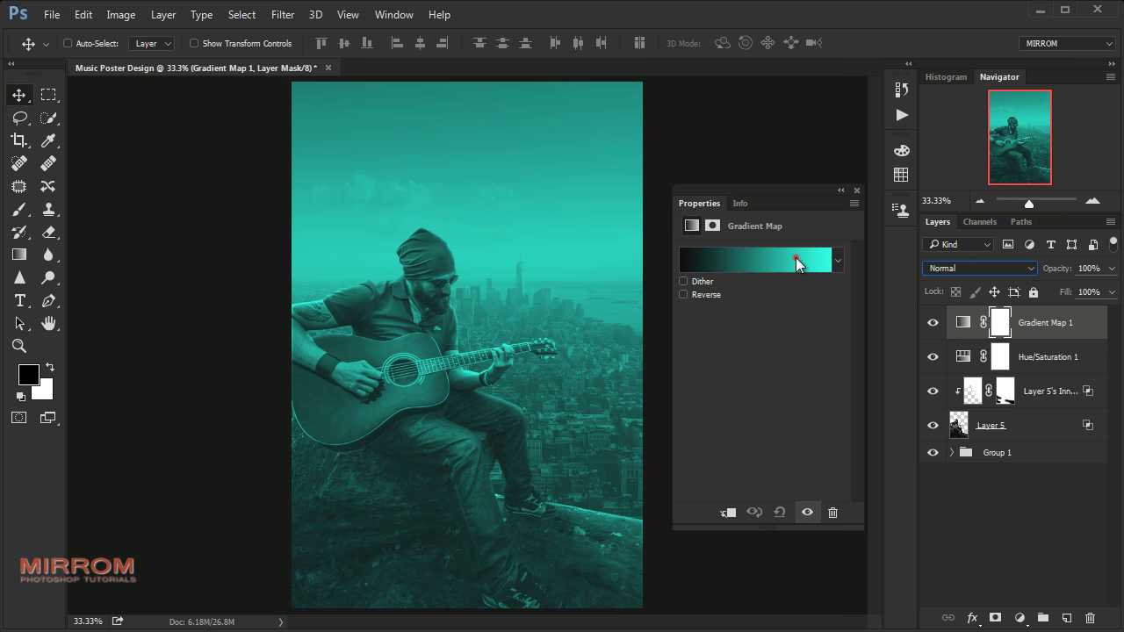
left_click(797, 261)
scroll(823, 239, "down", 3)
scroll(779, 283, "down", 3)
left_click(665, 281)
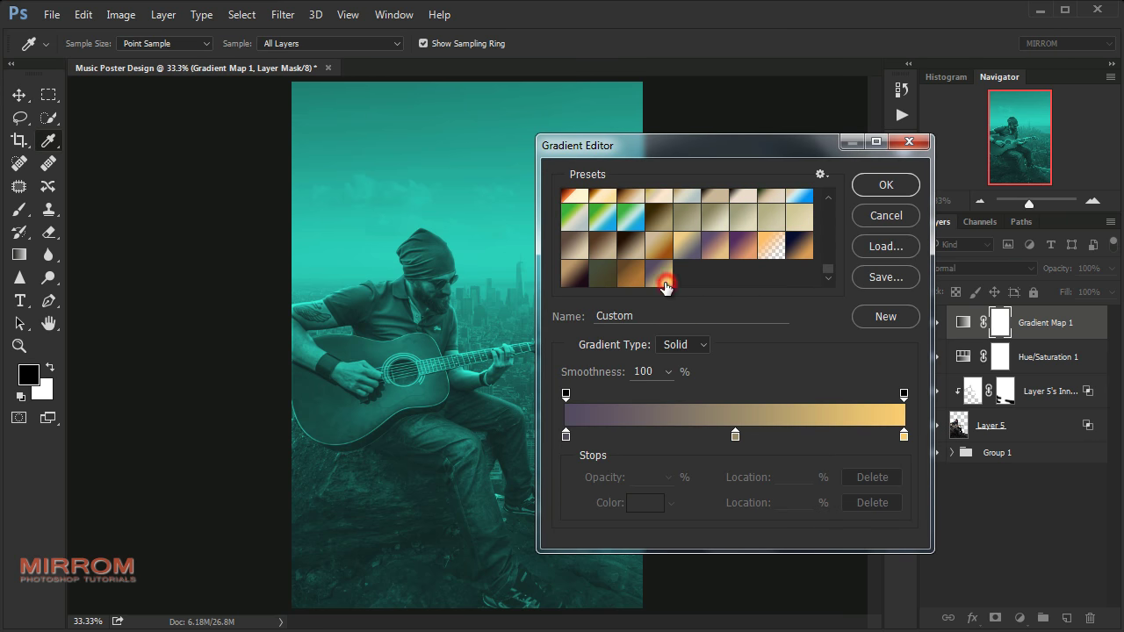
Set the gradient's three stops to purple, tan and yellow.
left_click(566, 436)
left_click(641, 503)
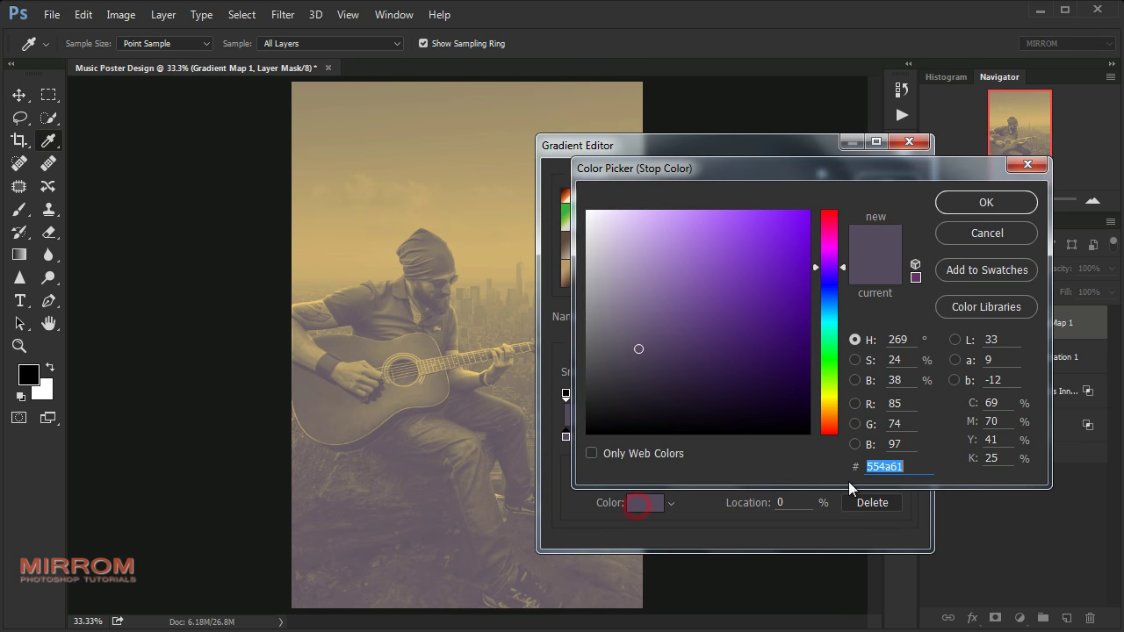
left_click(963, 201)
left_click(736, 433)
left_click(646, 504)
left_click(970, 197)
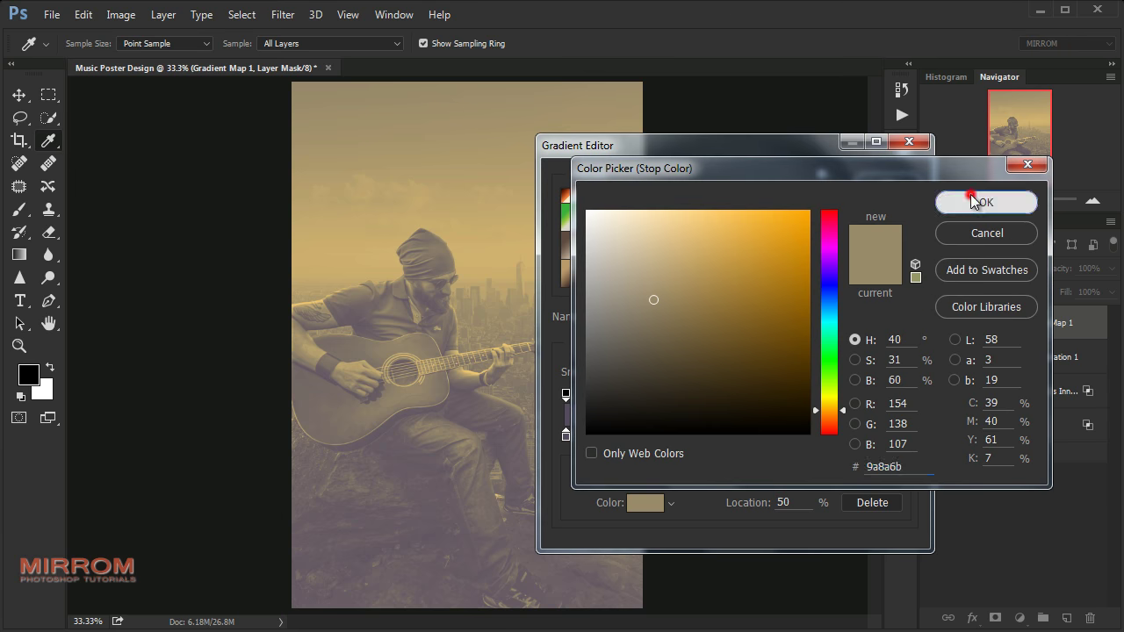
left_click(908, 435)
left_click(646, 503)
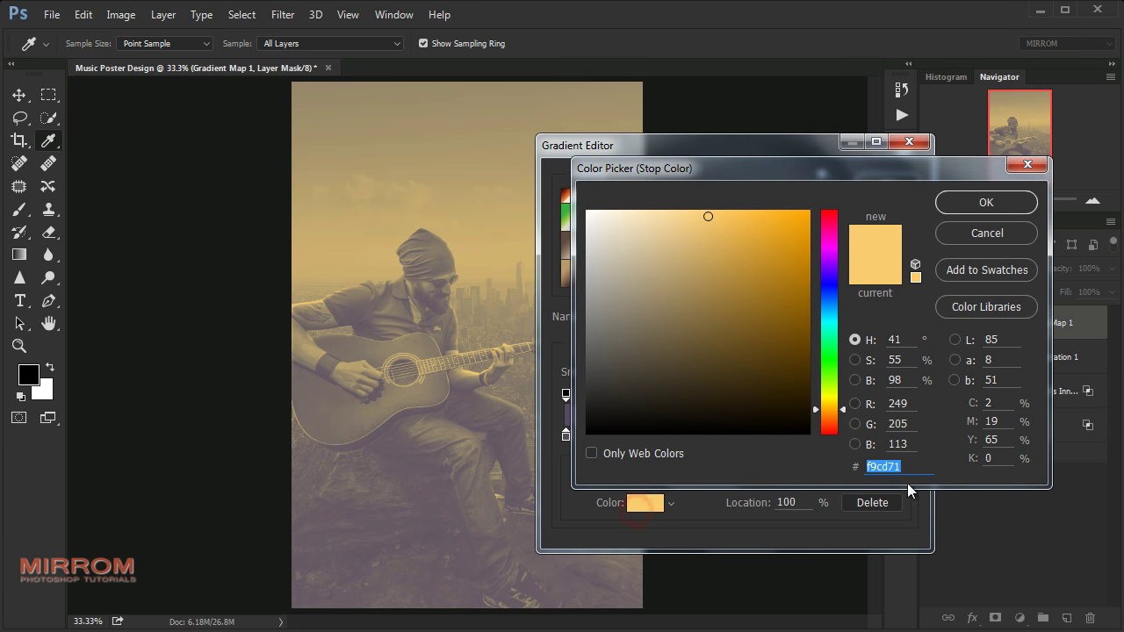
left_click(957, 204)
left_click(900, 188)
Set the Gradient Map's blend mode to Hard Light.
left_click(981, 268)
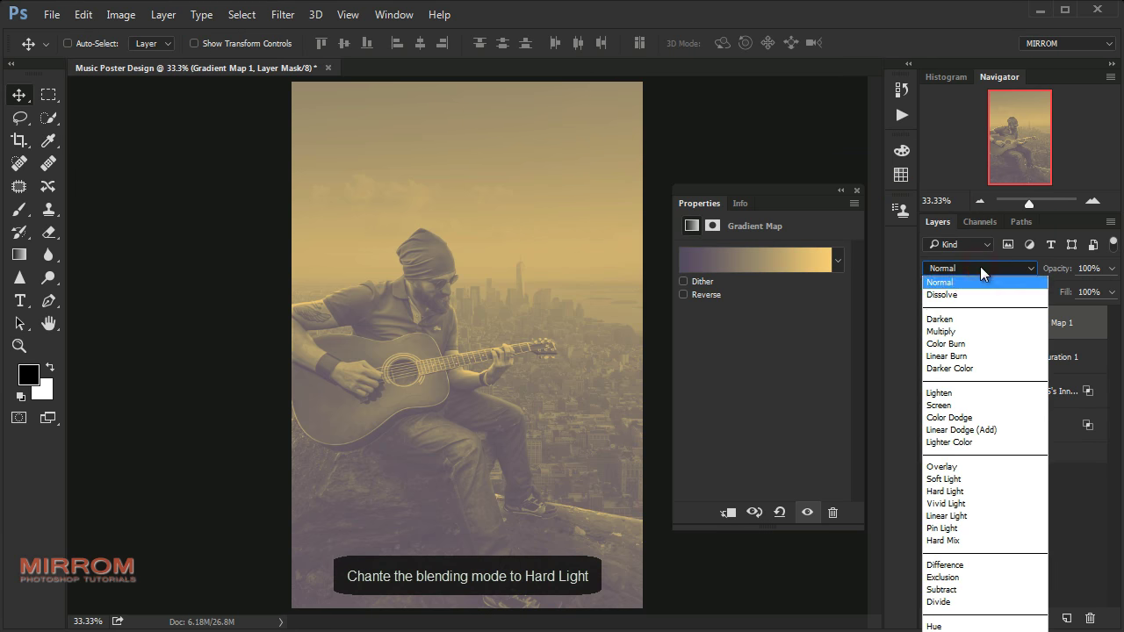
left_click(977, 491)
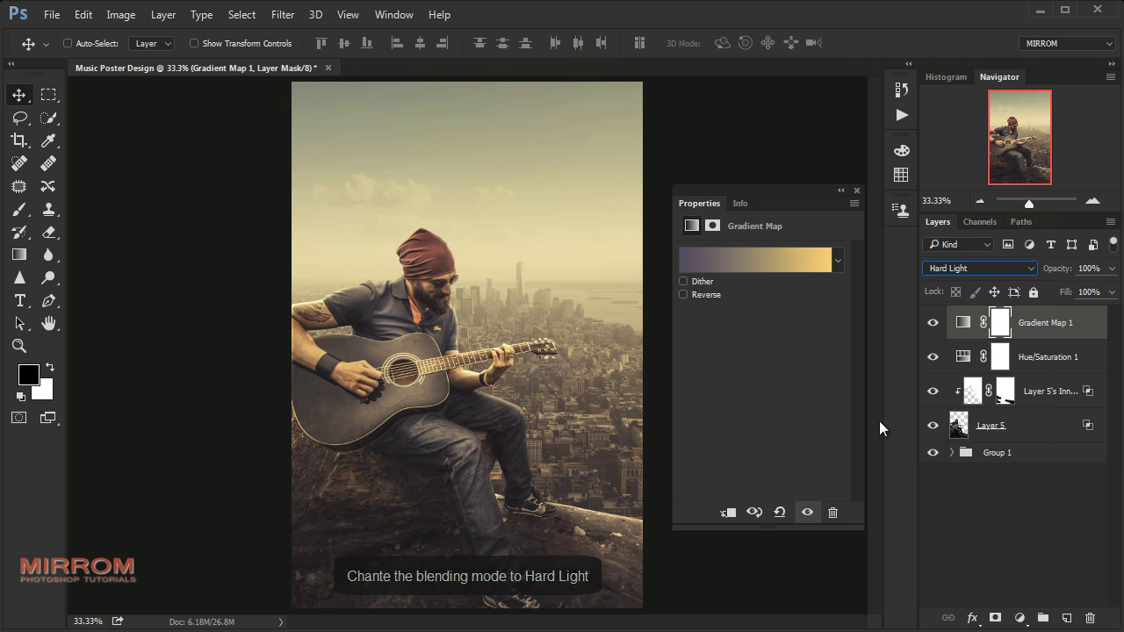
left_click(856, 191)
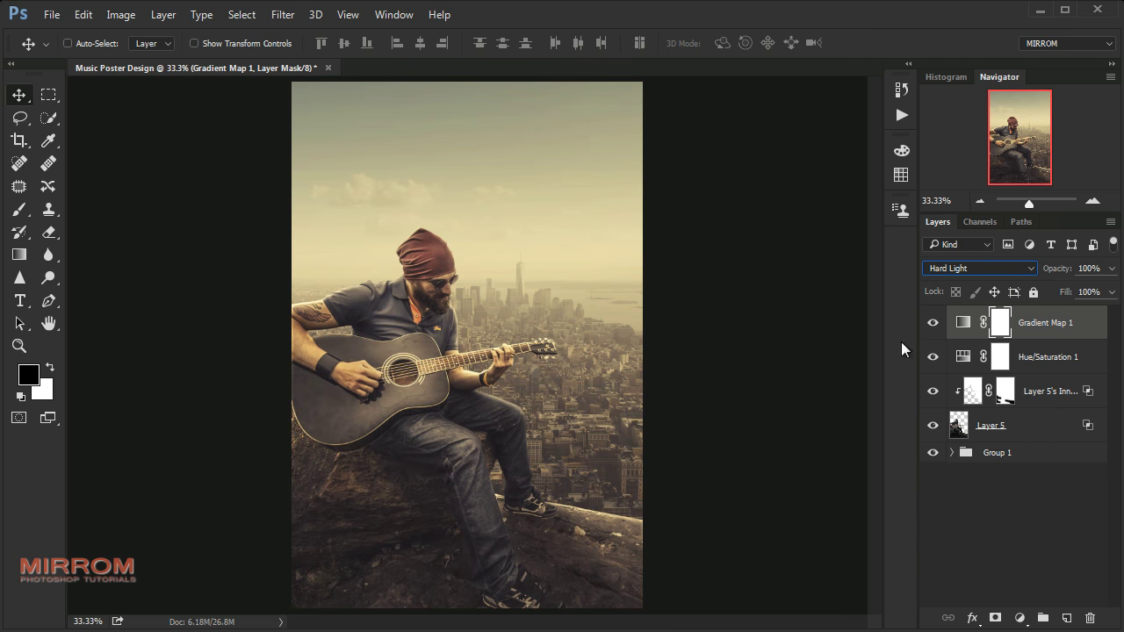
left_click(934, 324)
Stamp visible into Layer 6 and set Shadows/Highlights: shadows 40%, highlights 16%, Color +36, Midtone +11.
key("shift+ctrl+alt+e")
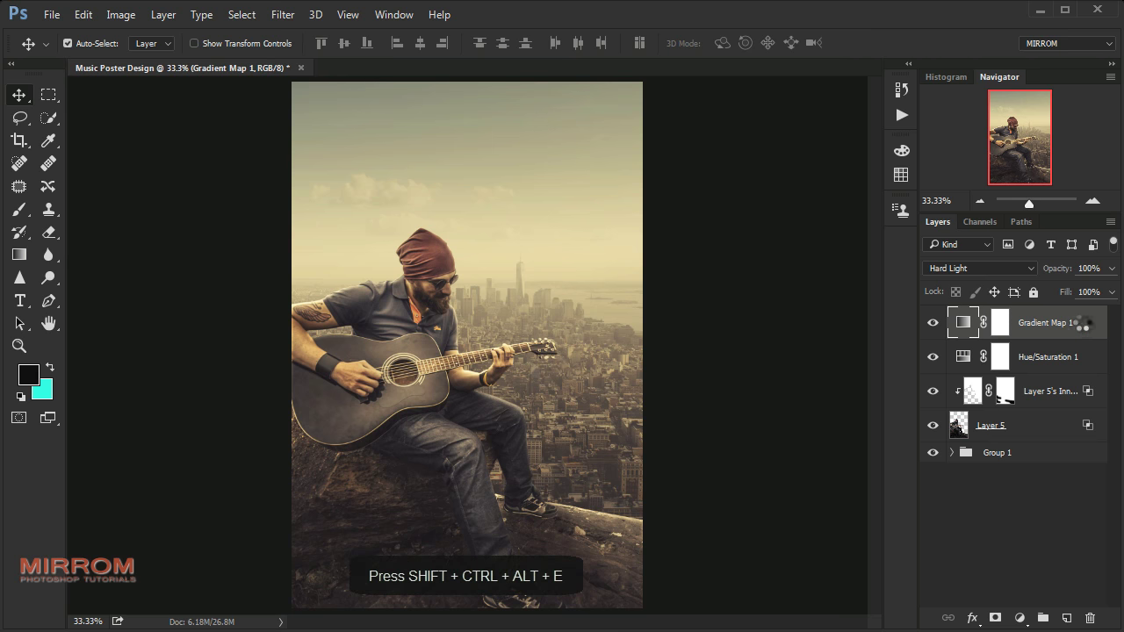
left_click(123, 15)
mouse_move(157, 59)
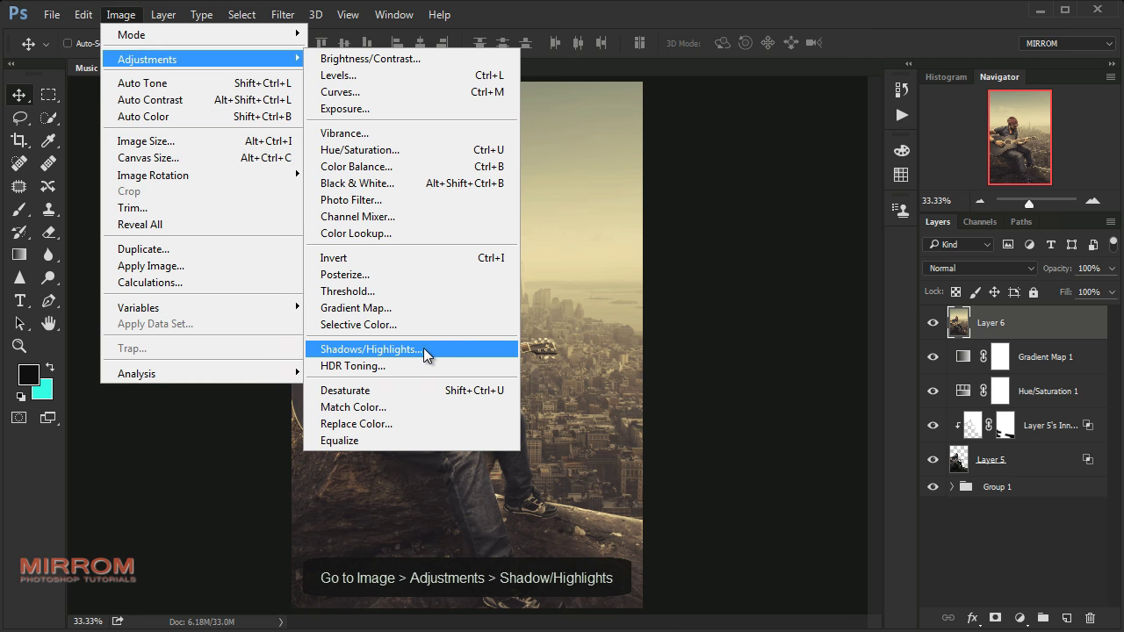
left_click(423, 348)
left_click_drag(766, 190, 770, 192)
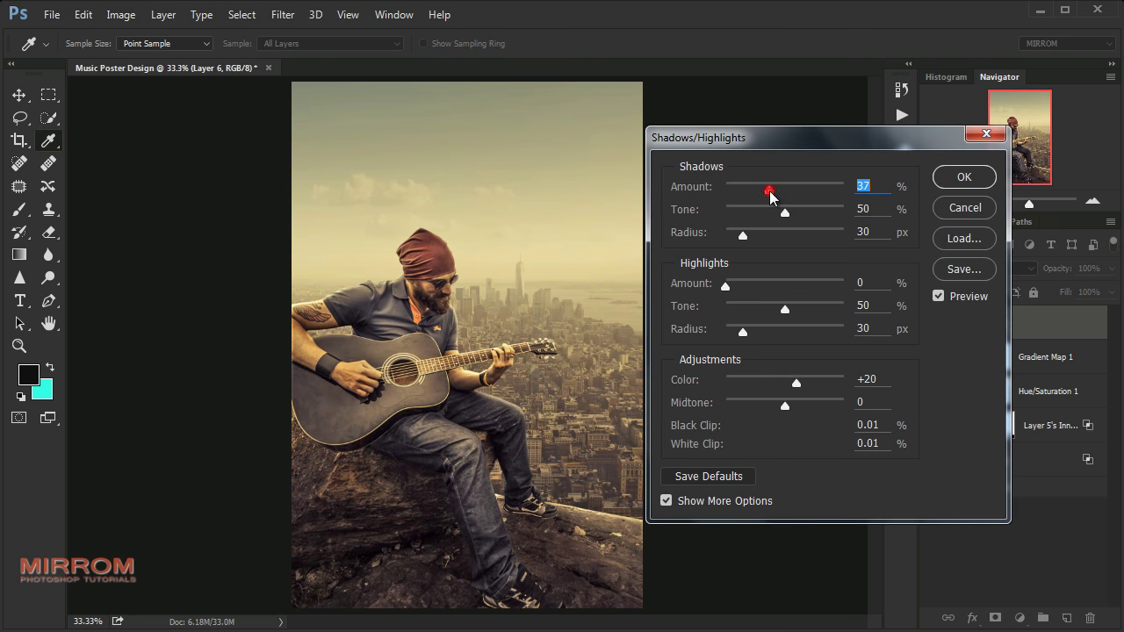
key("Down")
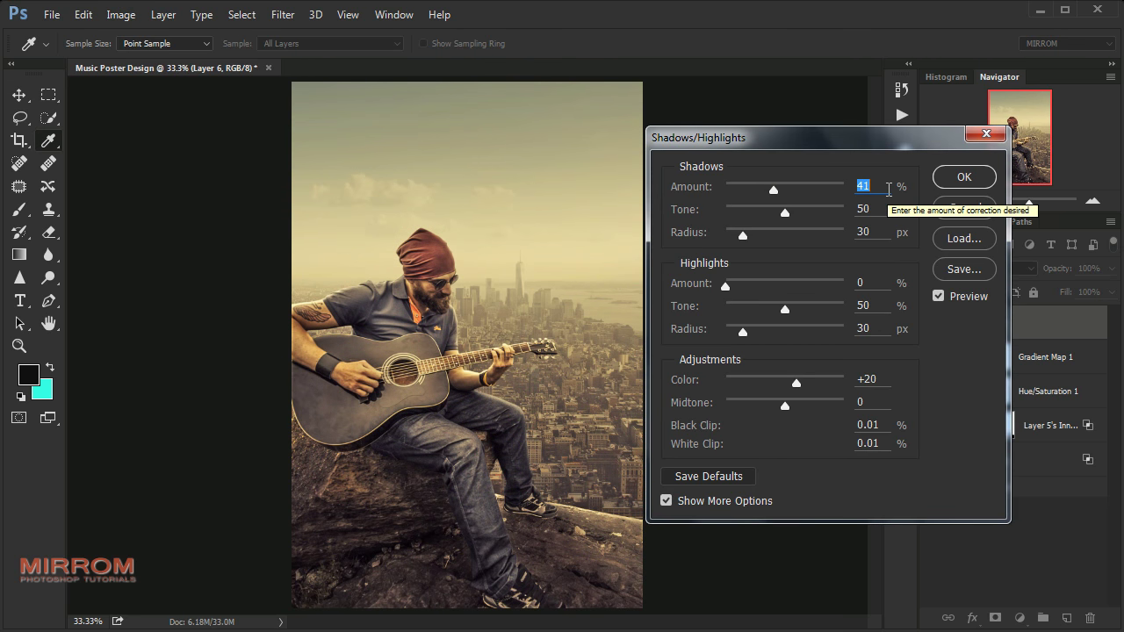
mouse_move(785, 213)
left_mouse_down()
mouse_move(757, 214)
mouse_move(746, 234)
left_mouse_up()
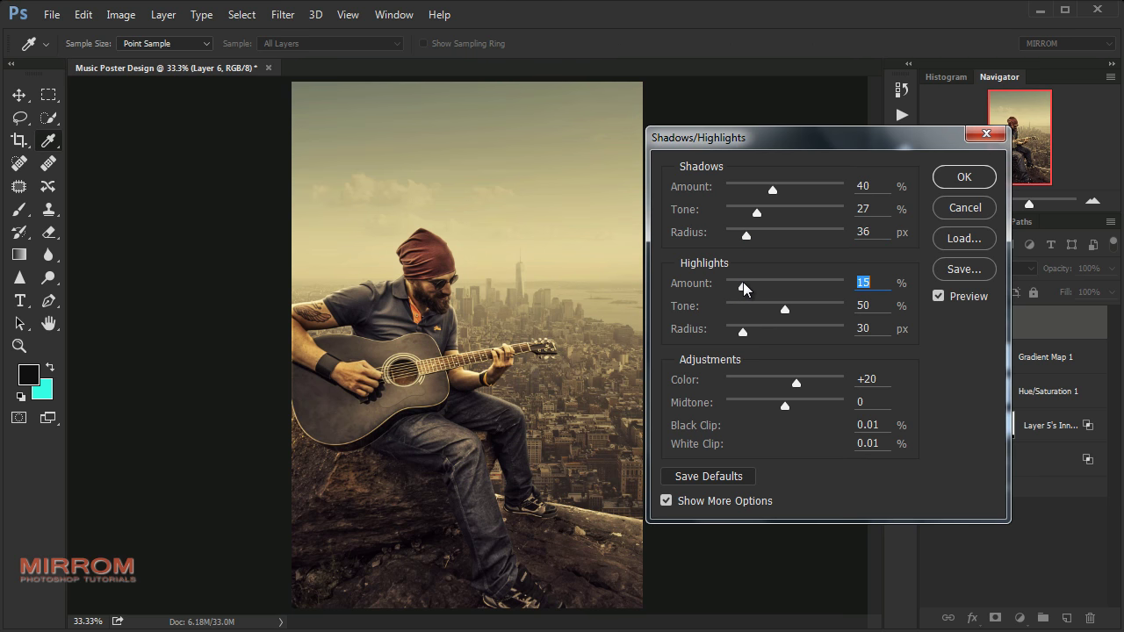
mouse_move(738, 282)
left_mouse_down()
mouse_move(778, 309)
mouse_move(758, 330)
left_mouse_up()
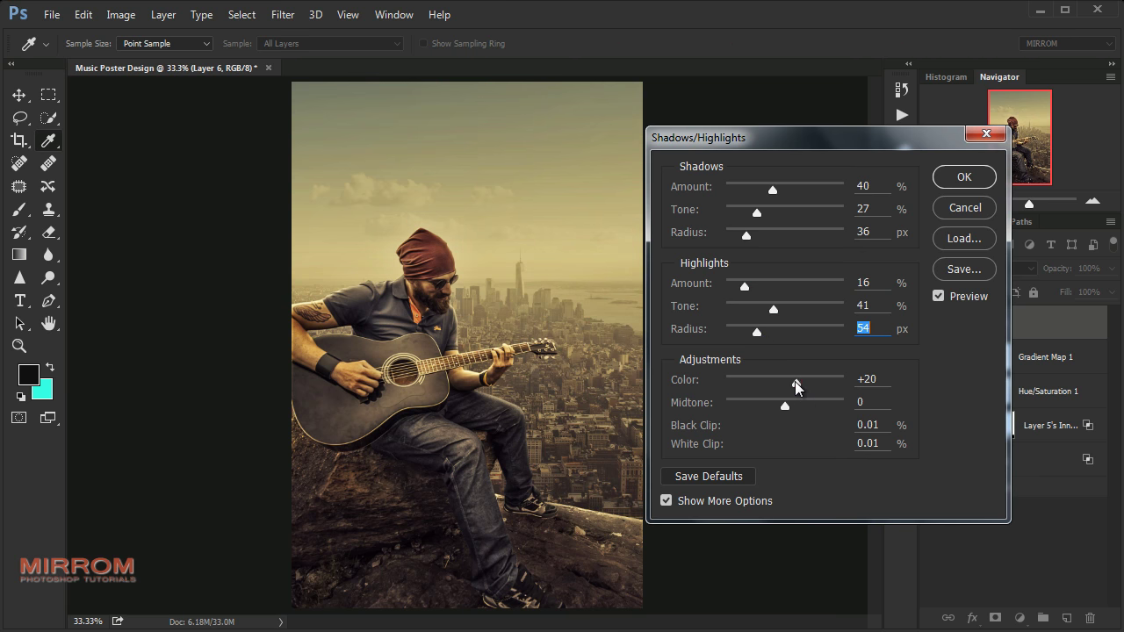
mouse_move(797, 386)
left_mouse_down()
mouse_move(810, 381)
mouse_move(791, 405)
left_mouse_up()
Apply Shadows/Highlights, then add a Color Lookup layer using 3Strip.look at 76% opacity.
left_click(963, 178)
key("v")
left_click(1020, 618)
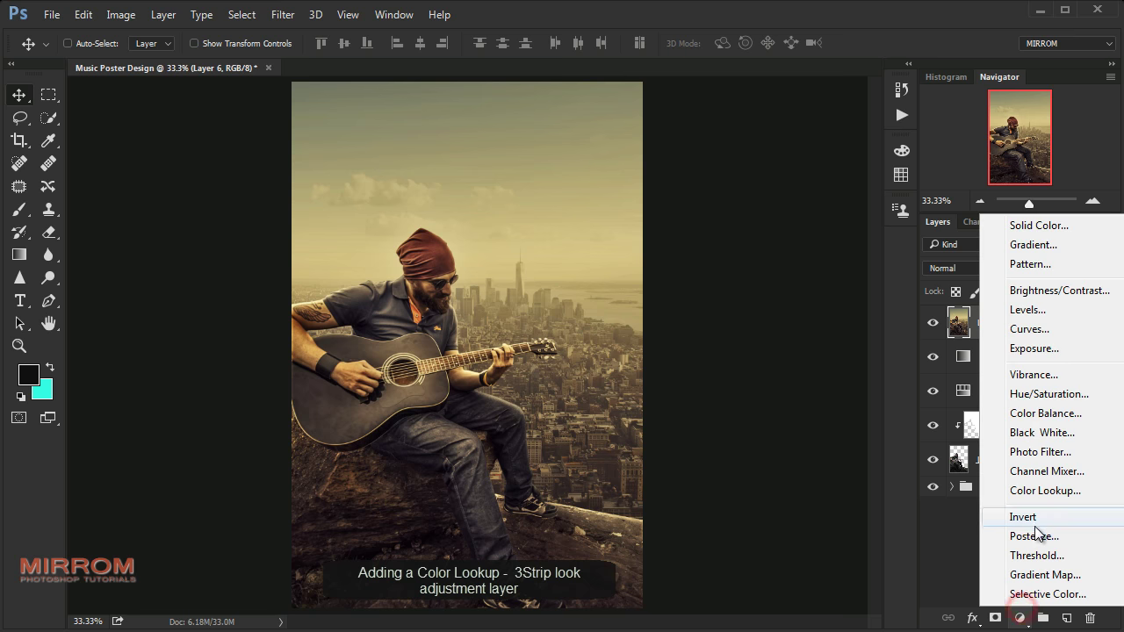
left_click(1041, 490)
left_click(837, 254)
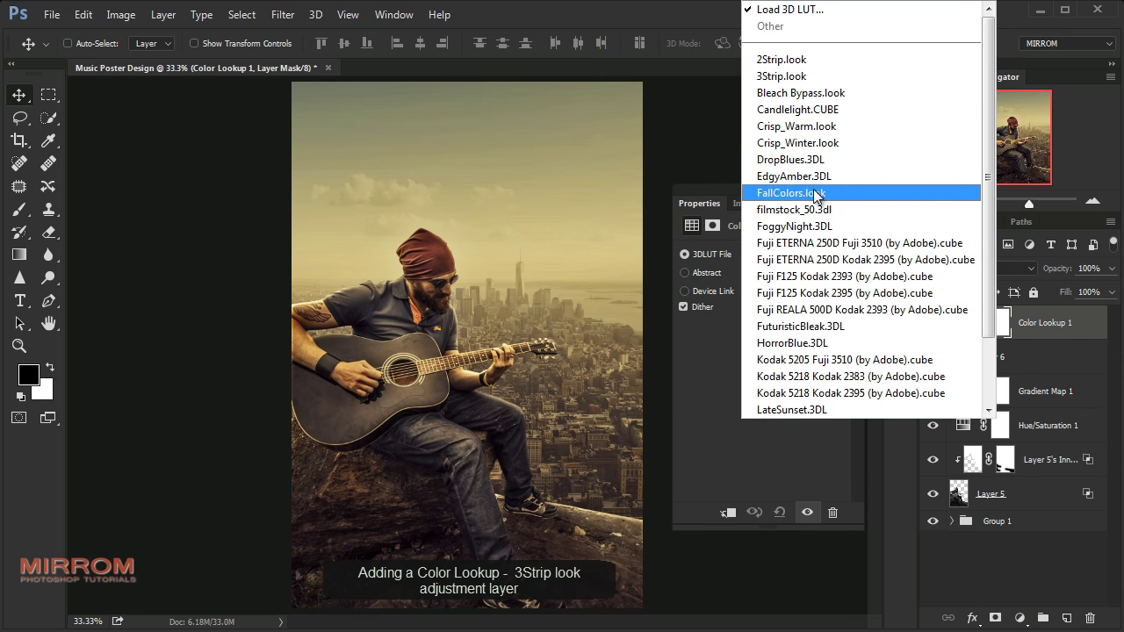
left_click(808, 87)
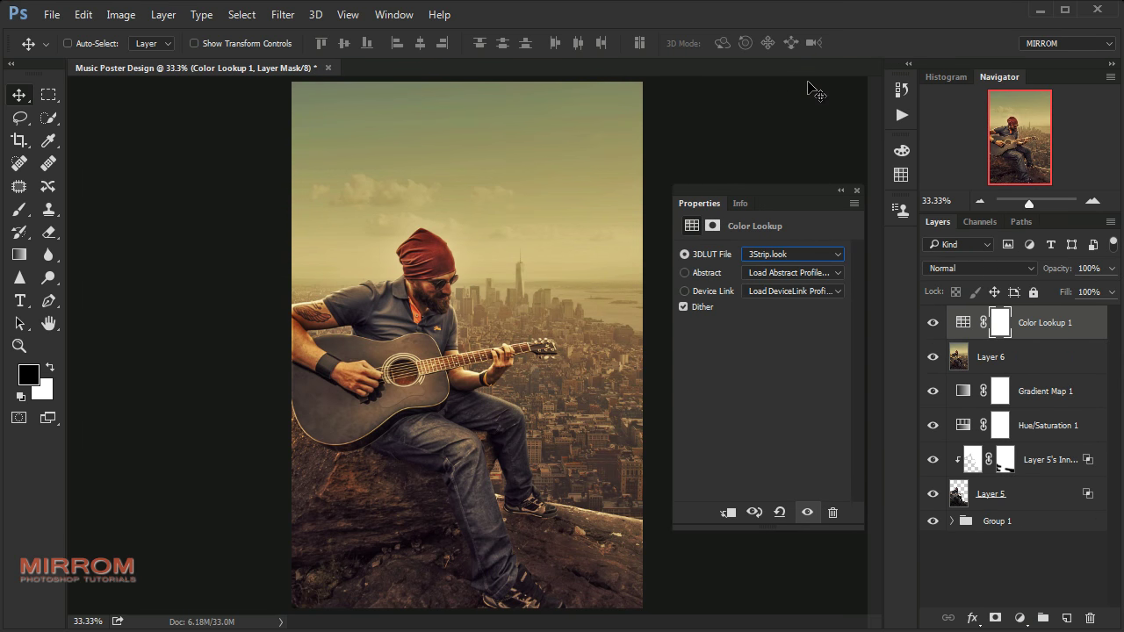
left_click(855, 191)
left_click(934, 322)
left_click(933, 322)
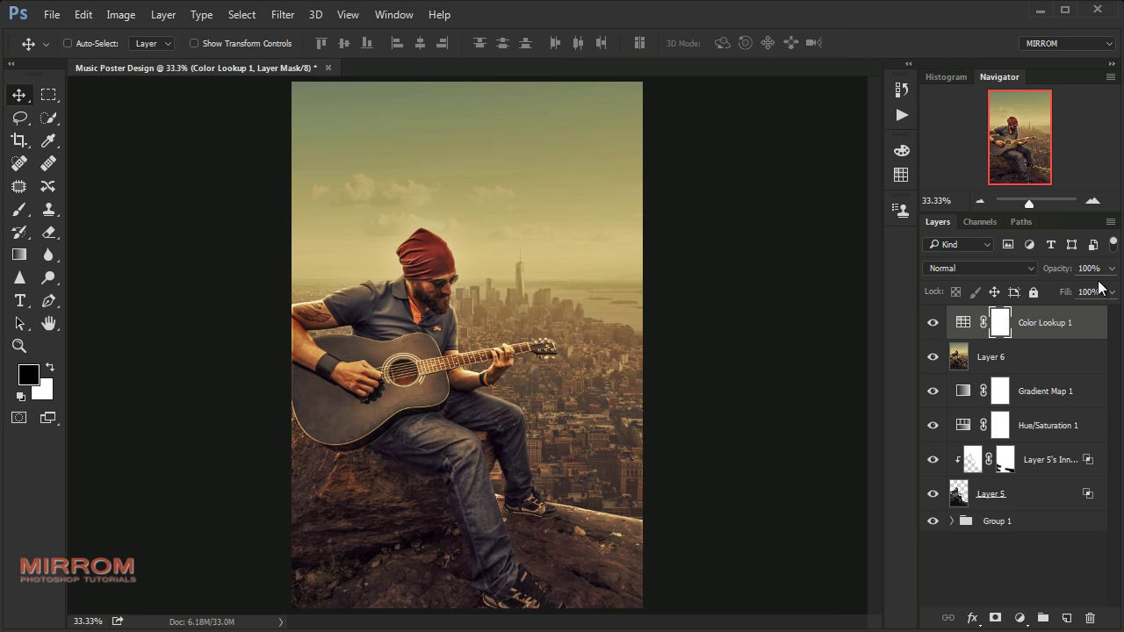
left_click_drag(1112, 268, 1098, 297)
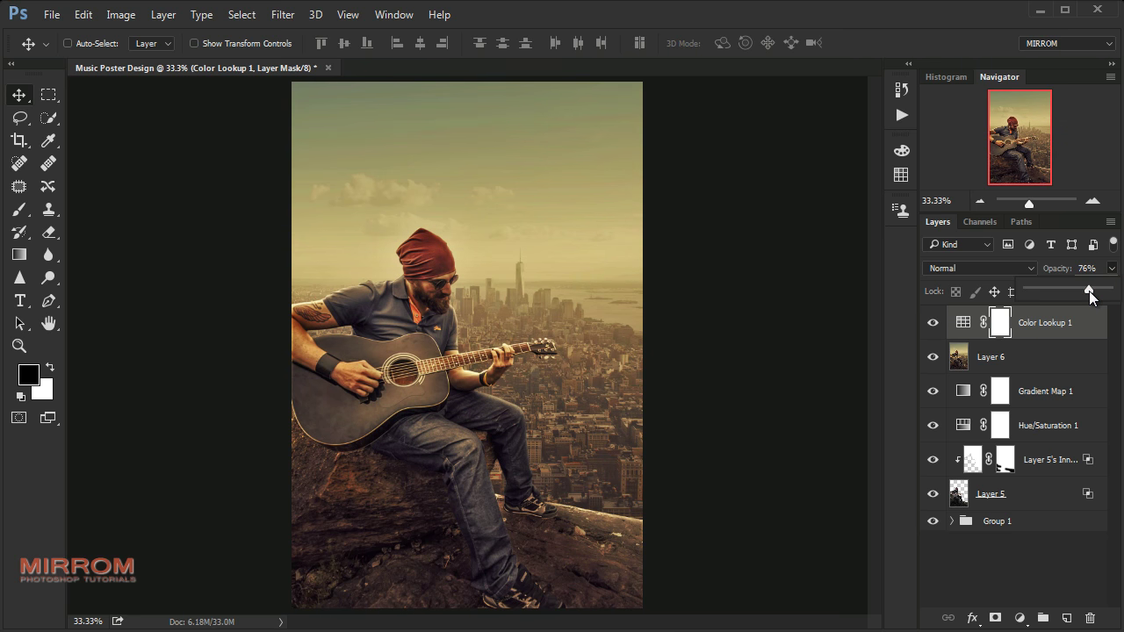
left_click(963, 329)
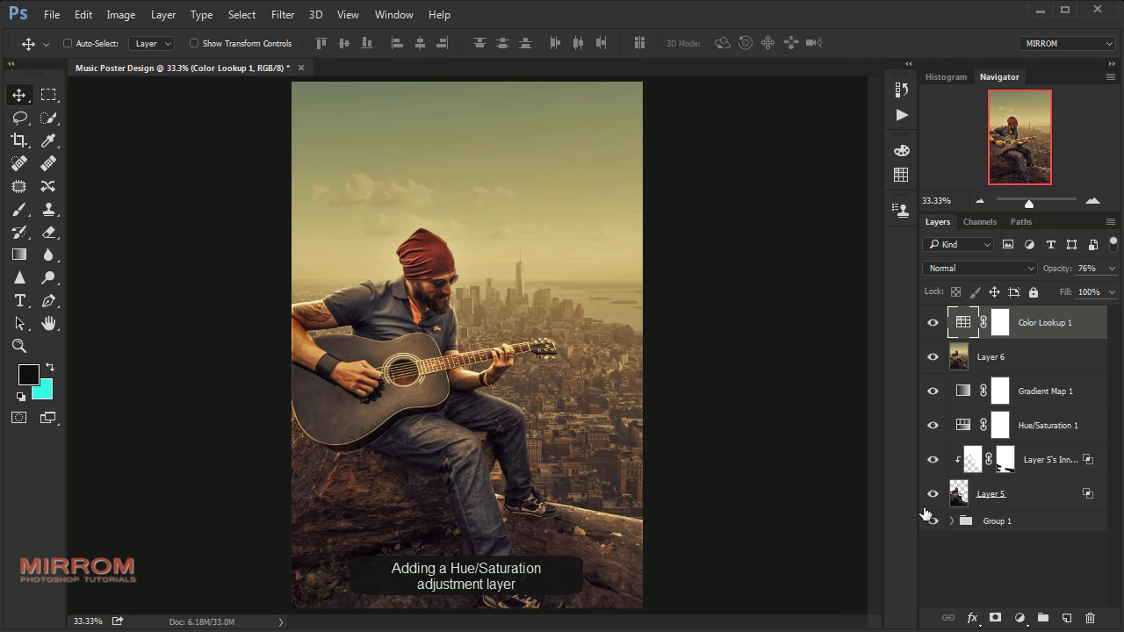
Add a Hue/Saturation layer at Lightness +68 in Soft Light blend mode.
left_click(1019, 617)
left_click(1033, 407)
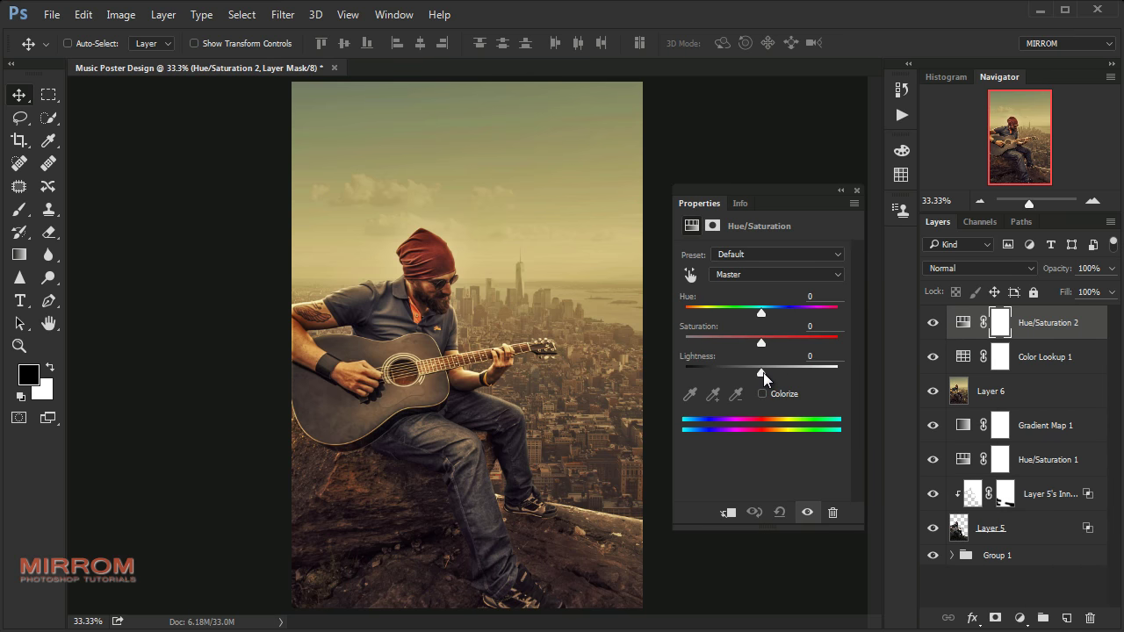
left_click_drag(764, 372, 814, 371)
left_click(833, 359)
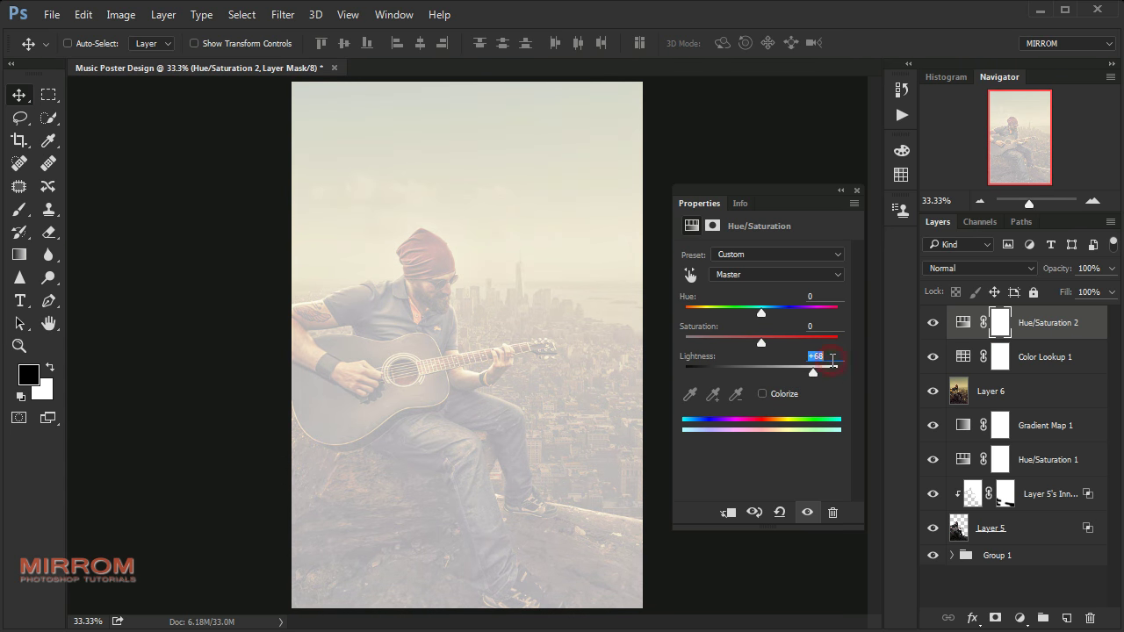
left_click(856, 190)
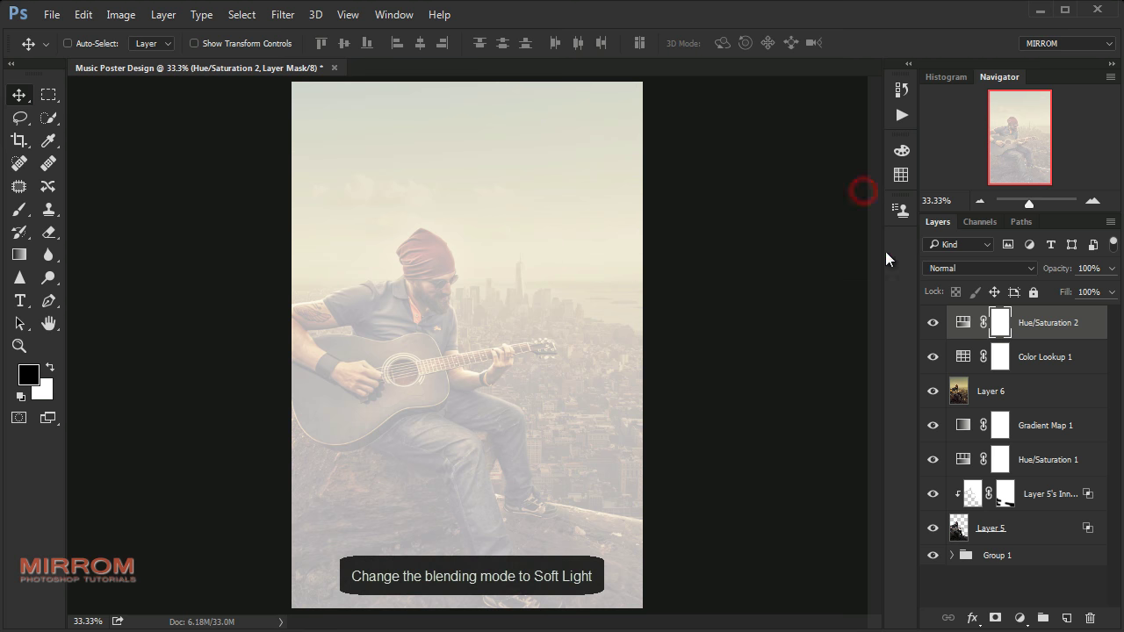
left_click(1032, 268)
left_click(974, 479)
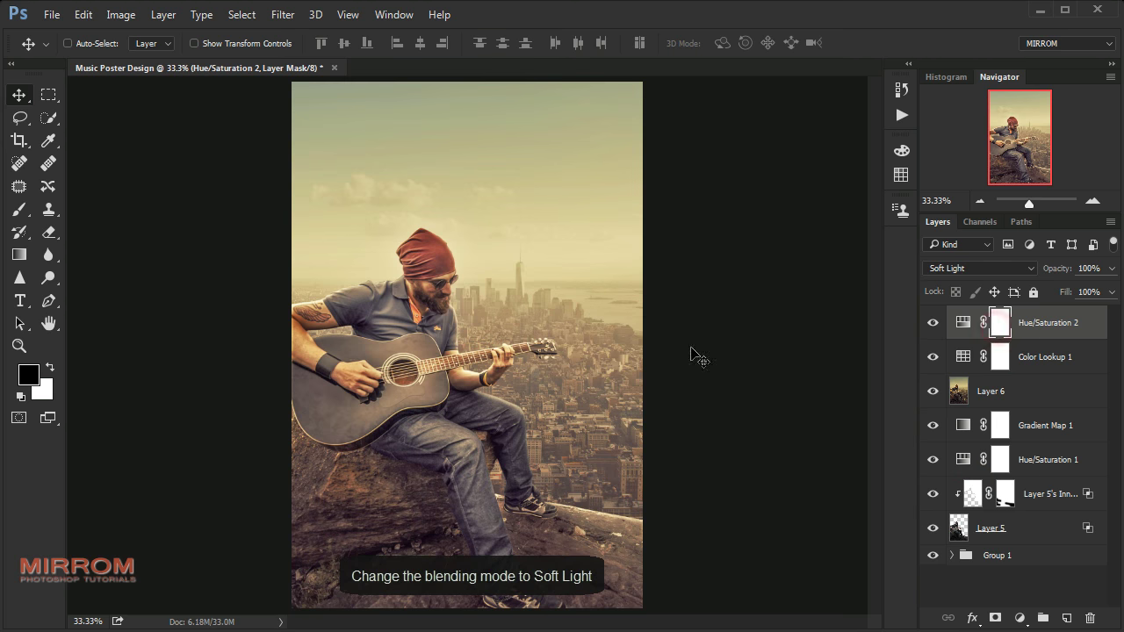
Draw a bottom-to-top gradient on its mask to fade the brightening toward the bottom.
left_click(19, 254)
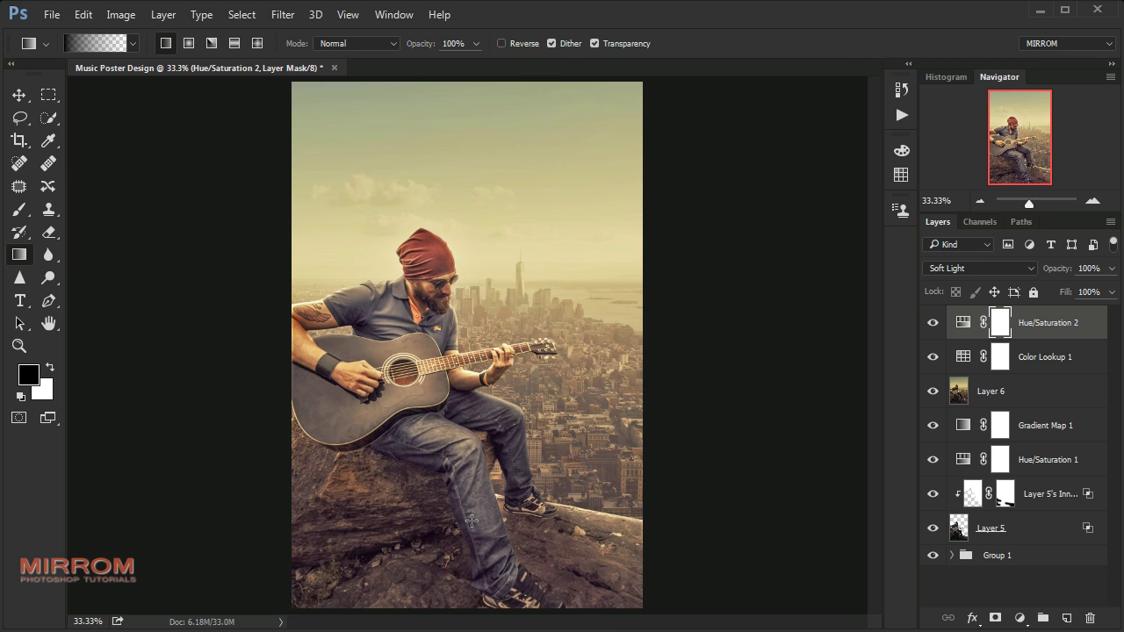
left_click_drag(474, 505, 473, 258)
left_click_drag(538, 296, 528, 280)
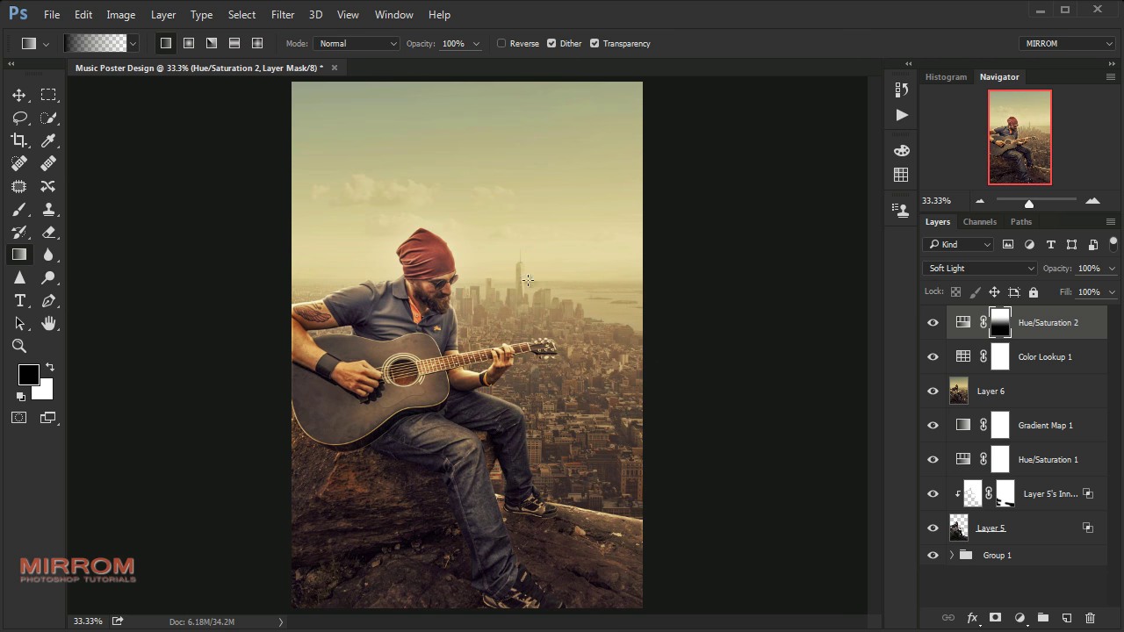
left_click_drag(537, 592, 537, 102)
Refine the brightening mask gradient and add a white layer mask to Layer 7.
left_click_drag(579, 526, 587, 188)
key("v")
left_click(932, 323)
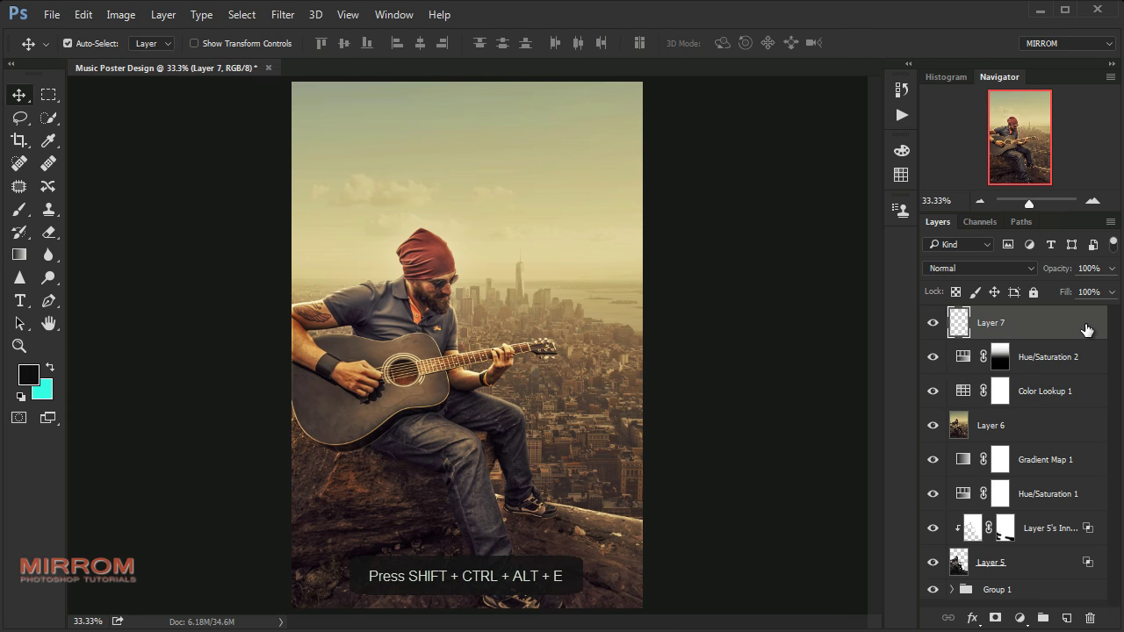
left_click(995, 614)
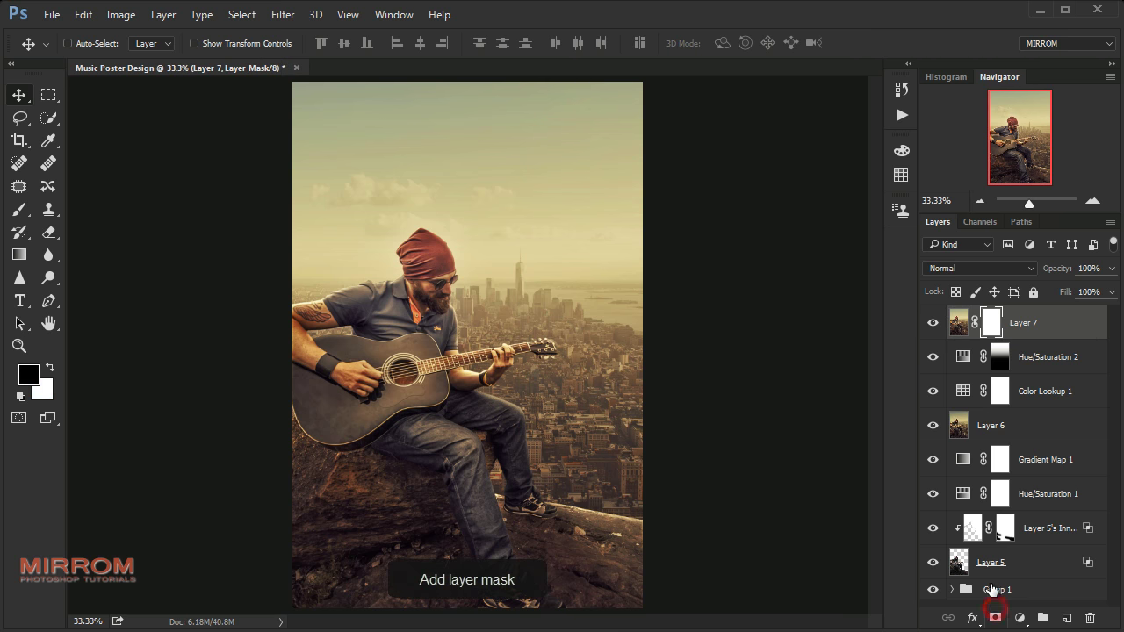
Load the 491 px grunge brush and select the Hue/Saturation 2 layer.
left_click(979, 201)
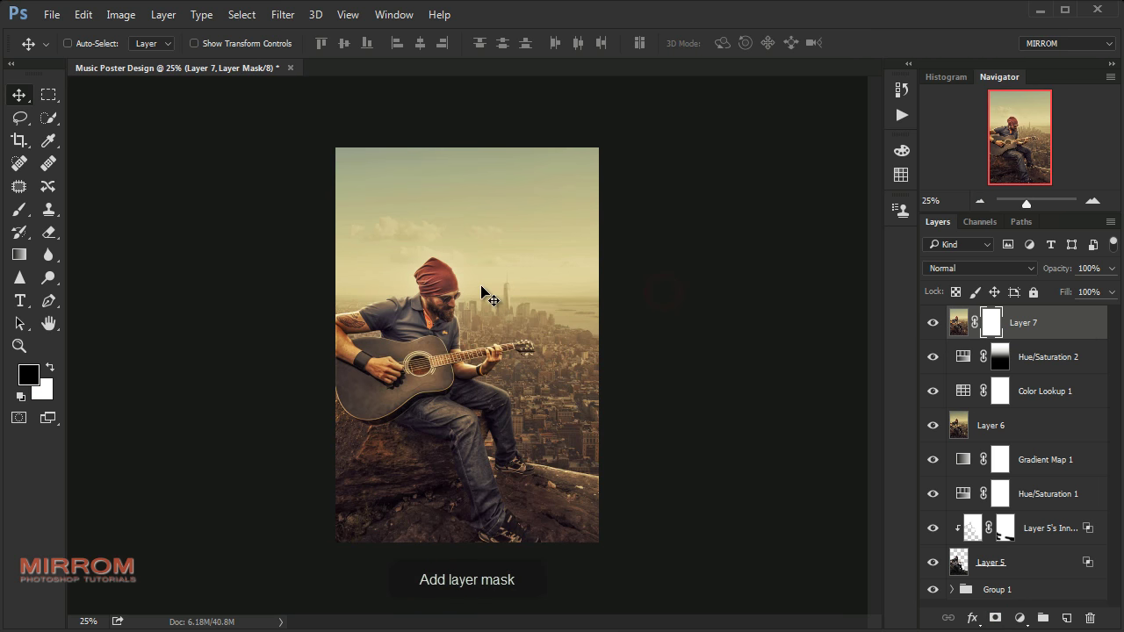
key("b")
right_click(494, 199)
scroll(555, 321, "down", 5)
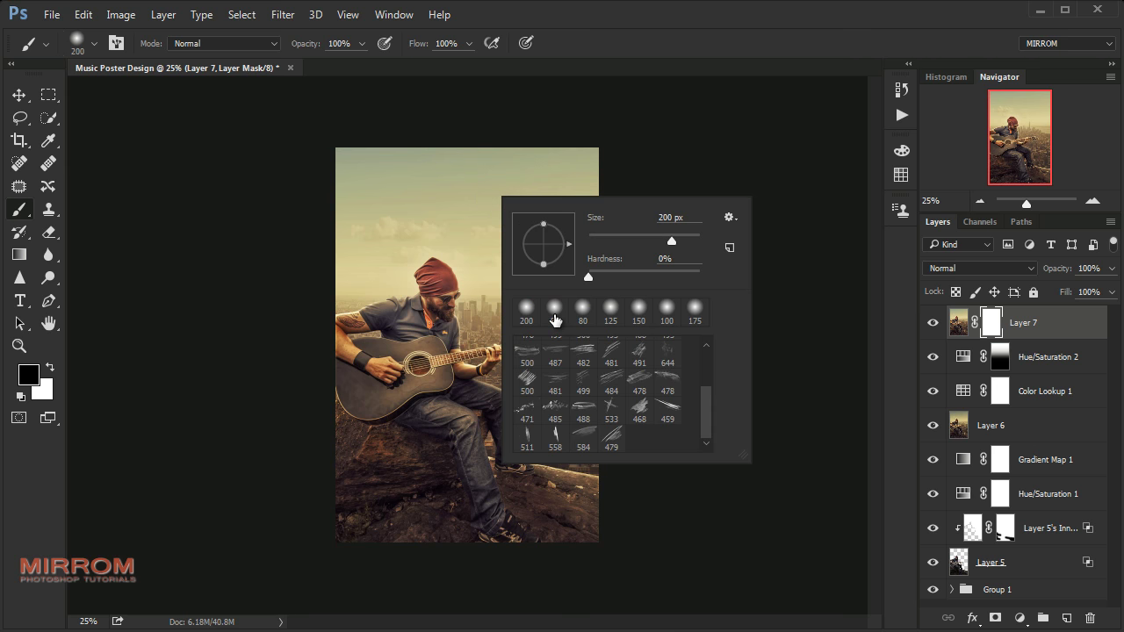
scroll(631, 387, "up", 1)
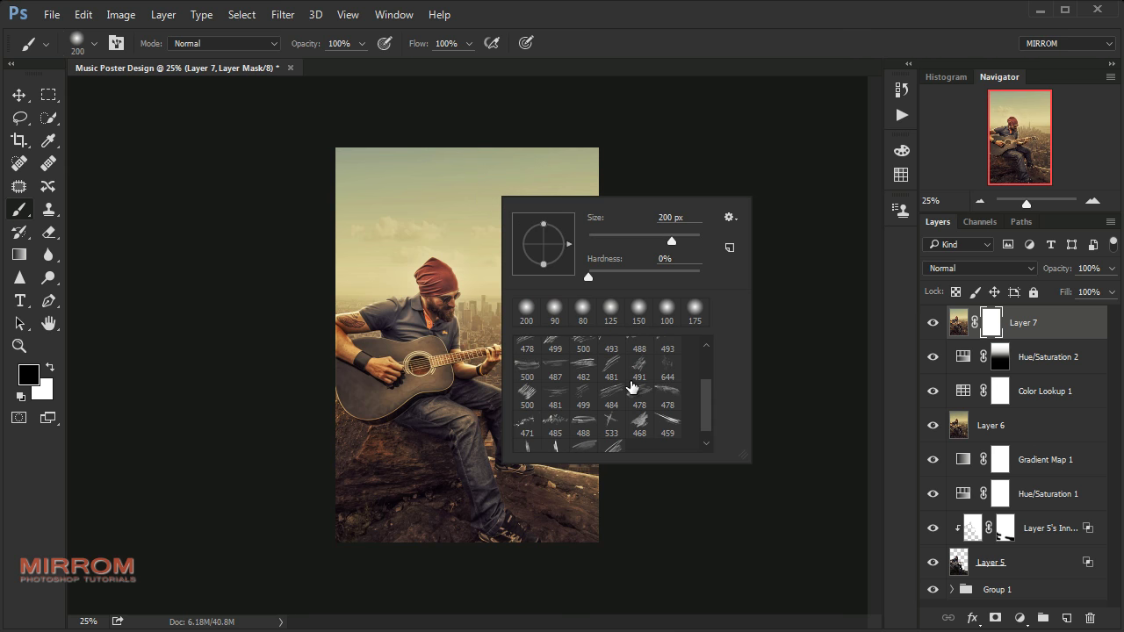
left_click(639, 378)
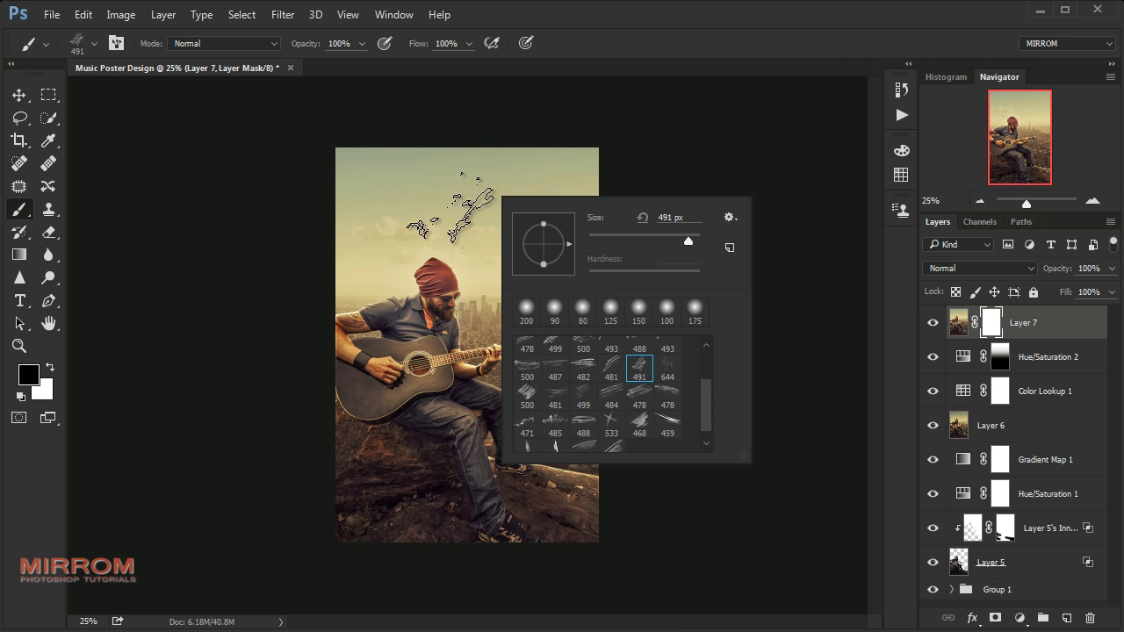
left_click(459, 173)
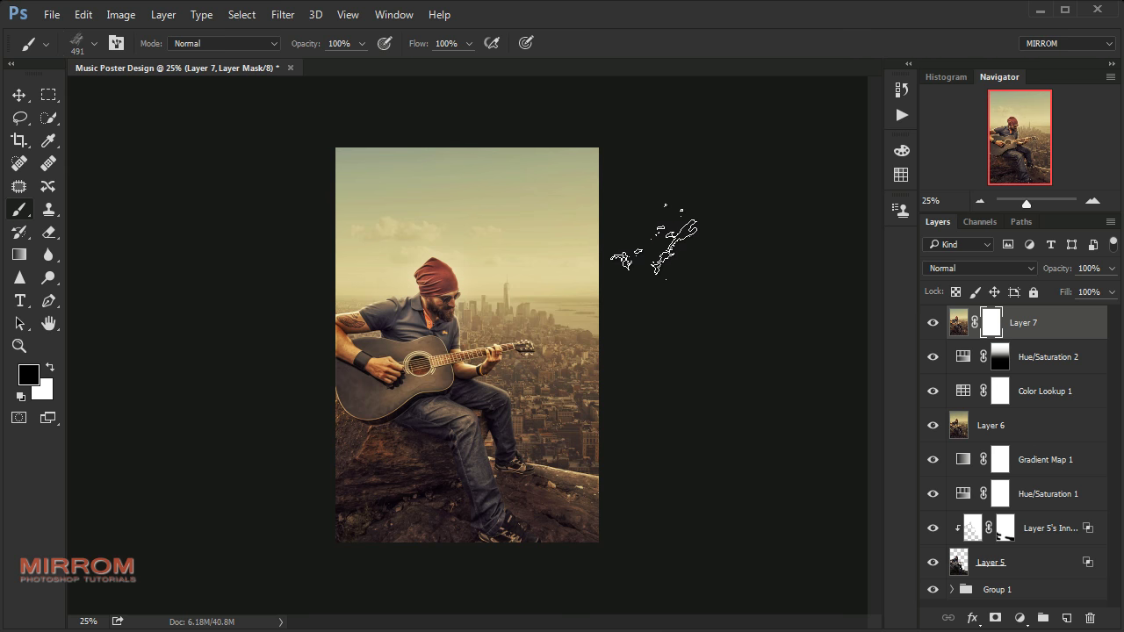
left_click(1046, 360)
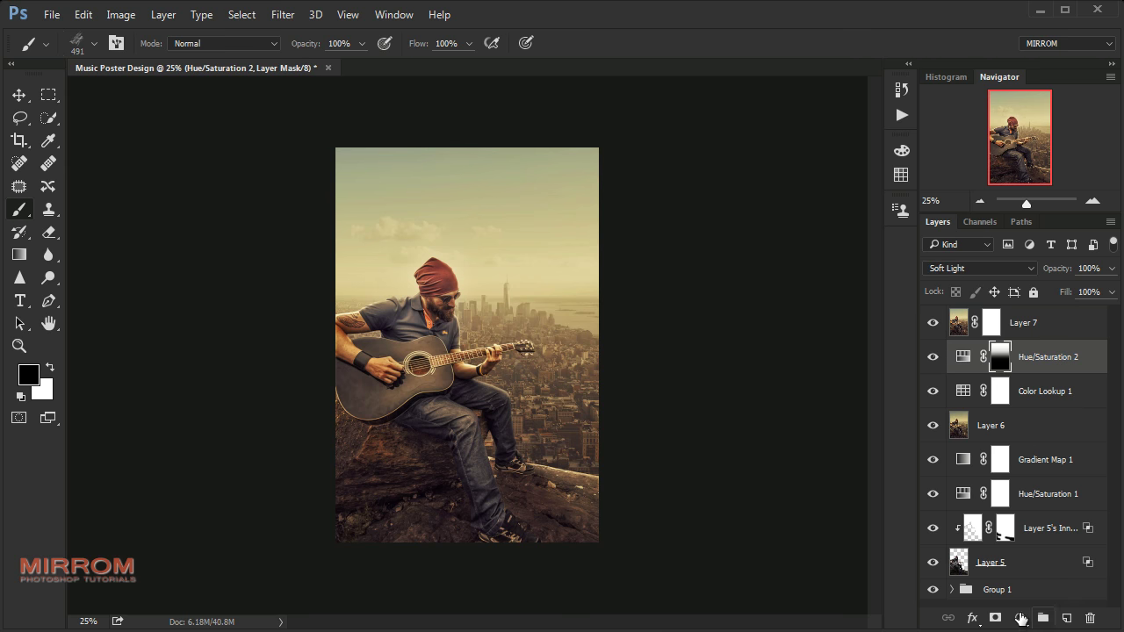
Add a pure black Solid Color fill layer.
left_click(1020, 619)
left_click(1023, 234)
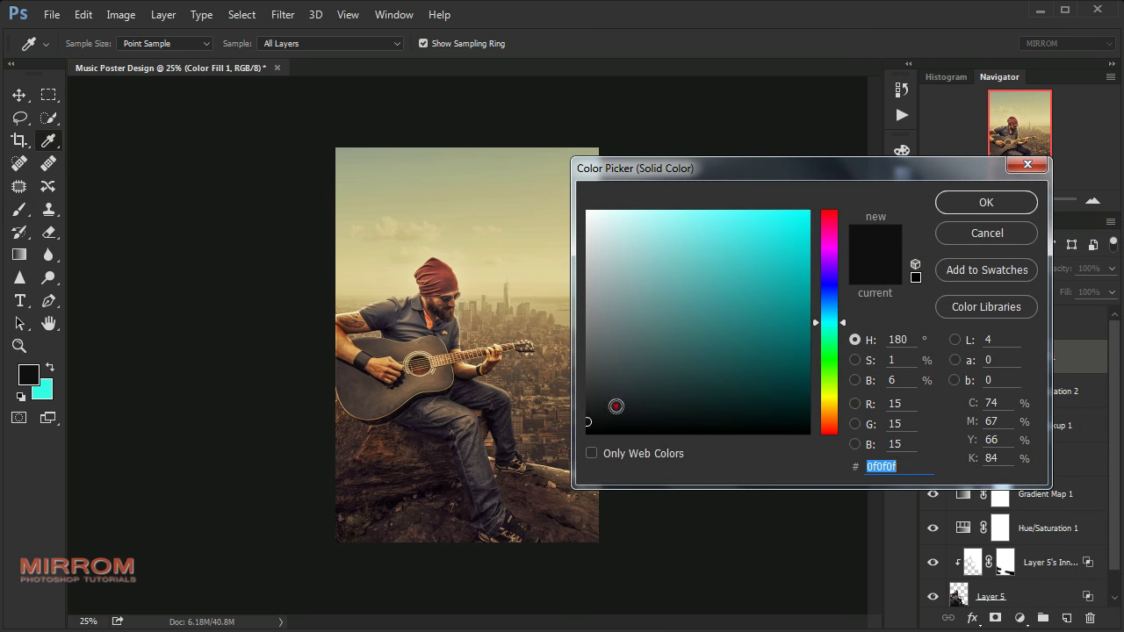
left_click_drag(587, 421, 586, 433)
left_click(941, 206)
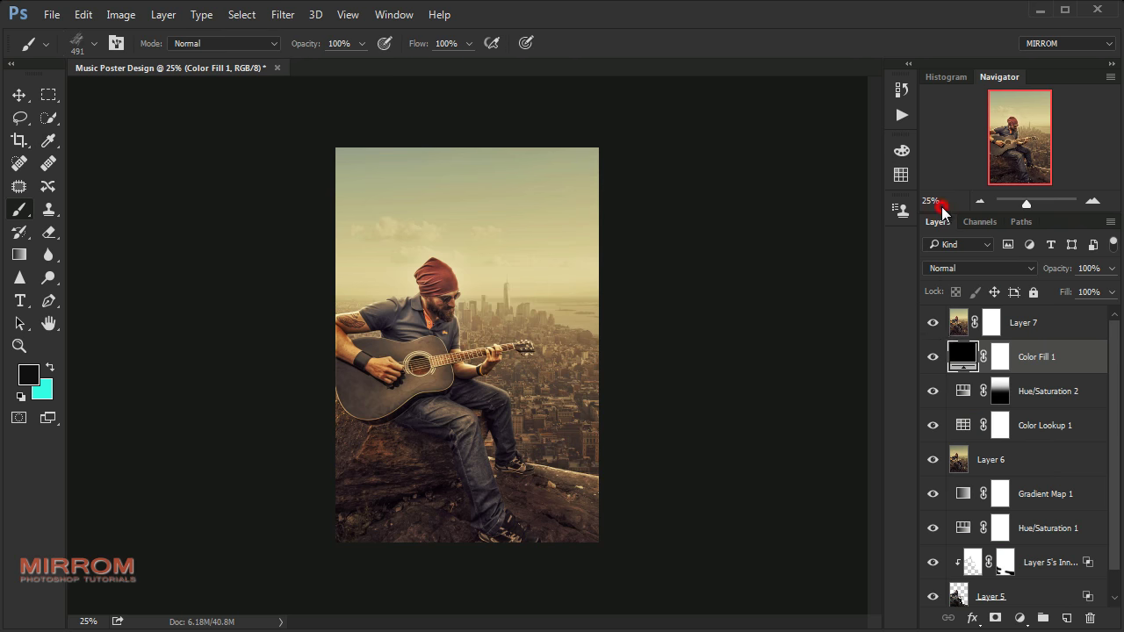
On Layer 7's mask, paint black grunge strokes across the top band and both sides with an 800 px brush.
left_click(988, 326)
mouse_move(535, 185)
left_mouse_down()
mouse_move(510, 146)
mouse_move(370, 183)
mouse_move(605, 181)
left_mouse_up()
key("bracketright")
key("bracketright")
key("bracketright")
mouse_move(422, 152)
left_mouse_down()
mouse_move(345, 164)
mouse_move(501, 164)
mouse_move(372, 150)
mouse_move(376, 175)
mouse_move(514, 124)
left_mouse_up()
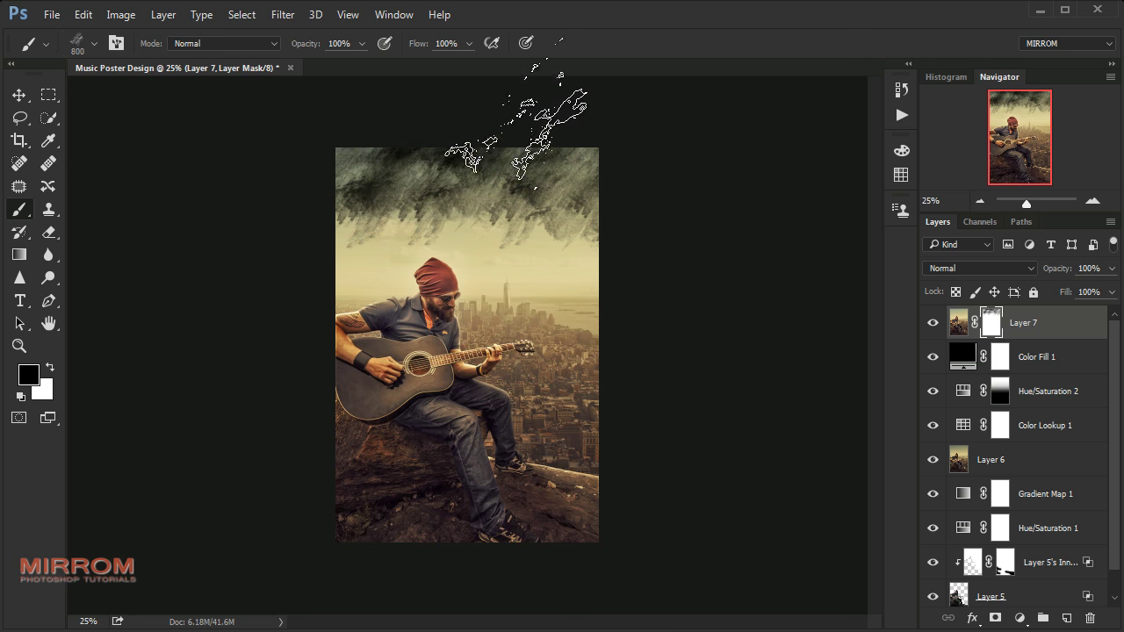
mouse_move(562, 527)
left_mouse_down()
mouse_move(624, 389)
mouse_move(316, 448)
left_mouse_up()
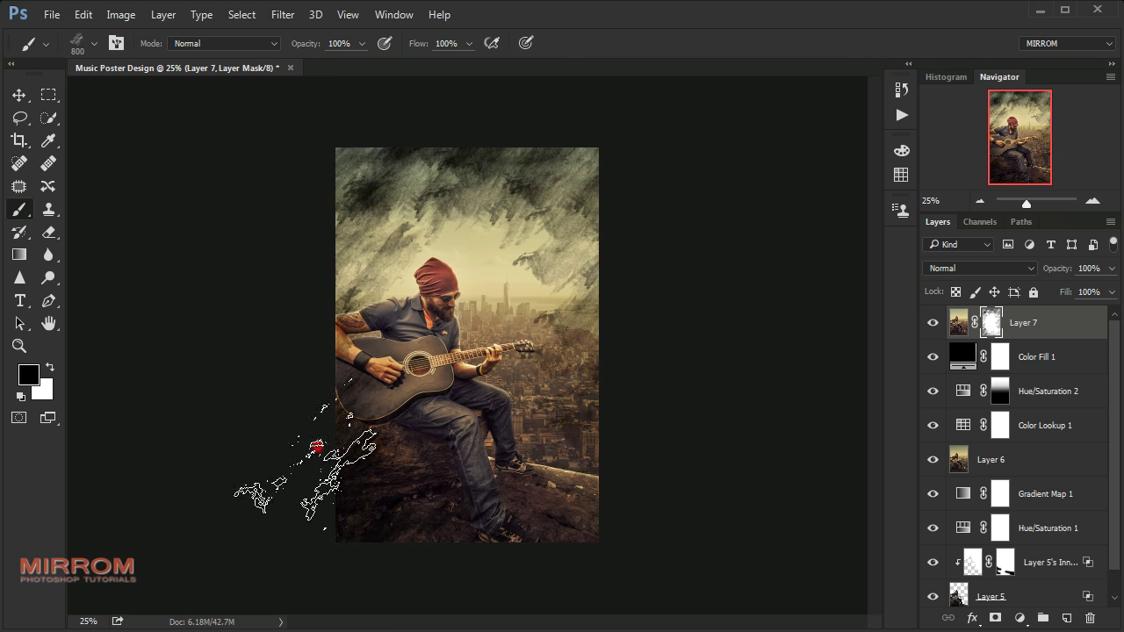
Pick a grunge brush tip, rotate it, and paint grunge over the upper-left edge and top.
right_click(527, 281)
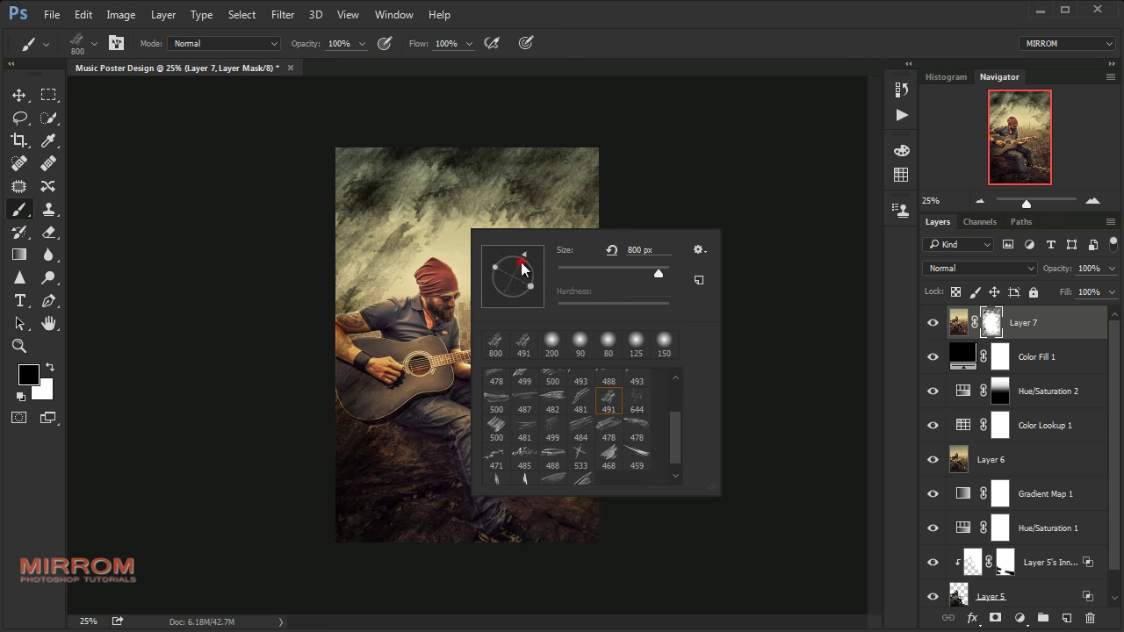
left_click(310, 397)
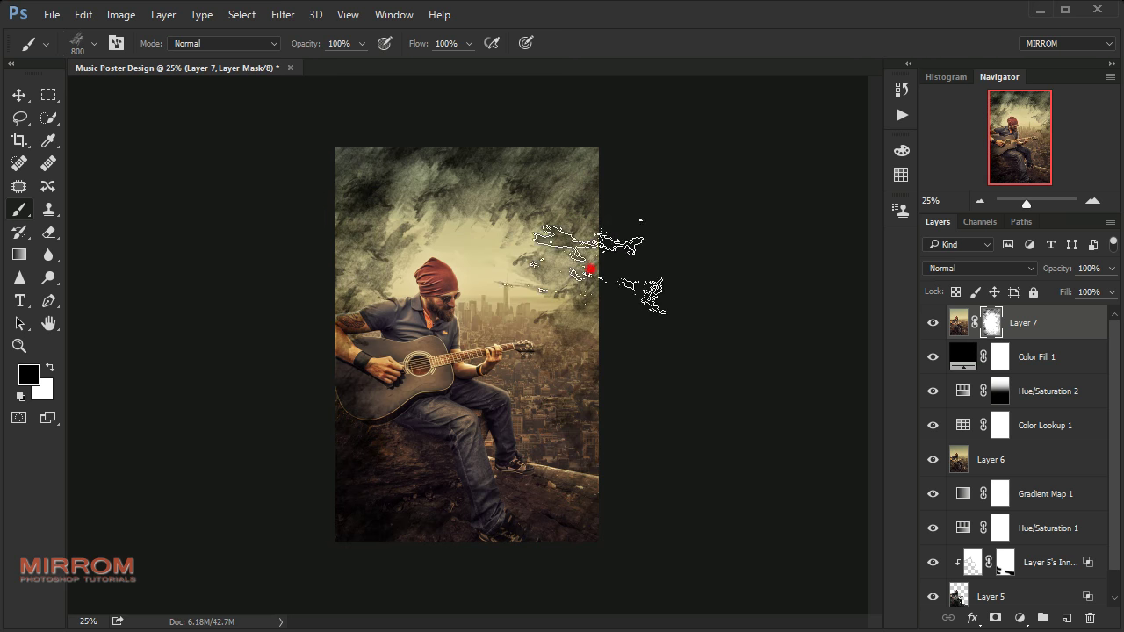
right_click(506, 261)
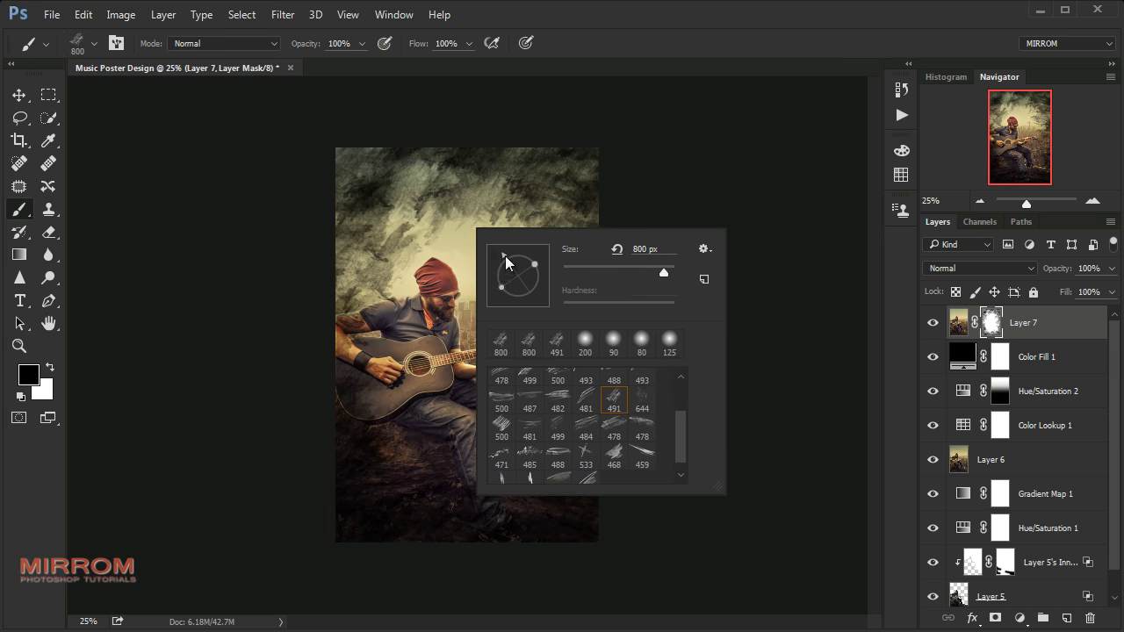
left_click(483, 163)
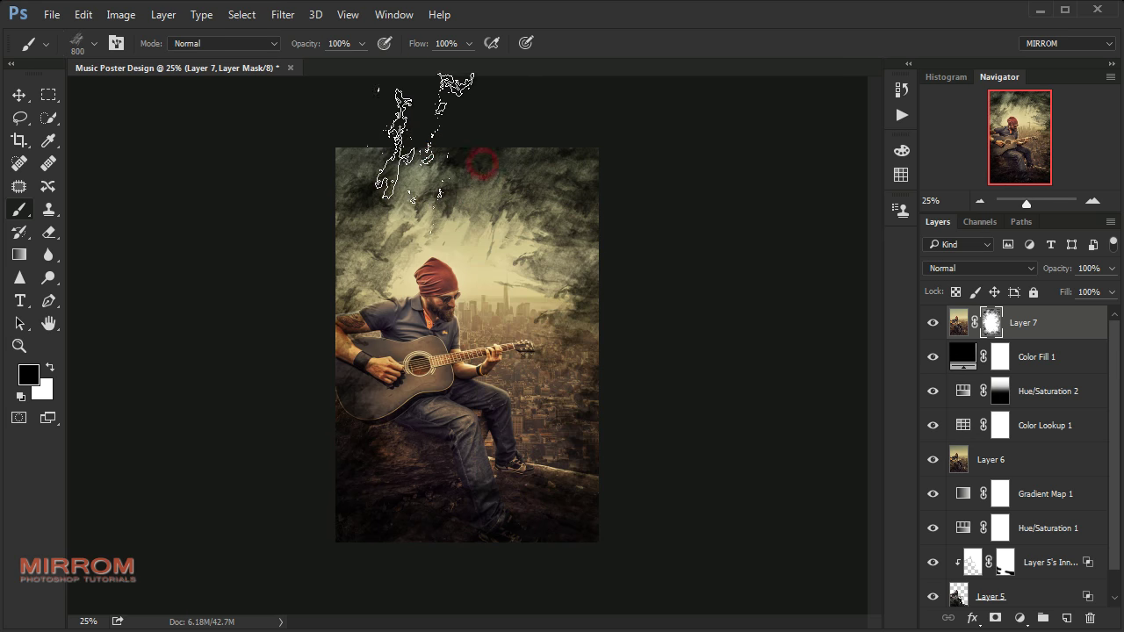
left_click_drag(327, 264, 348, 195)
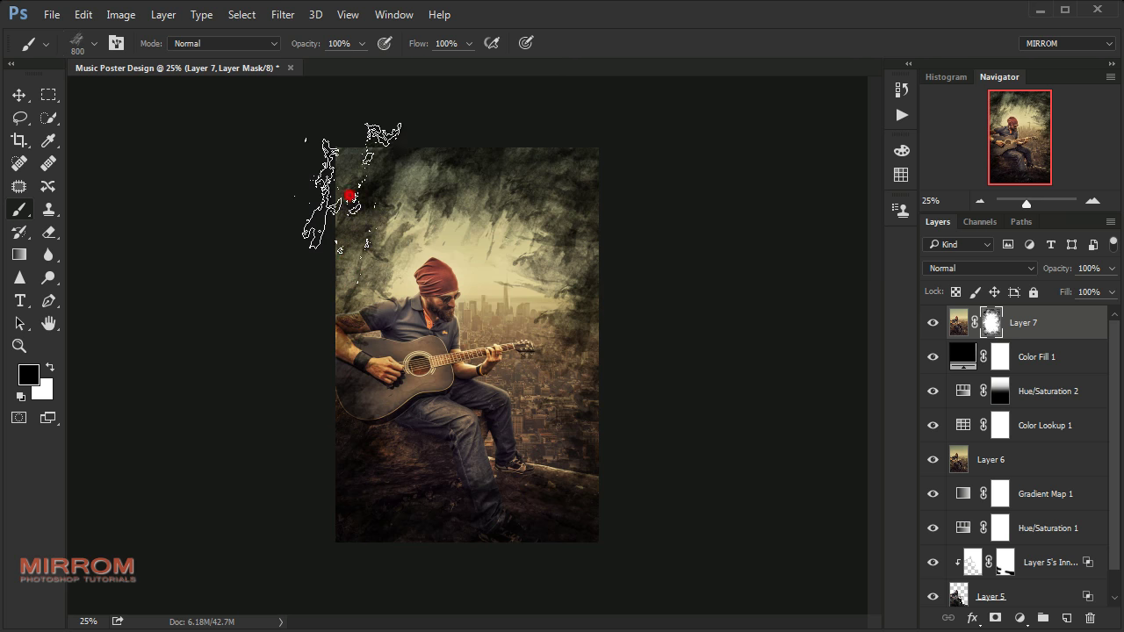
right_click(586, 266)
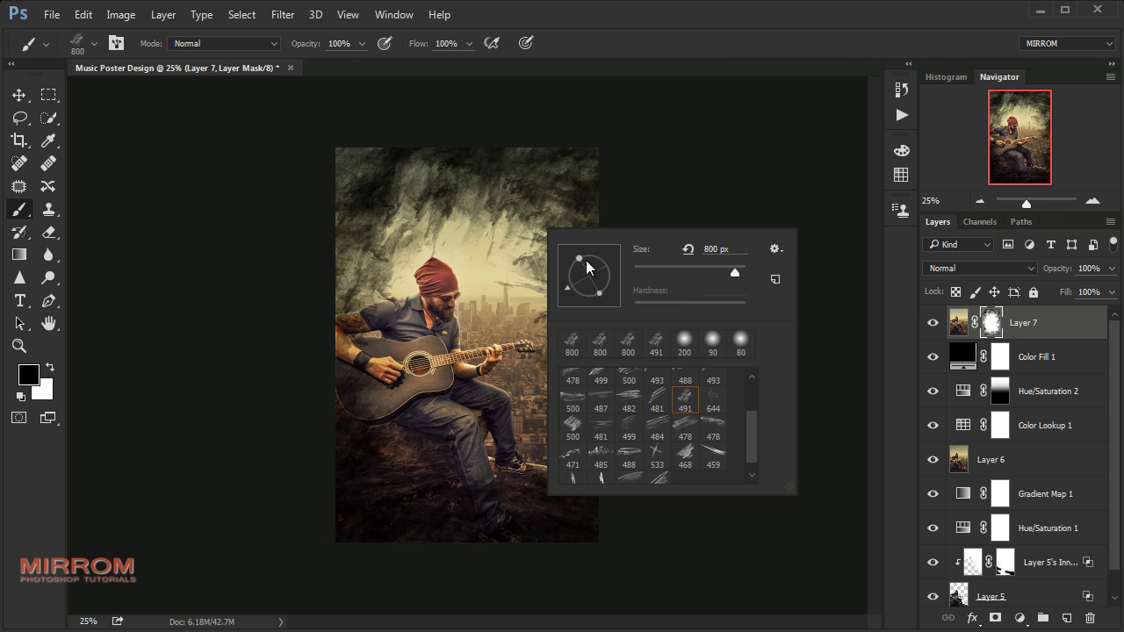
left_click_drag(587, 266, 603, 260)
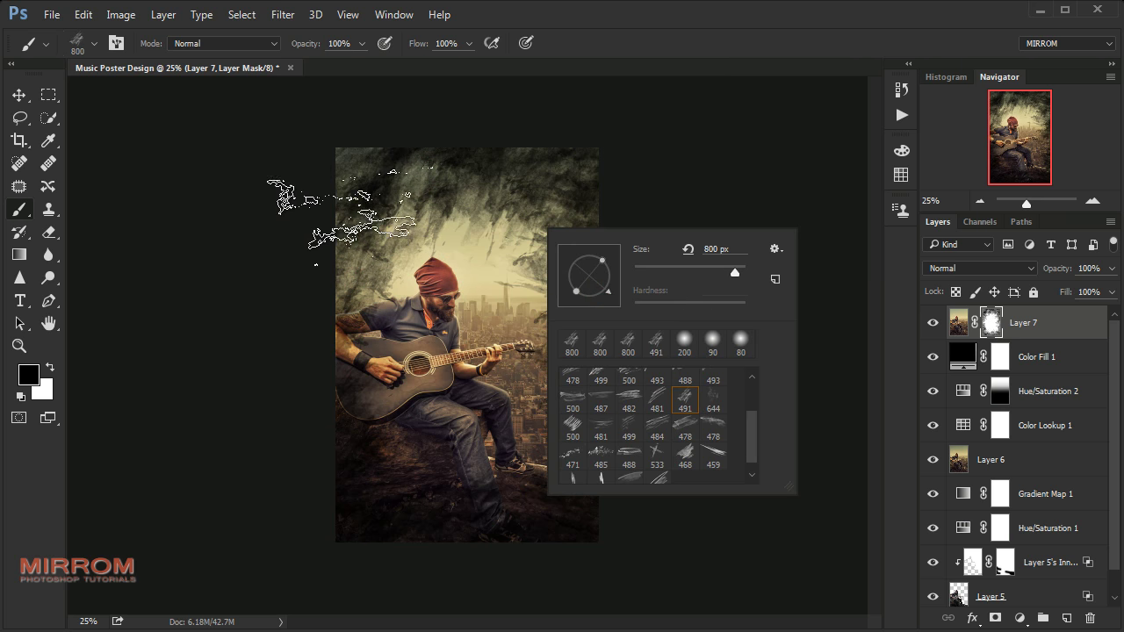
mouse_move(347, 198)
left_mouse_down()
mouse_move(326, 254)
mouse_move(632, 244)
left_mouse_up()
Darken the poster's upper-right with an 800 px grunge brush stroke.
key("bracketleft")
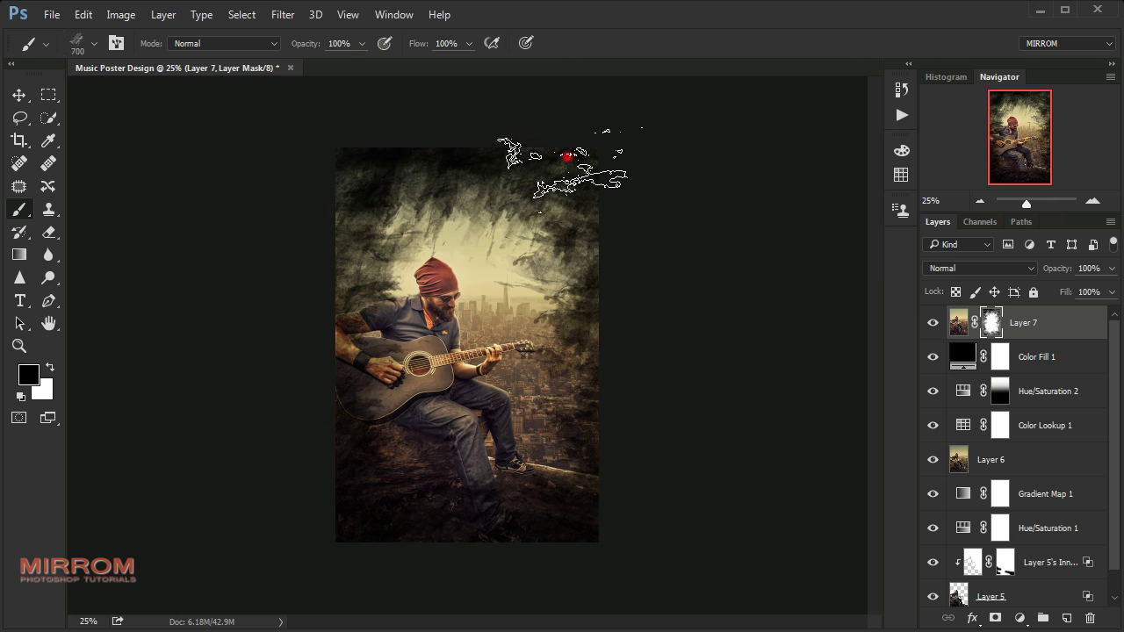
key("bracketright")
key("bracketright")
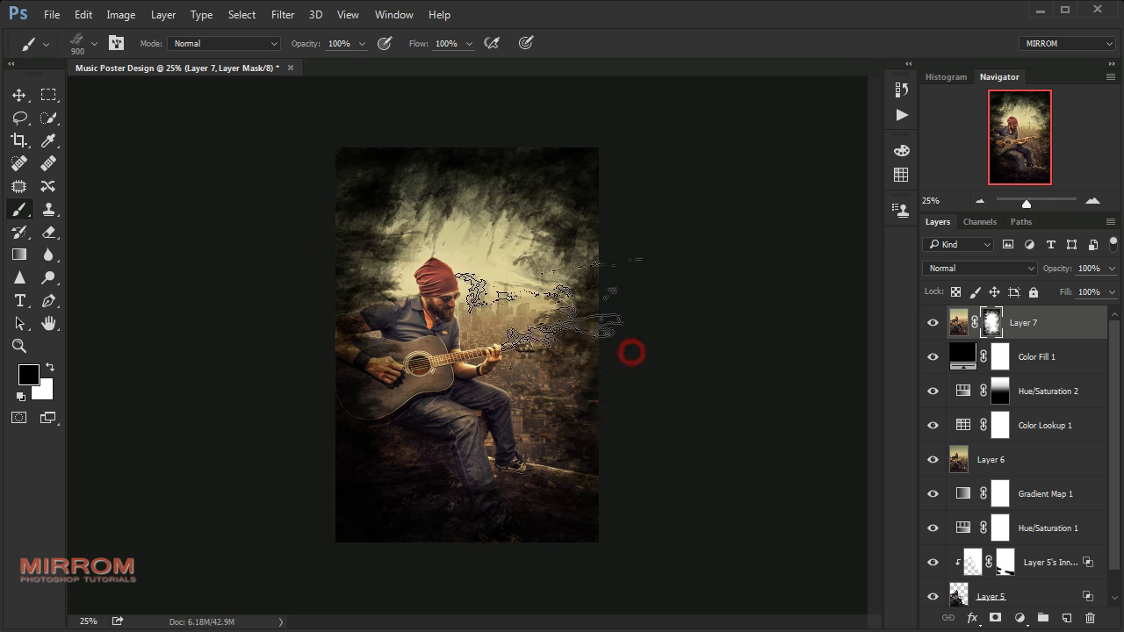
right_click(631, 352)
key("Escape")
key("bracketleft")
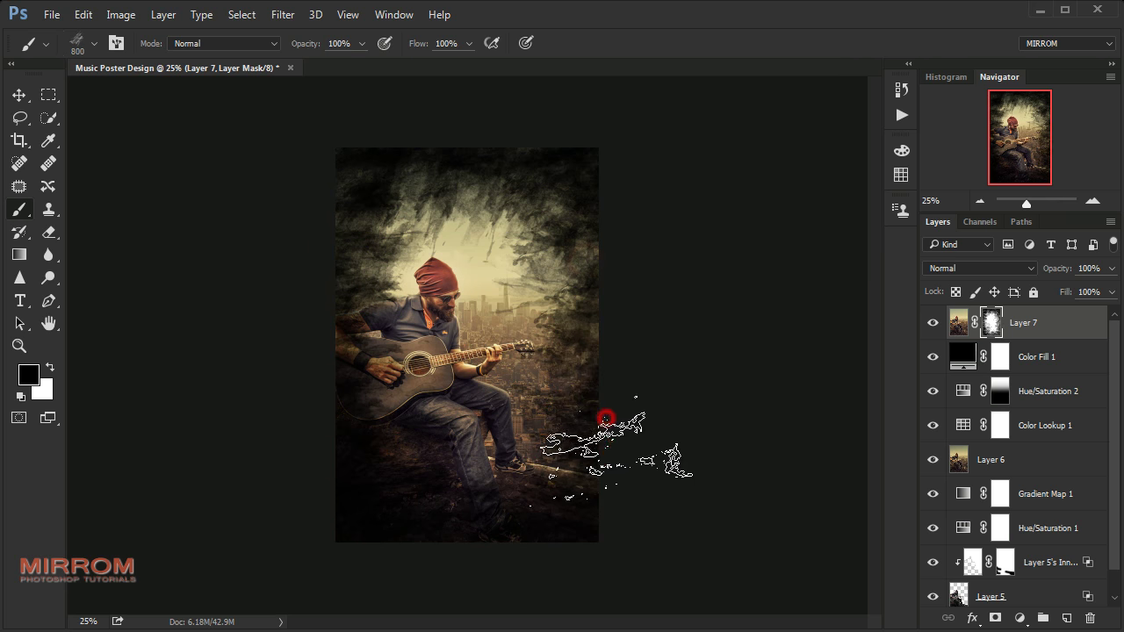
left_click_drag(606, 418, 615, 176)
right_click(527, 258)
key("Escape")
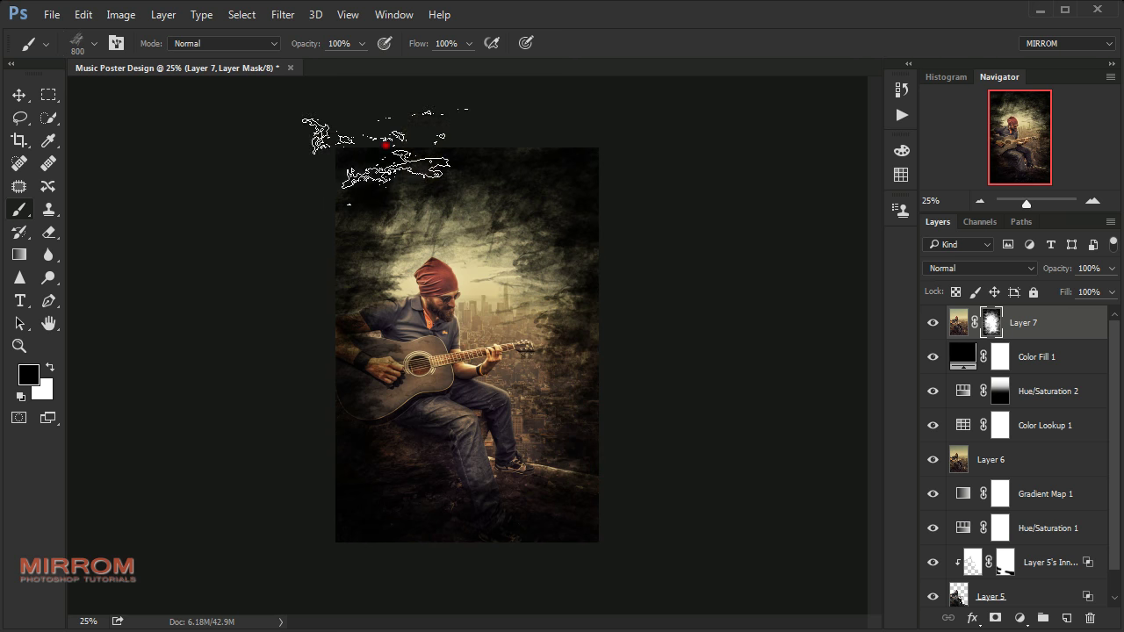
Zoom to 50%, switch to painting white, and set a rotated 500 px grunge tip.
key("ctrl+plus")
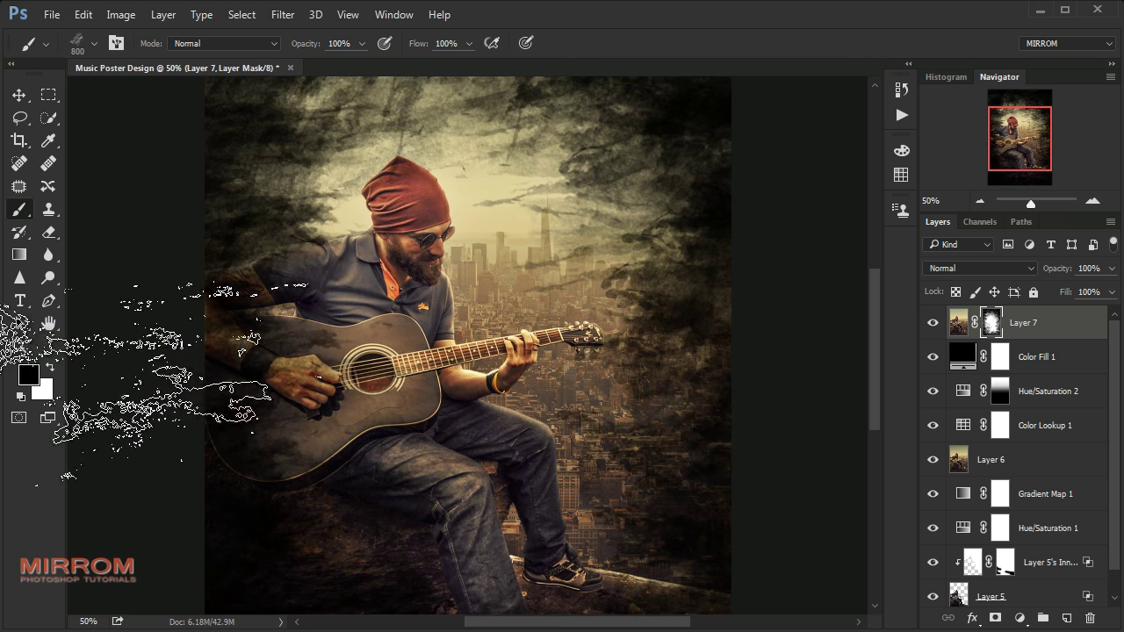
key("x")
key("bracketleft")
key("bracketleft")
key("bracketleft")
key("bracketleft")
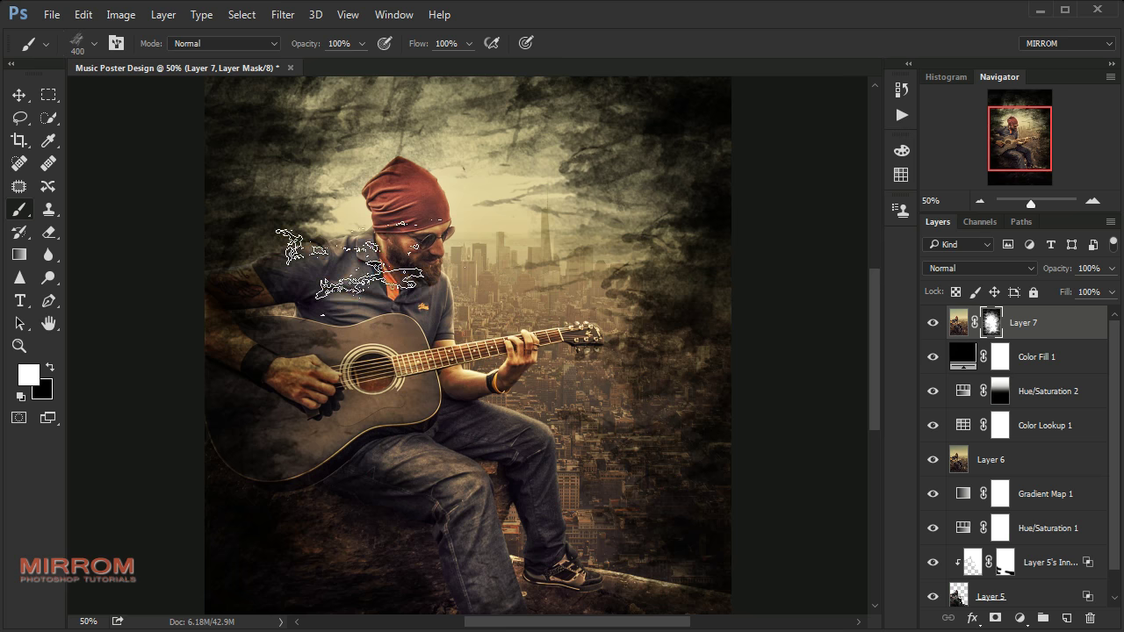
key("bracketright")
right_click(444, 286)
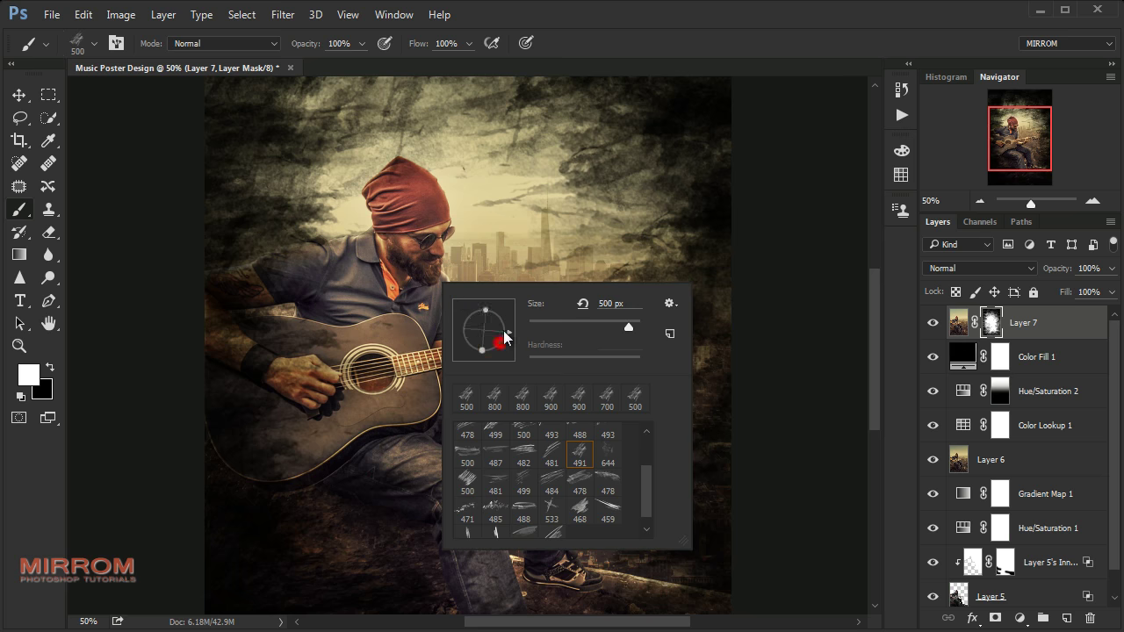
left_click_drag(506, 338, 465, 321)
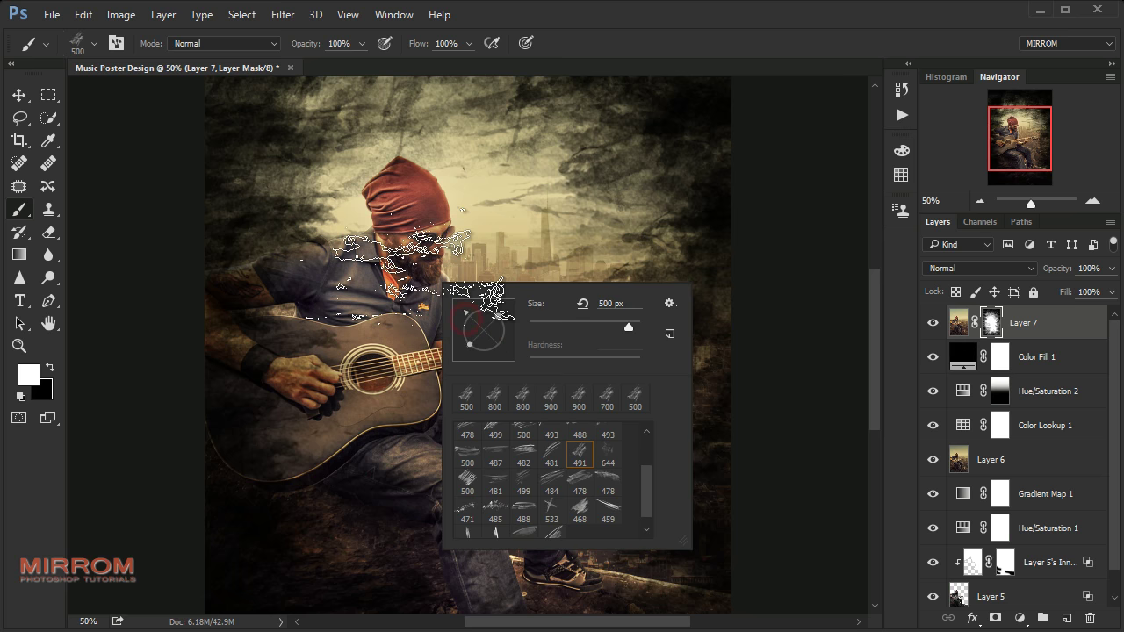
key("Return")
Resize the white brush to 300 px while scrolling the poster, then fit the poster in view.
key("bracketleft")
key("bracketleft")
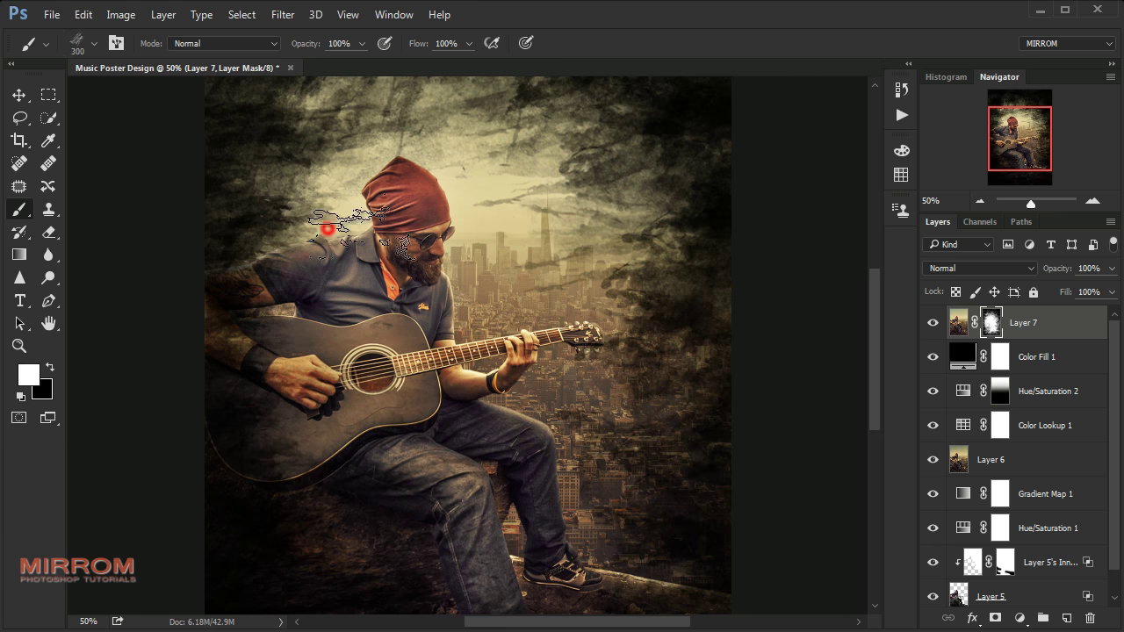
scroll(327, 229, "down", 3)
scroll(527, 289, "down", 6)
key("bracketright")
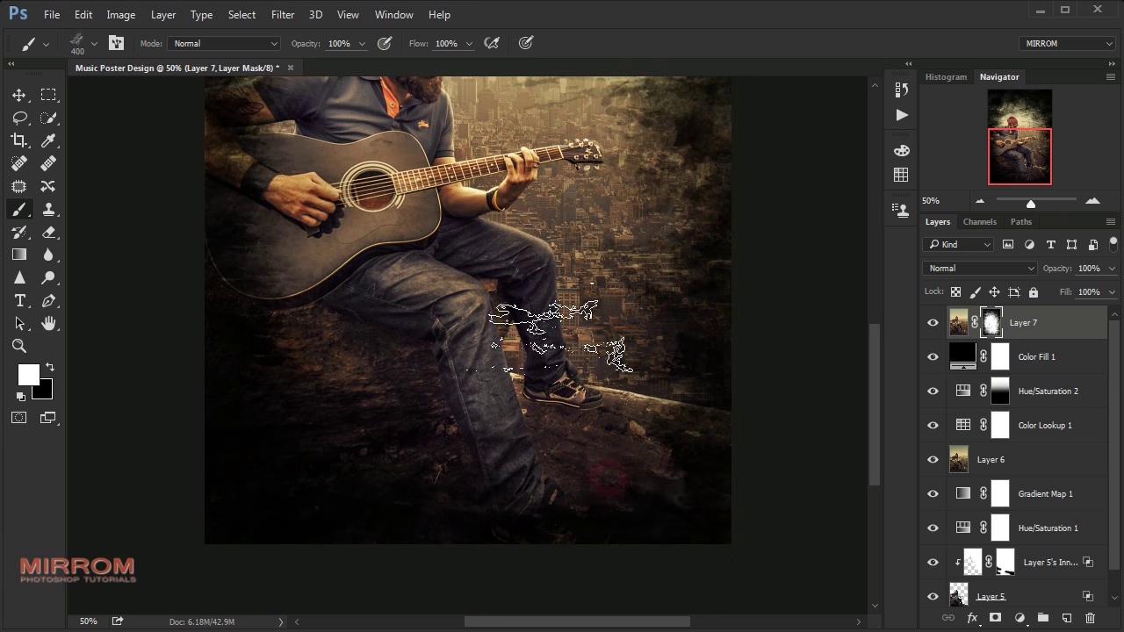
scroll(527, 334, "up", 8)
key("bracketleft")
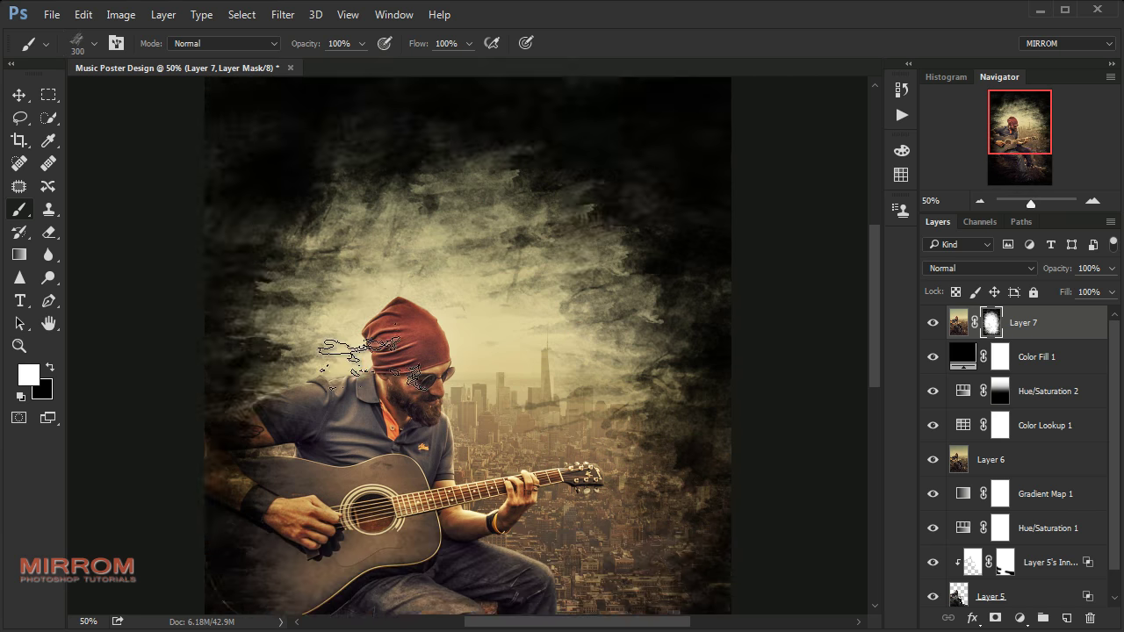
scroll(369, 360, "down", 5)
key("ctrl+0")
Invert Layer 7's mask, hide Color Fill 1 after comparing, and make Layer 7 active.
key("v")
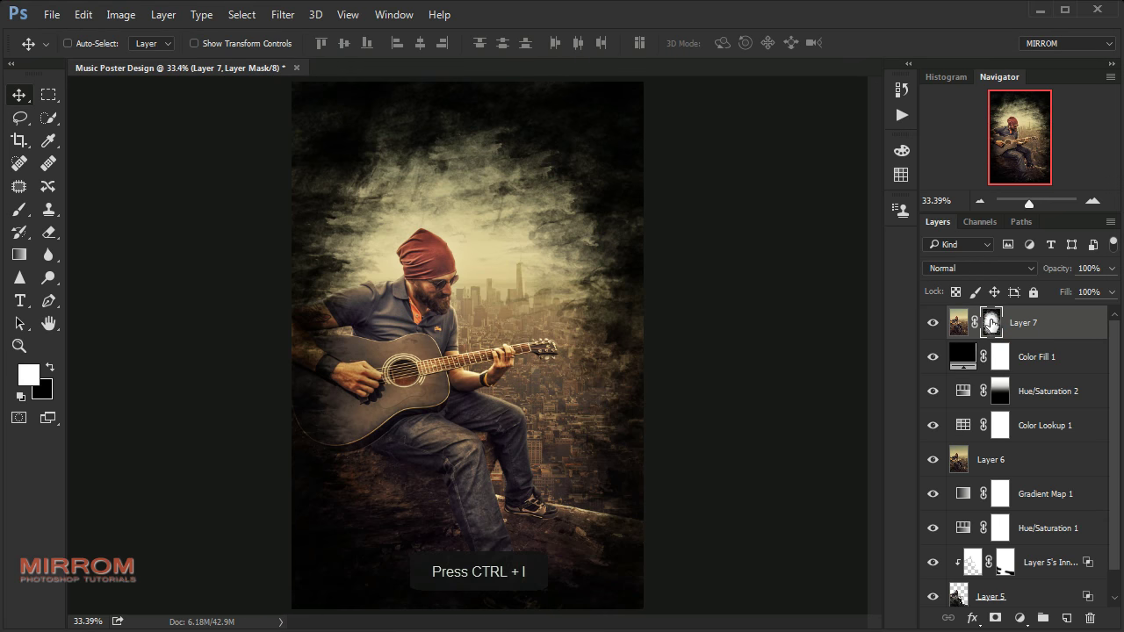
key("ctrl+i")
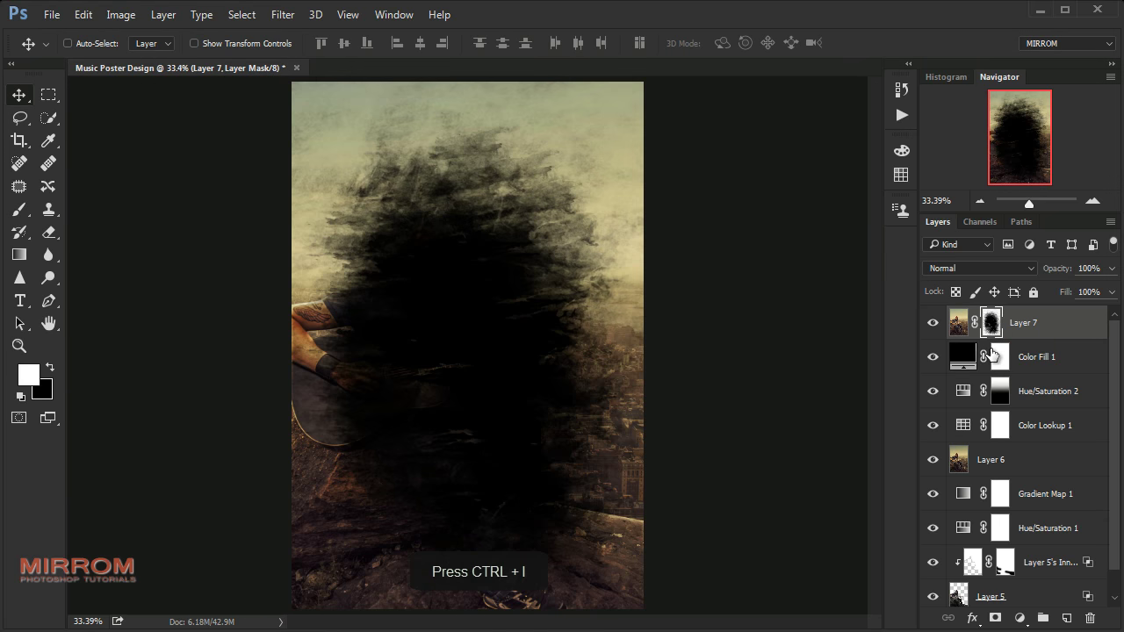
left_click(934, 358)
left_click(1040, 360)
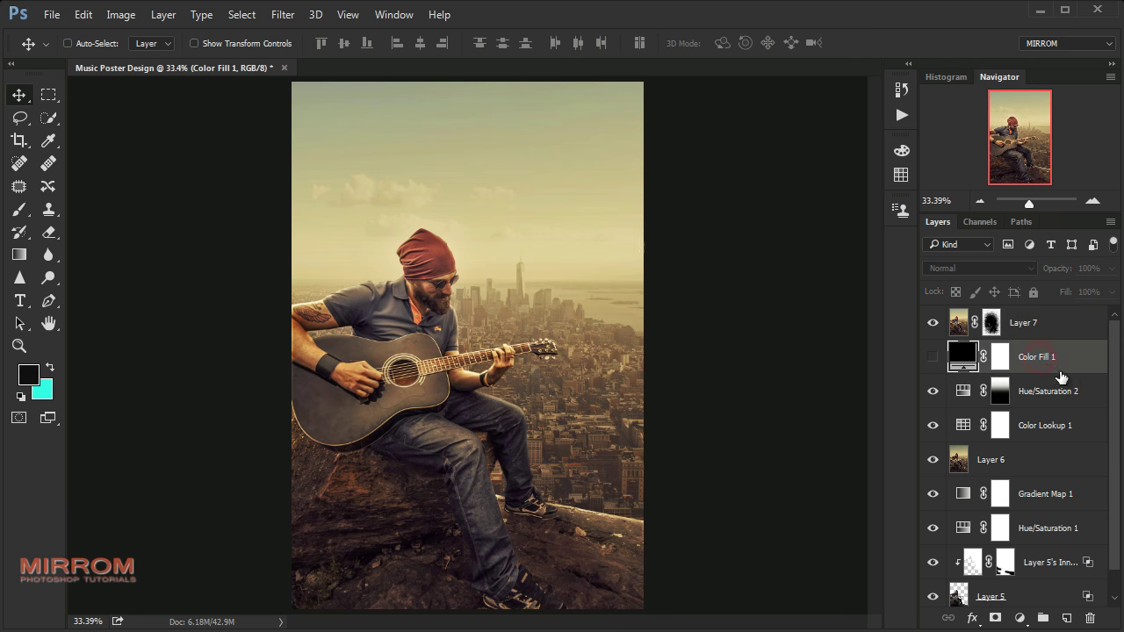
left_click(933, 358)
left_click(1044, 325)
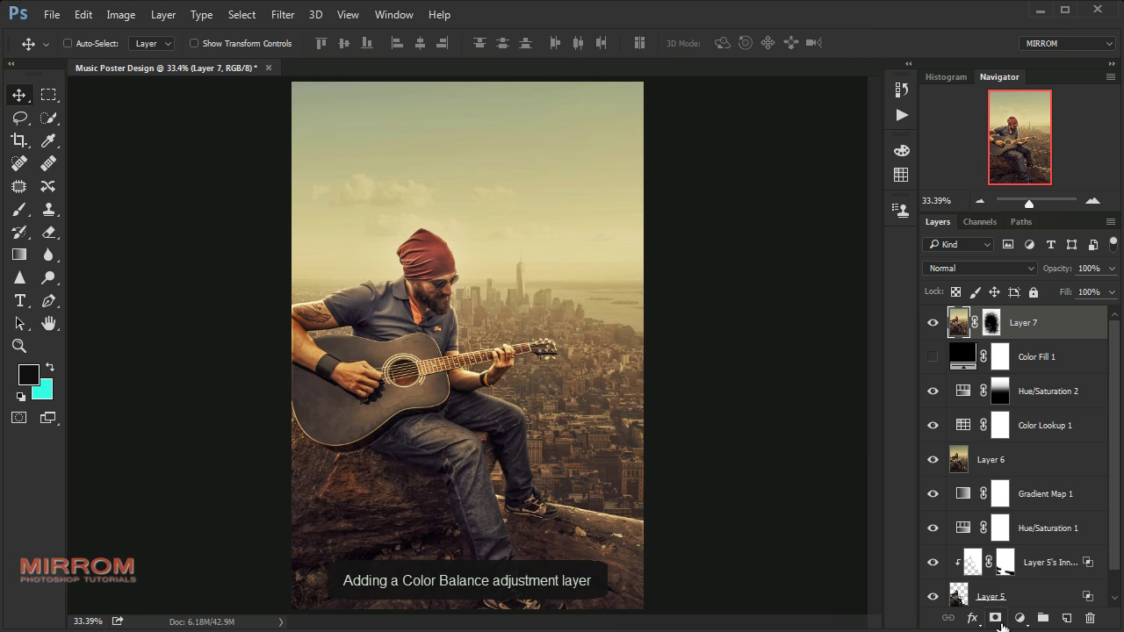
left_click(1019, 618)
Add a Color Balance layer clipped to Layer 7 with midtones -79, -41, +37.
left_click(984, 427)
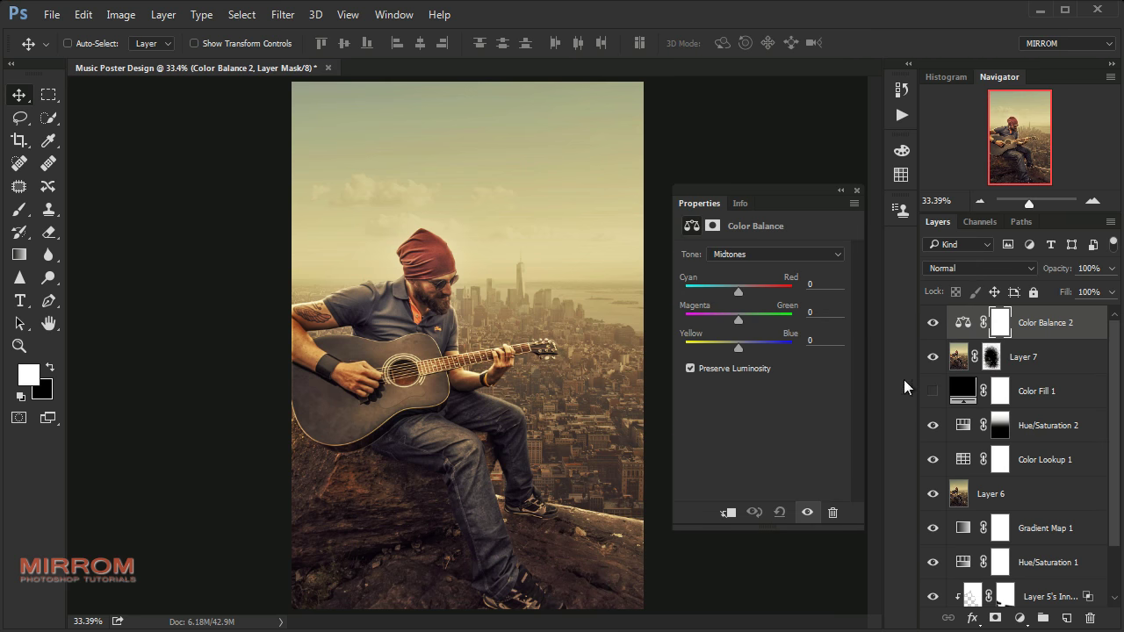
left_click(729, 512)
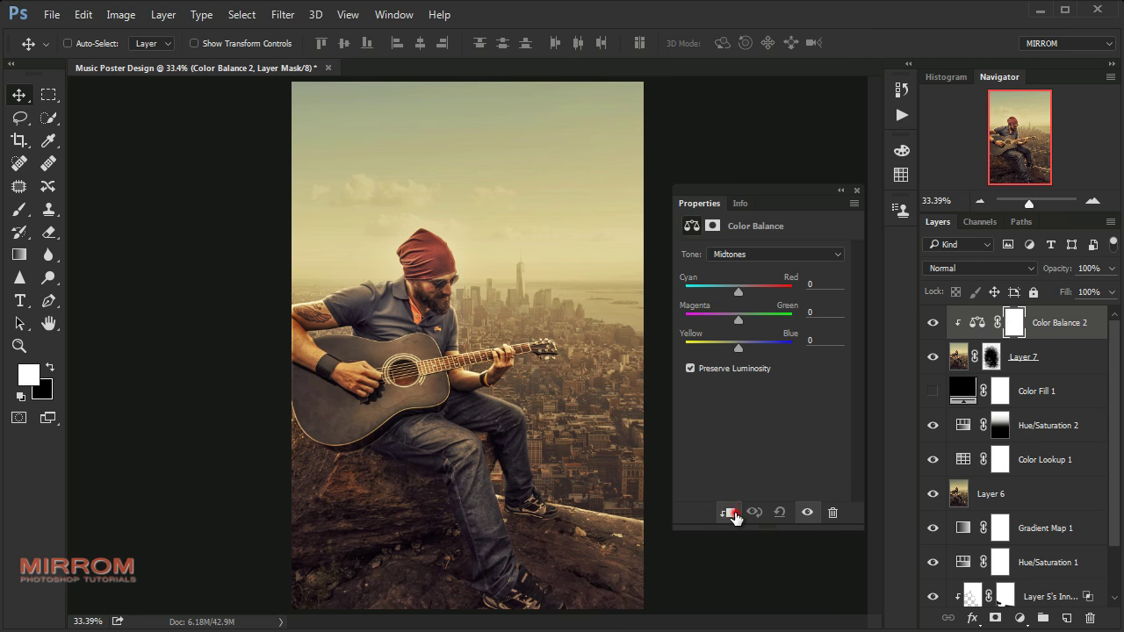
left_click_drag(734, 293, 698, 299)
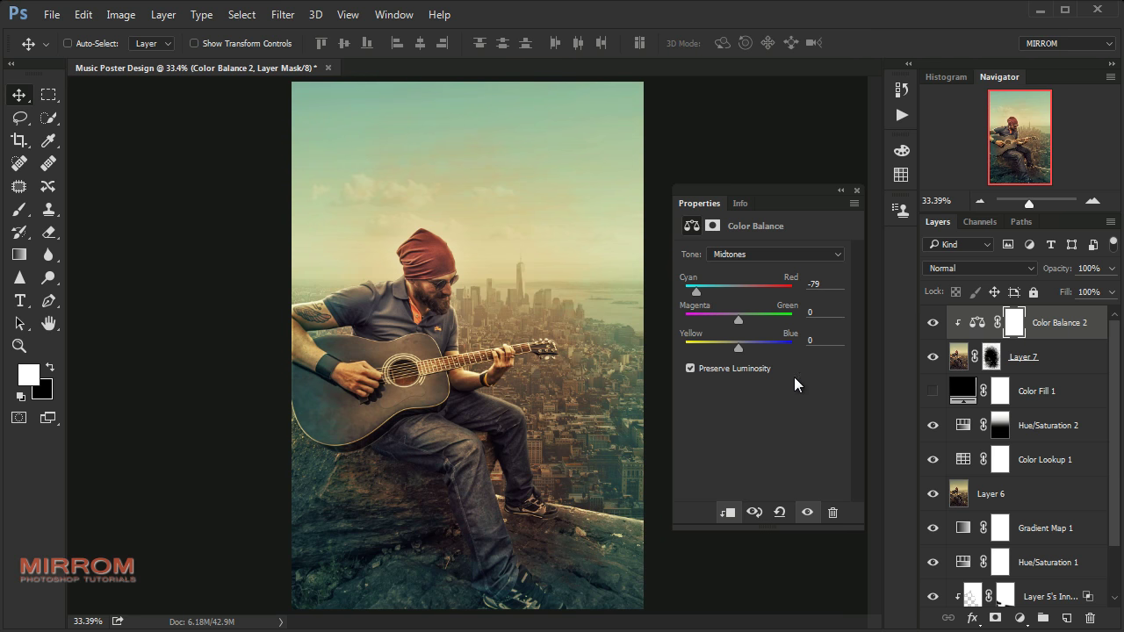
left_click_drag(738, 320, 717, 320)
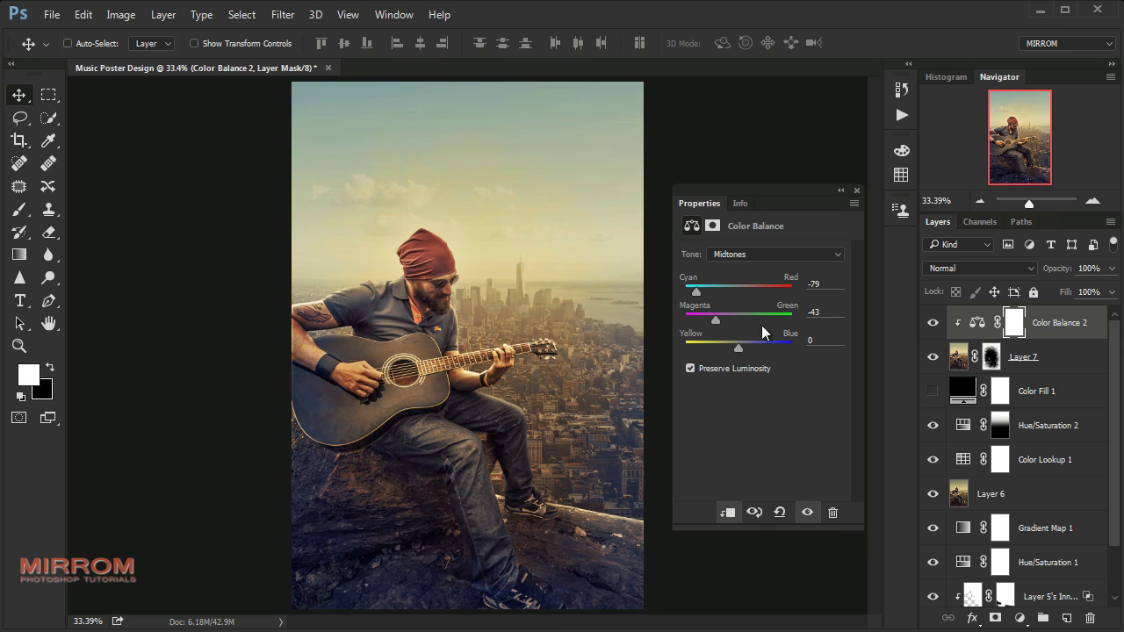
left_click(825, 312)
left_click_drag(744, 350, 744, 348)
left_click_drag(757, 352, 759, 353)
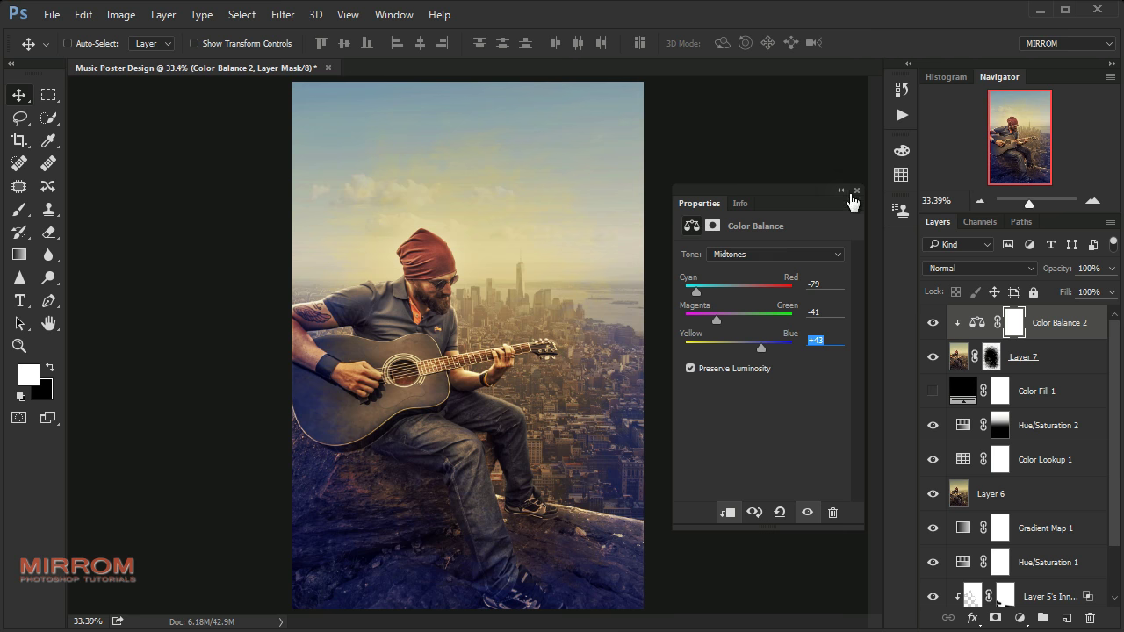
Toggle Color Balance 2 off and back on to compare the grade.
left_click(857, 190)
left_click(936, 325)
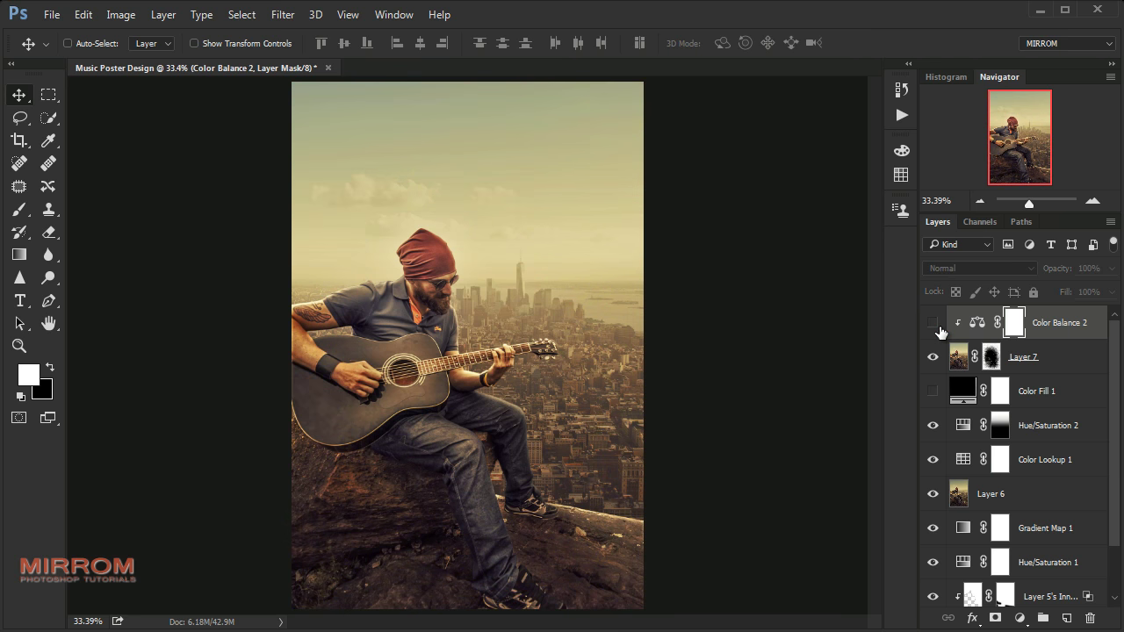
left_click(936, 327)
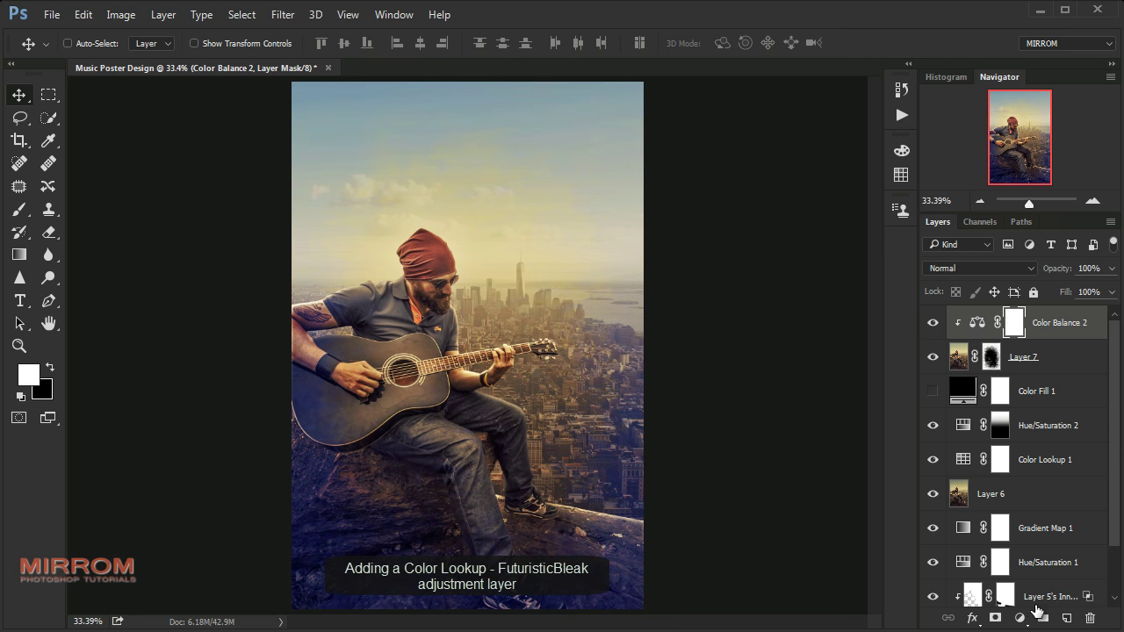
Add a Color Lookup layer clipped to the guitarist, using FuturisticBleak.3DL.
left_click(1019, 619)
left_click(1044, 499)
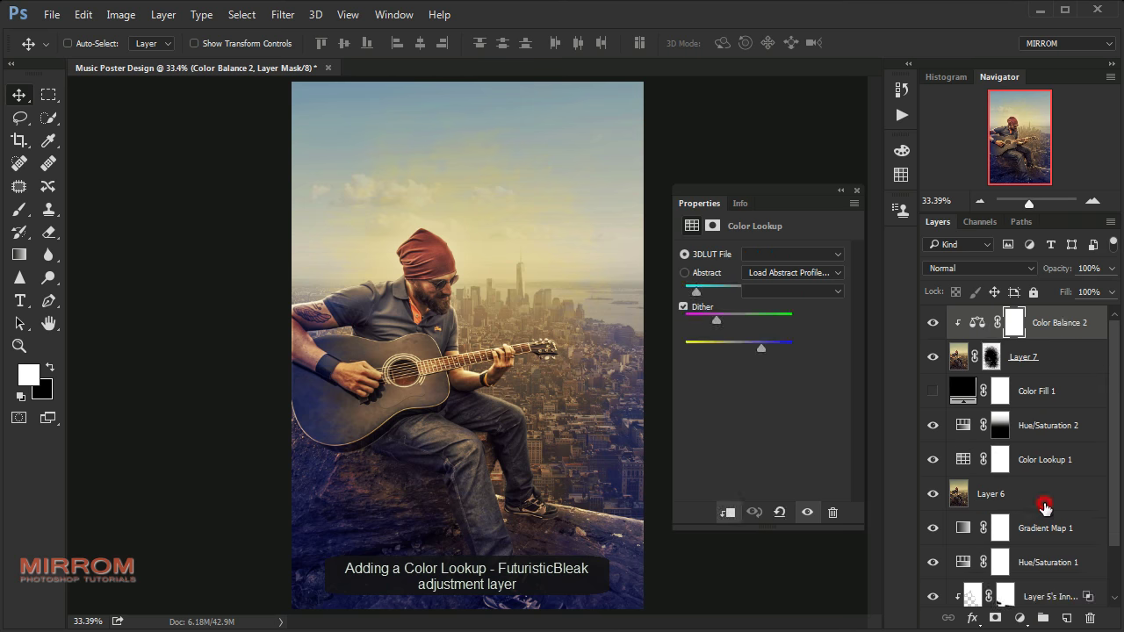
left_click(730, 514)
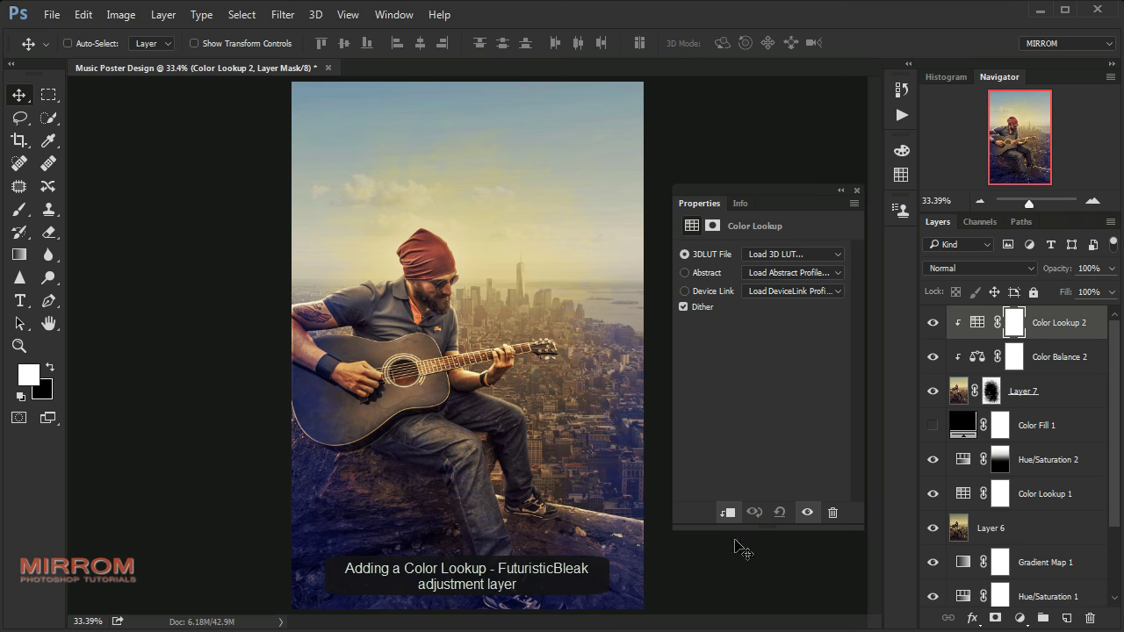
left_click(790, 253)
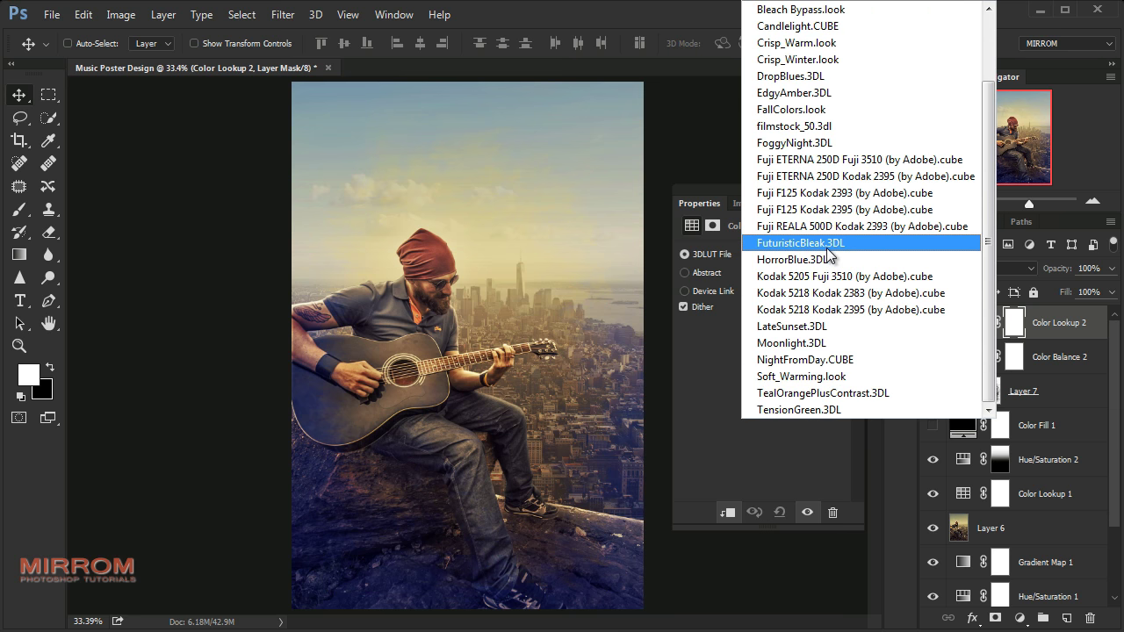
left_click(828, 253)
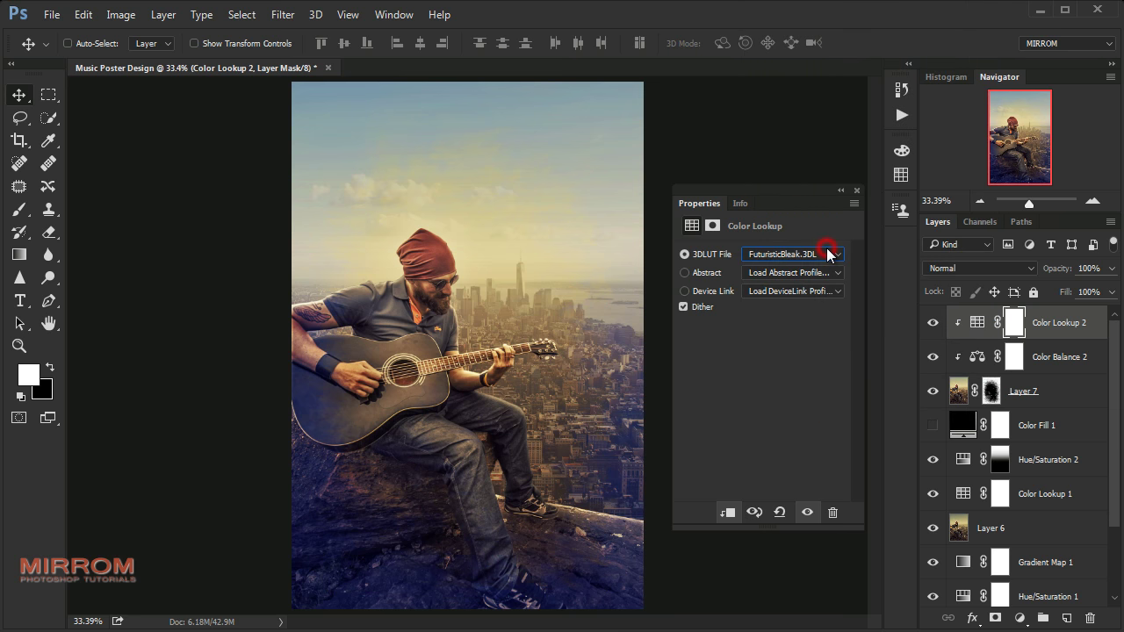
left_click(856, 190)
left_click(933, 322)
Add a clipped Curves layer that darkens midtones, with black point at input 21, output 18.
left_click(977, 323)
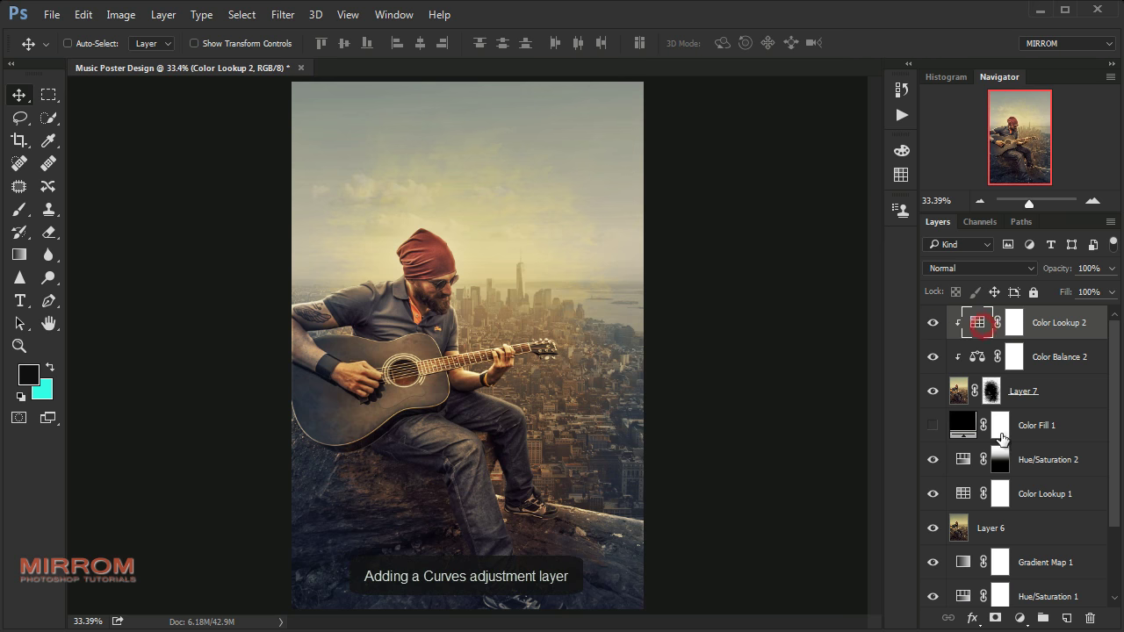
left_click(1033, 618)
left_click(1019, 338)
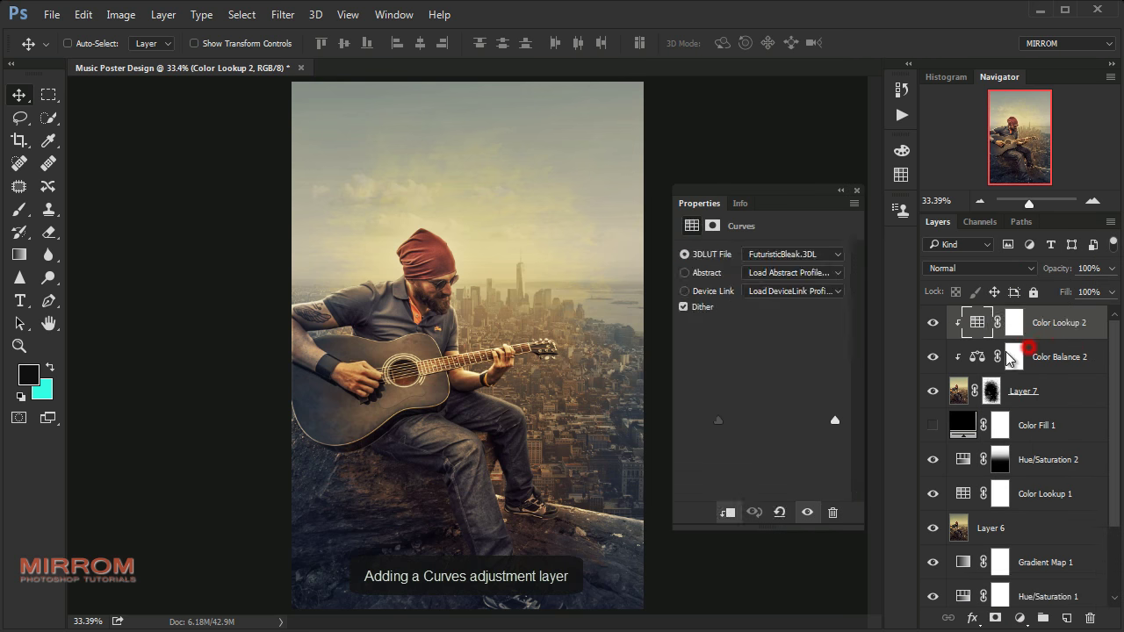
left_click(730, 514)
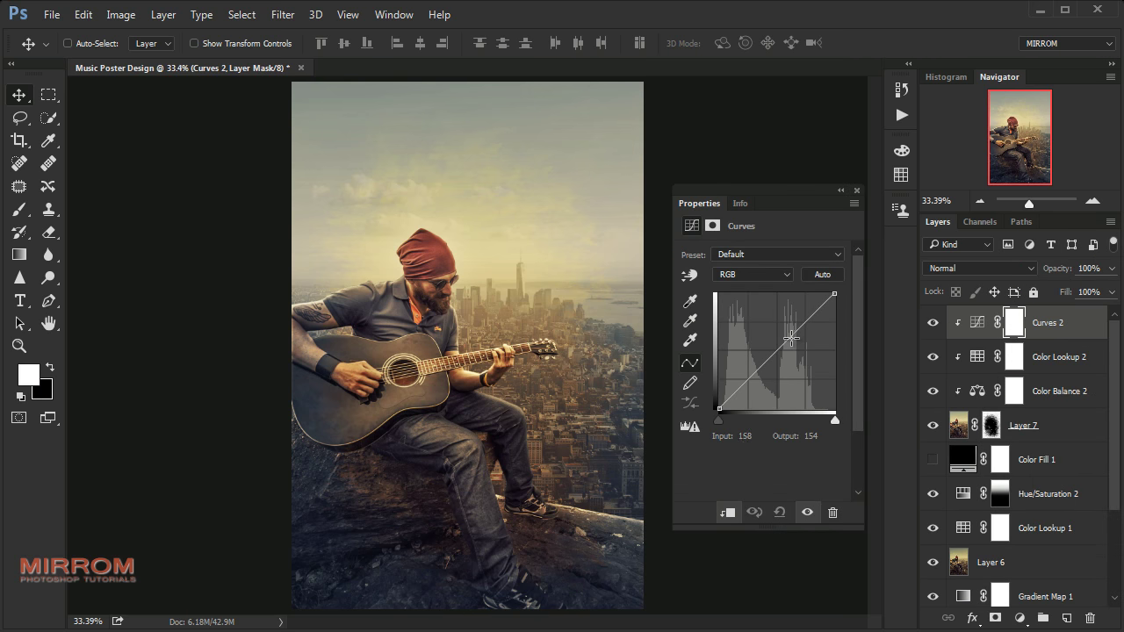
left_click_drag(791, 337, 792, 354)
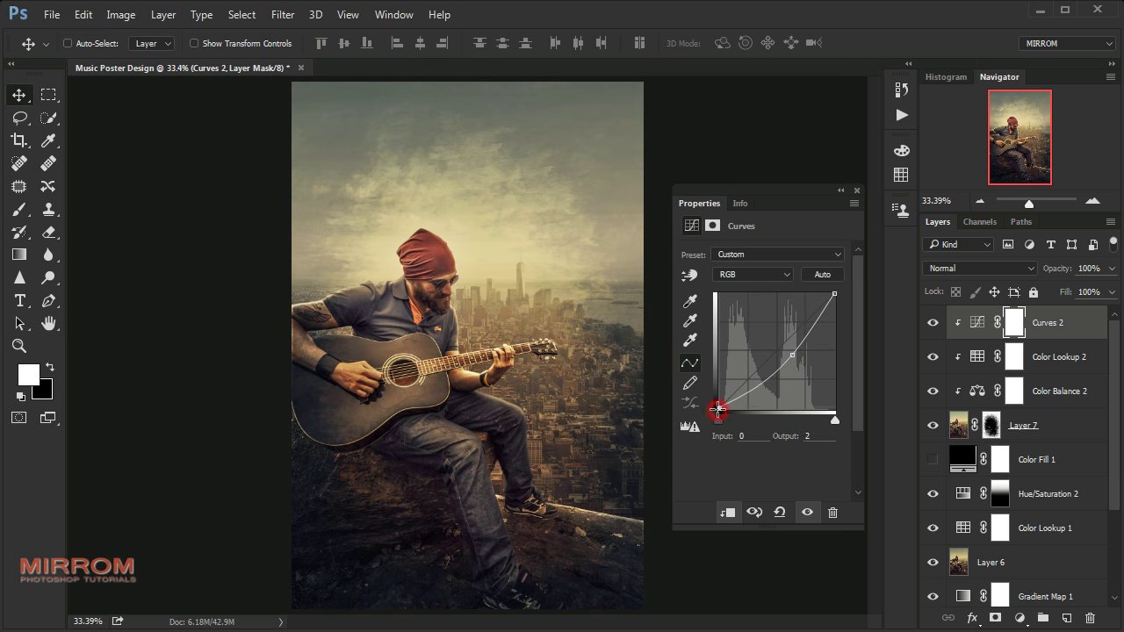
left_click_drag(719, 408, 713, 405)
left_click_drag(727, 404, 713, 403)
Compare the image with and without Curves 2, then zoom the view to 50%.
left_click(858, 189)
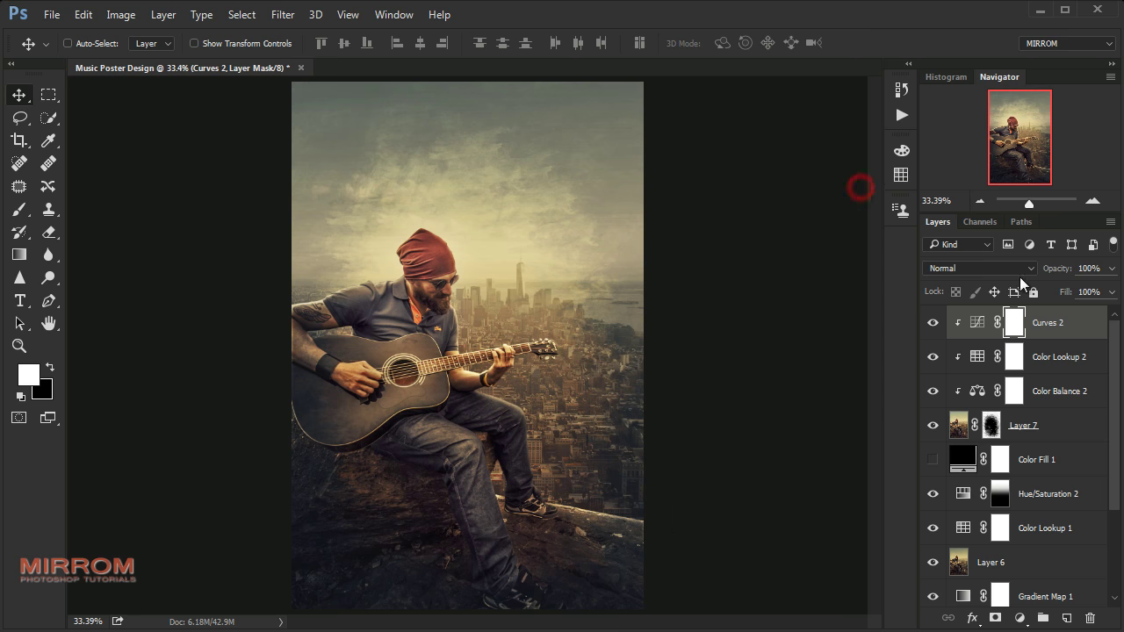
left_click(932, 322)
left_click(933, 322)
left_click(1090, 204)
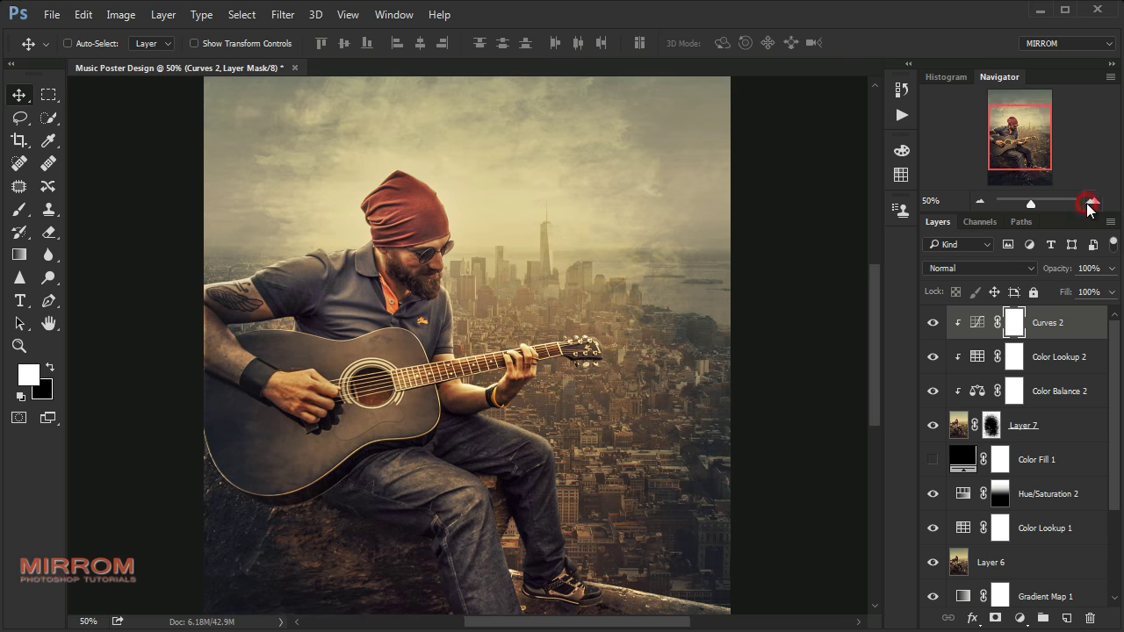
scroll(551, 293, "up", 2)
scroll(552, 293, "up", 3)
scroll(552, 294, "up", 2)
scroll(551, 294, "down", 2)
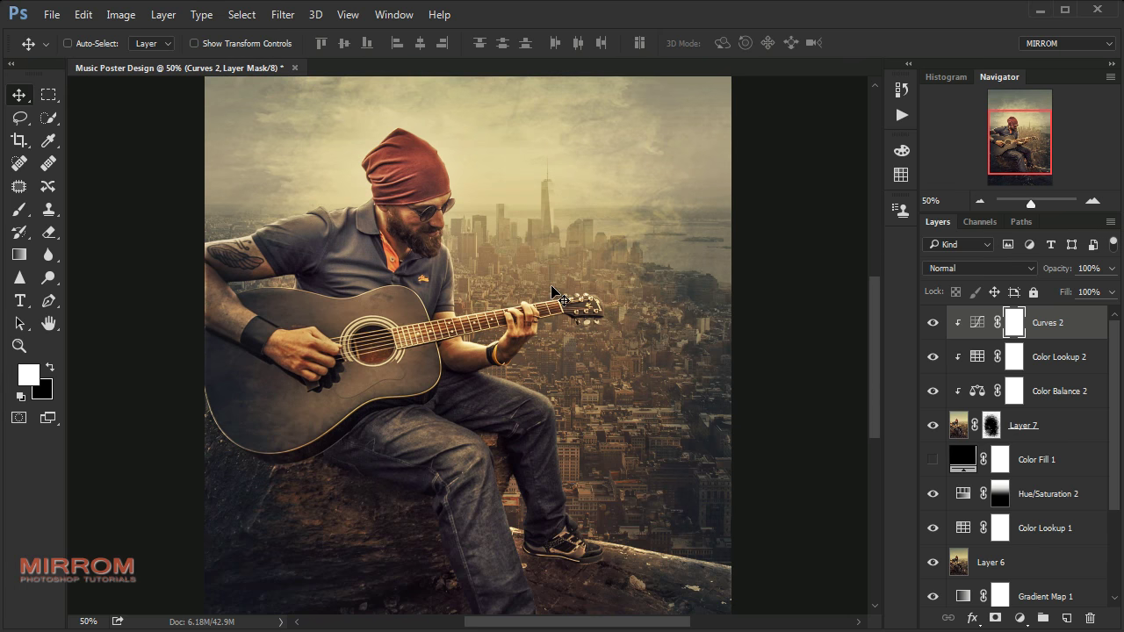
scroll(552, 294, "down", 2)
scroll(552, 294, "up", 2)
scroll(552, 293, "up", 1)
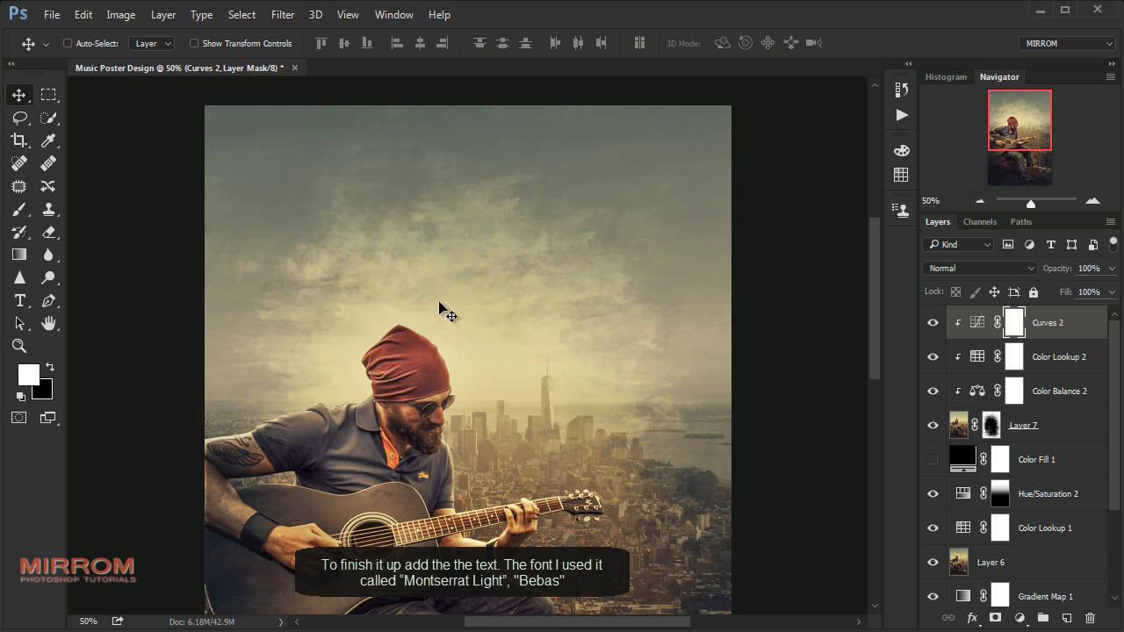
Type a white two-line 'CITY SOUND' title in Montserrat Light 74 pt.
left_click(19, 301)
left_click(91, 302)
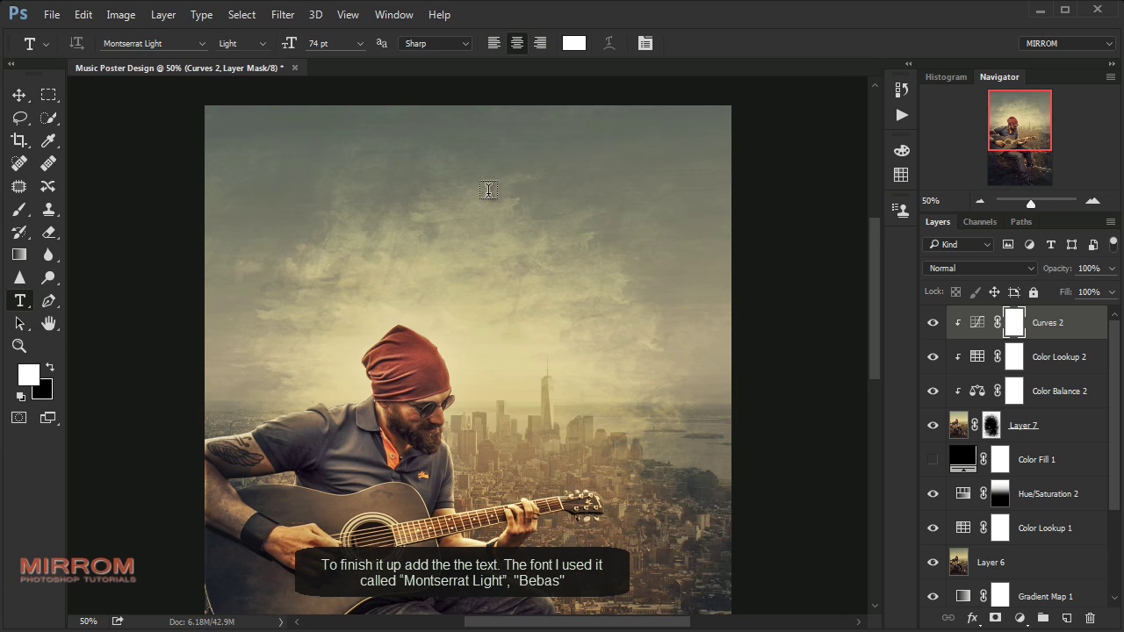
left_click(644, 43)
mouse_move(862, 190)
left_mouse_down()
mouse_move(792, 123)
mouse_move(711, 148)
left_mouse_up()
left_click(434, 255)
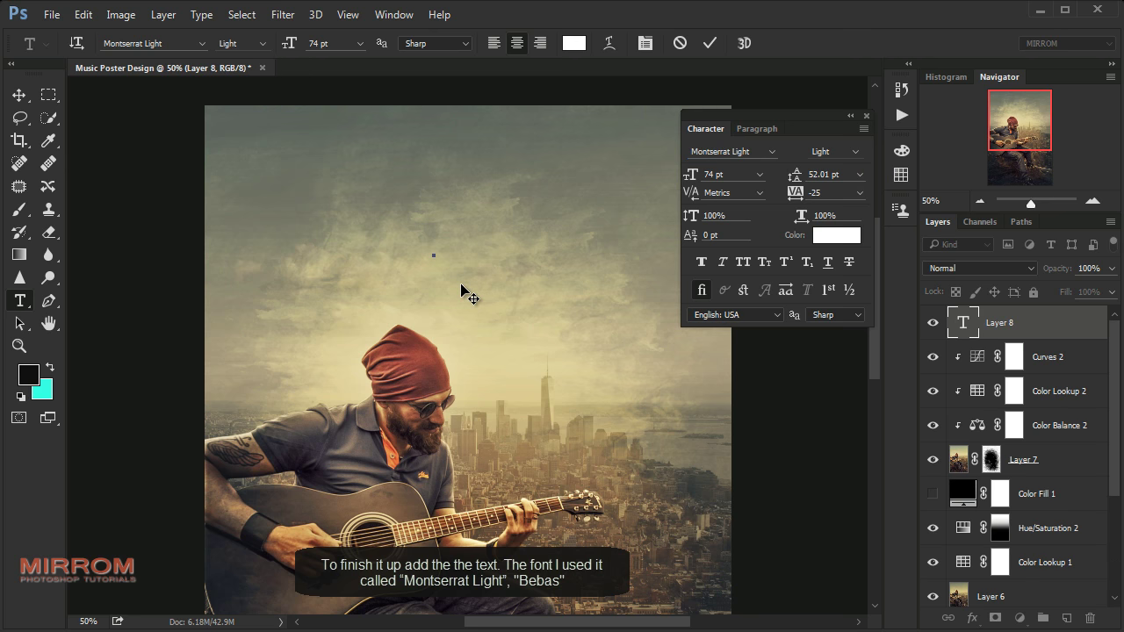
type("CITY")
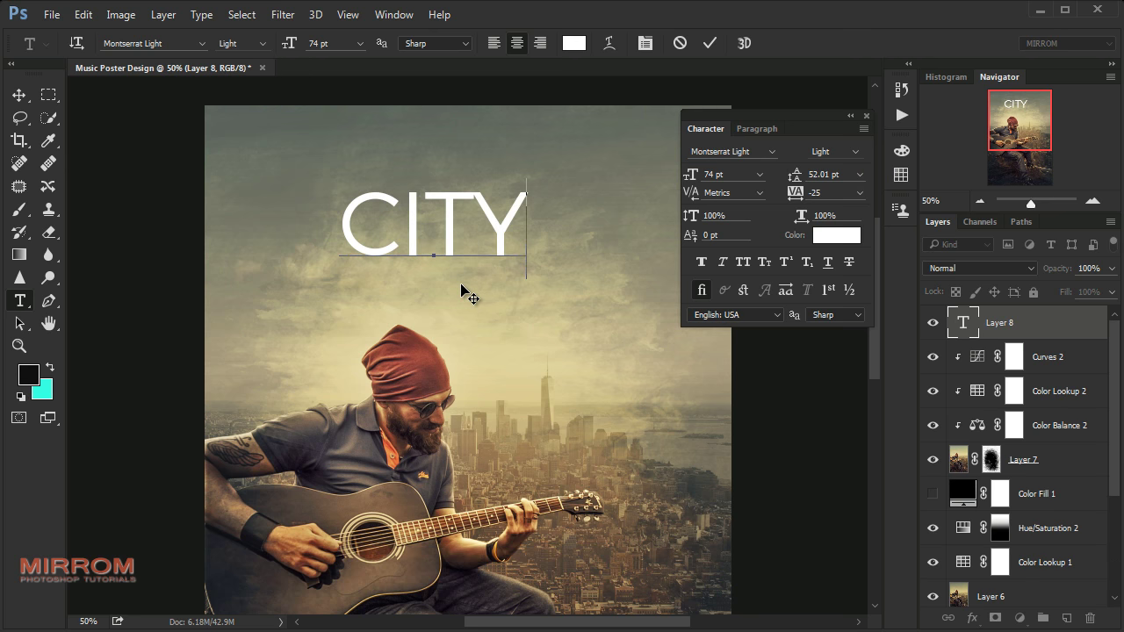
key("Return")
type("SOUND")
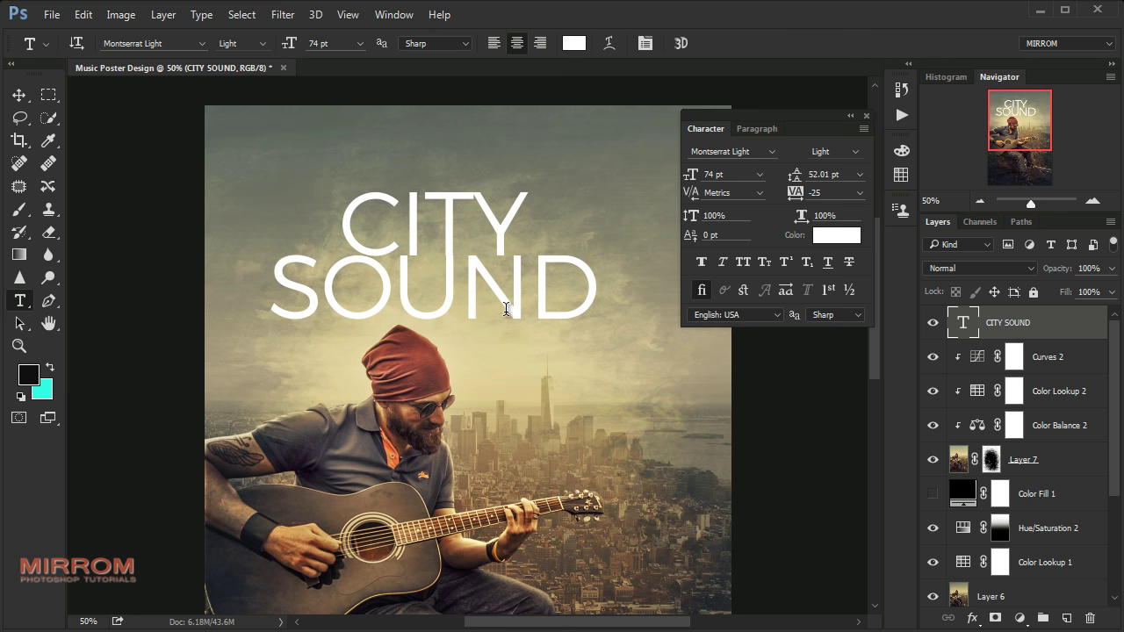
Centre the CITY SOUND title in the sky above the guitarist.
key("v")
mouse_move(489, 282)
left_mouse_down()
mouse_move(533, 290)
mouse_move(536, 258)
left_mouse_up()
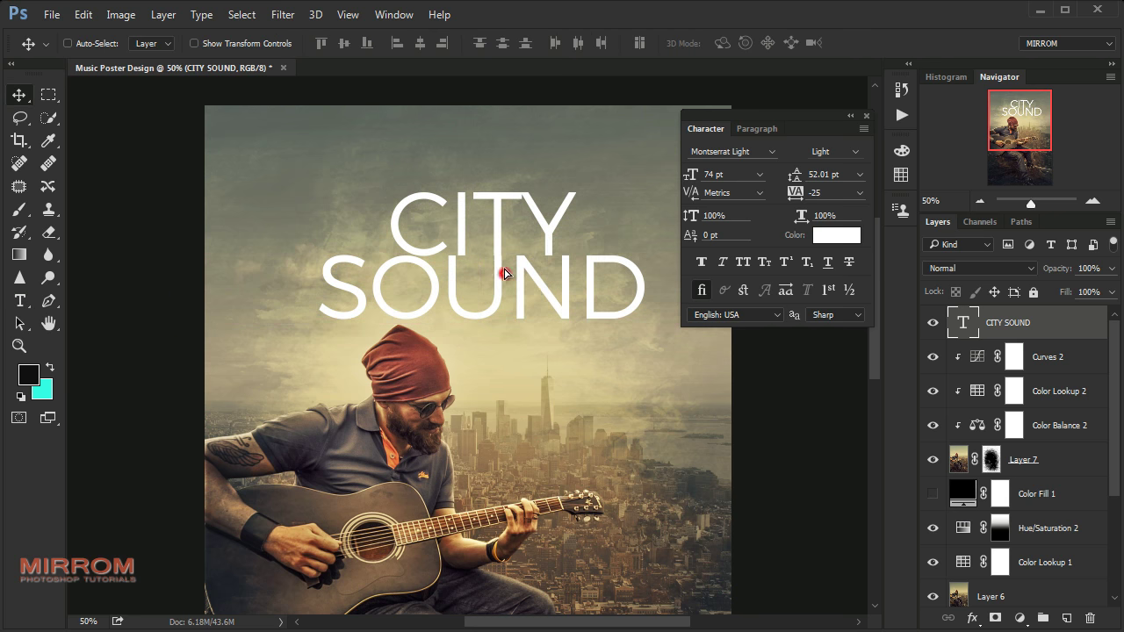
scroll(565, 314, "down", 1)
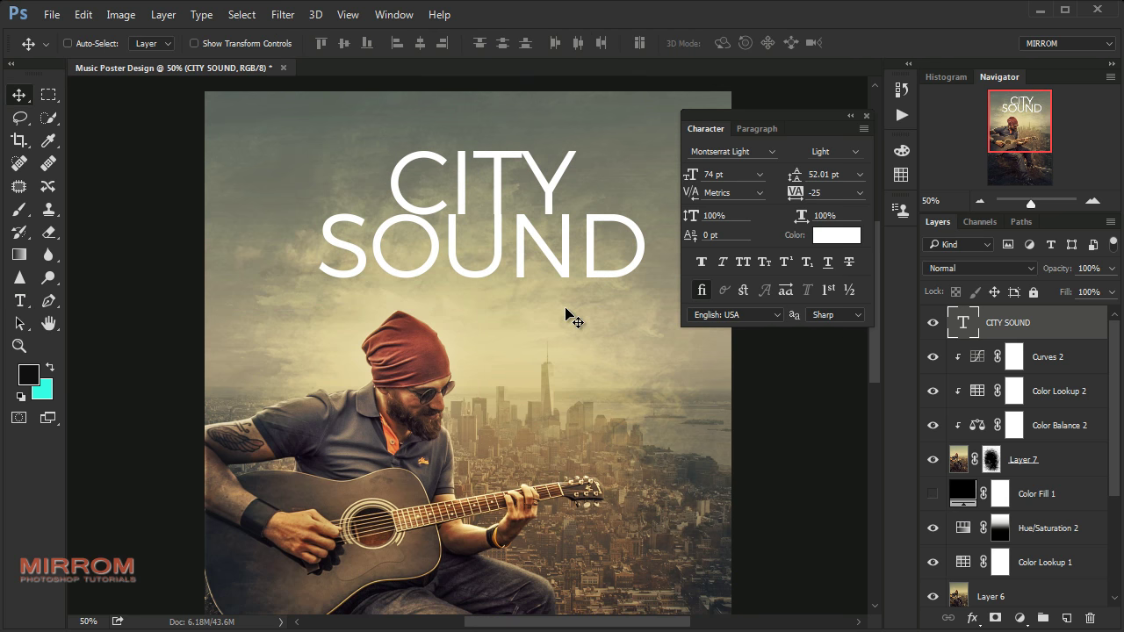
left_click(866, 115)
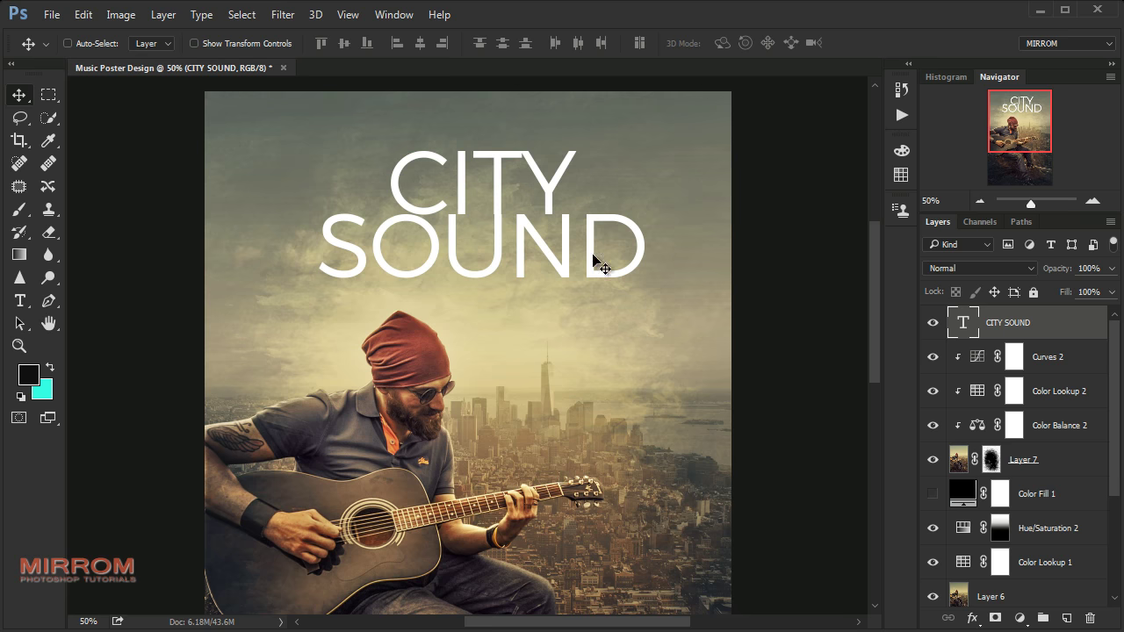
left_click_drag(553, 234, 540, 234)
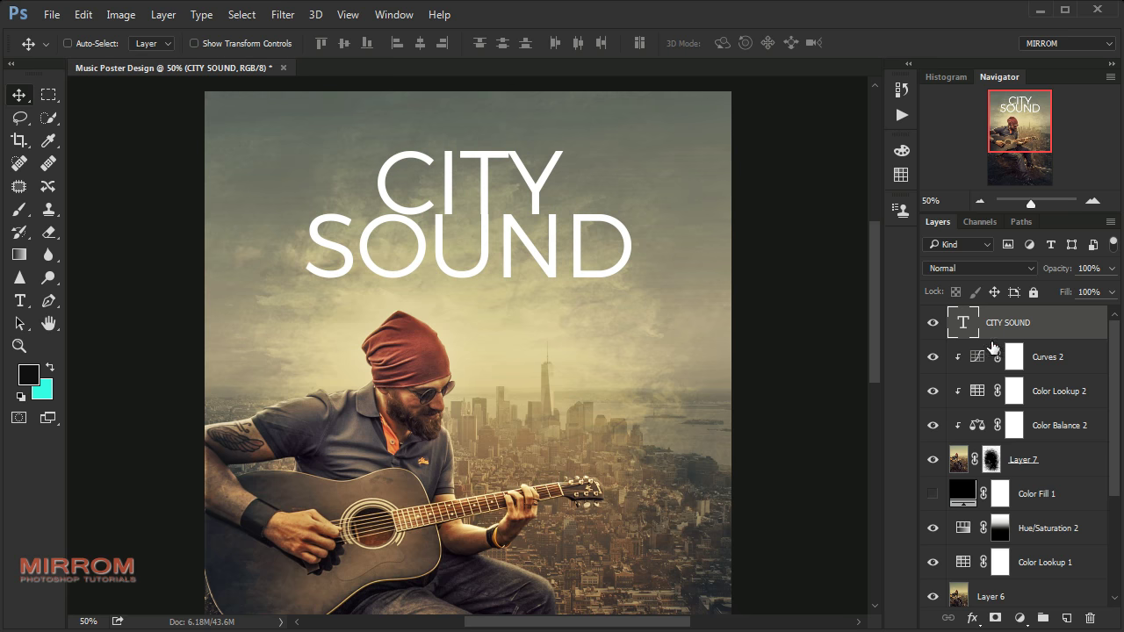
left_click(1047, 356)
Set the type font to Bebas Neue Regular at 12 pt.
key("t")
left_click(645, 43)
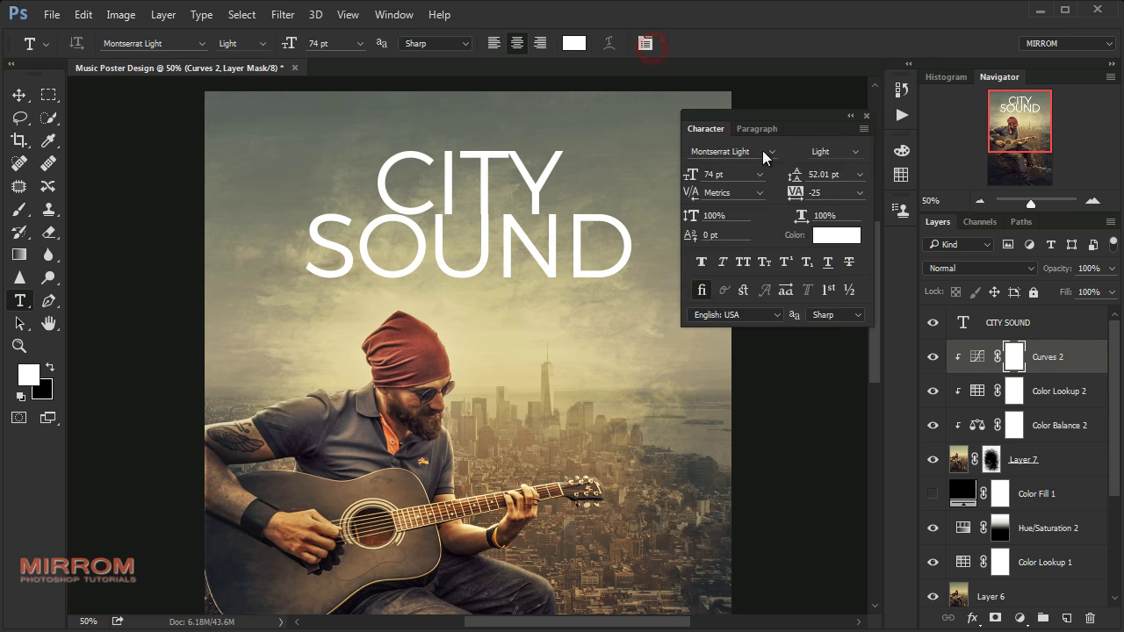
left_click(772, 151)
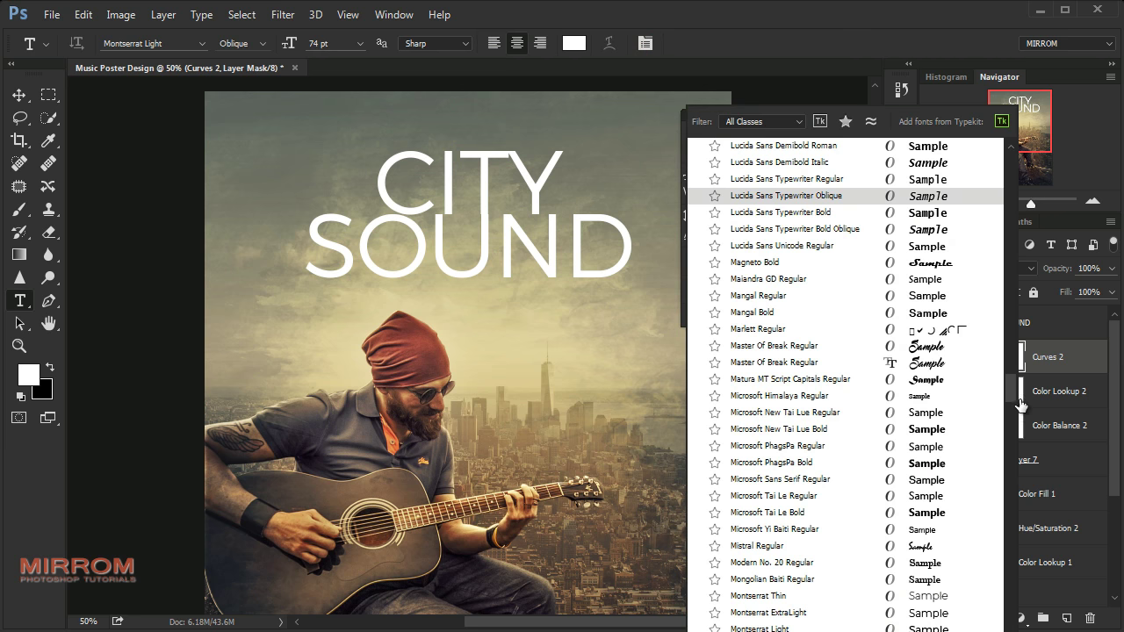
scroll(966, 247, "up", 5)
scroll(966, 176, "up", 15)
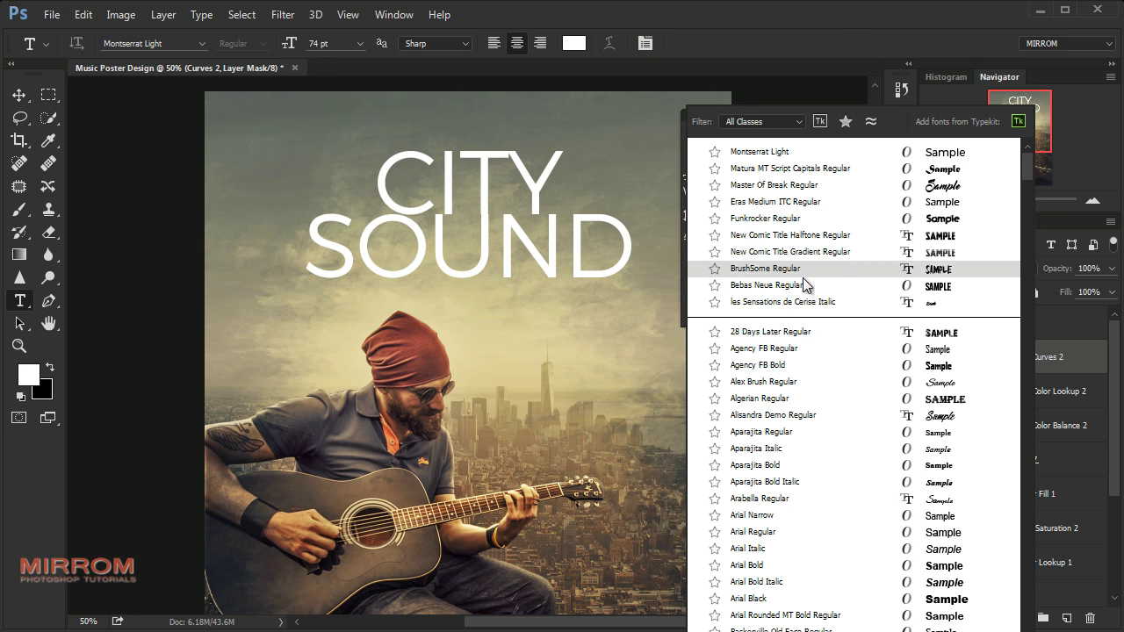
left_click(782, 284)
left_click(761, 175)
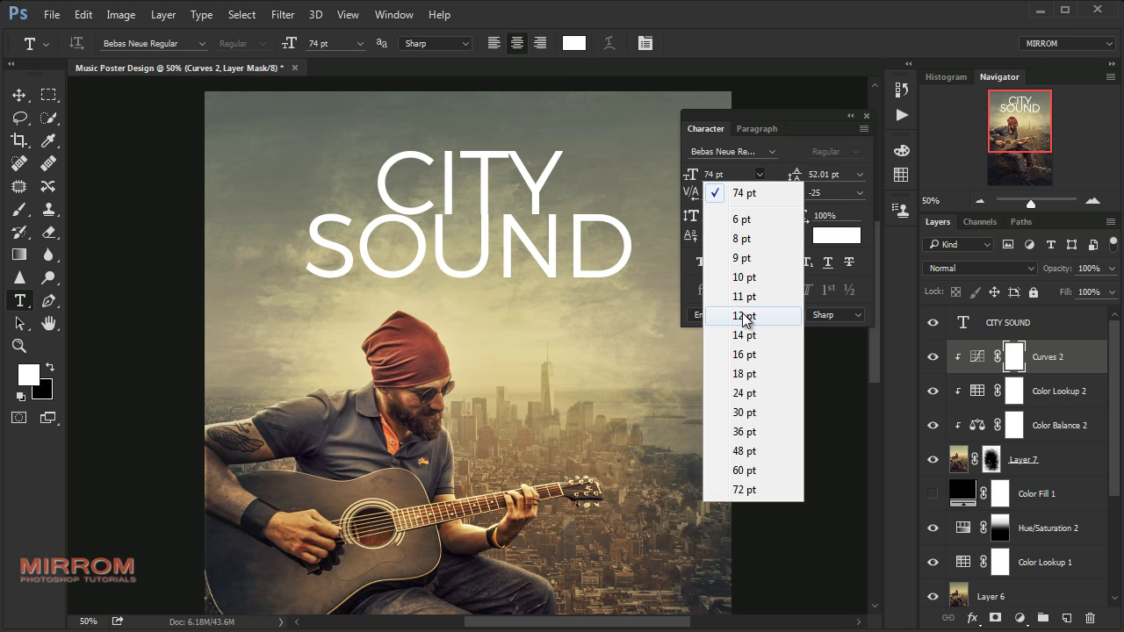
left_click(738, 316)
Place a MUSIC FESTIVAL caption at 14 pt, tracking 25, just beneath SOUND.
left_click(494, 334)
type("M")
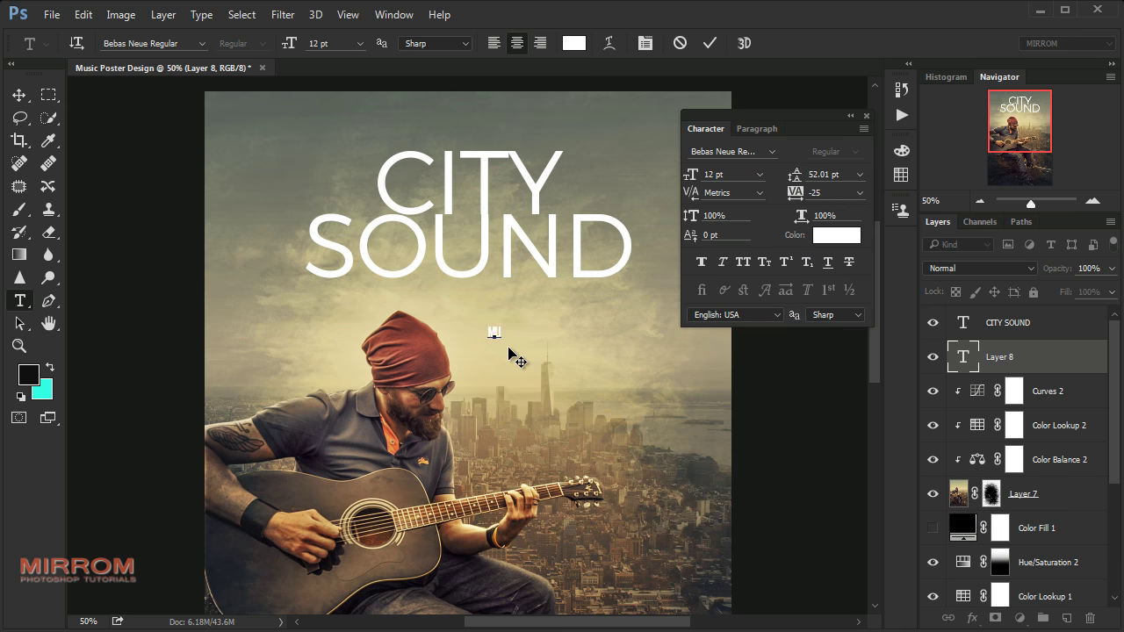
left_click(715, 47)
key("v")
left_click_drag(523, 307, 610, 270)
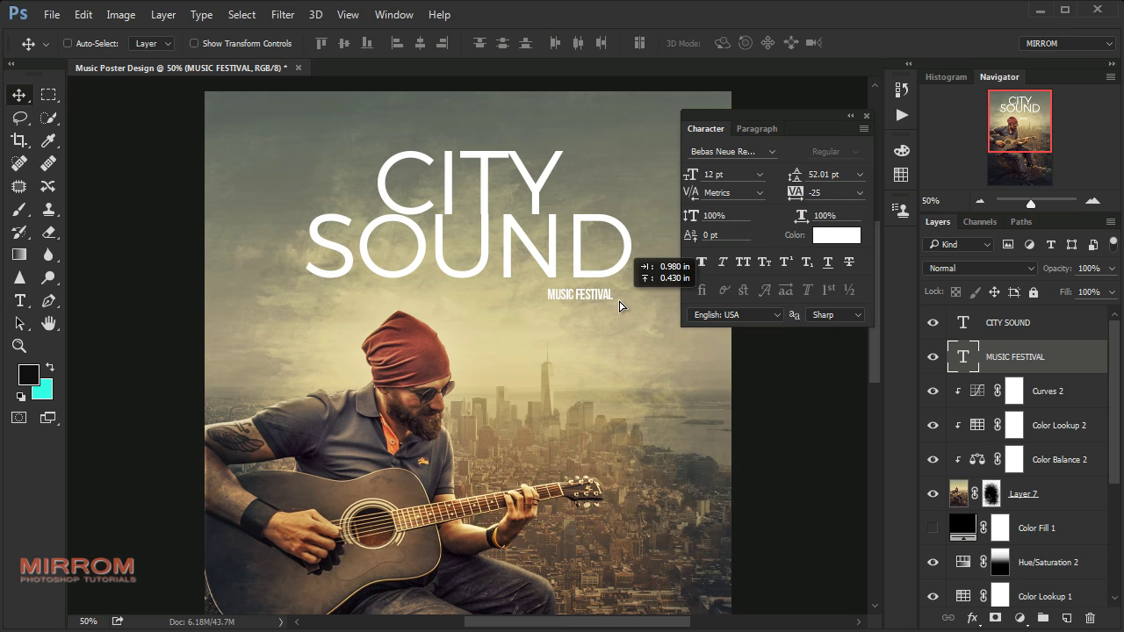
left_click(860, 192)
left_click(856, 396)
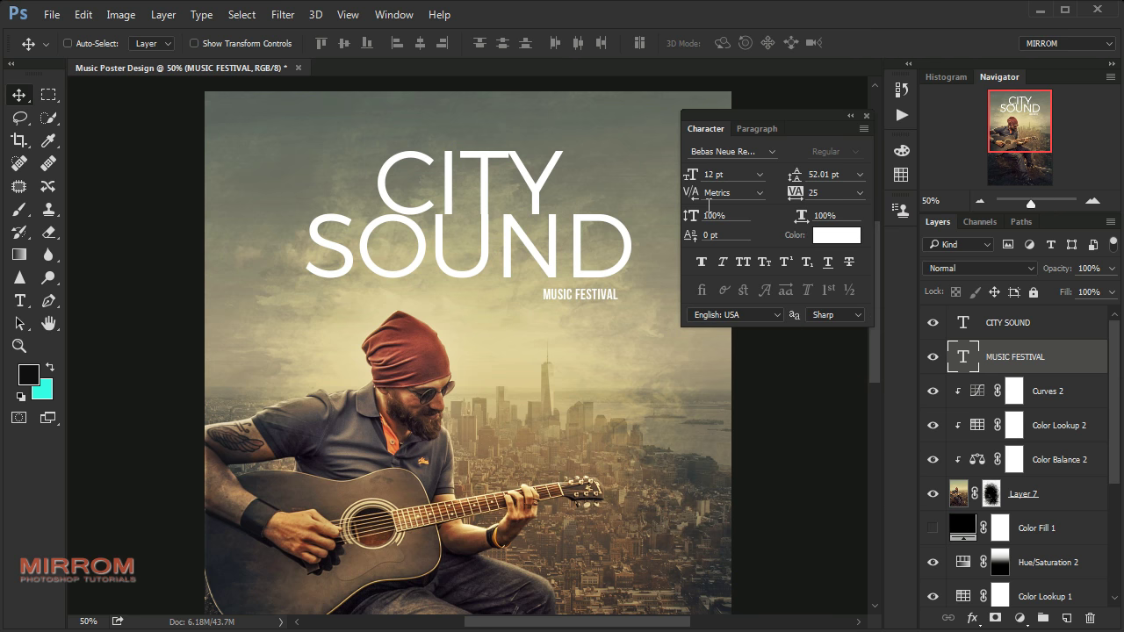
key("Return")
left_click_drag(615, 306, 596, 295)
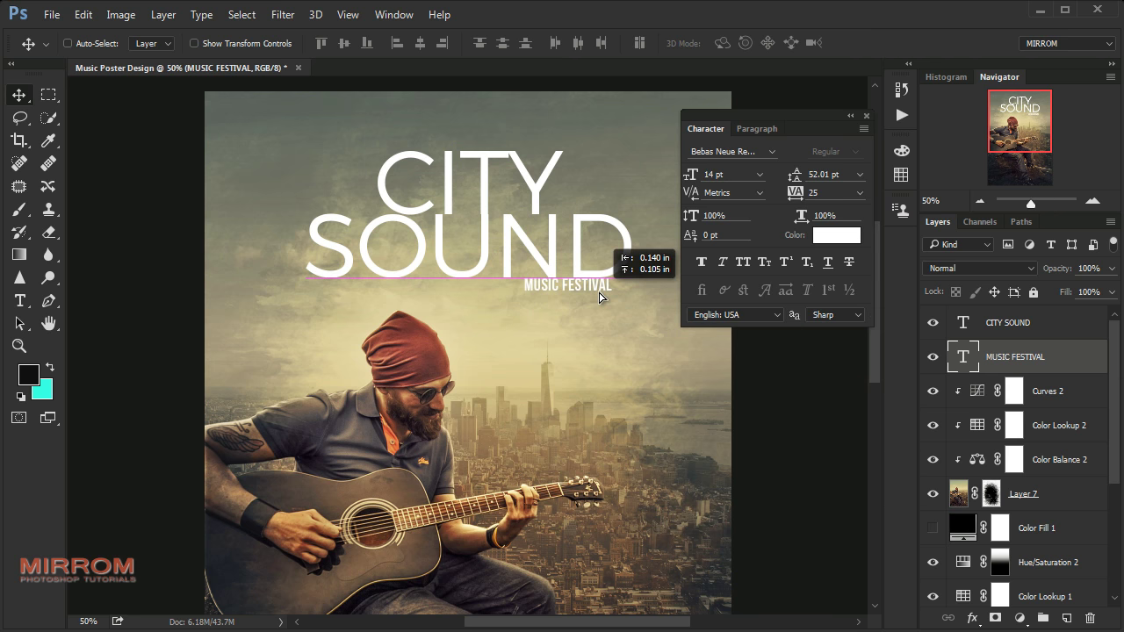
key("Down")
key("Down")
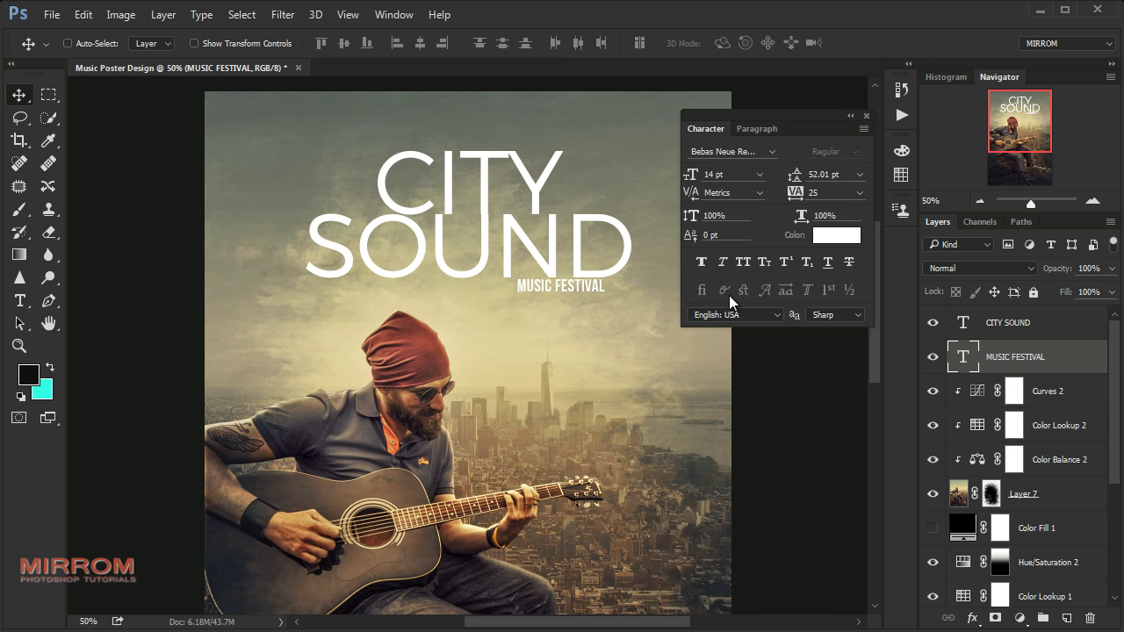
key("Down")
key("Down")
key("Down")
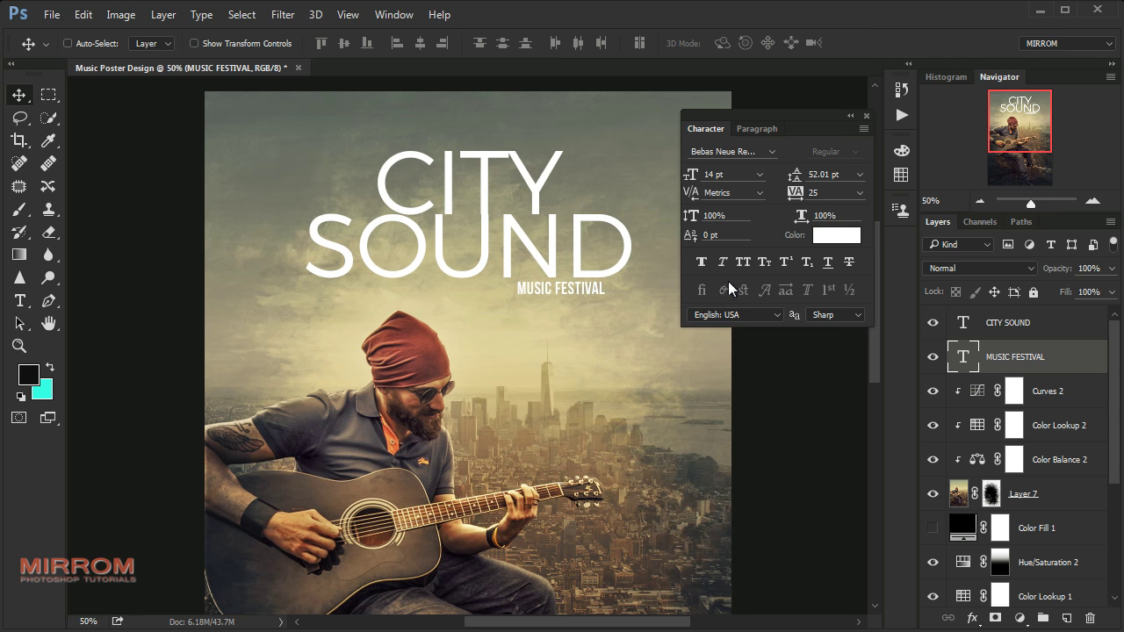
Add 'MIRROM PRESENTS' text and move it to the top of the poster.
left_click(1037, 390)
key("t")
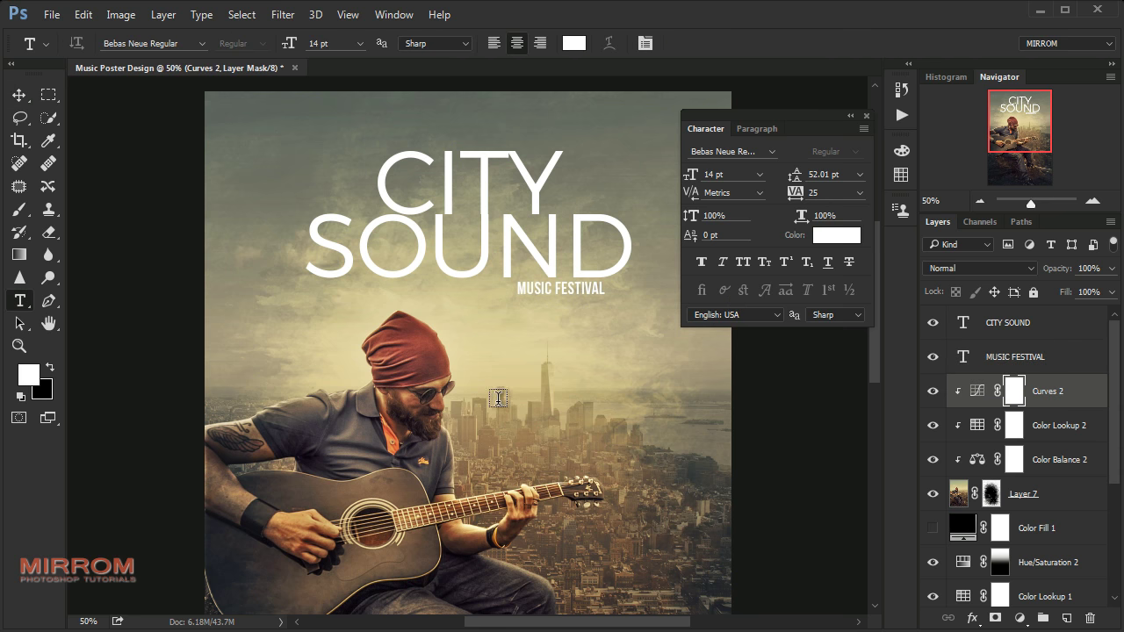
left_click(494, 383)
type("MIRROM PRESENTS")
key("ctrl+Return")
key("v")
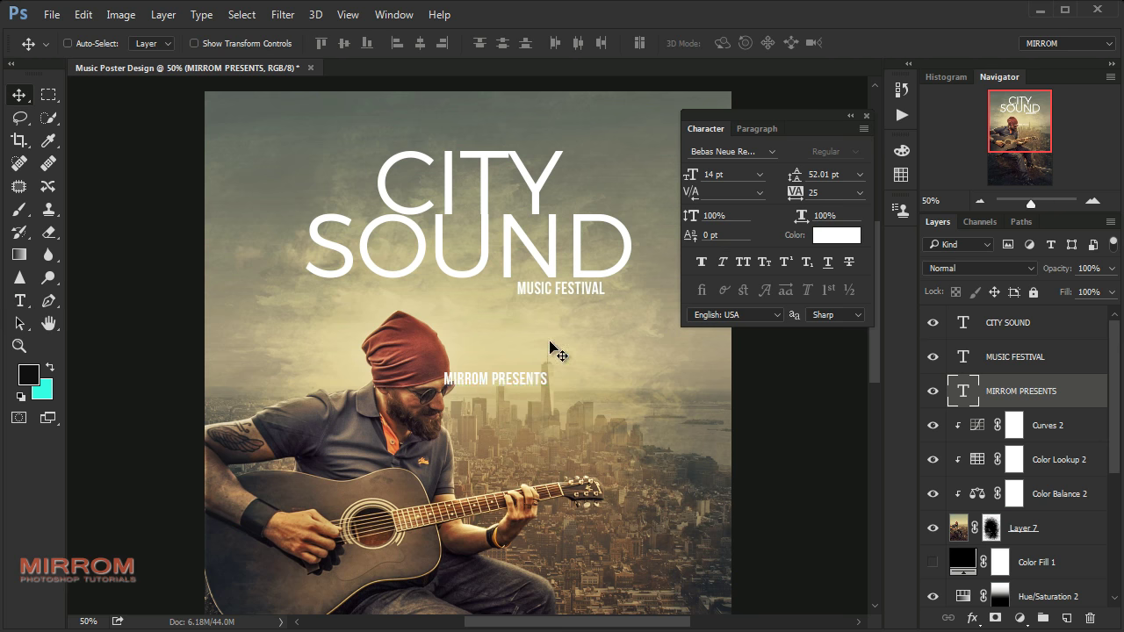
left_click_drag(544, 379, 531, 118)
Give MIRROM PRESENTS tracking 65 and 12 pt size, centred above CITY.
left_click(757, 128)
left_click(705, 129)
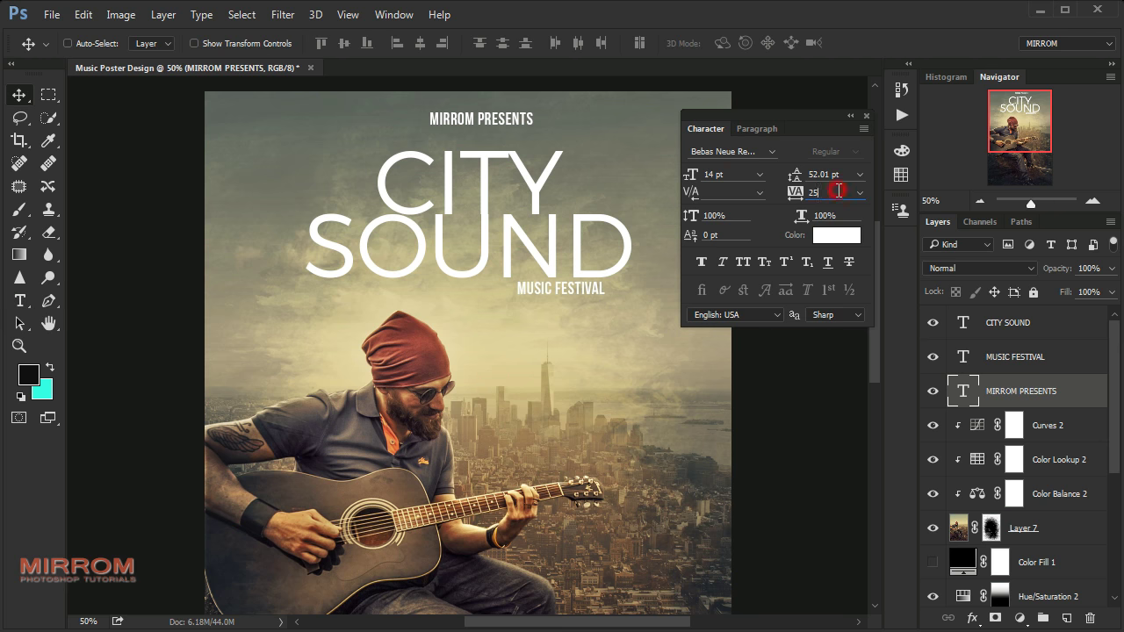
type("65")
key("Return")
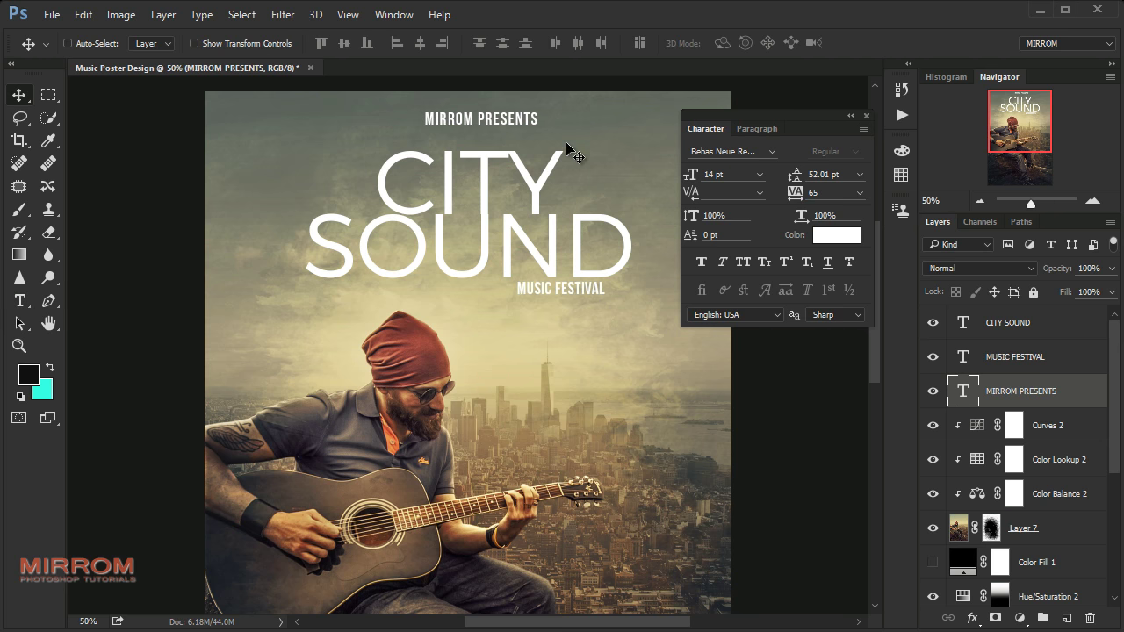
mouse_move(491, 124)
left_mouse_down()
mouse_move(478, 135)
mouse_move(497, 132)
left_mouse_up()
double_click(744, 175)
type("12")
key("Return")
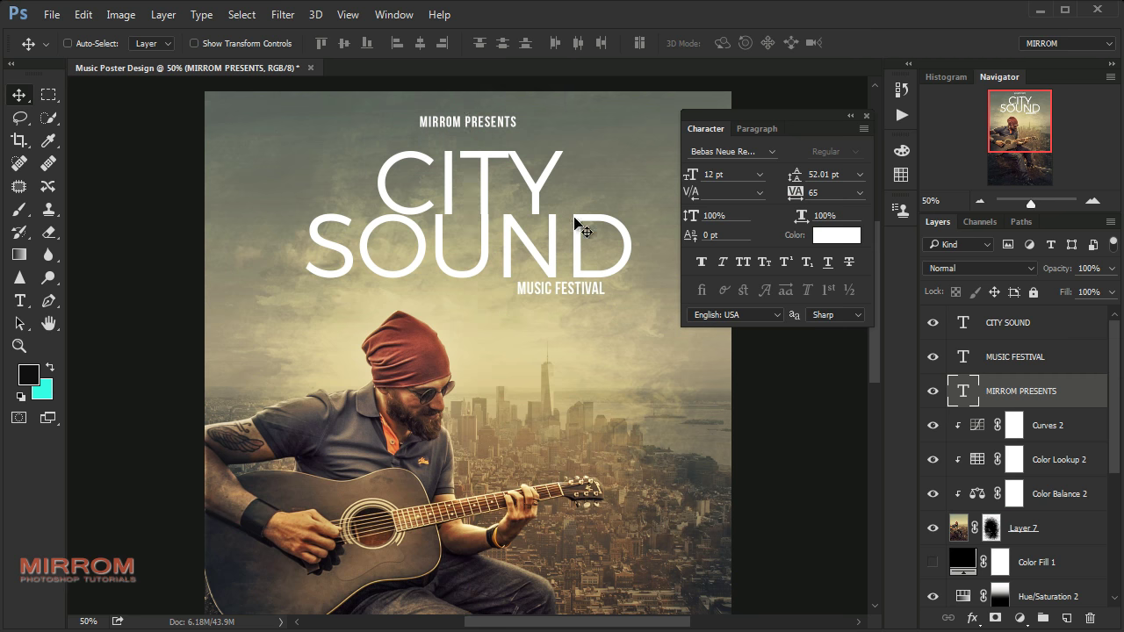
scroll(629, 299, "down", 1)
scroll(673, 397, "down", 1)
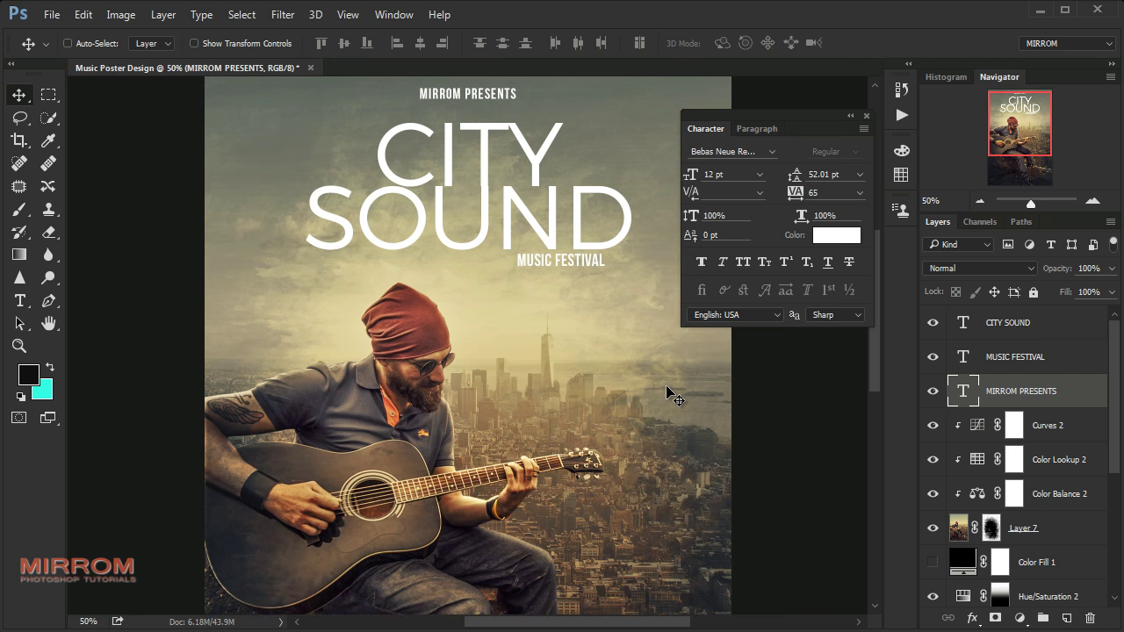
key("ctrl+minus")
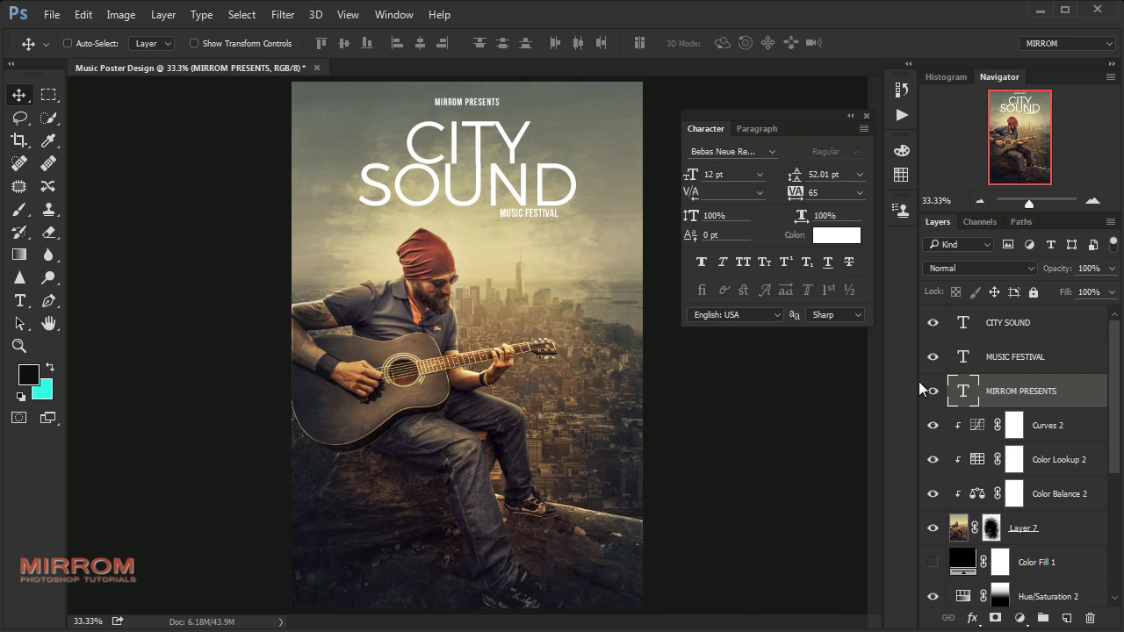
left_click(1014, 349)
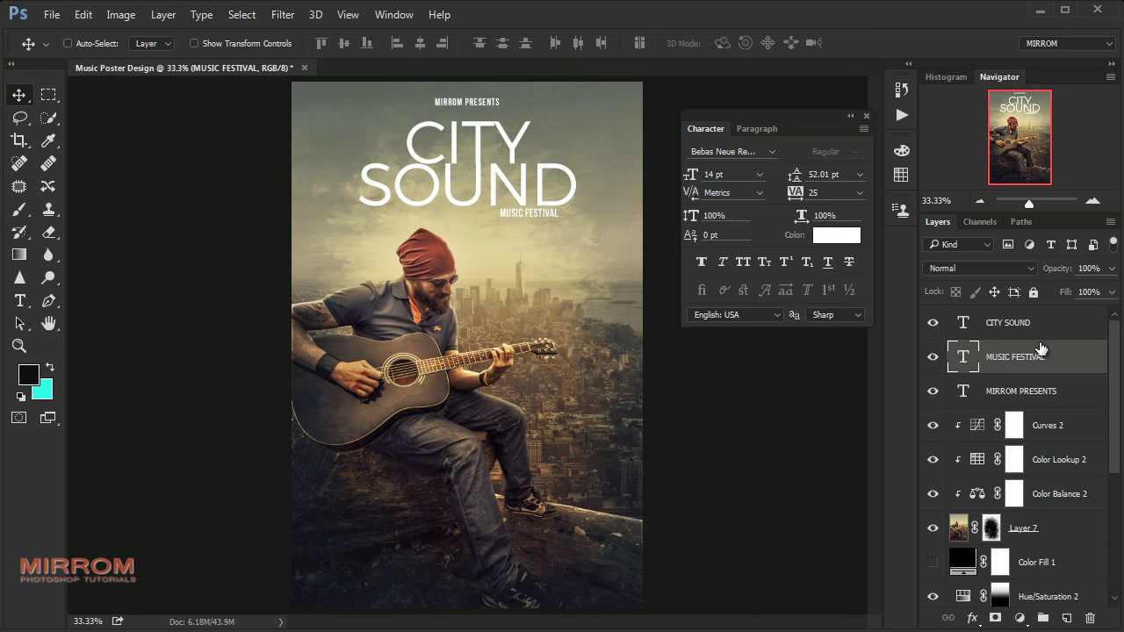
left_click(1041, 329, "shift")
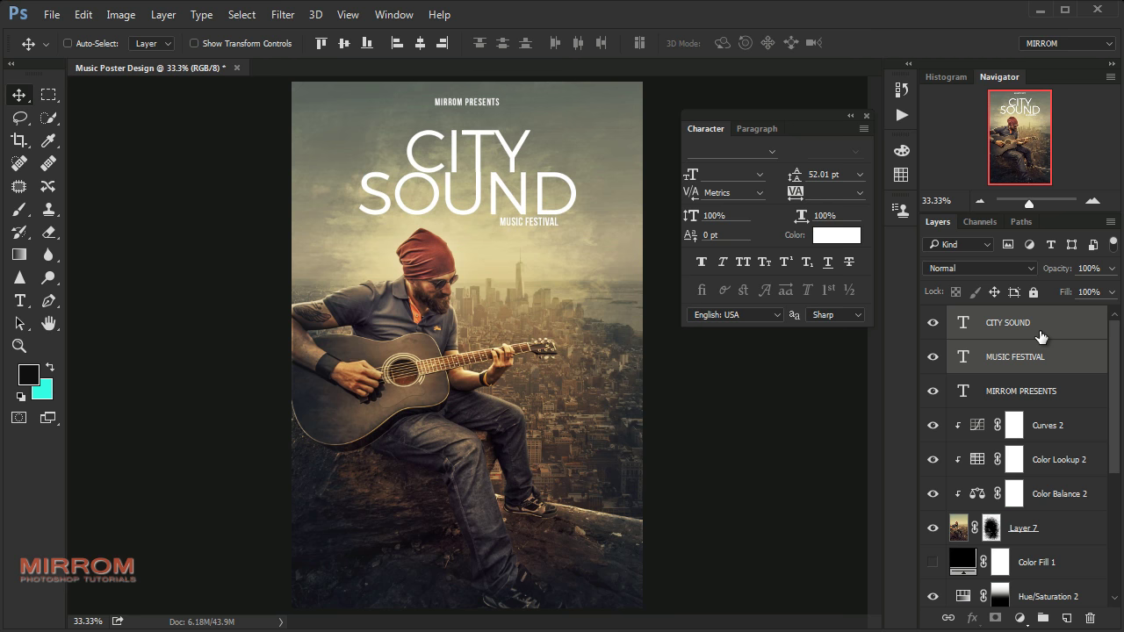
left_click(1068, 426)
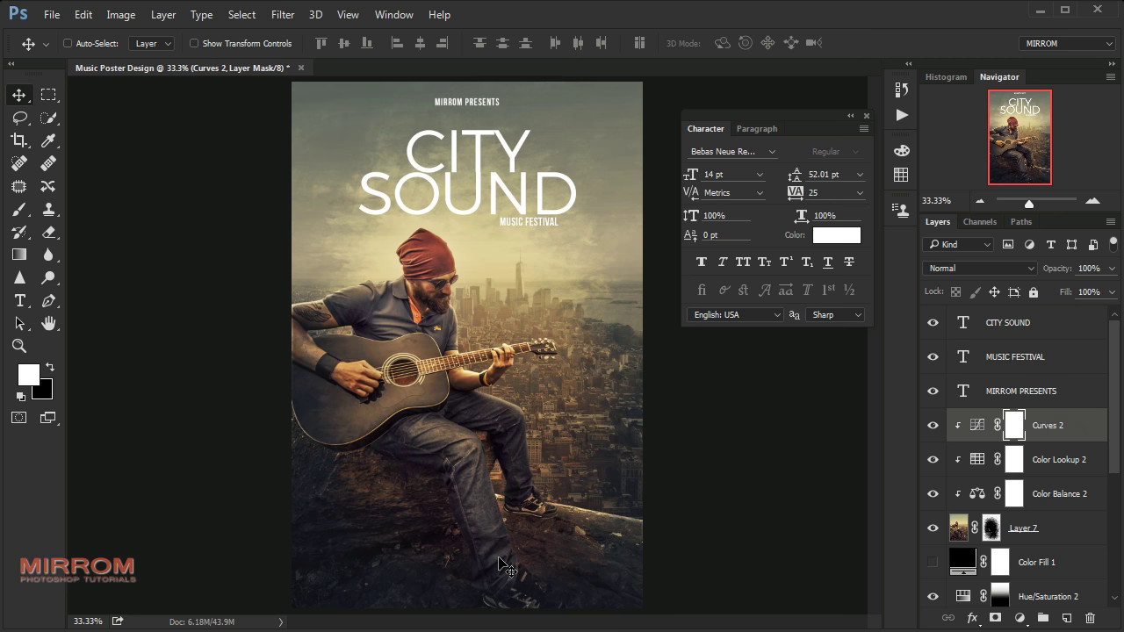
key("t")
left_click(458, 562)
type("VISIT WWW.WEBSITENAME.COM FOR MORE INFO")
left_click(713, 40)
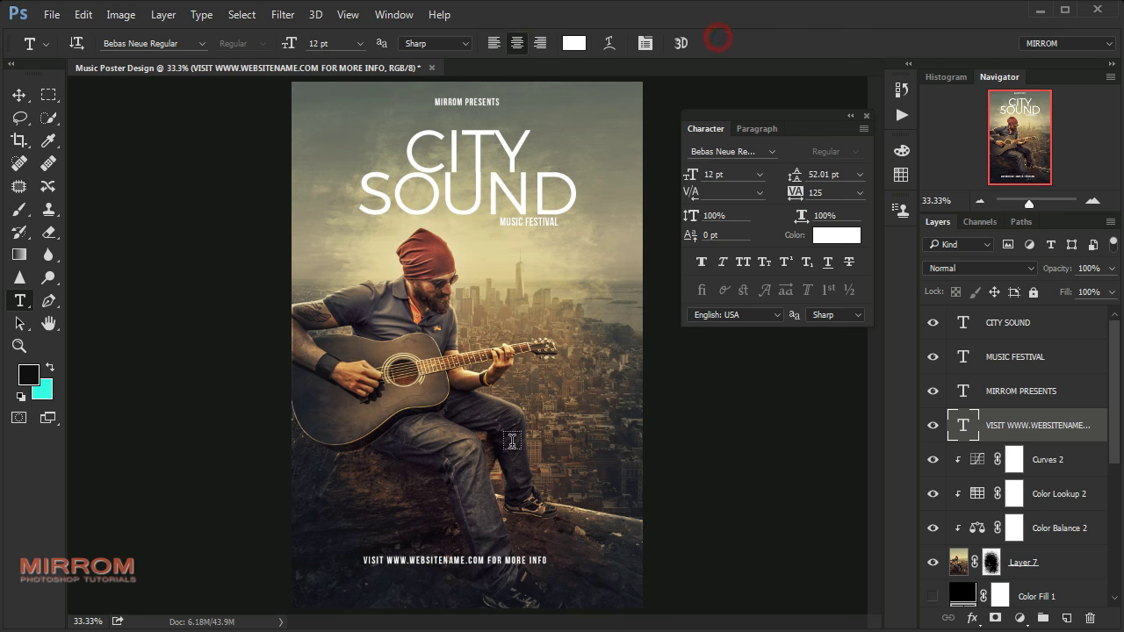
key("v")
left_click_drag(487, 553, 505, 587)
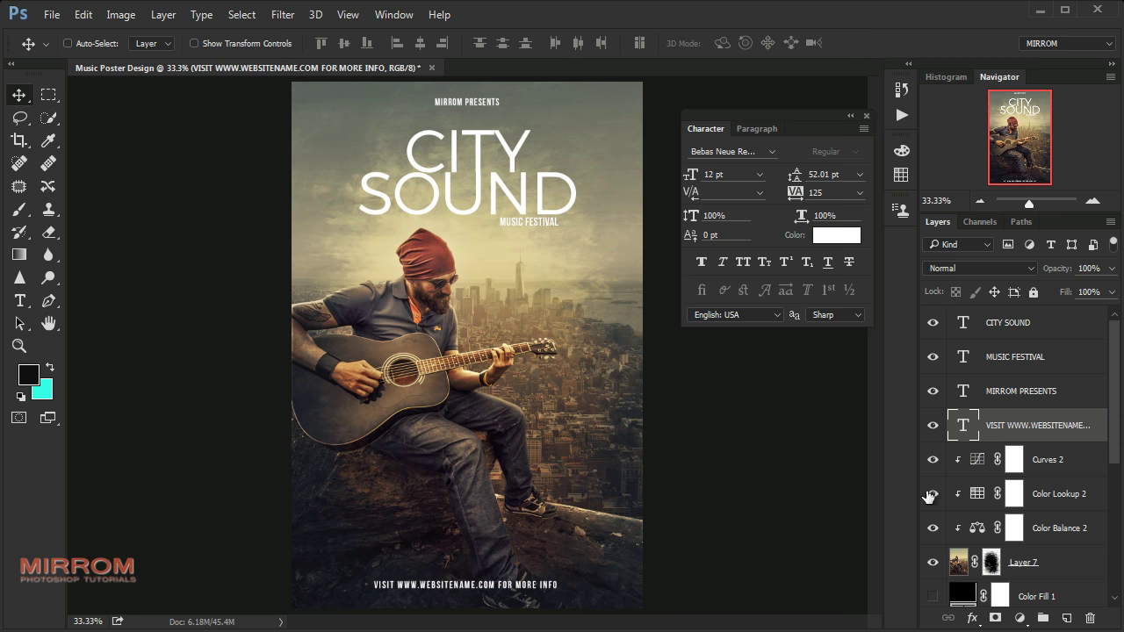
left_click(1023, 390, "ctrl")
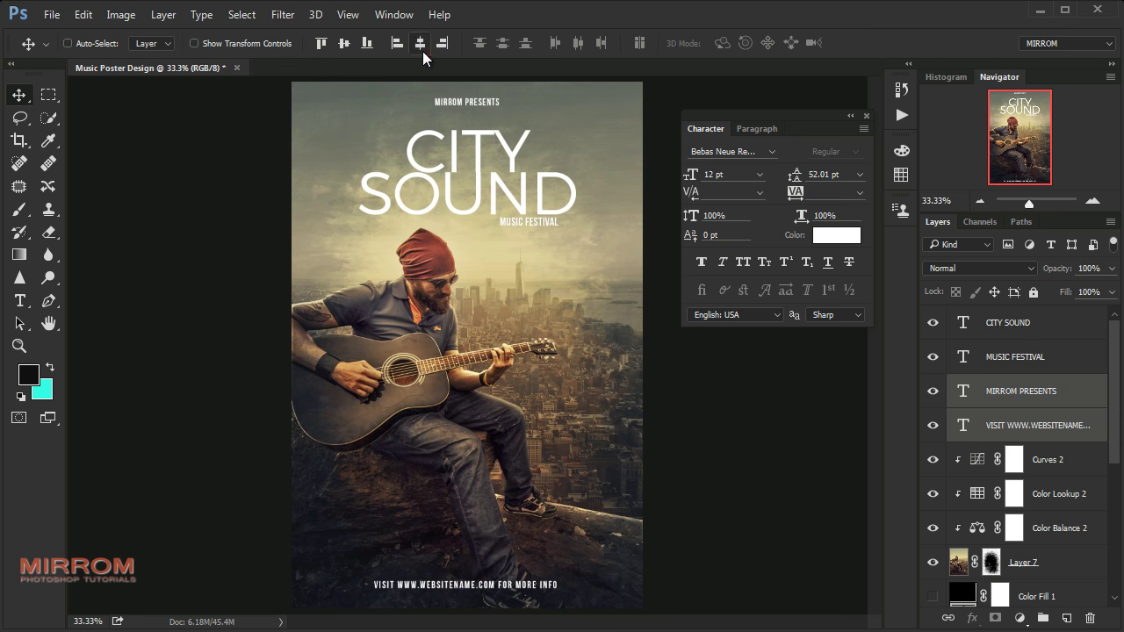
left_click(1041, 459)
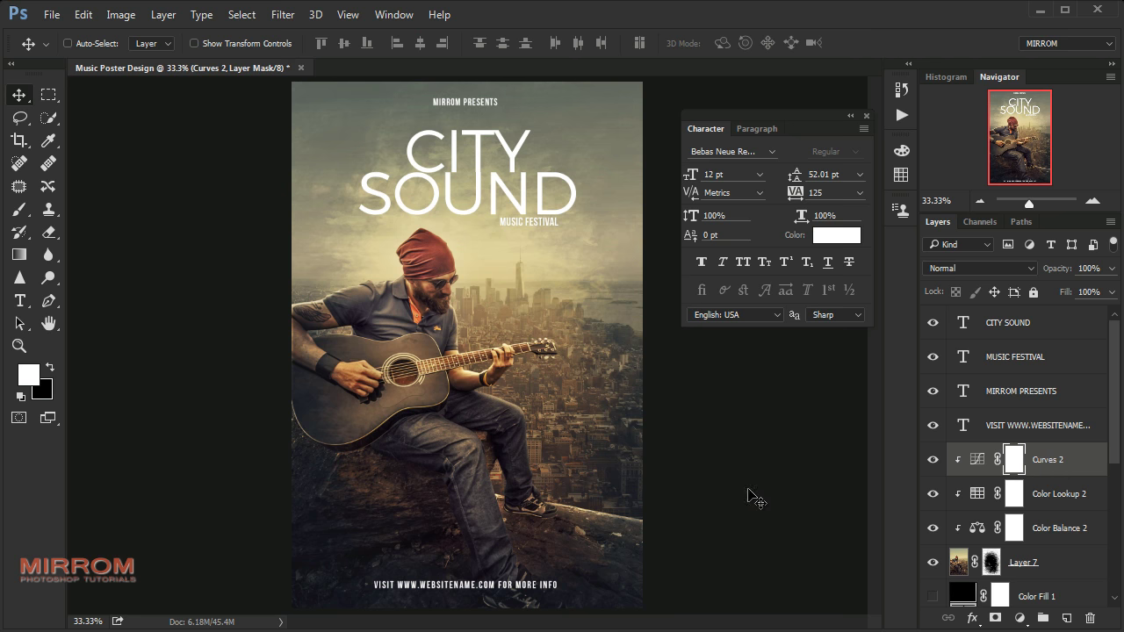
left_click(865, 115)
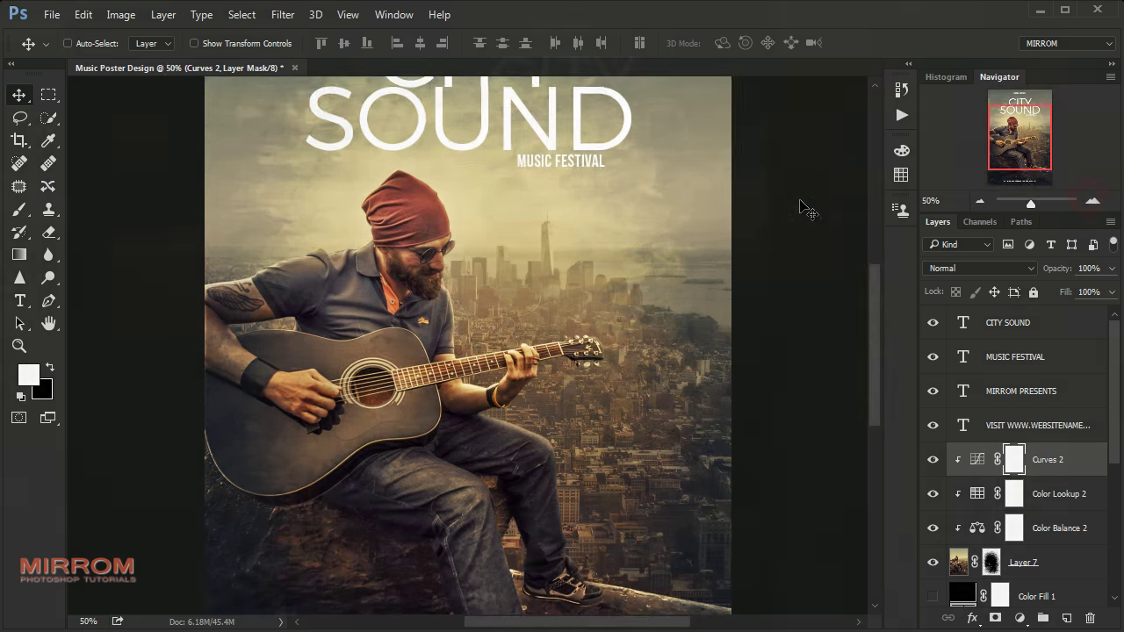